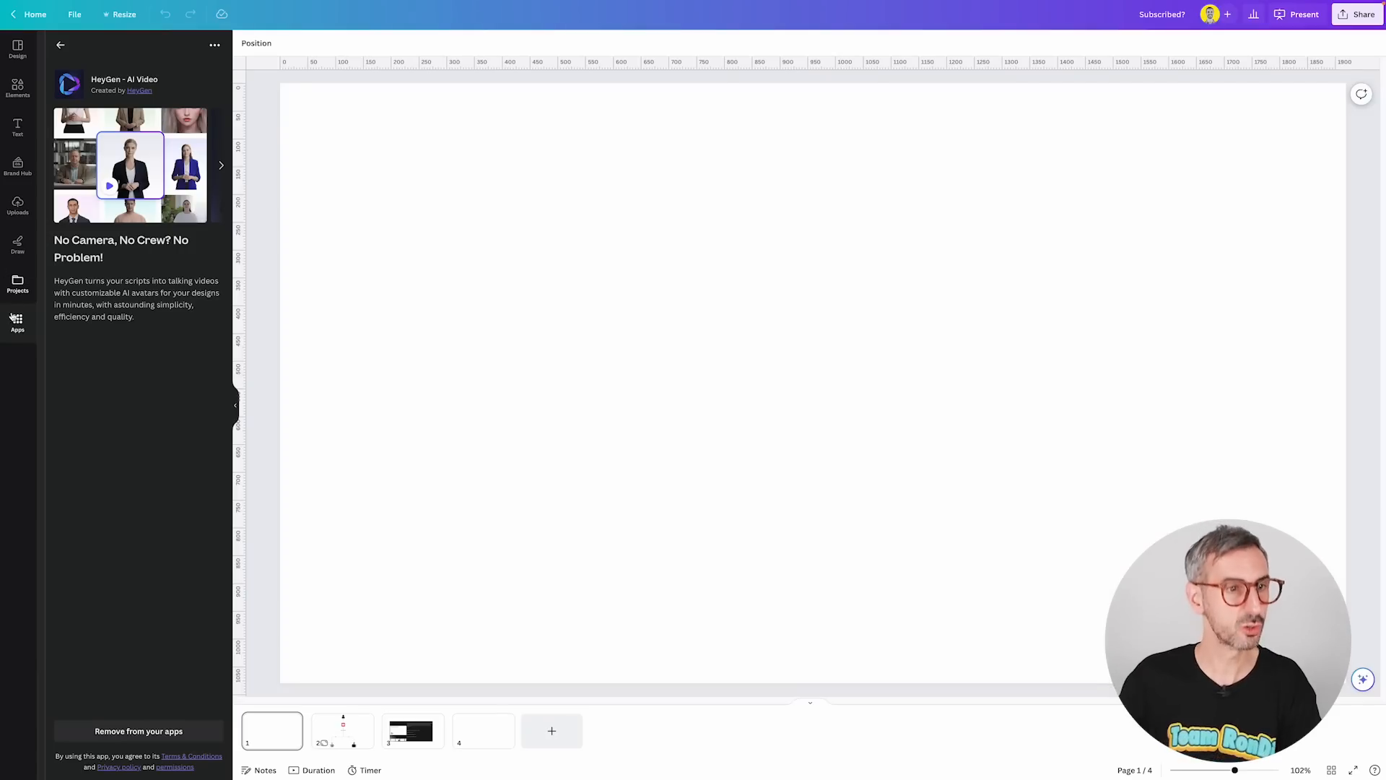
Open the HeyGen - AI Video app from the apps list.
left_click(60, 44)
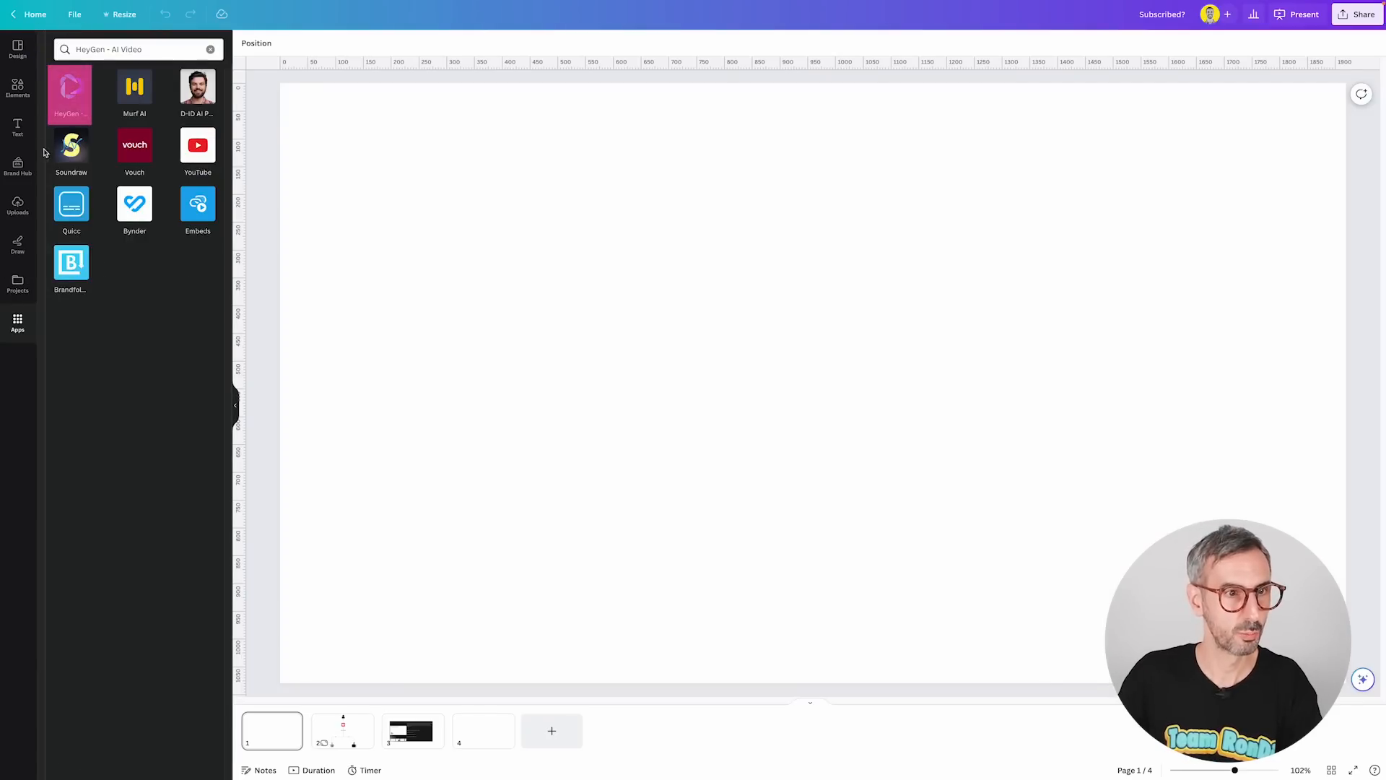
left_click(70, 103)
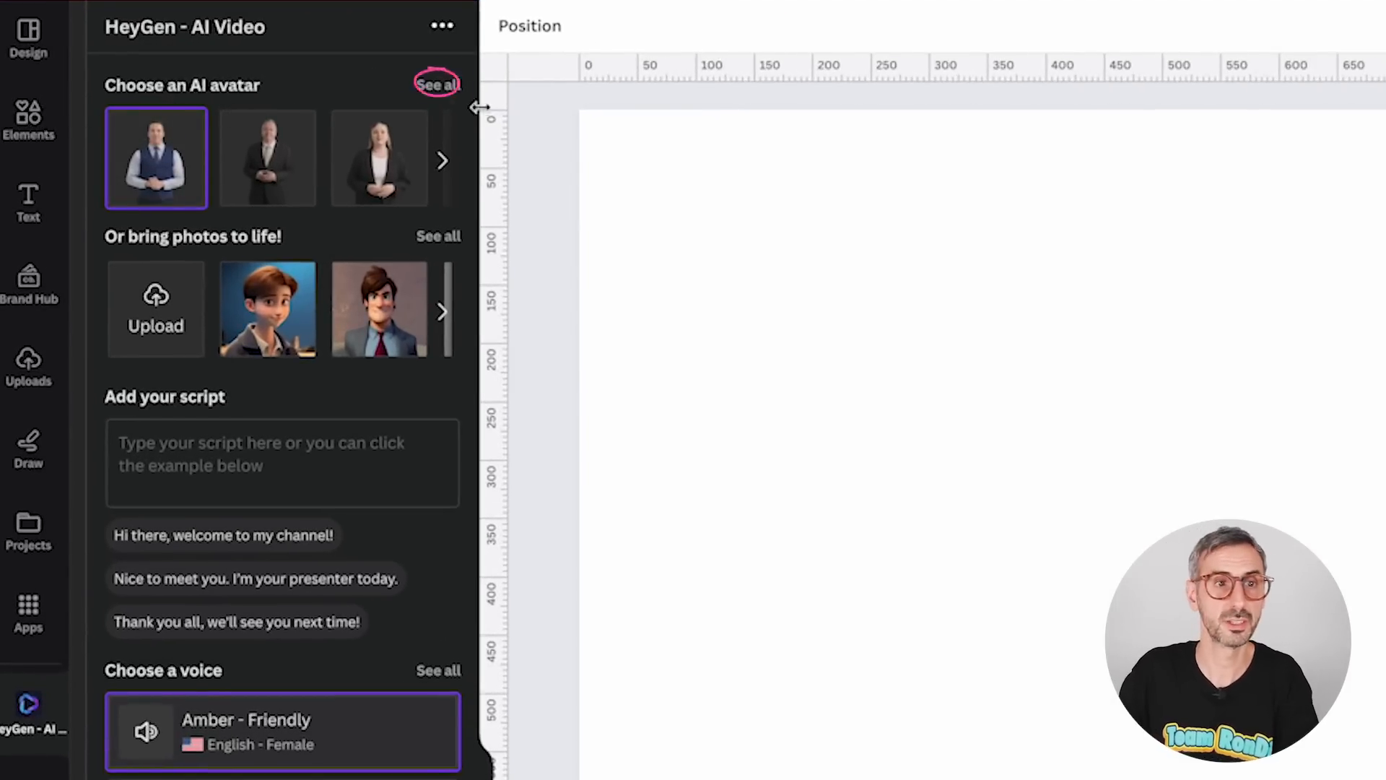
Open the full AI avatar gallery and browse it, filtering by Male and then Female avatars.
left_click(437, 87)
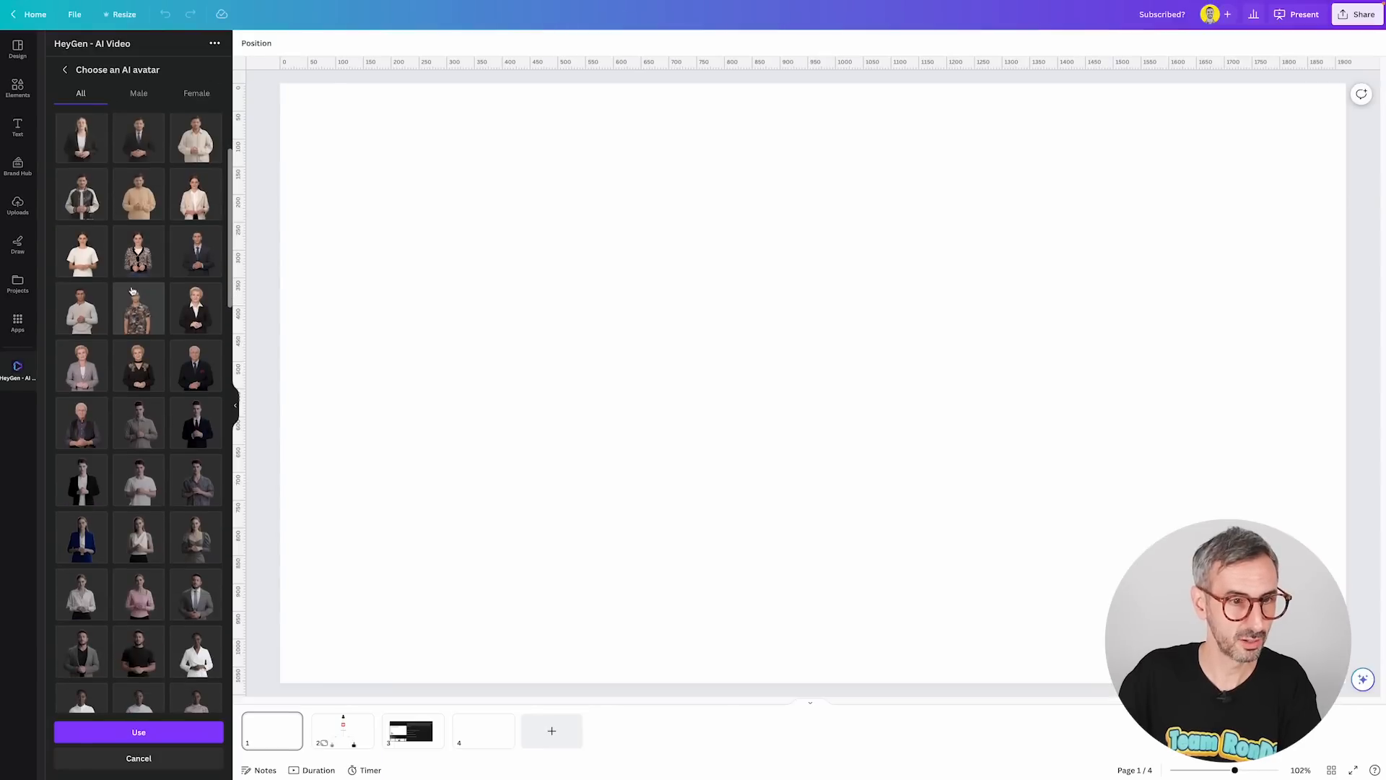
scroll(132, 291, "down", 15)
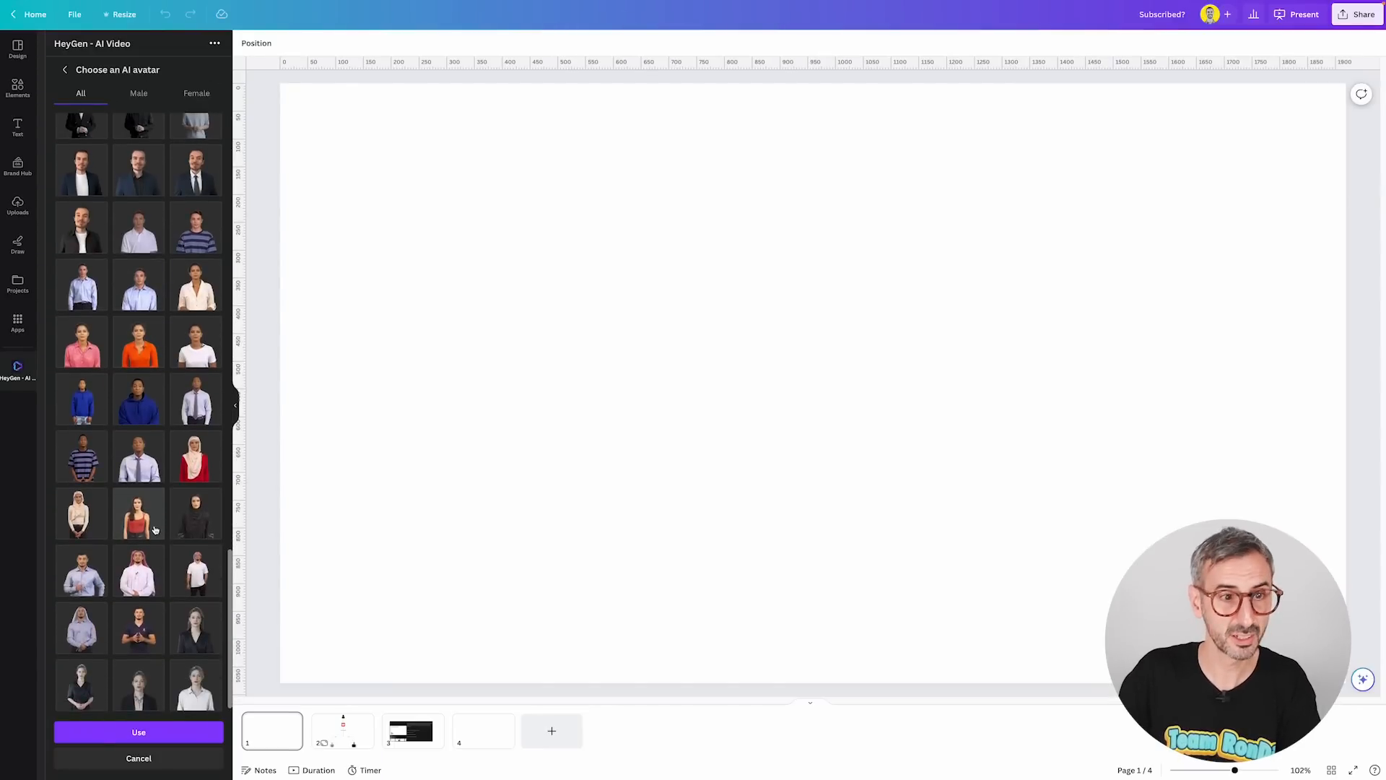
scroll(155, 505, "up", 5)
scroll(152, 497, "up", 8)
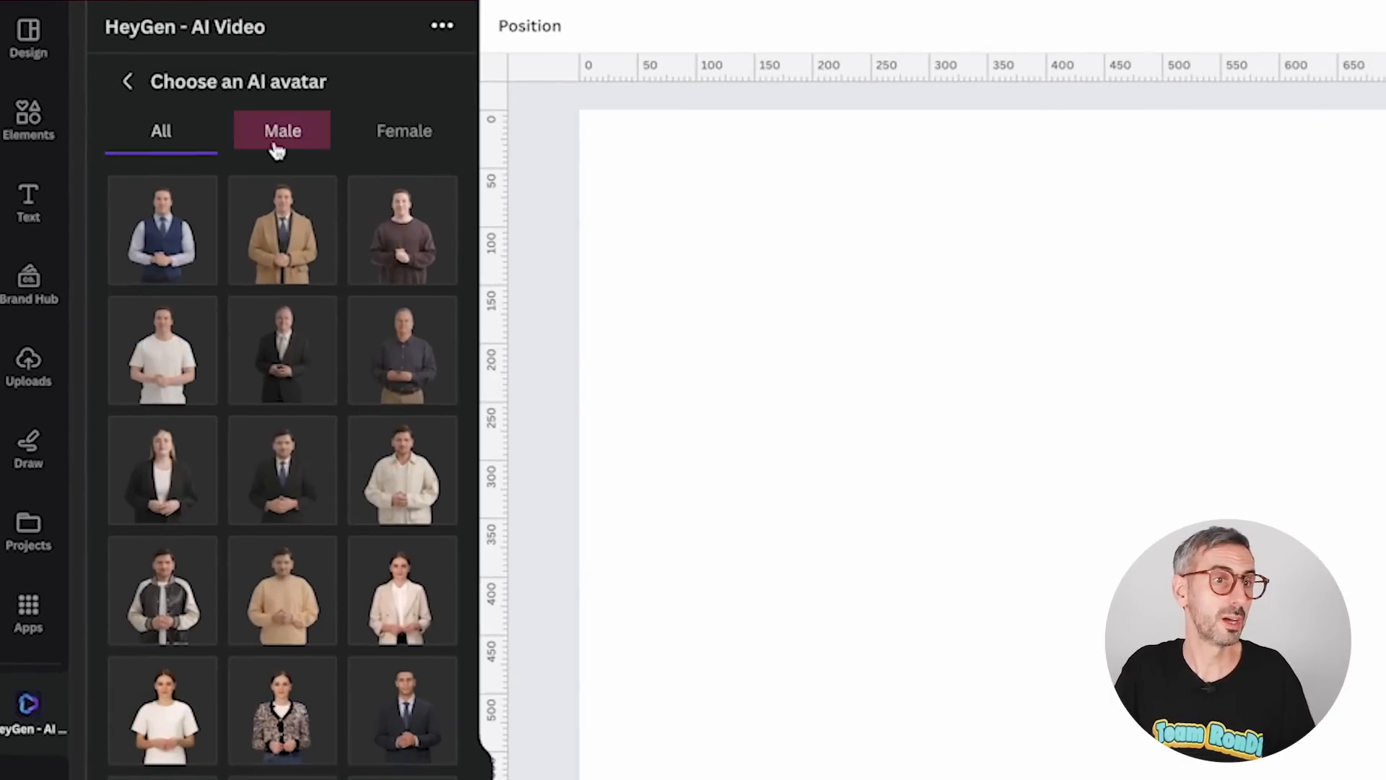
left_click(278, 145)
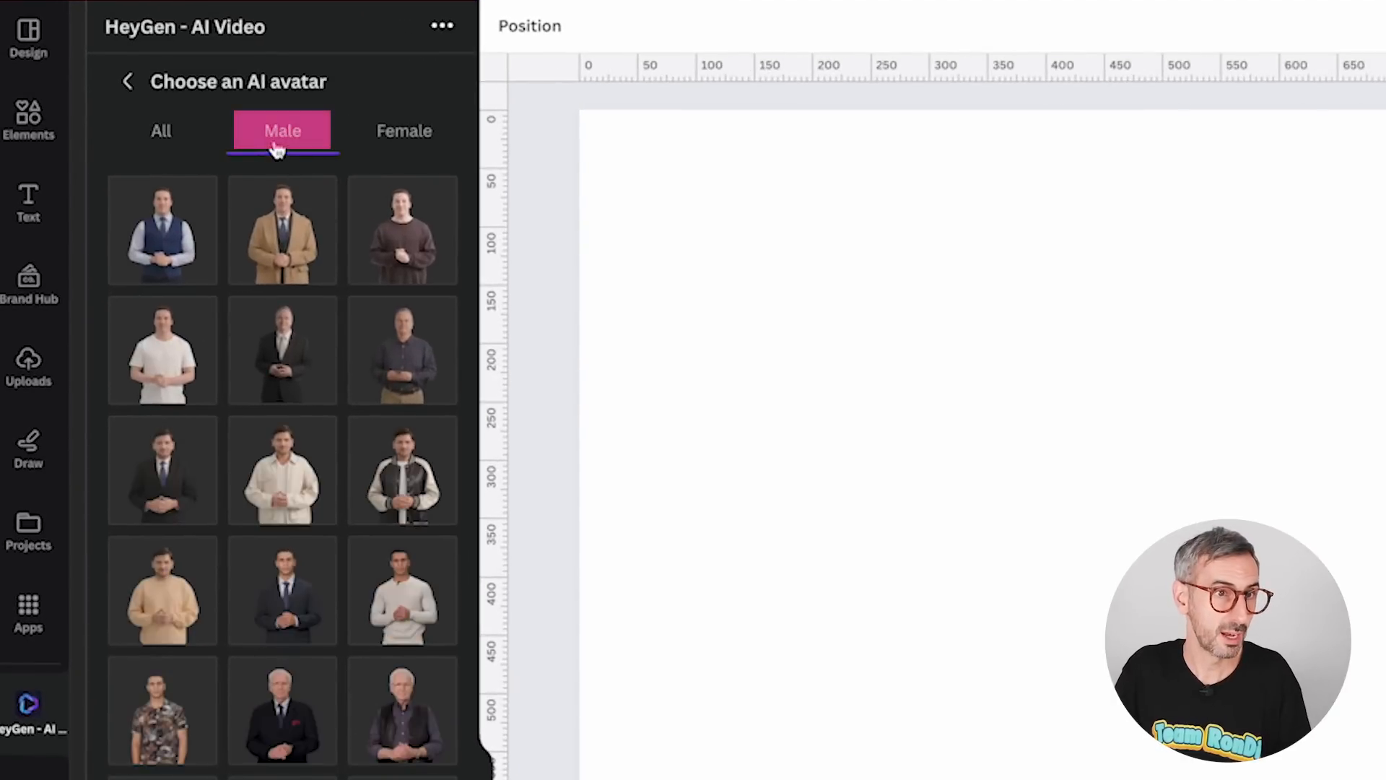
left_click(401, 142)
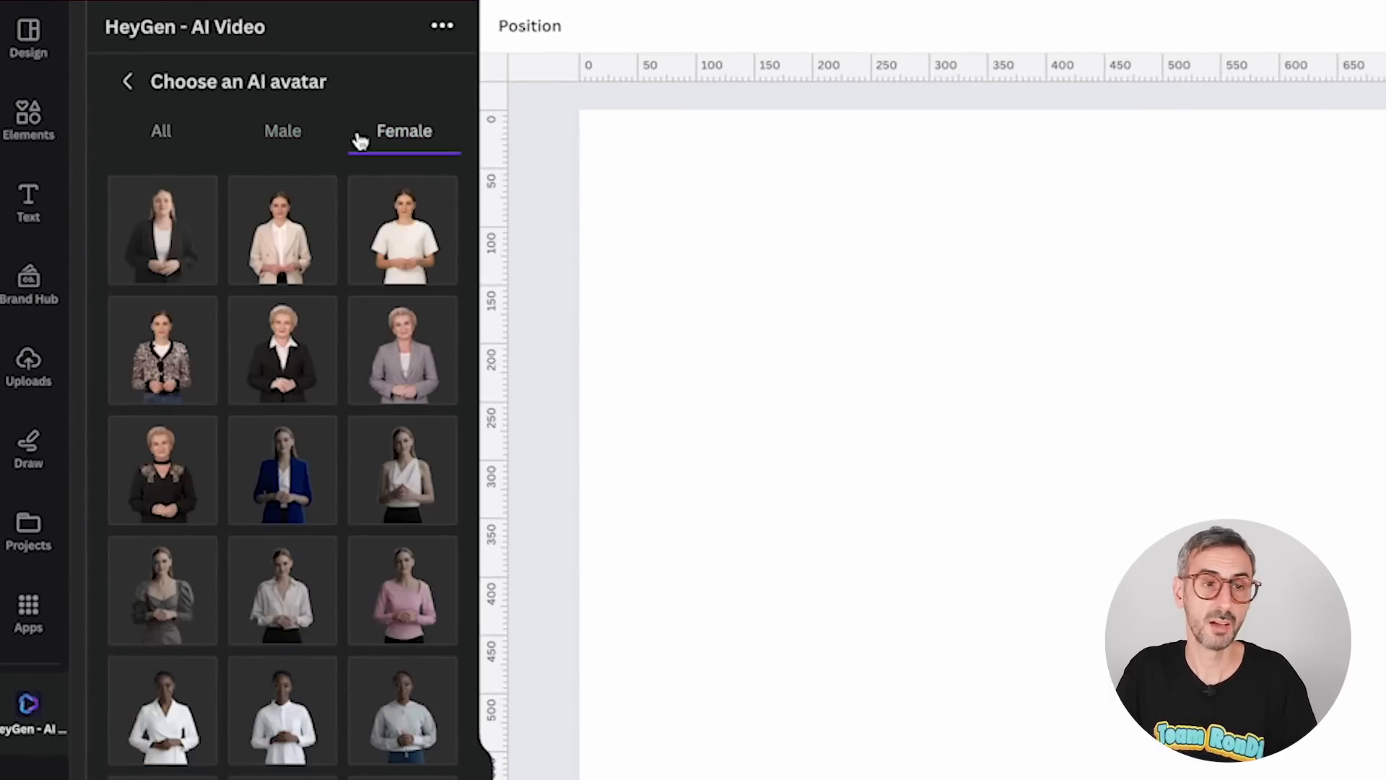
Pick the female avatar in the pink shirt and use it for the video.
scroll(253, 426, "down", 2)
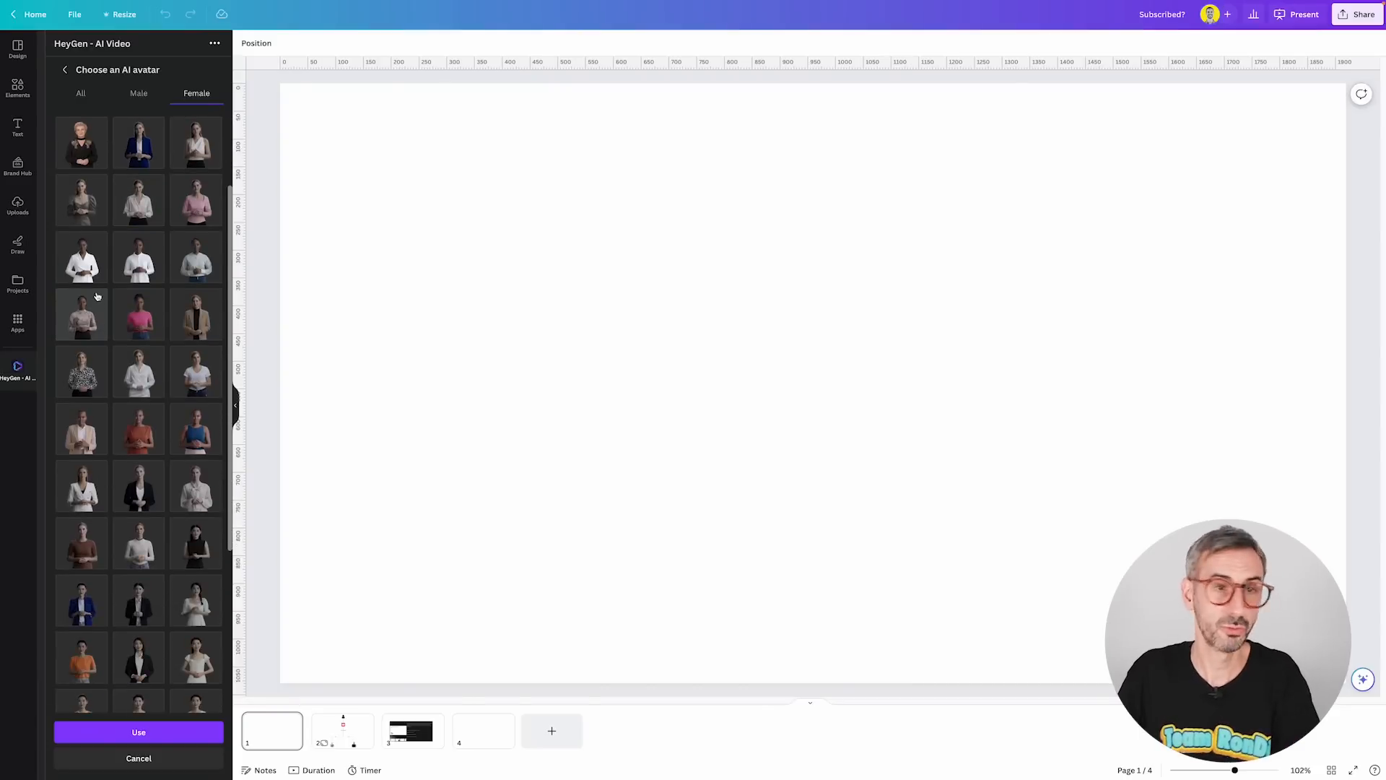
scroll(96, 303, "up", 2)
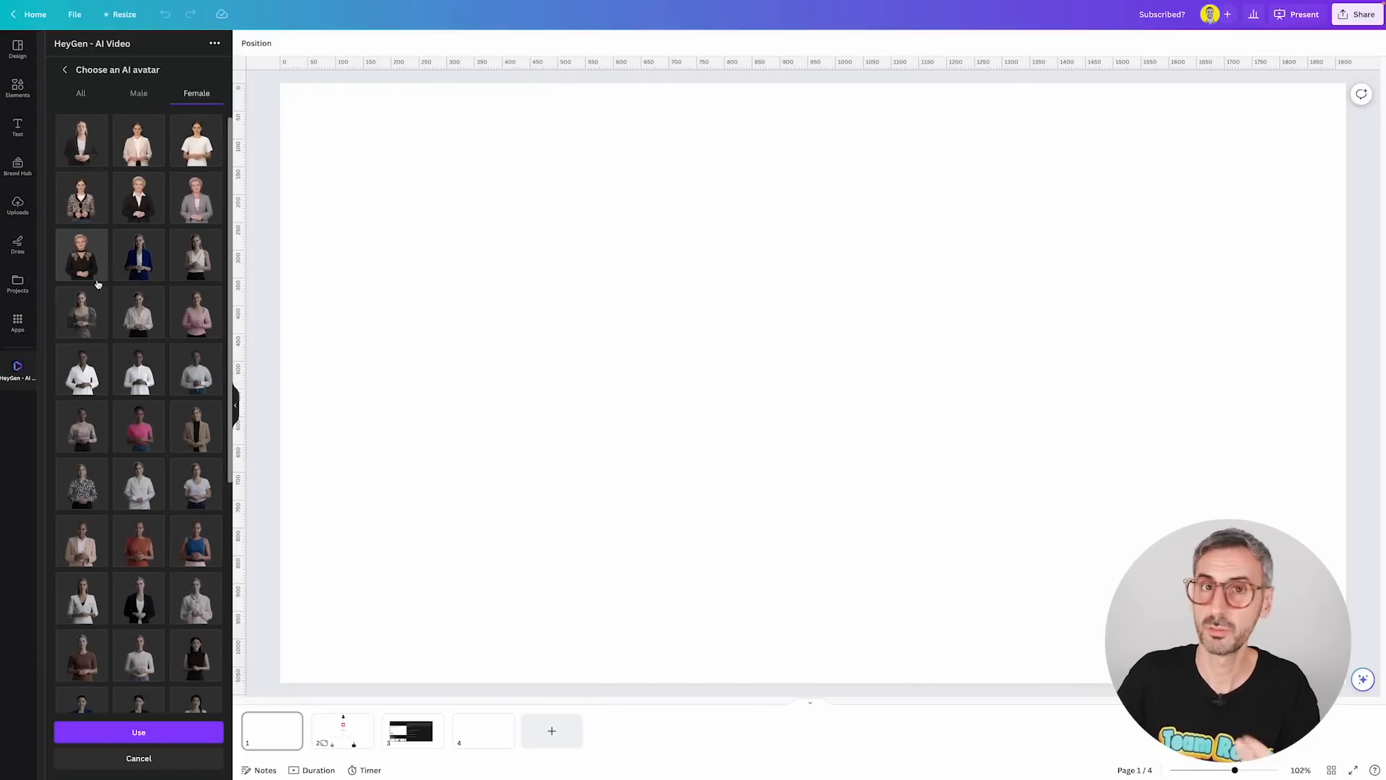
scroll(91, 310, "down", 1)
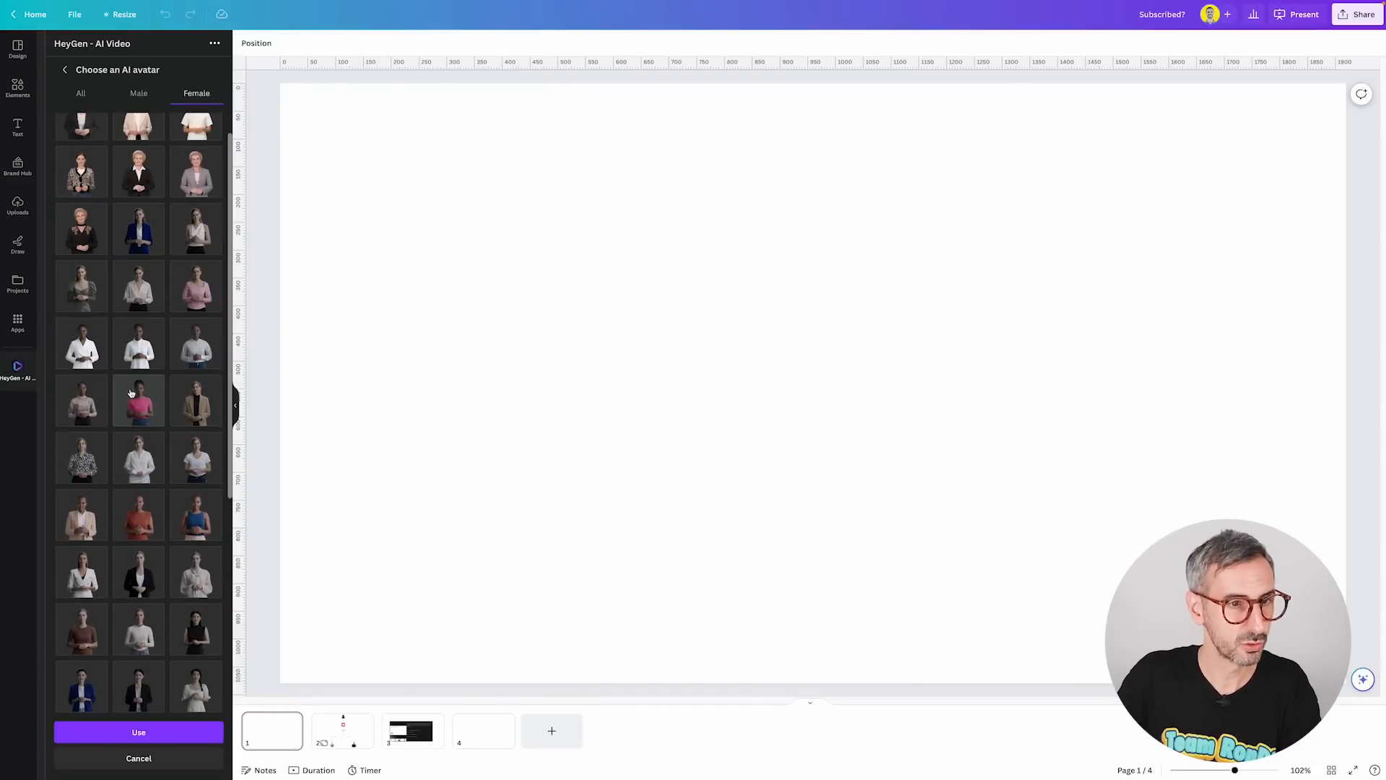
scroll(130, 405, "up", 1)
left_click(145, 432)
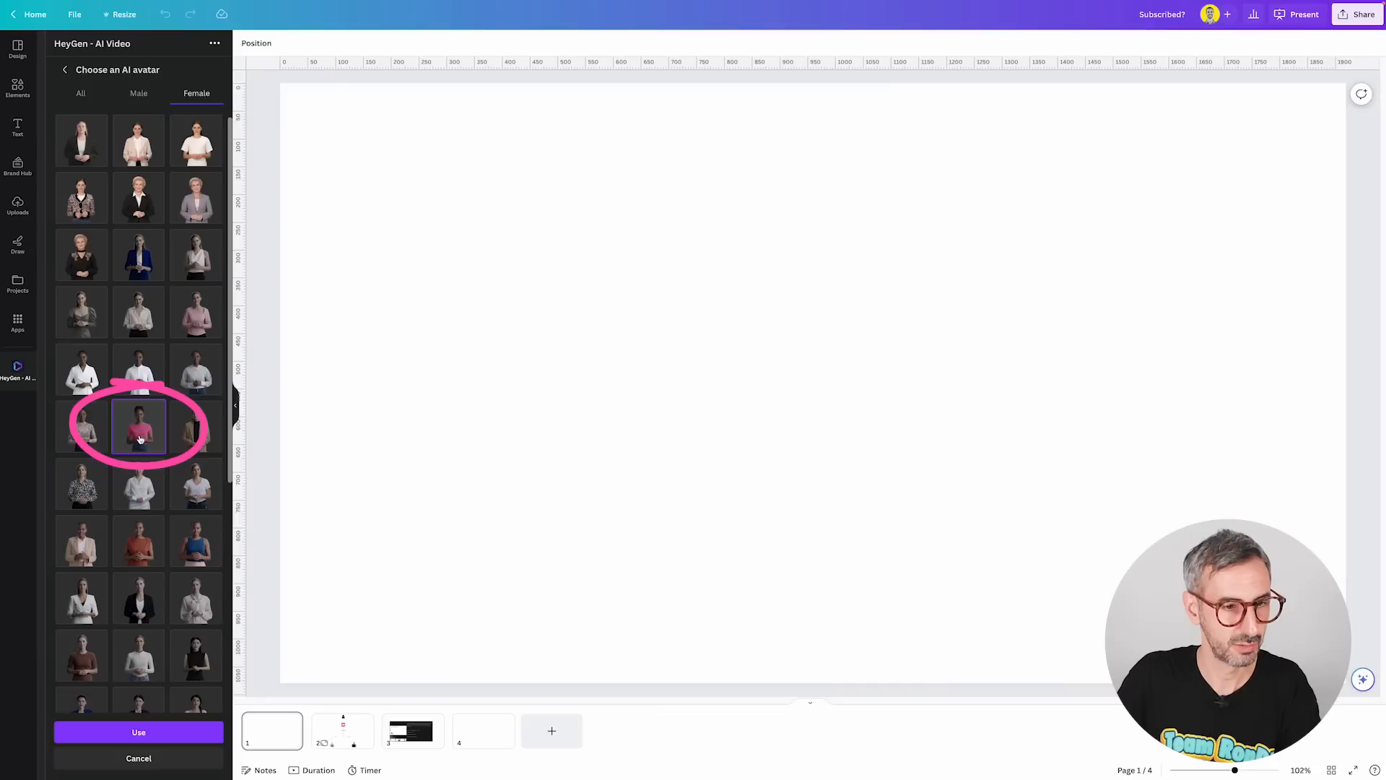
left_click(142, 734)
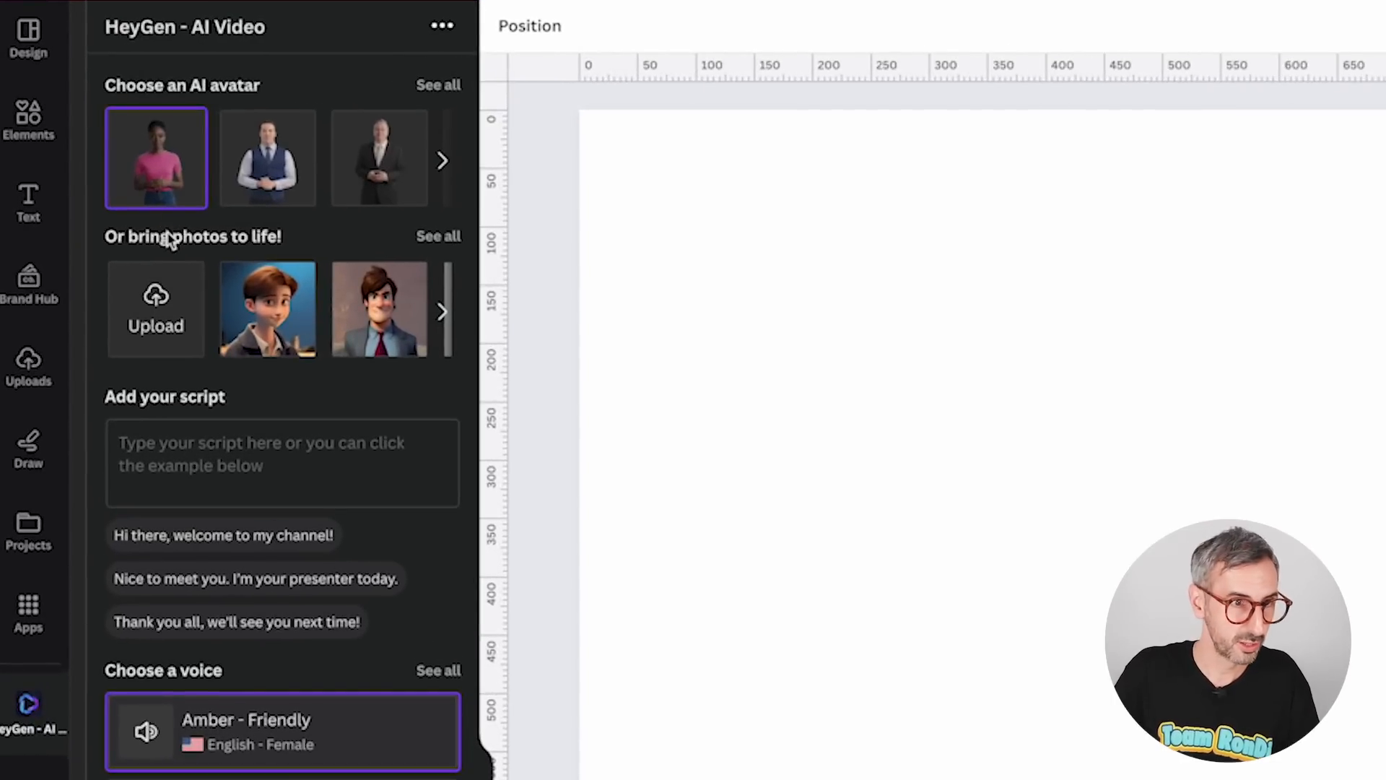
Browse the photo avatars and upload DSC05466.jpg from Downloads as a talking-photo avatar.
left_click(436, 236)
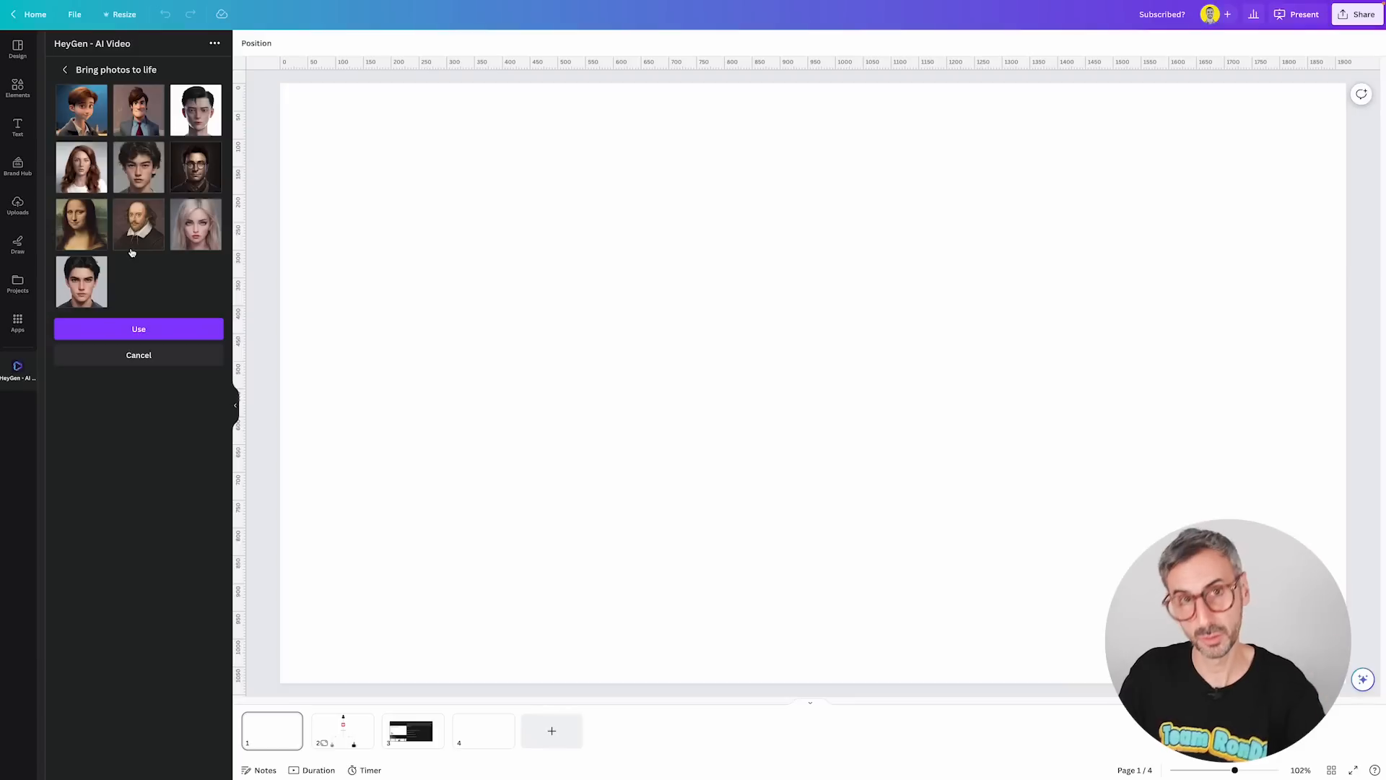
left_click(66, 71)
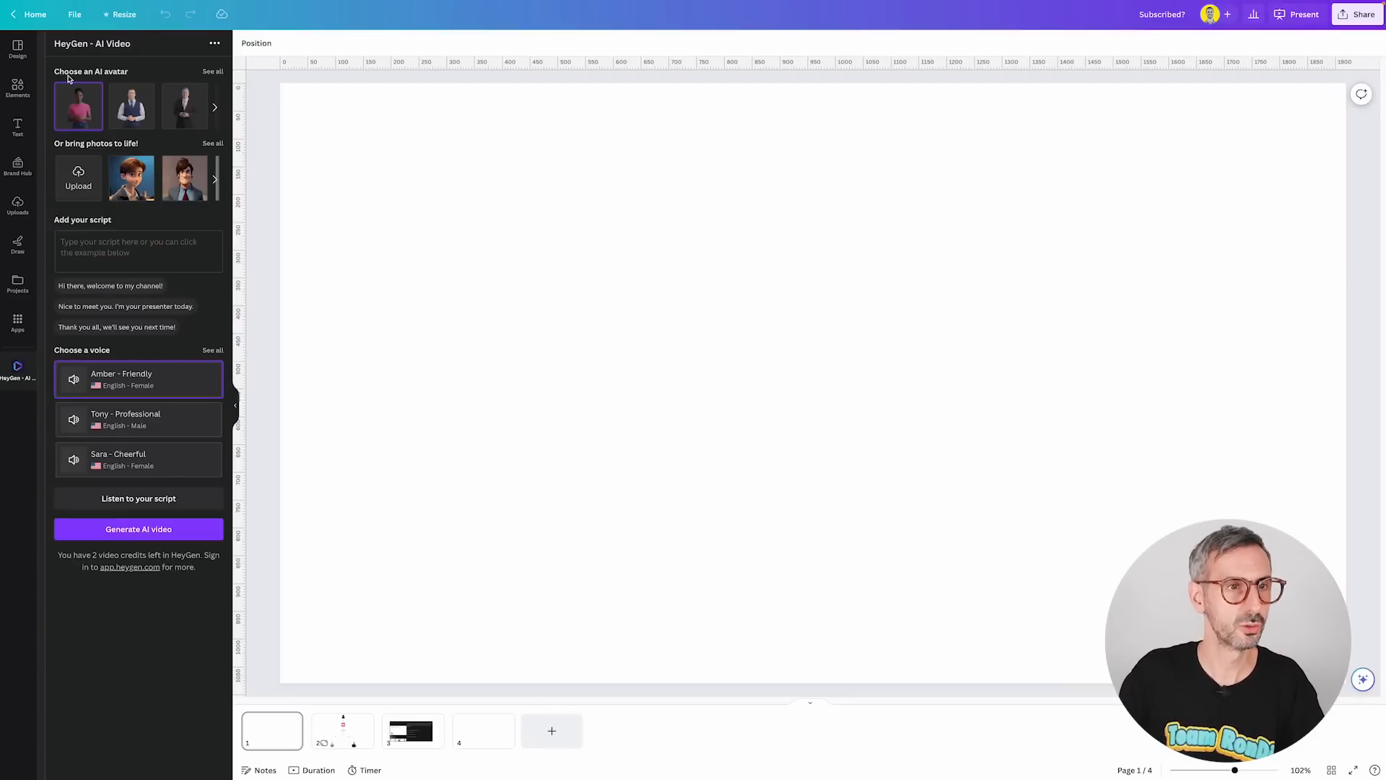
left_click(93, 201)
left_click(344, 375)
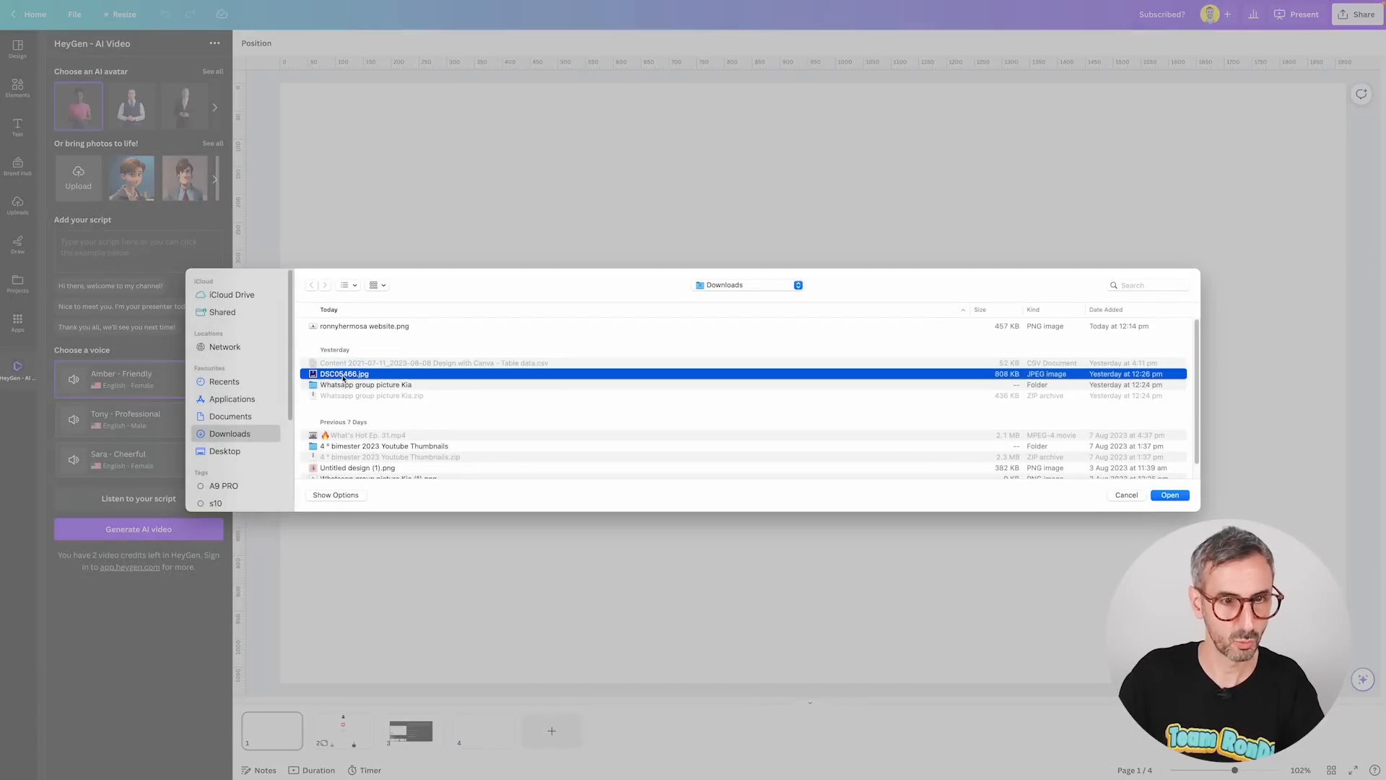
left_click(1170, 496)
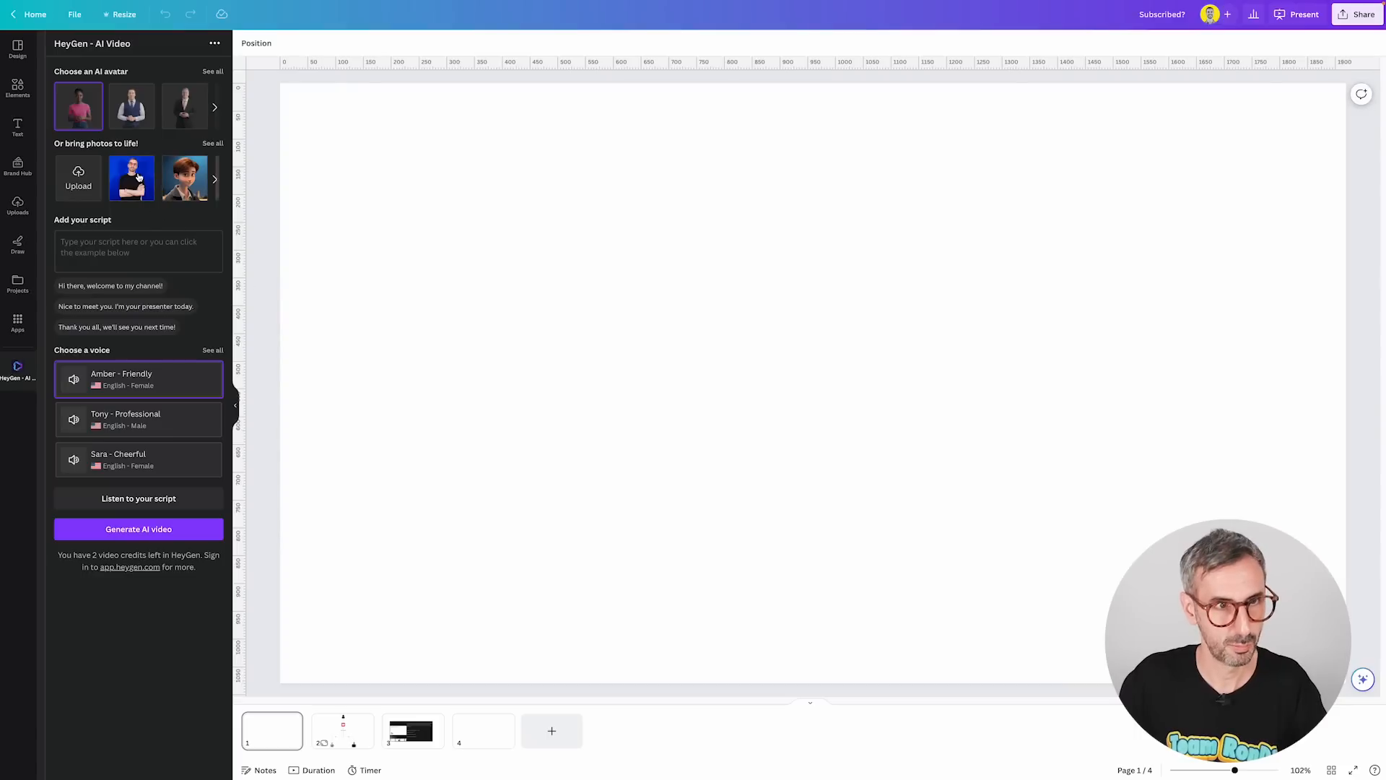
Paste the script "I wish Heygen would give us more than 2 free credits to test their app though! Just a thought ...".
left_click(139, 260)
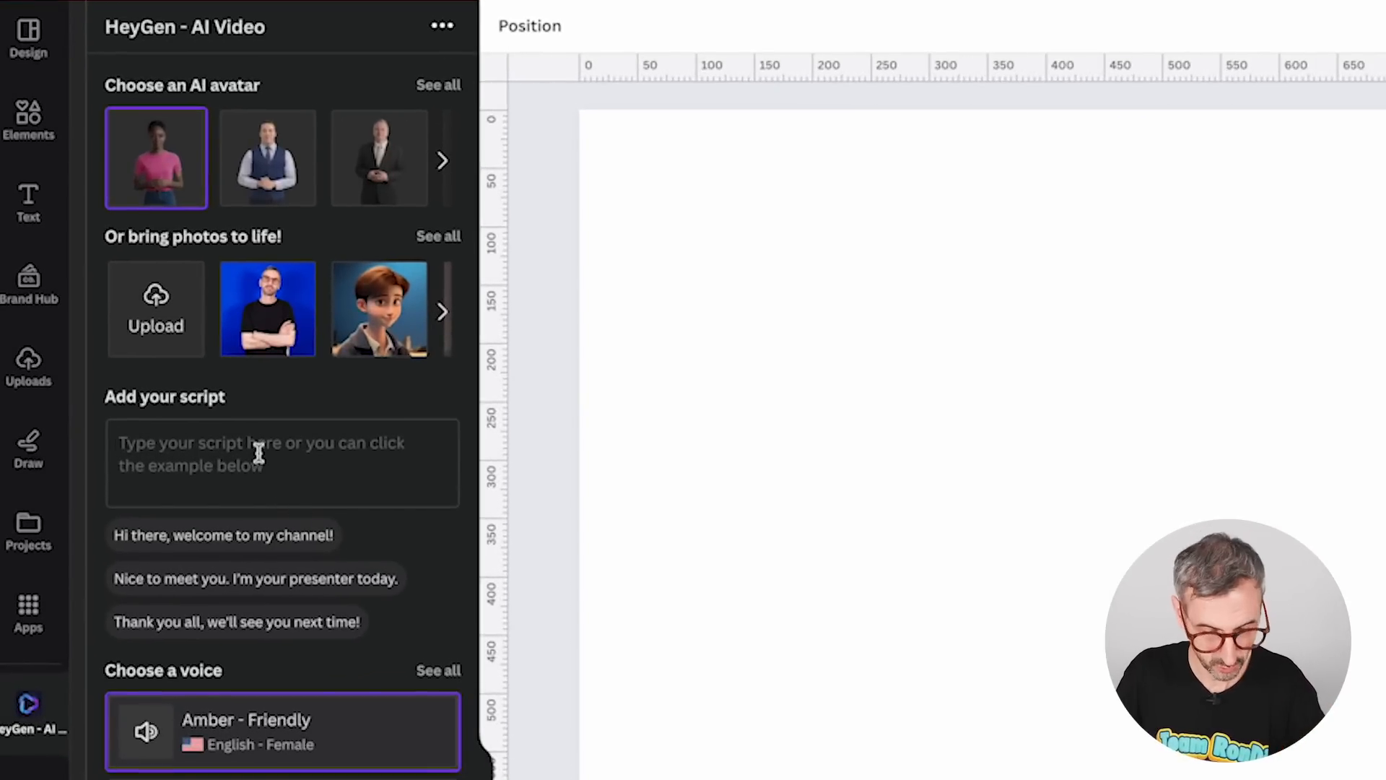
type("I wish Heygen would give us more than 2 free credits to test their app though! Just a thought ...")
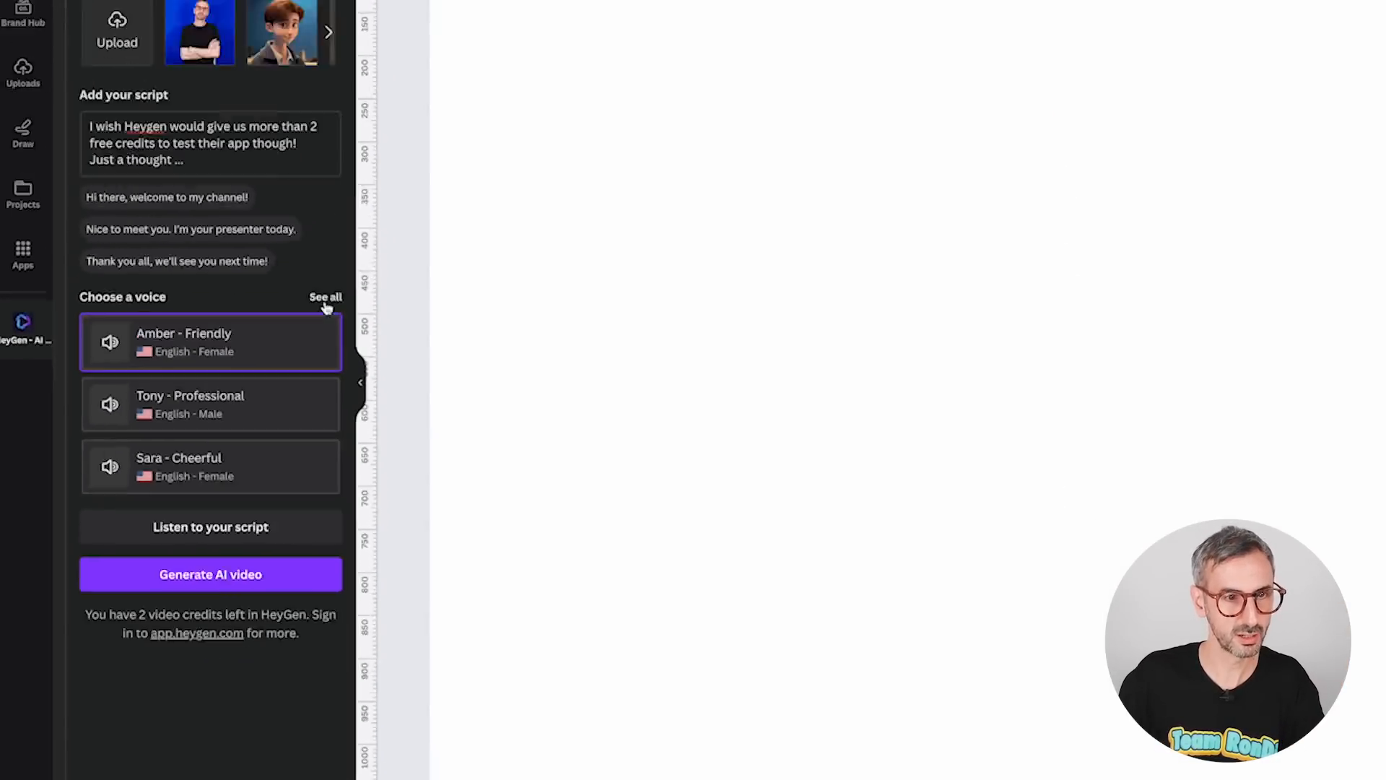
Open the full voice list, scroll through the languages and preview the Isabella - Cheerful voice.
left_click(438, 243)
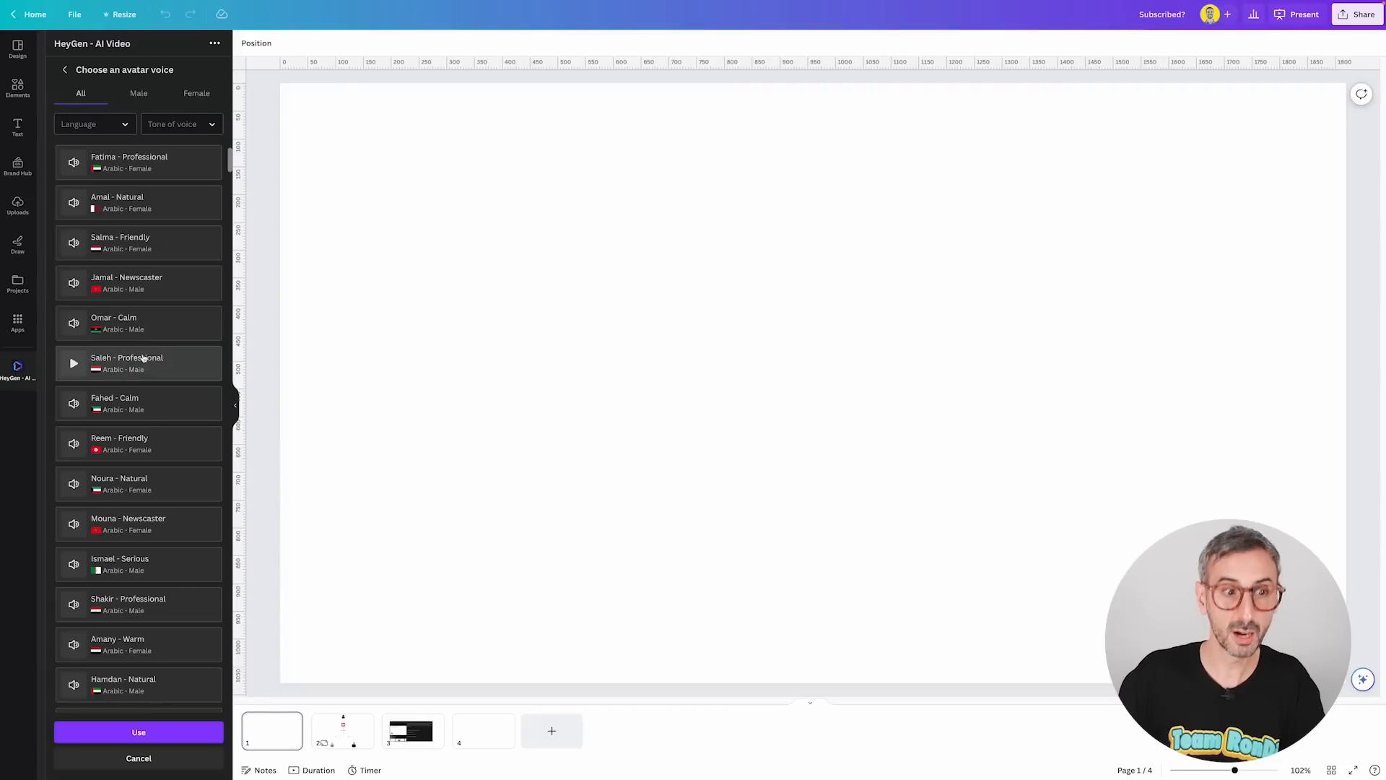
scroll(159, 310, "down", 1)
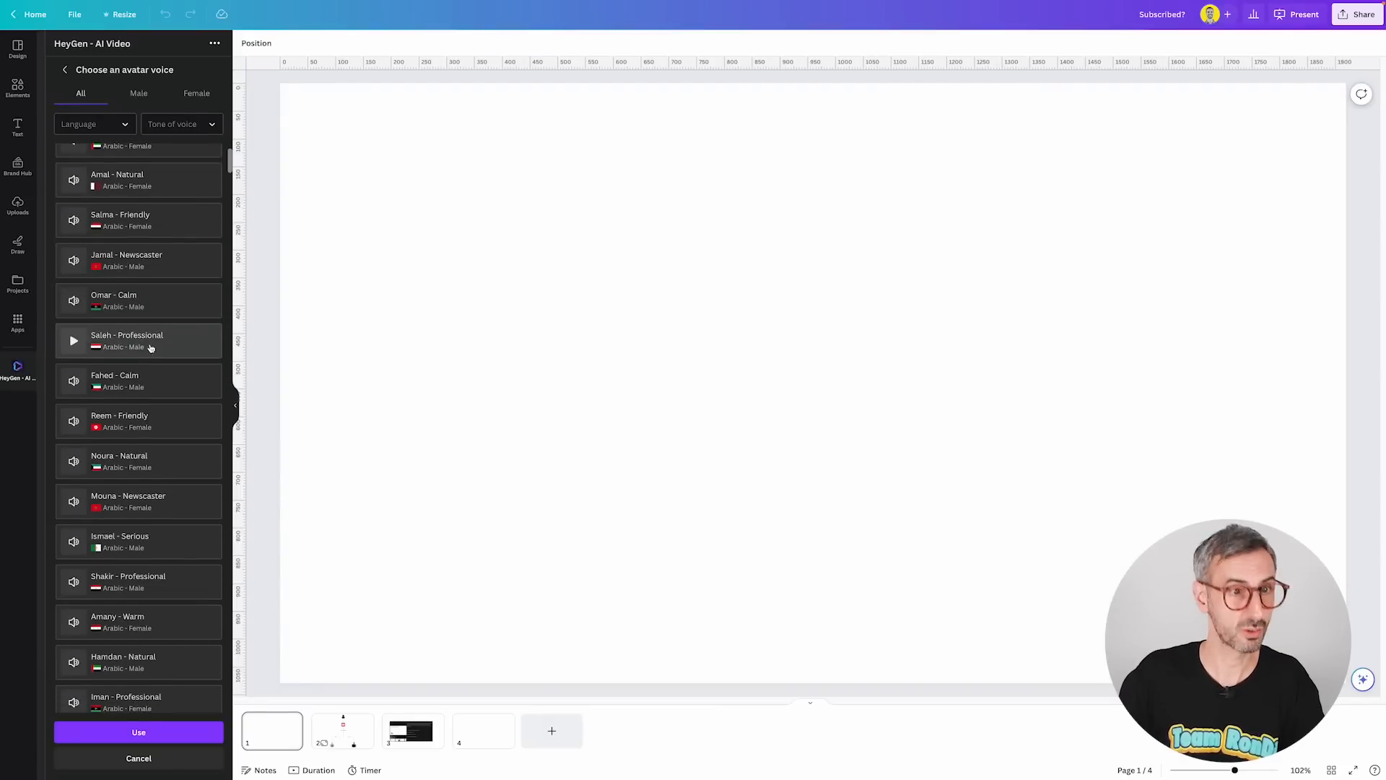
scroll(153, 328, "up", 1)
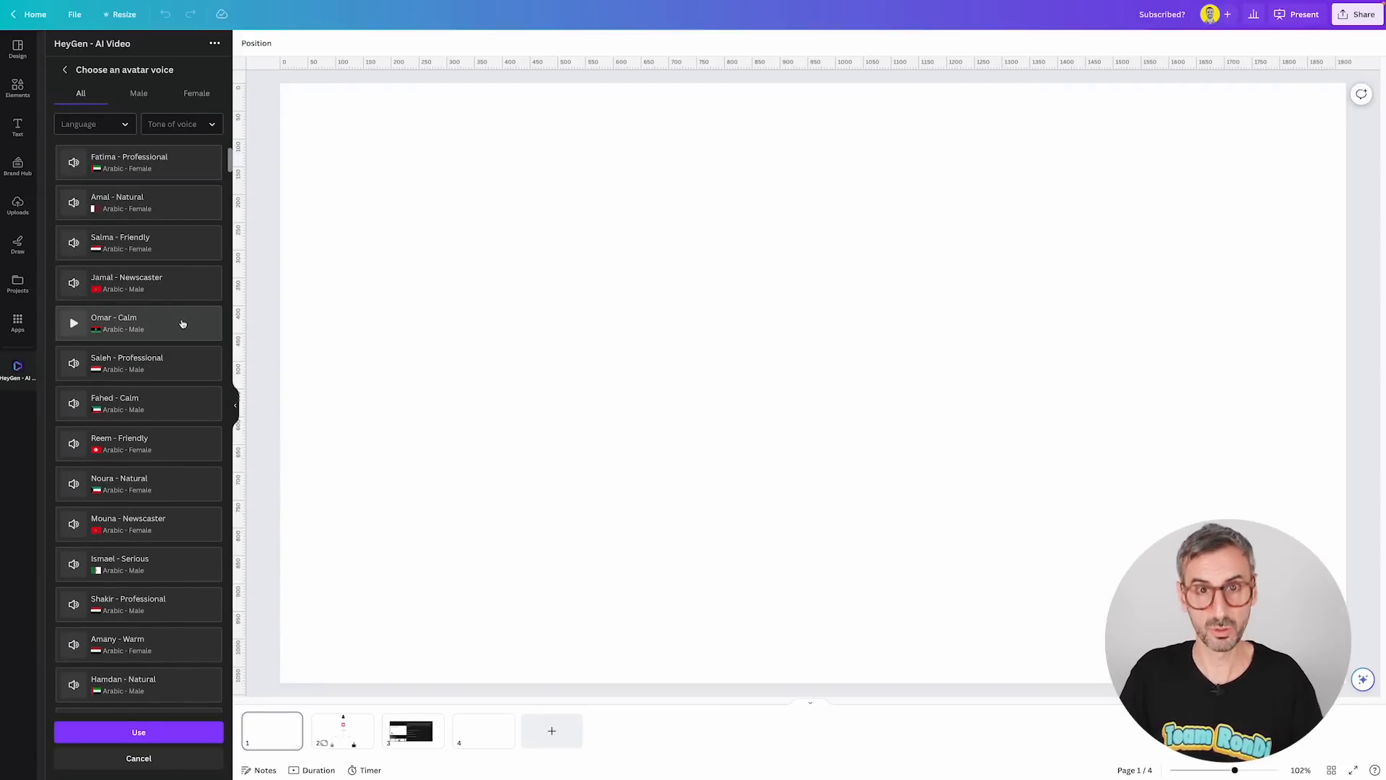
scroll(182, 323, "down", 3)
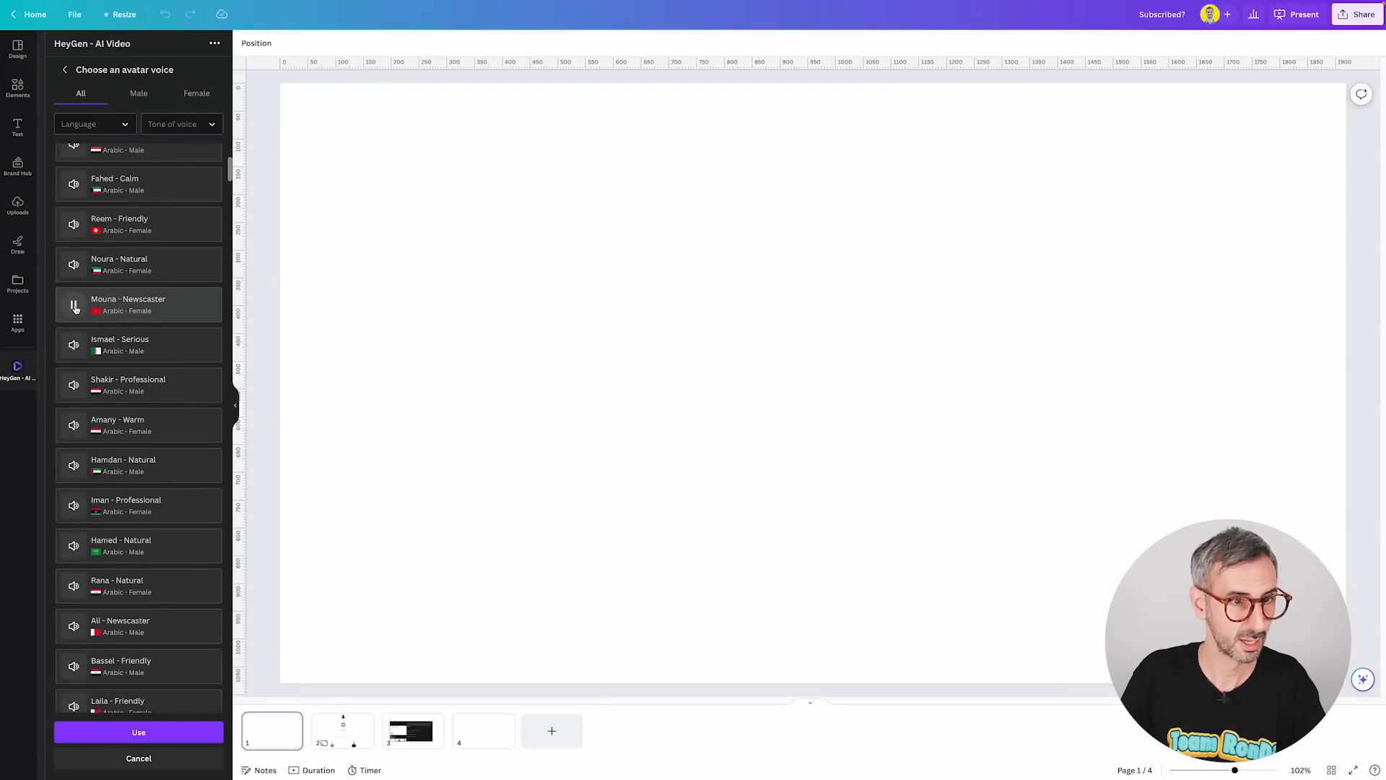
scroll(159, 368, "down", 10)
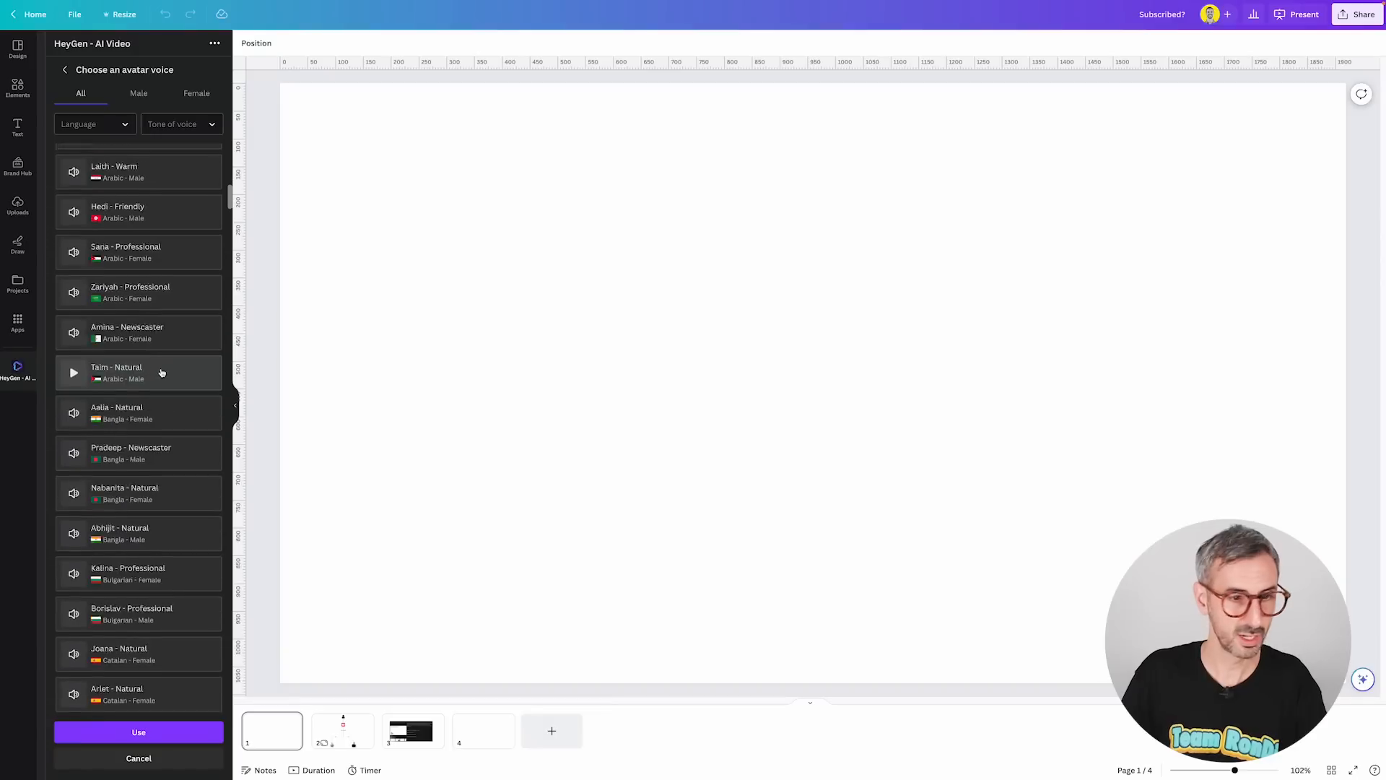
scroll(162, 373, "down", 10)
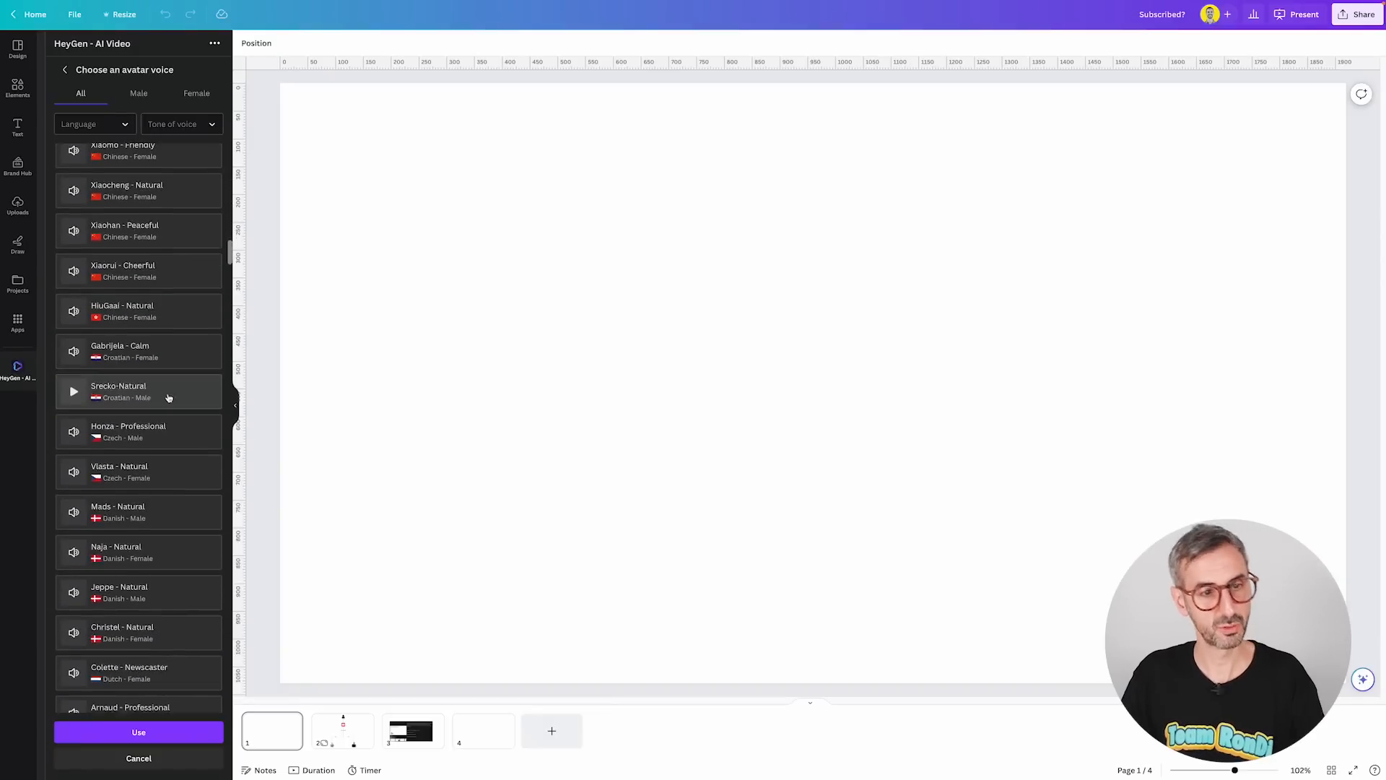
scroll(170, 429, "down", 10)
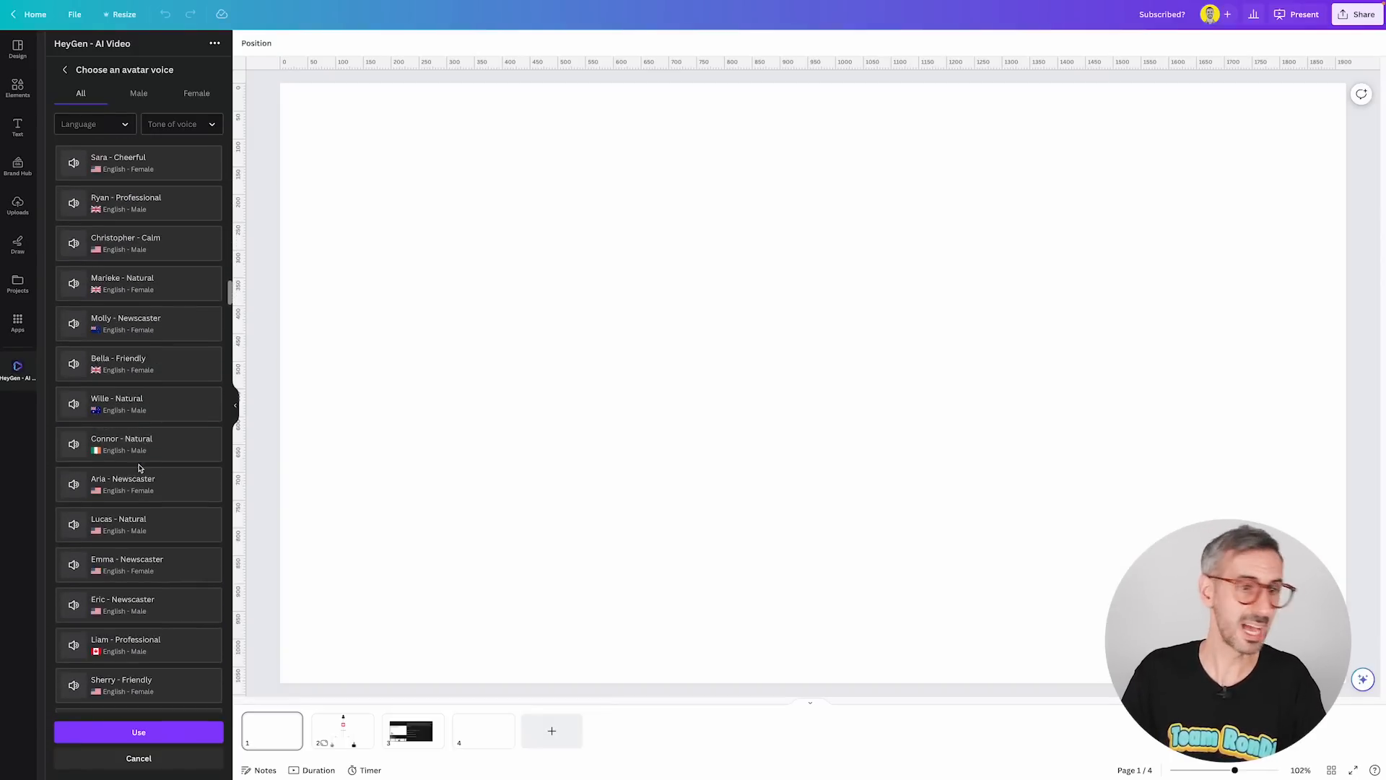
scroll(138, 487, "down", 3)
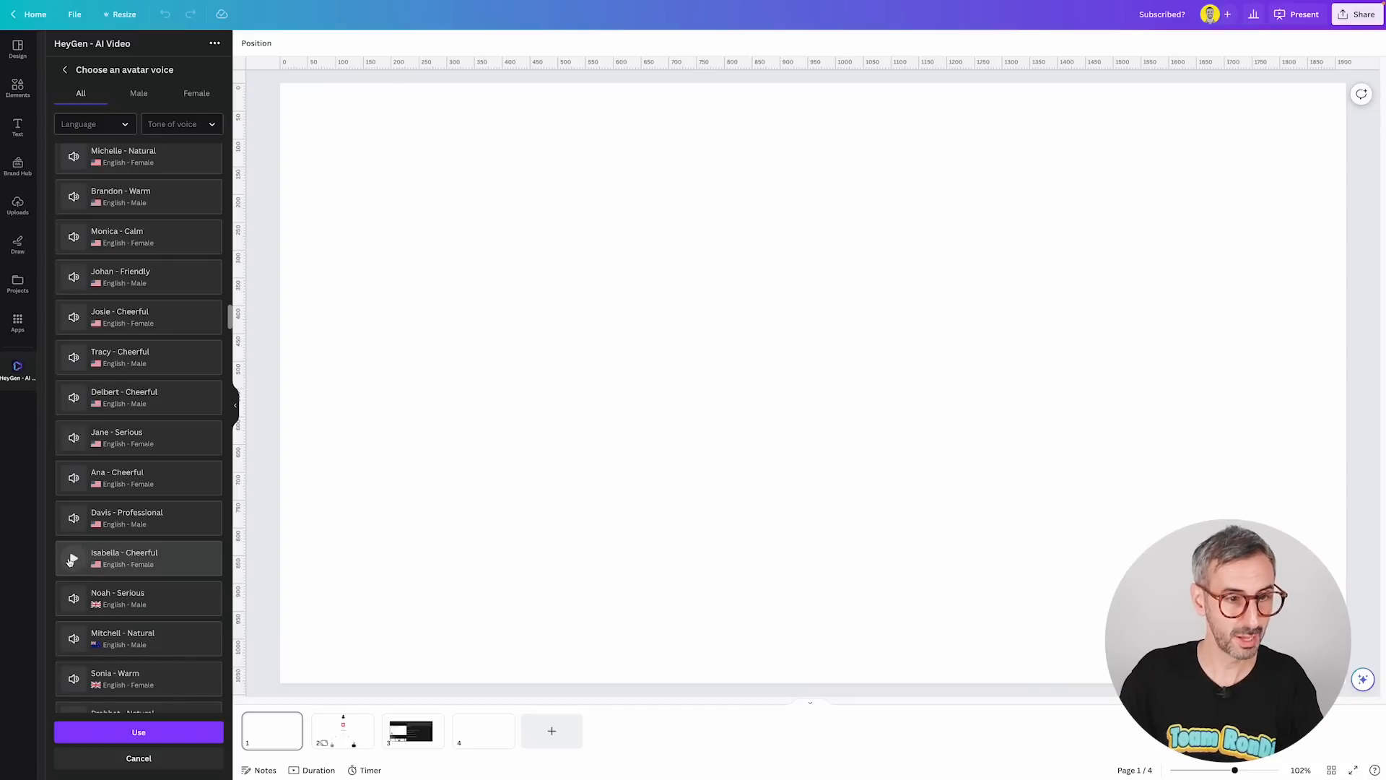
left_click(73, 560)
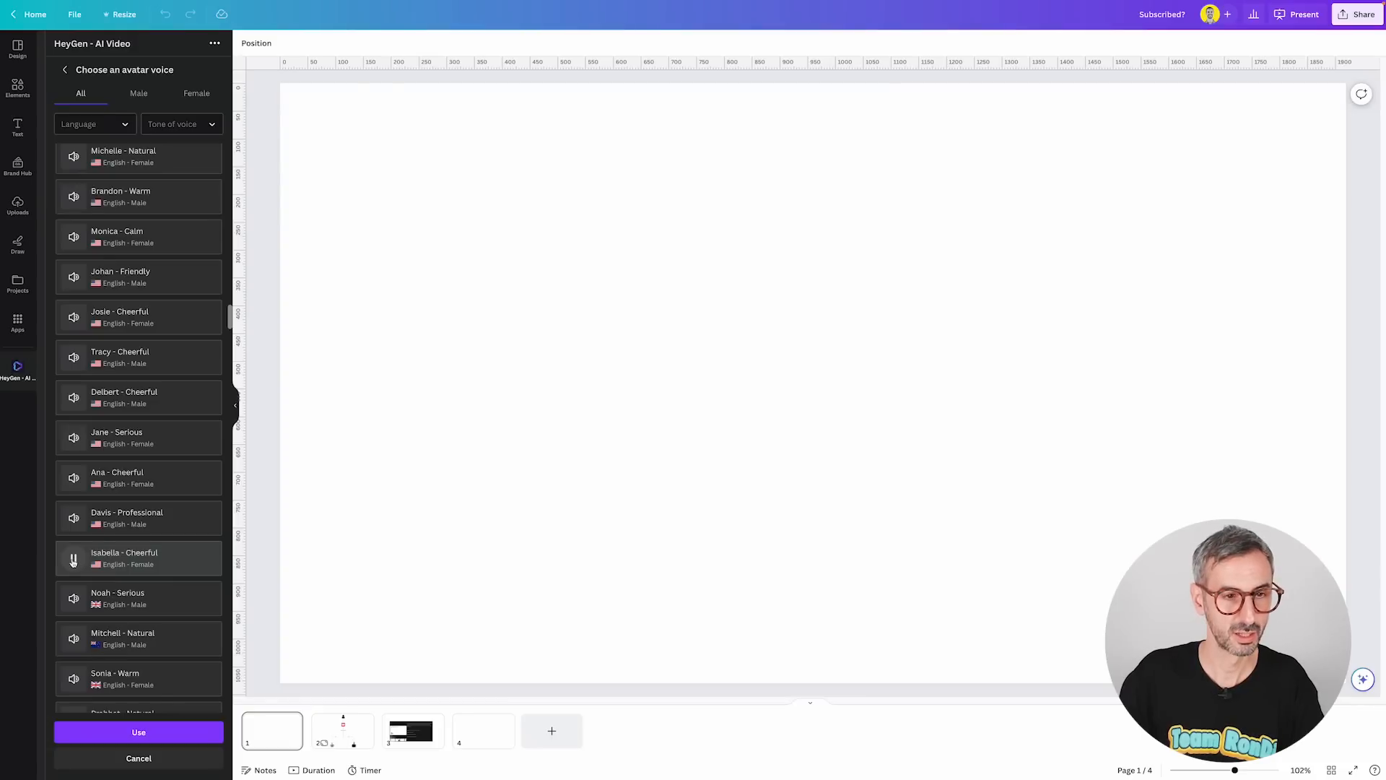
scroll(73, 570, "down", 1)
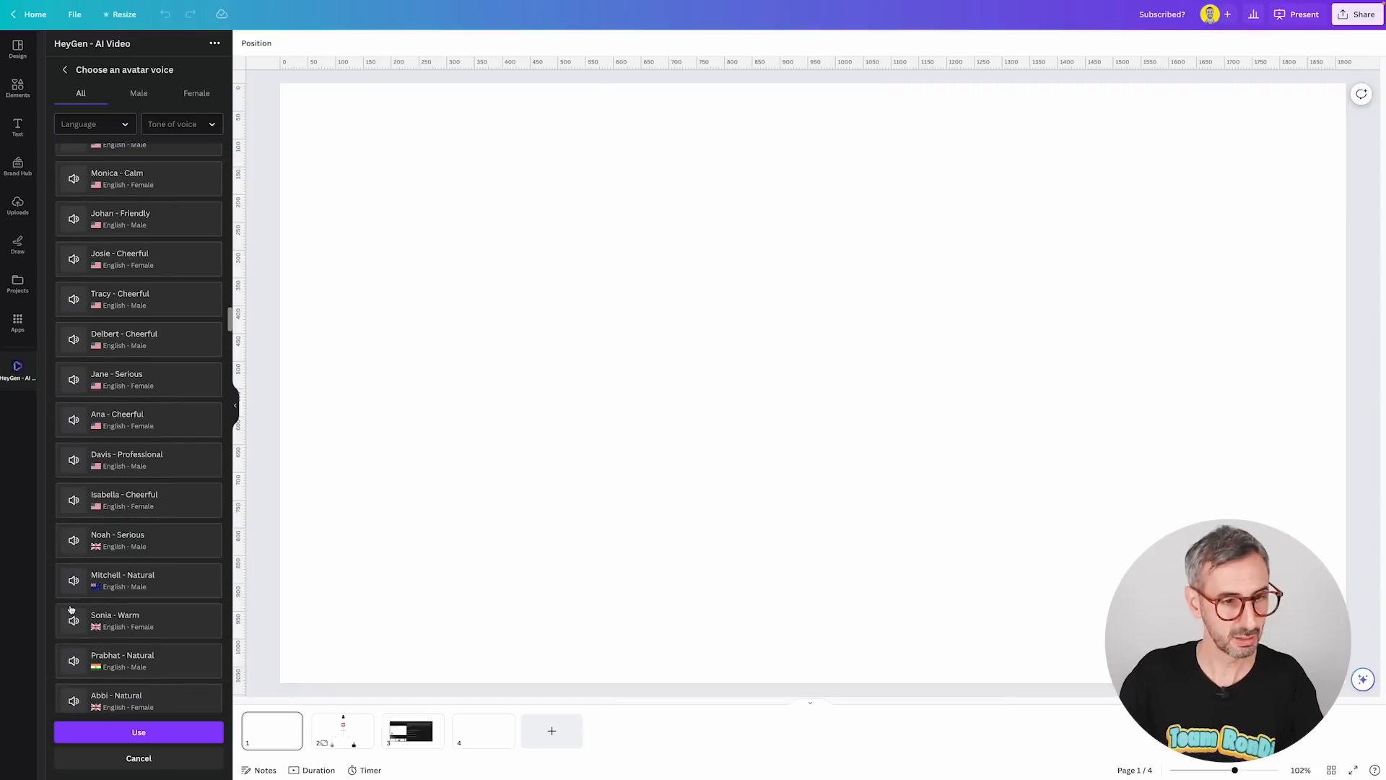
Preview the Sonia - Warm British English voice and use it for the video.
left_click(73, 622)
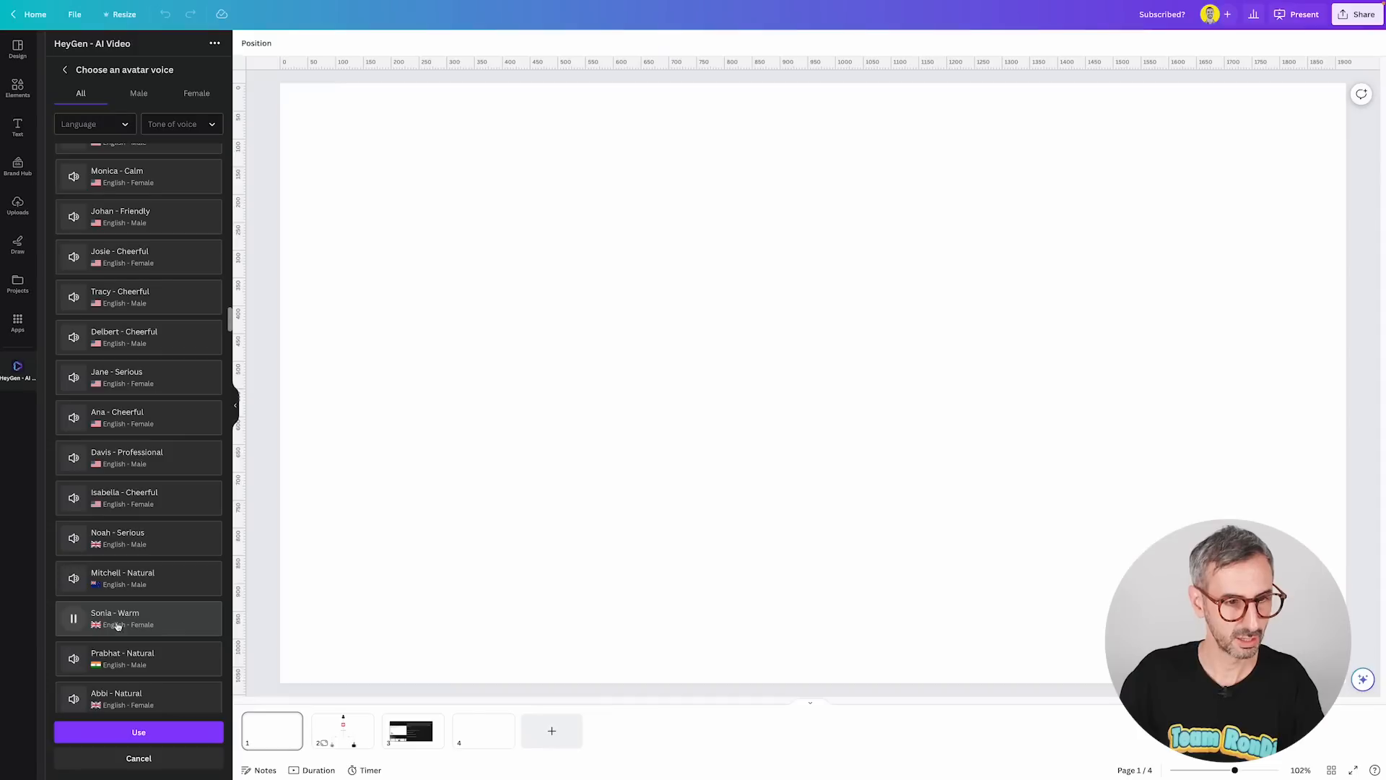
left_click(170, 613)
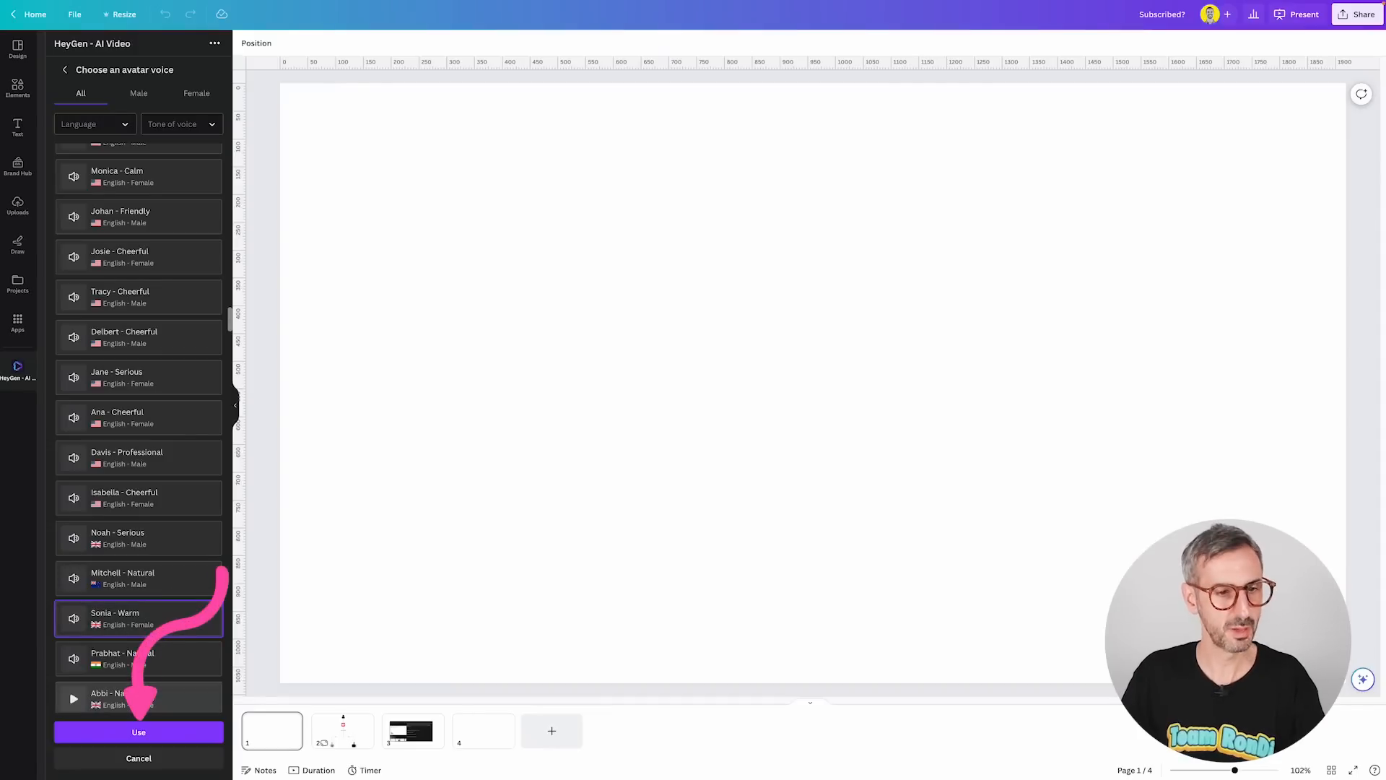
left_click(155, 736)
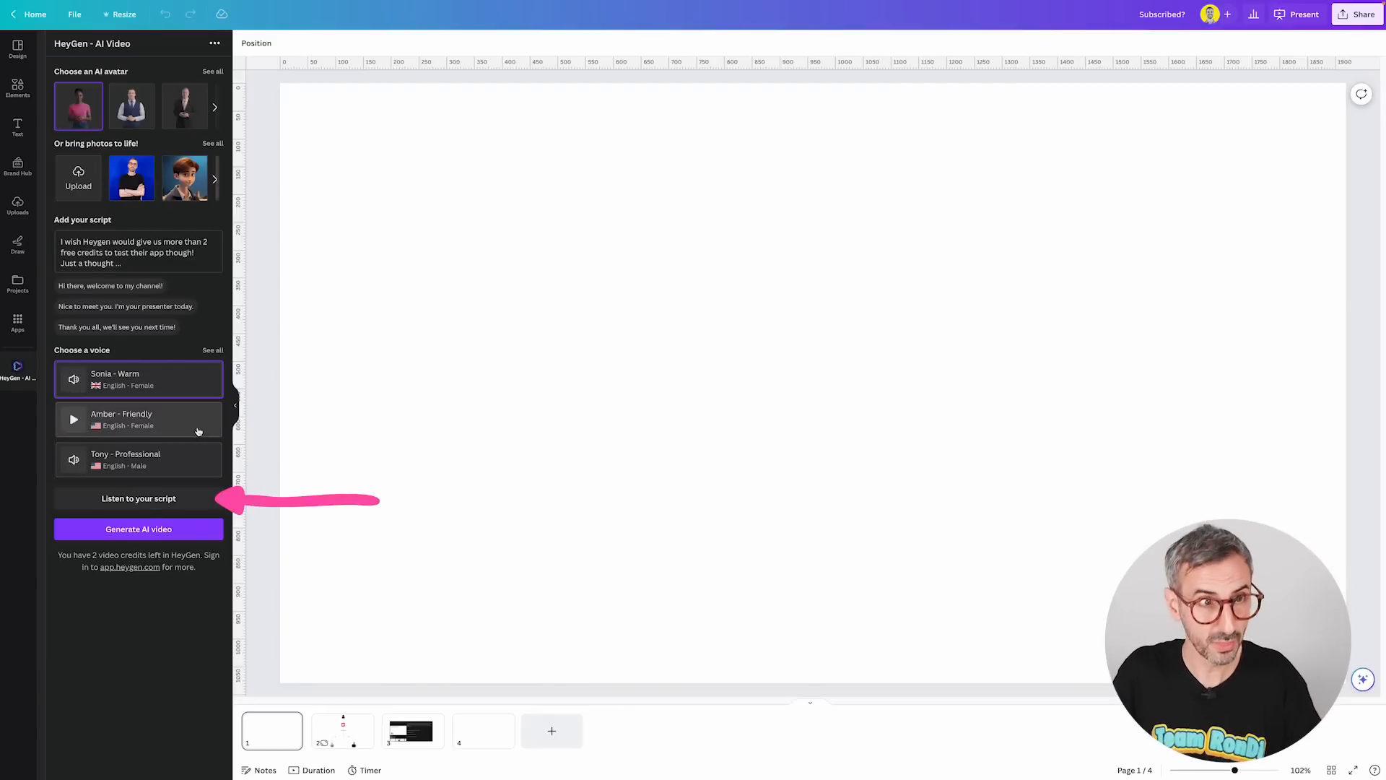
Listen to the script with the chosen voice and generate the AI video.
left_click(187, 498)
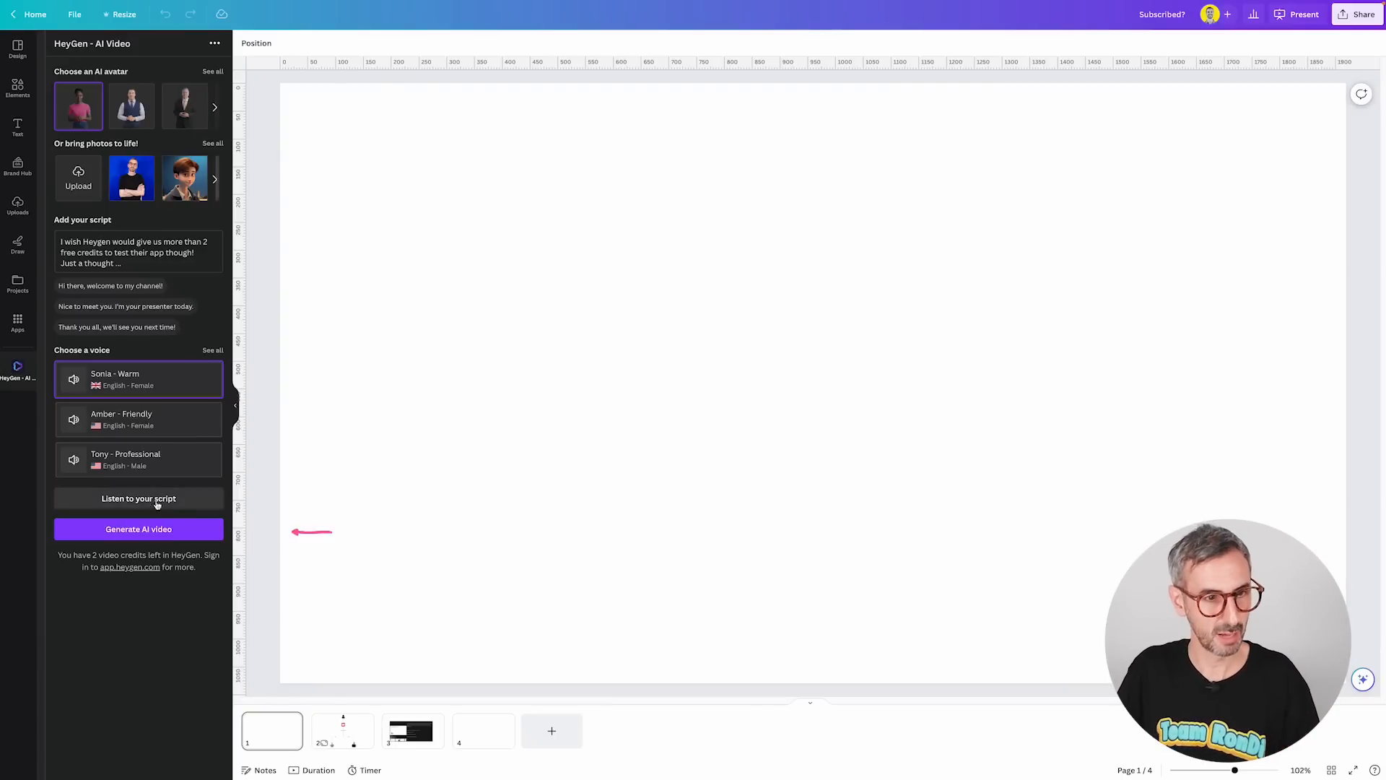
left_click(155, 530)
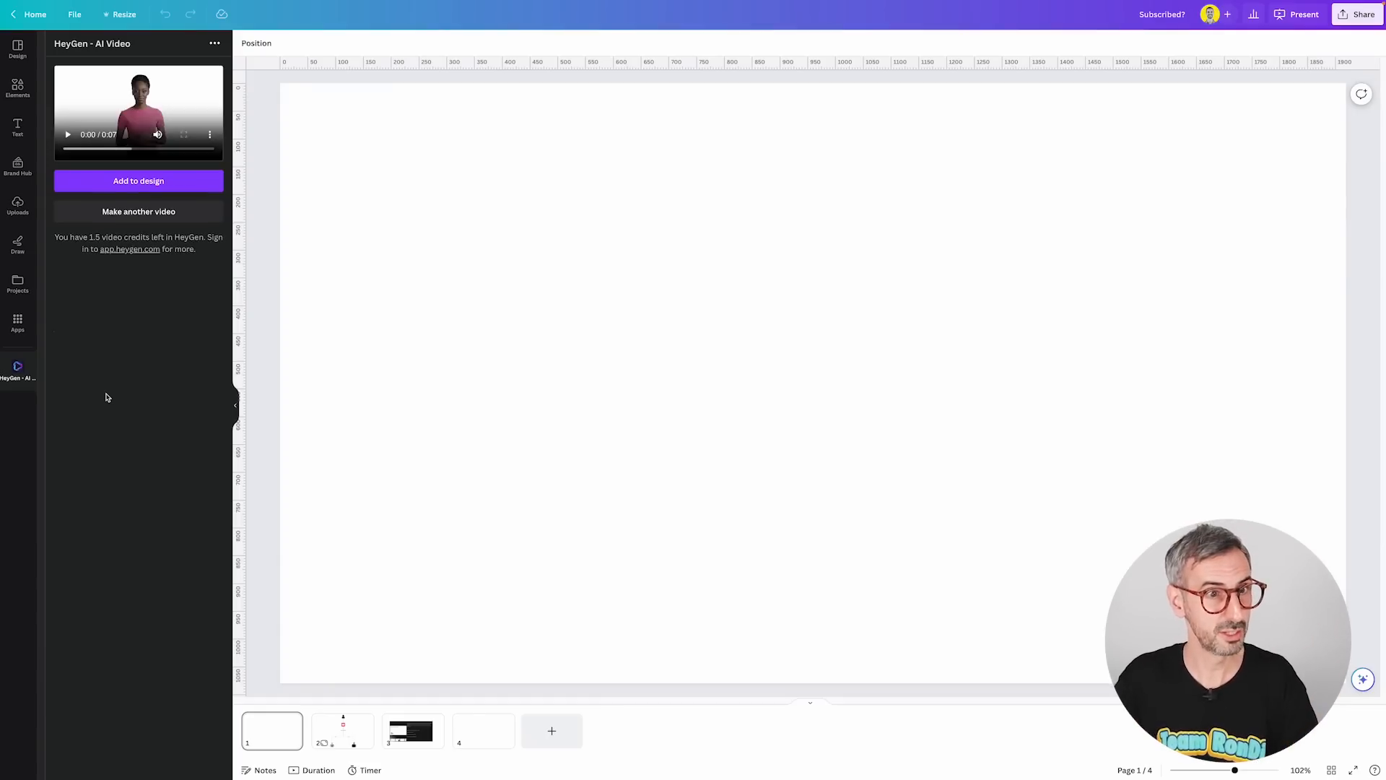
Add the generated avatar video to the current page and deselect it.
left_click(137, 181)
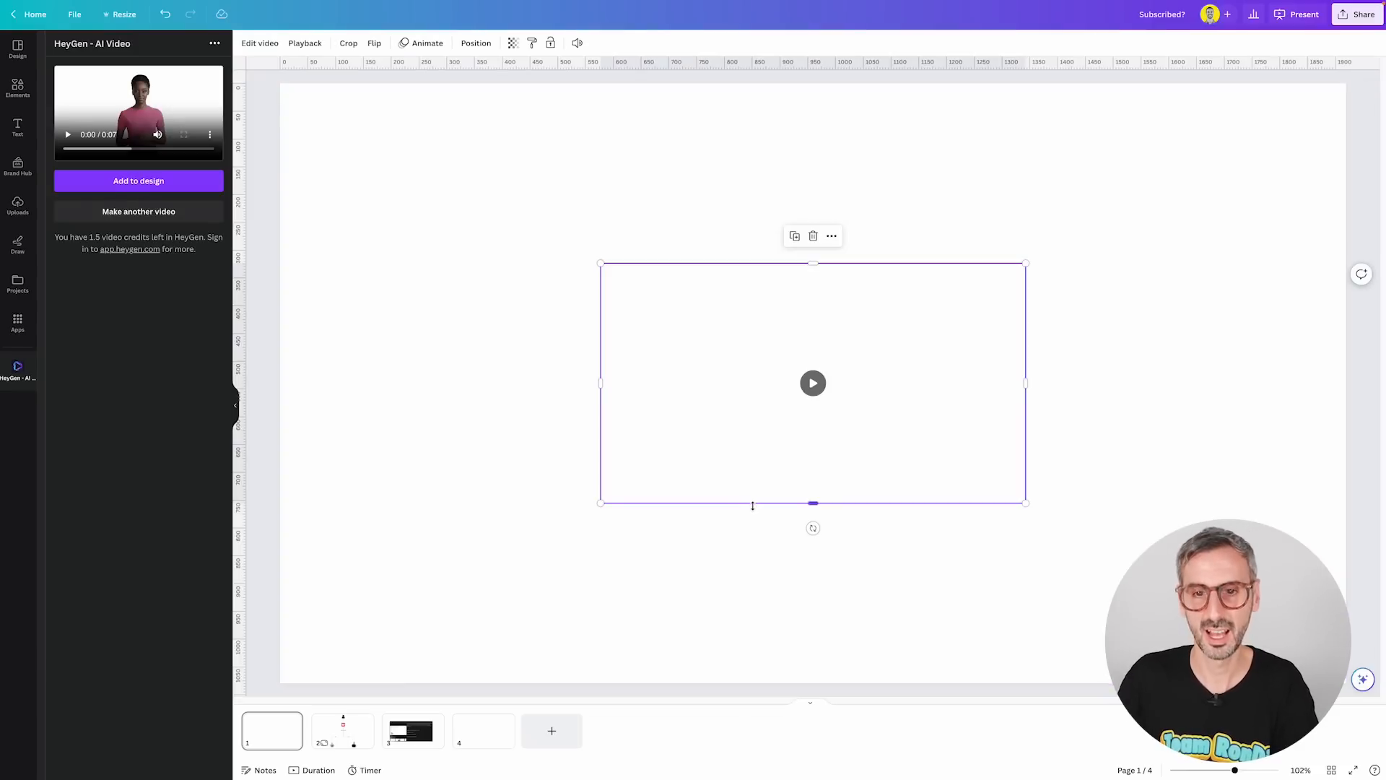
left_click(383, 229)
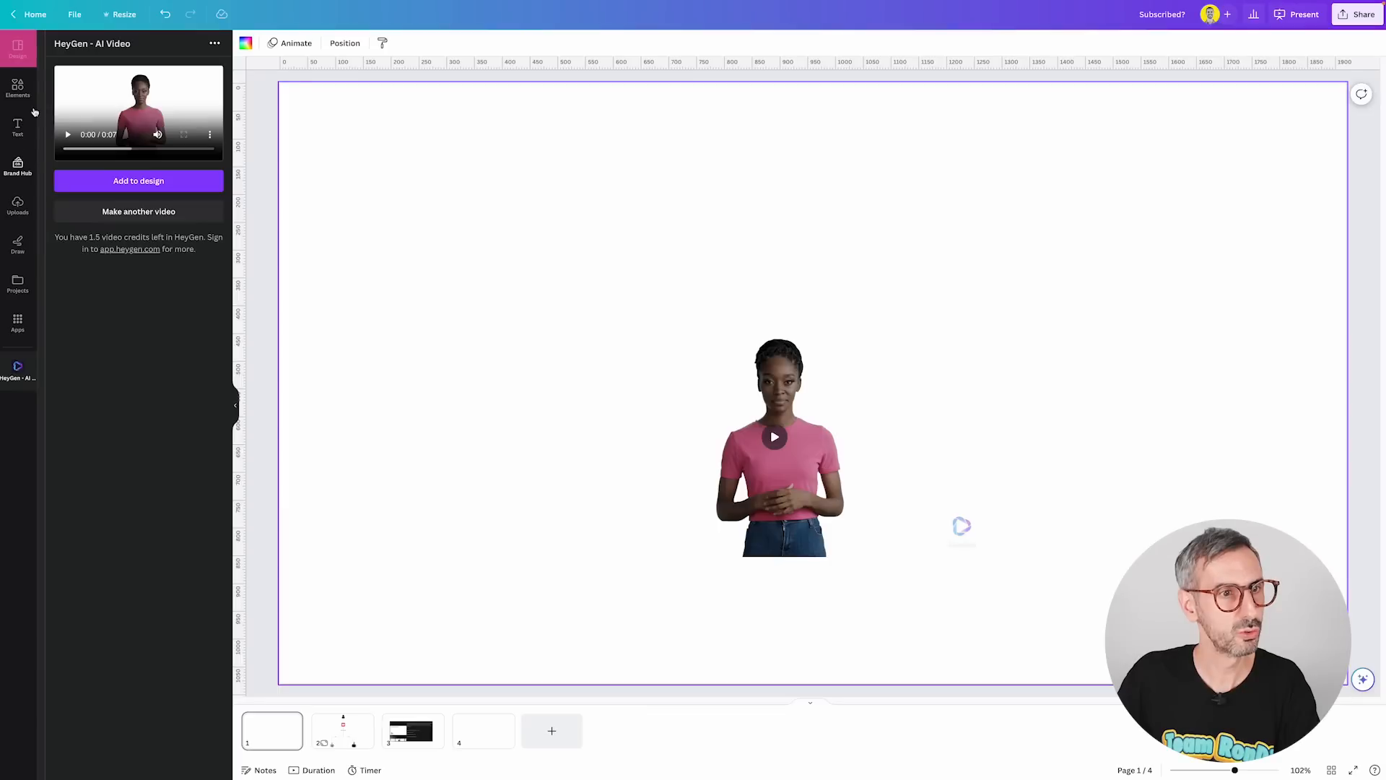
Open the Design panel and scroll through the presentation templates.
left_click(22, 49)
scroll(122, 424, "down", 1)
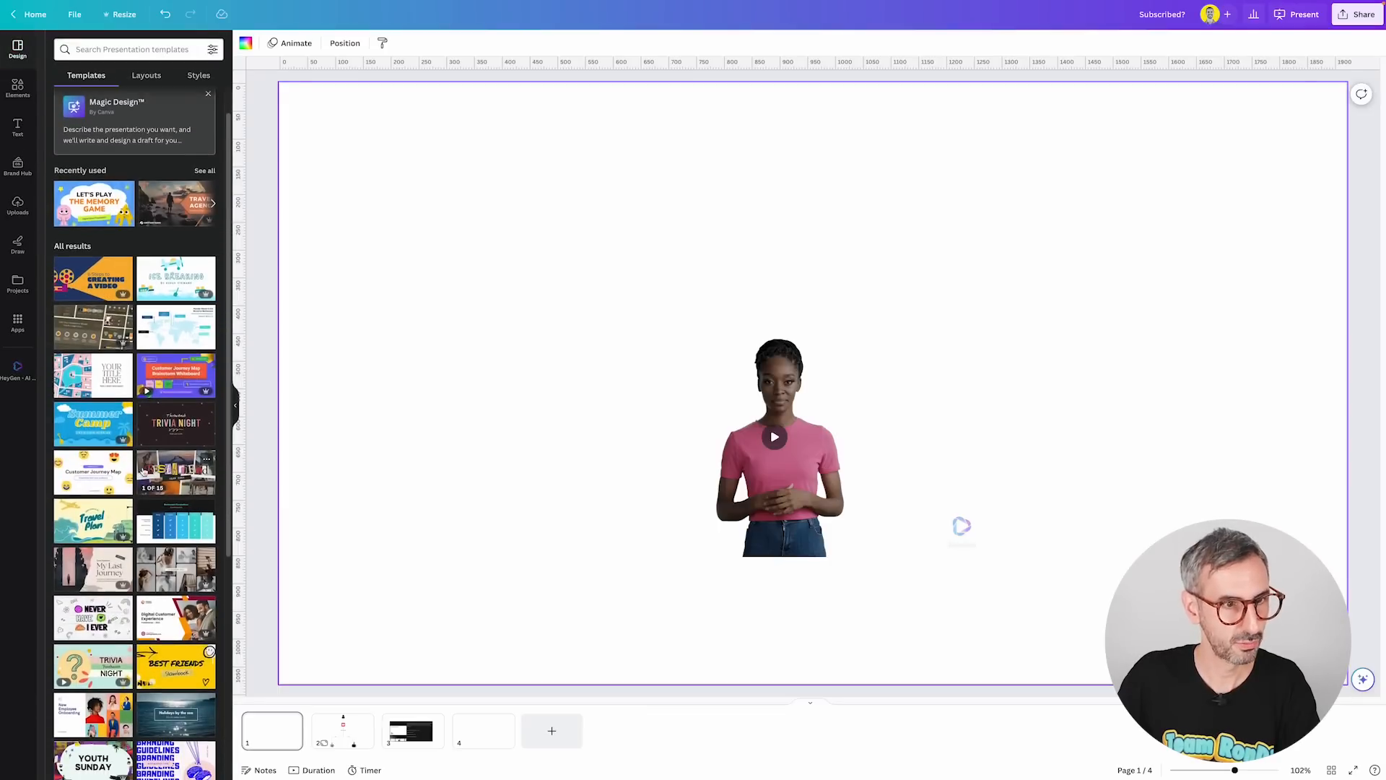
Apply the Blue Playful Proposal Summer Camp cover page template to page 4.
left_click(122, 425)
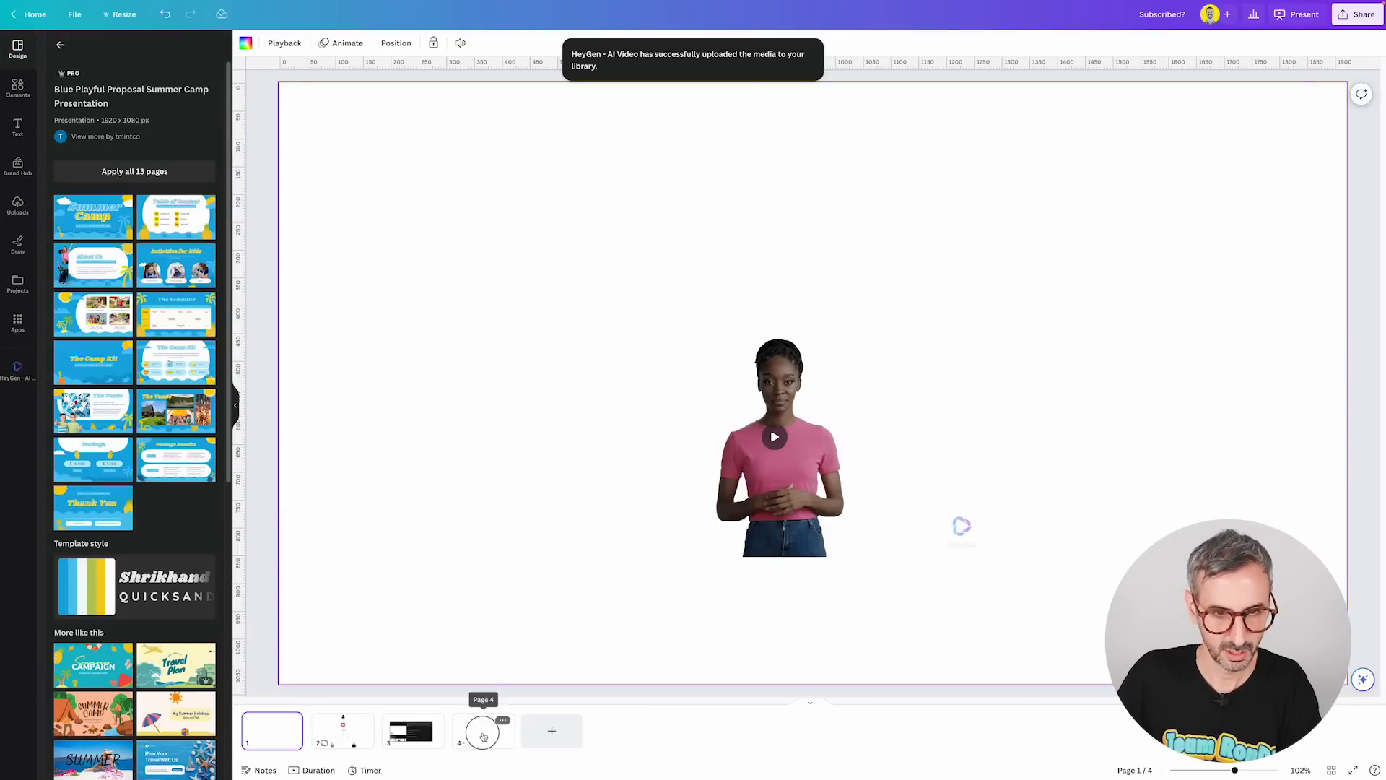
left_click(483, 732)
left_click(93, 217)
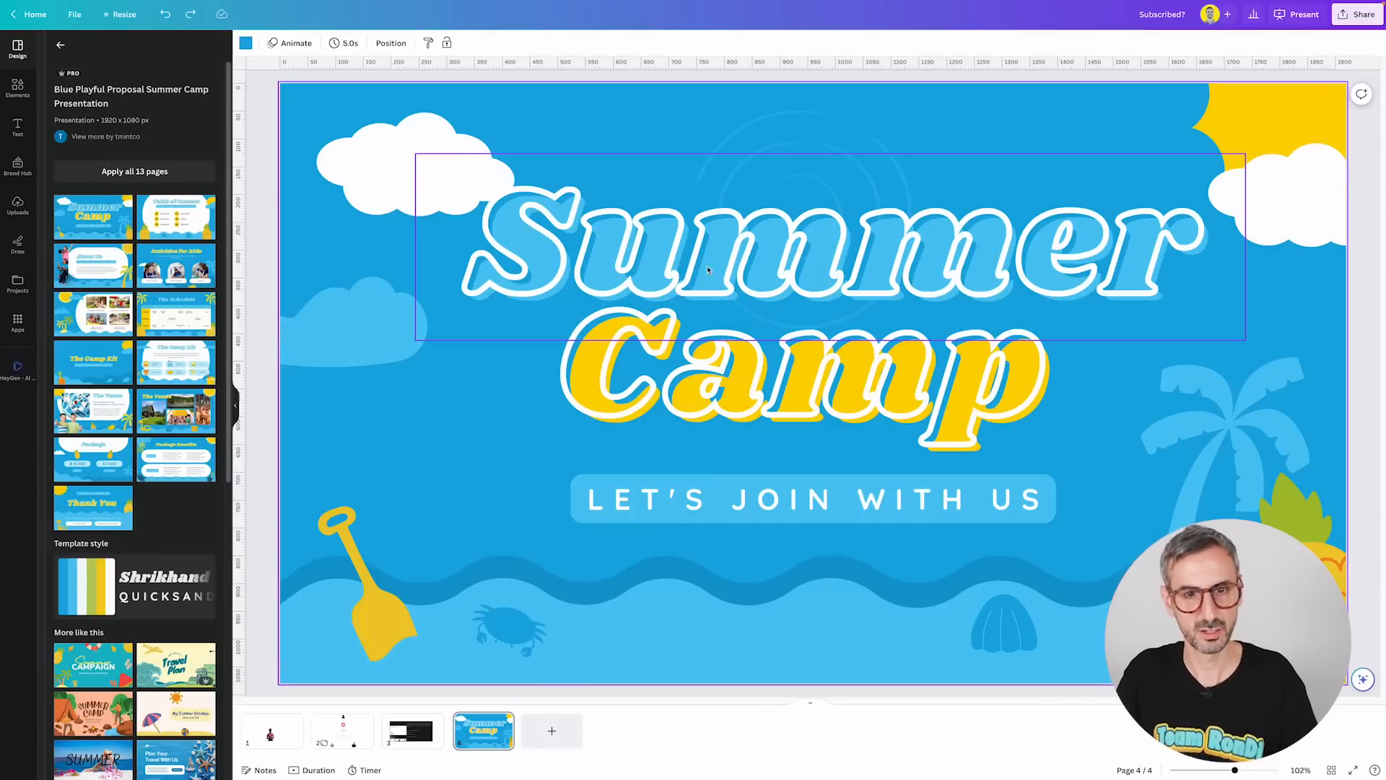
Delete the Summer Camp title words and the LET'S JOIN WITH US text from the cover page.
left_click_drag(703, 273, 704, 426)
key("Delete")
left_click(1087, 409)
key("Delete")
left_click(798, 499)
key("Delete")
left_click(801, 217)
key("Delete")
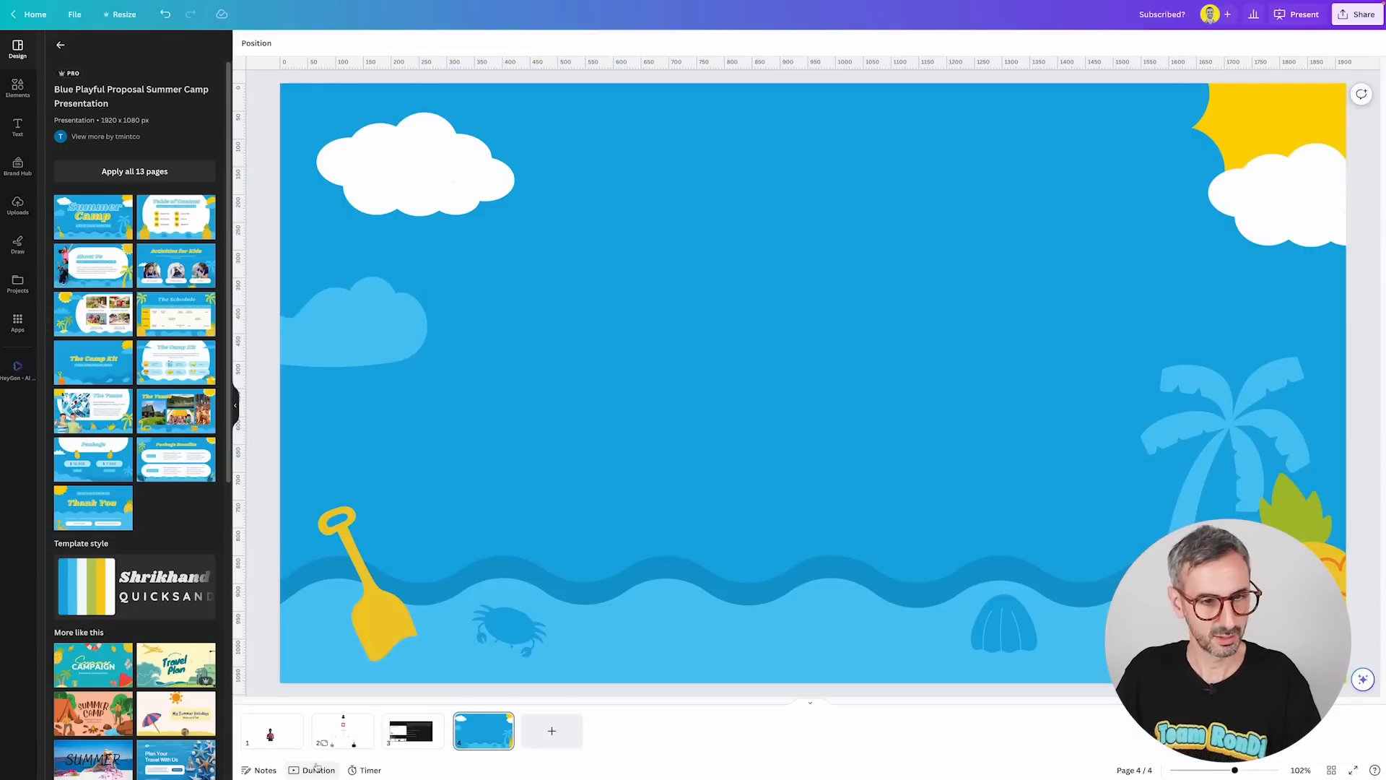
Cut the avatar video from page 1, paste it onto page 4 and move it toward the top centre.
left_click(271, 731)
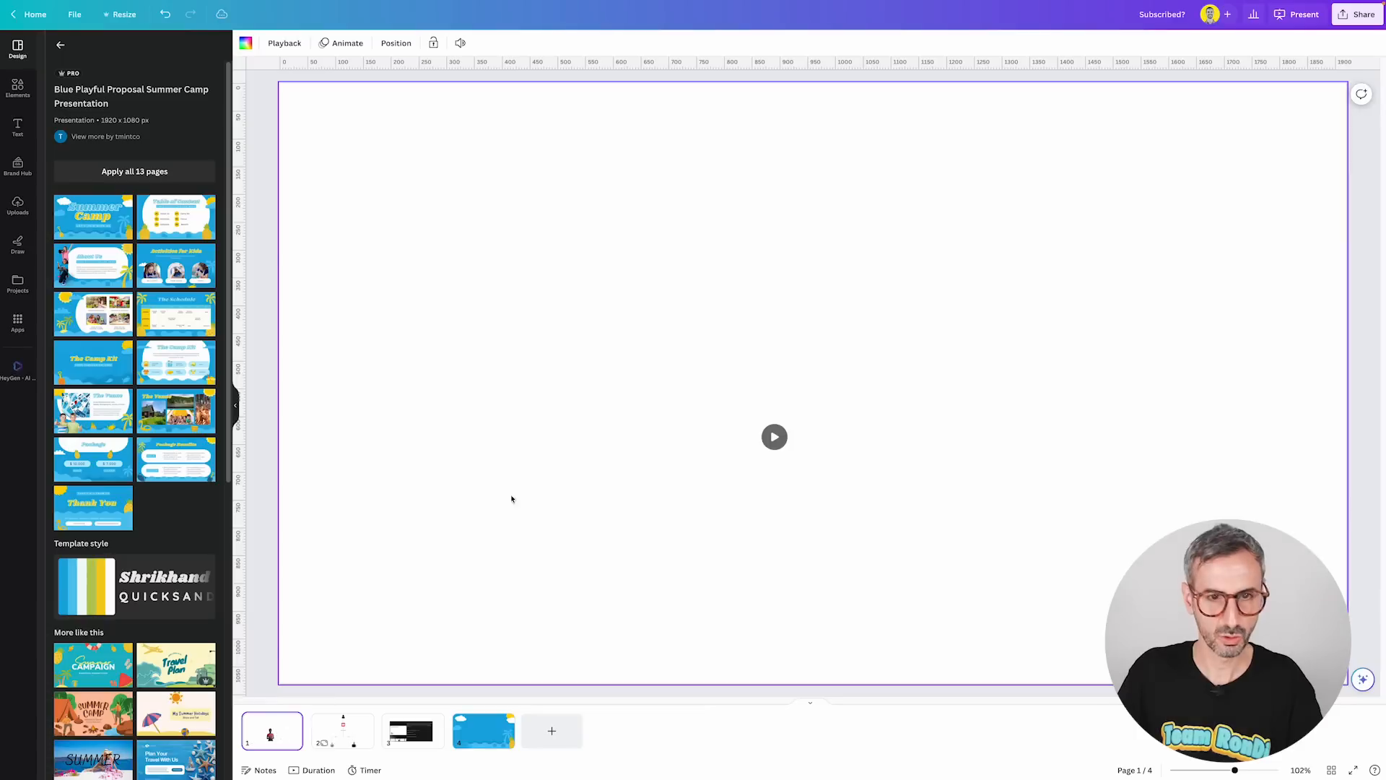
left_click(738, 474)
key("ctrl+x")
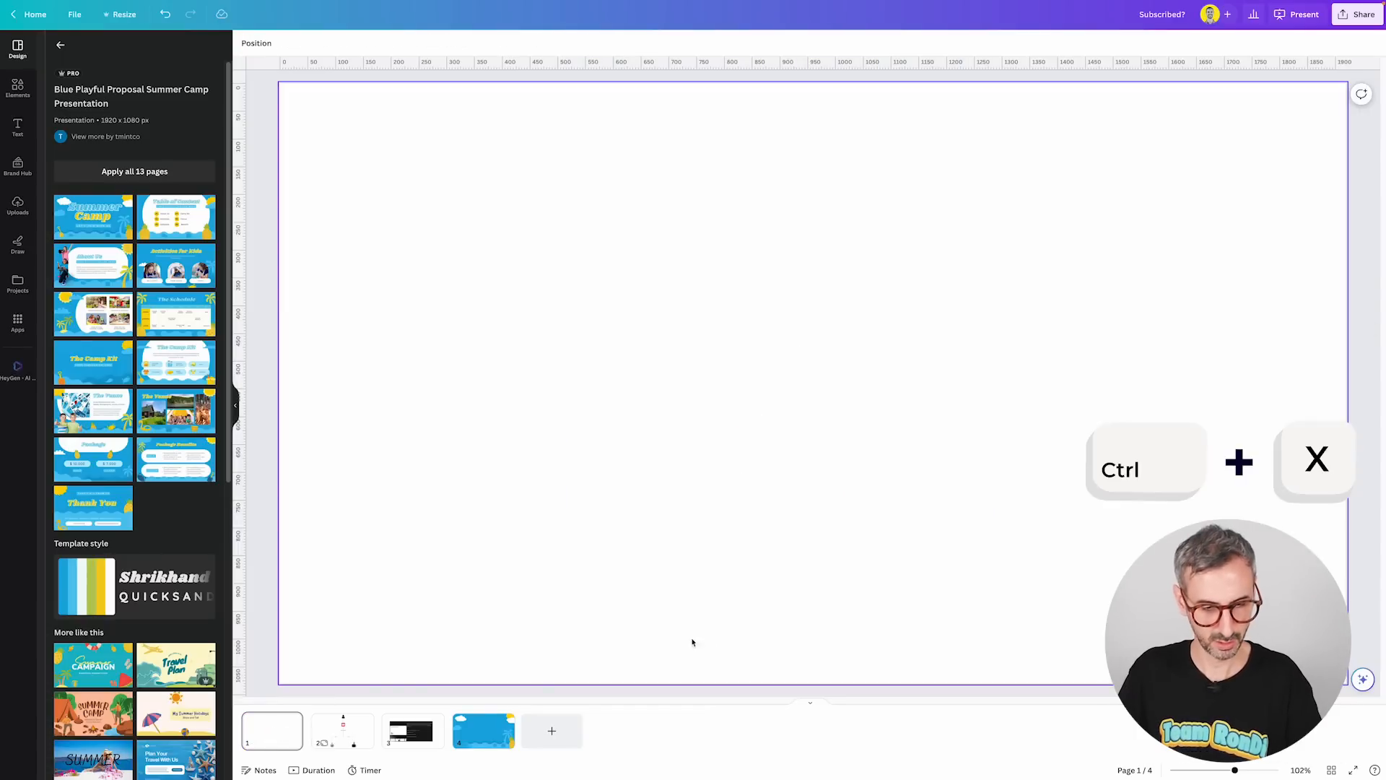
left_click(482, 729)
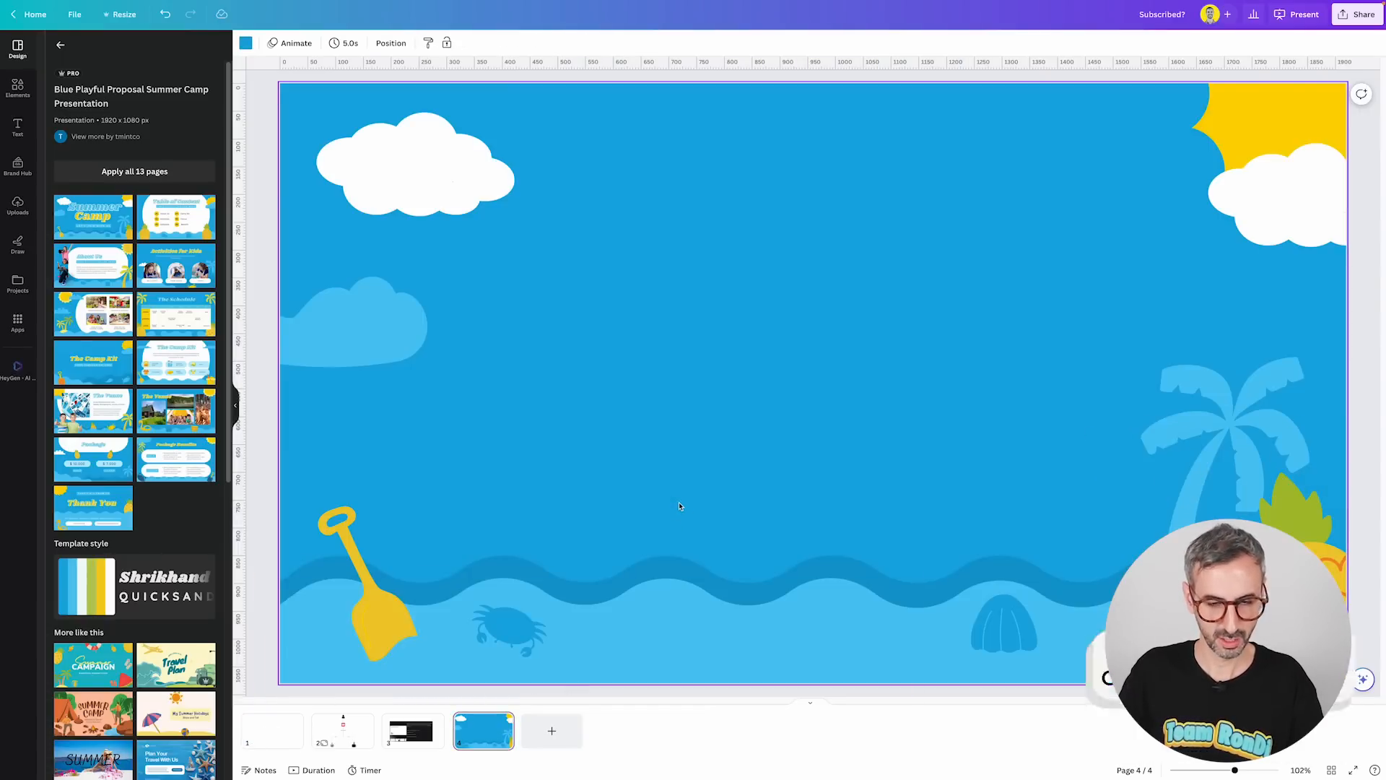
key("ctrl+v")
left_click_drag(688, 411, 719, 280)
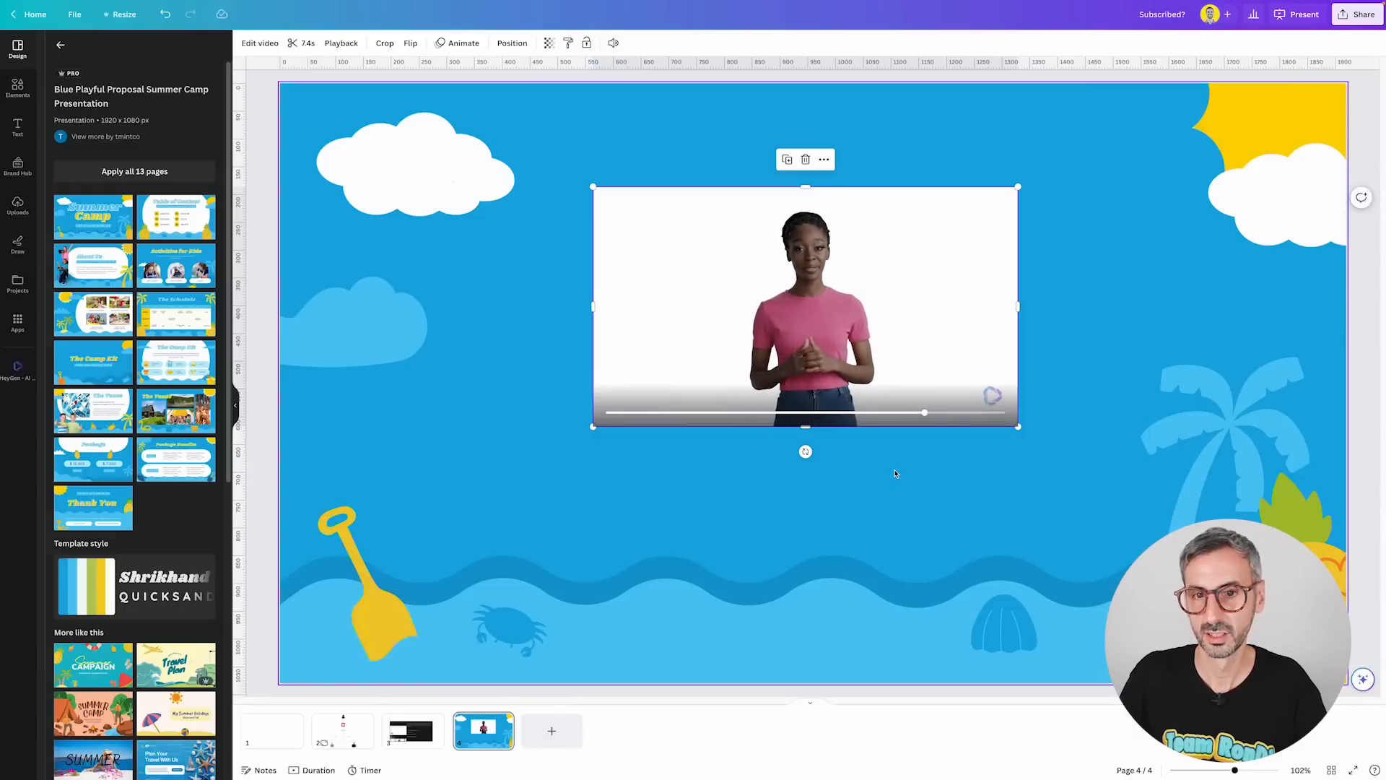
Scrub through and play the avatar video to preview it.
left_click(843, 412)
left_click_drag(840, 409, 760, 411)
left_click(806, 306)
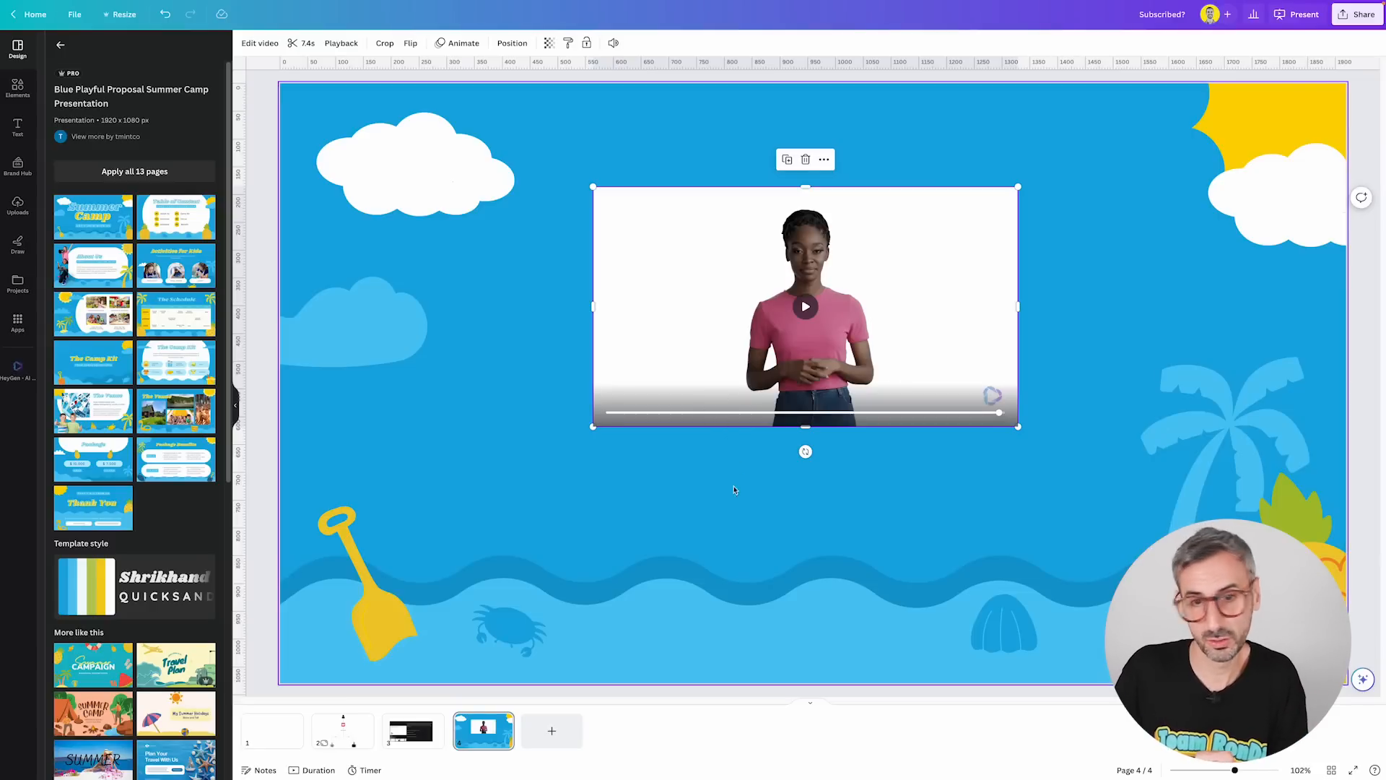
Add a circle frame from Elements and place the avatar video inside it.
left_click(18, 283)
left_click(18, 88)
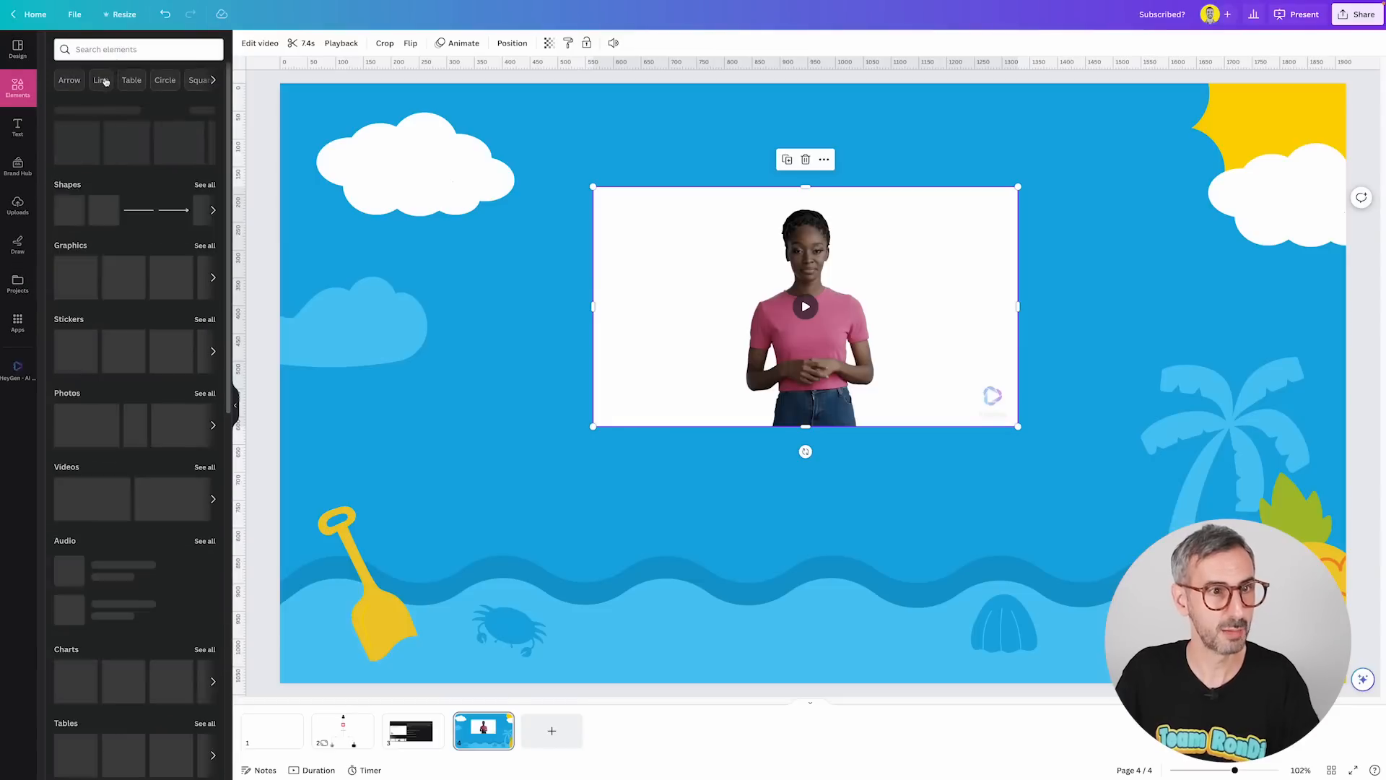
left_click(68, 427)
left_click_drag(787, 397, 1091, 510)
left_click_drag(805, 293, 1074, 443)
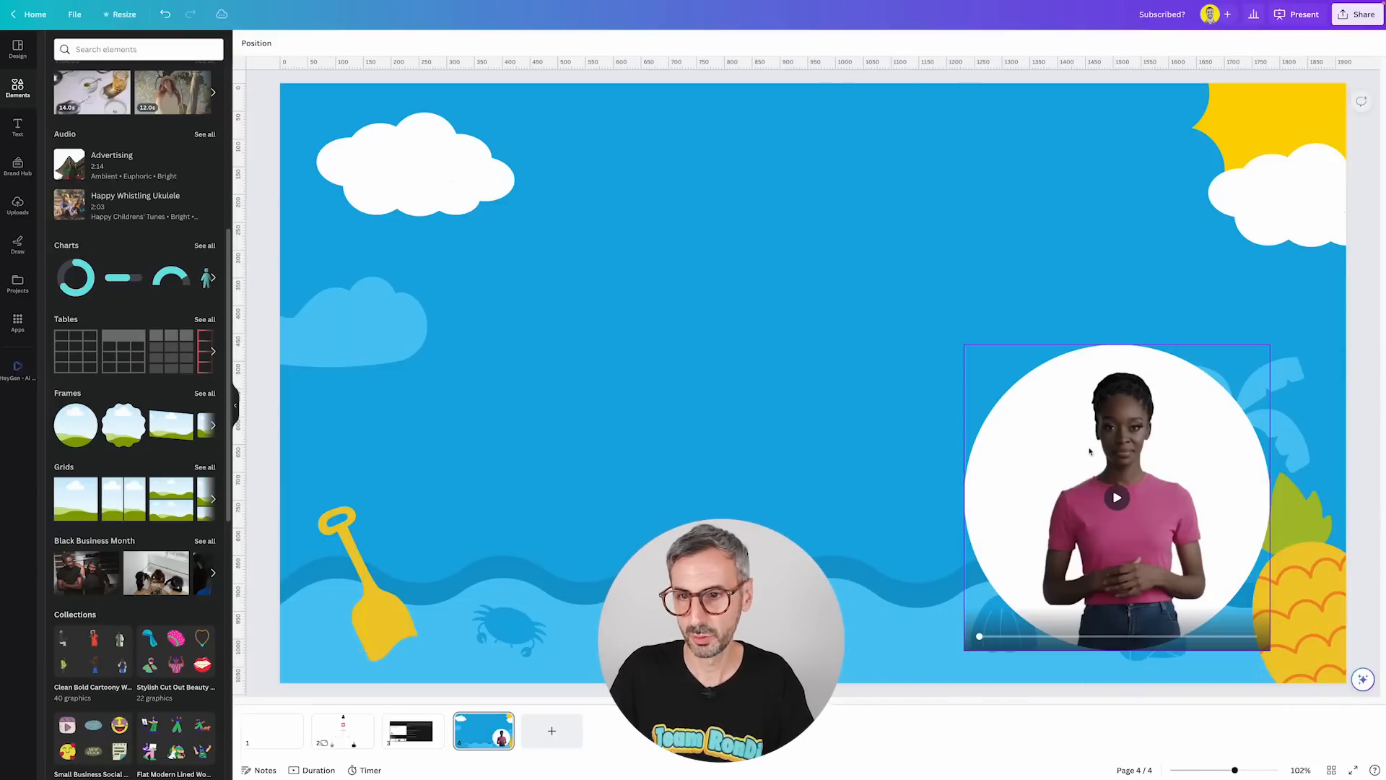
Shrink the circular avatar frame and move it to the lower left of the slide.
left_click(989, 418)
left_click_drag(962, 343, 1119, 500)
left_click_drag(1195, 608, 528, 624)
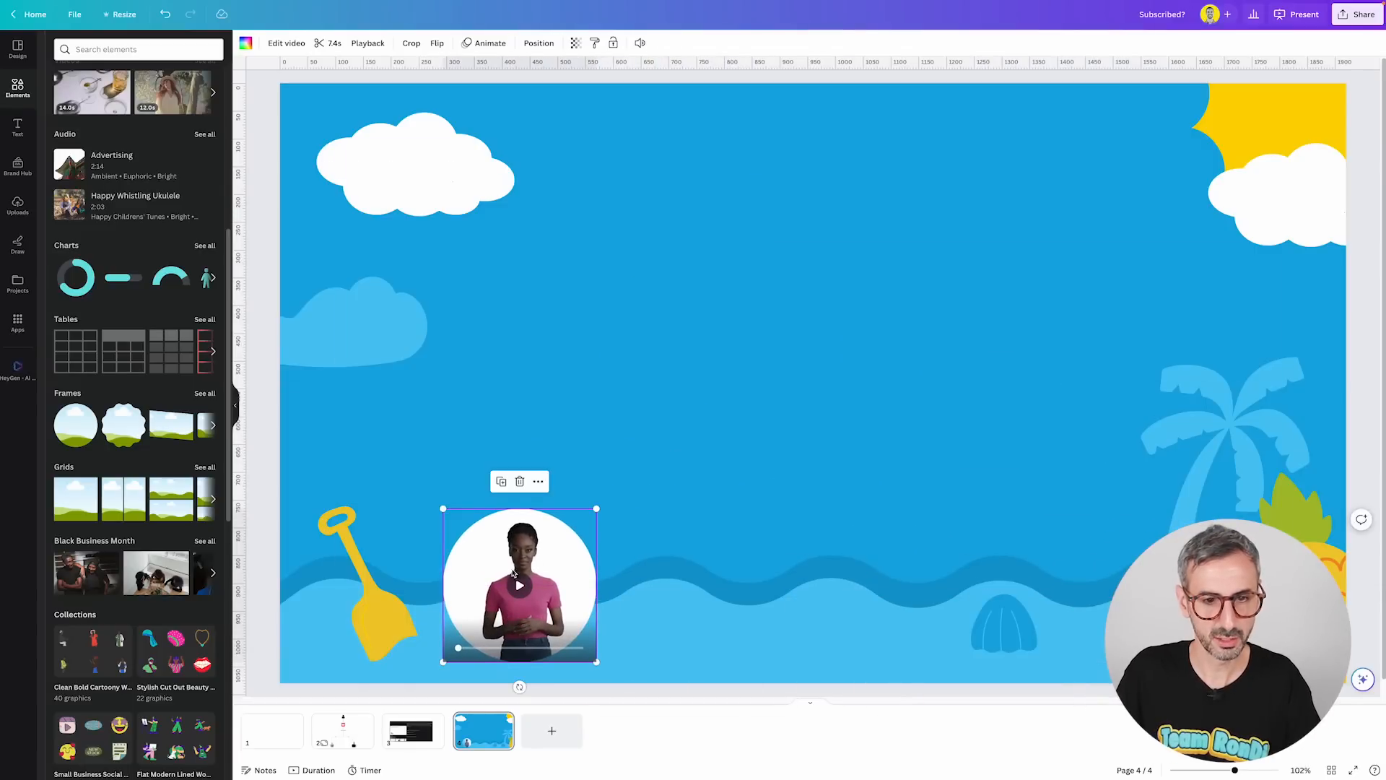
left_click(521, 586)
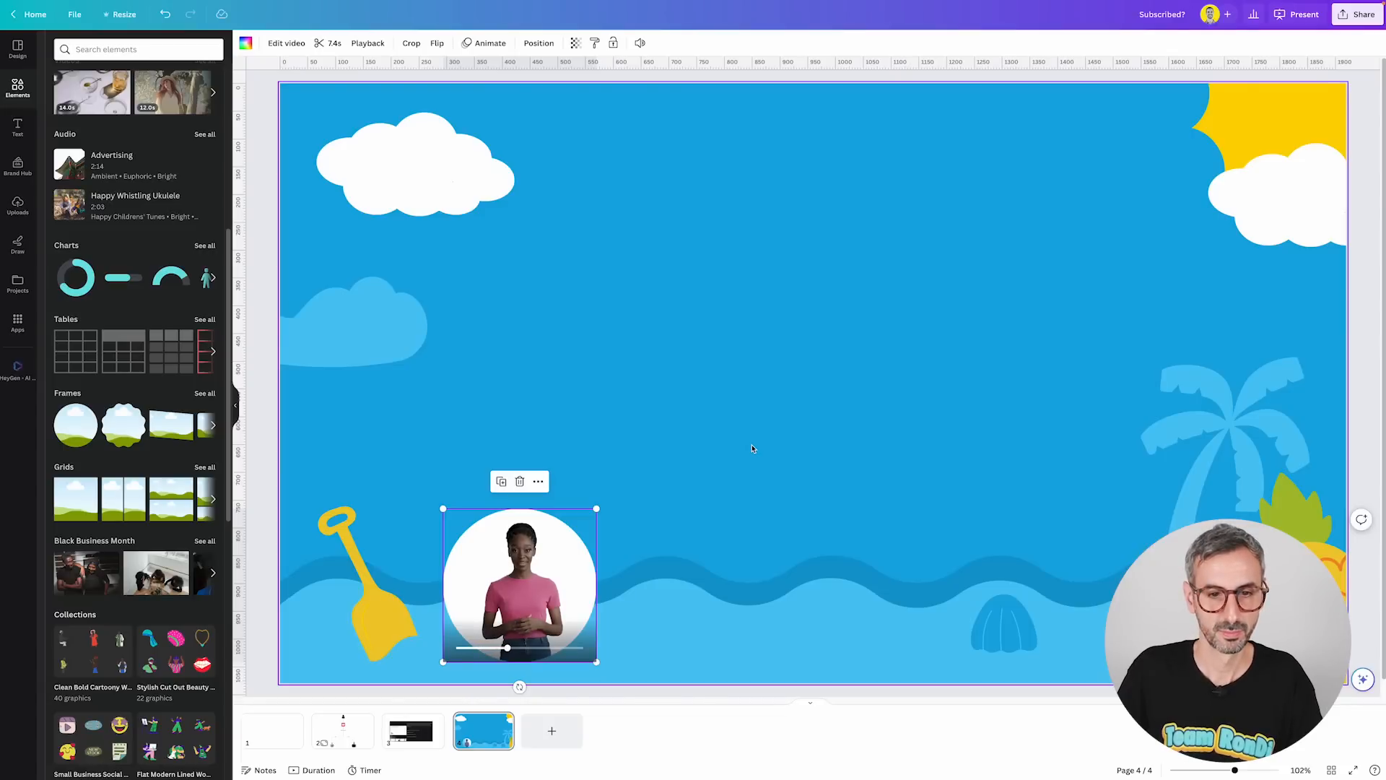
Detach the avatar video from the circle frame and reposition the video on the slide.
right_click(527, 588)
left_click(621, 743)
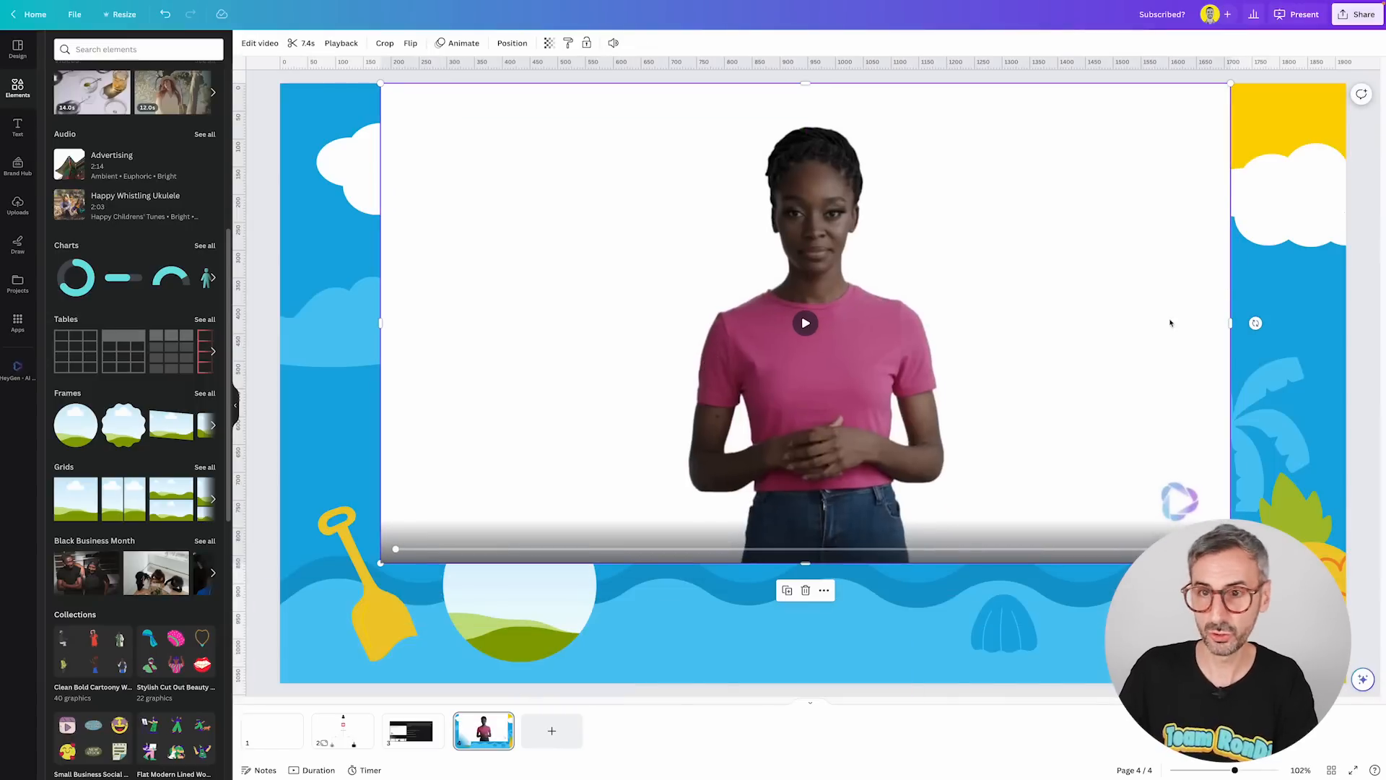
left_click_drag(1021, 339, 1040, 394)
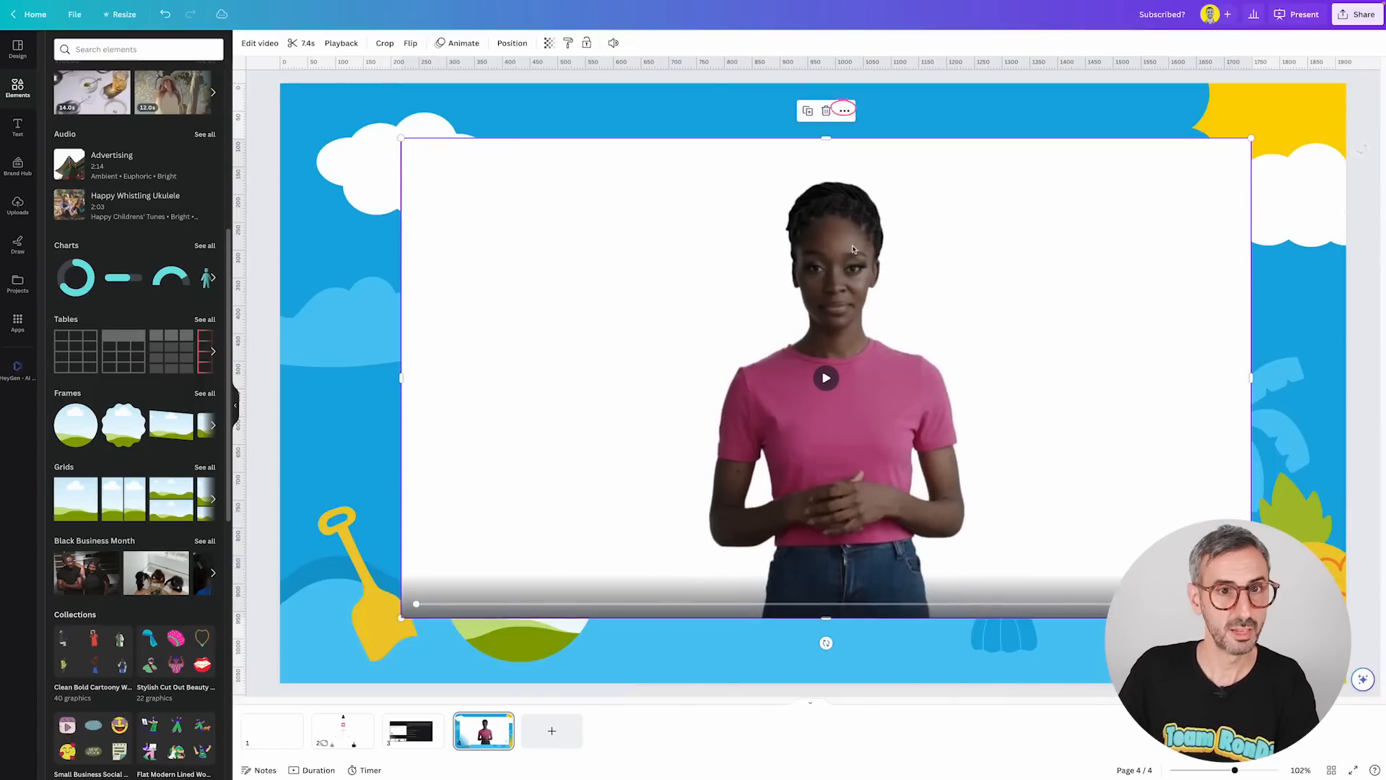
left_click(846, 110)
left_click(876, 401)
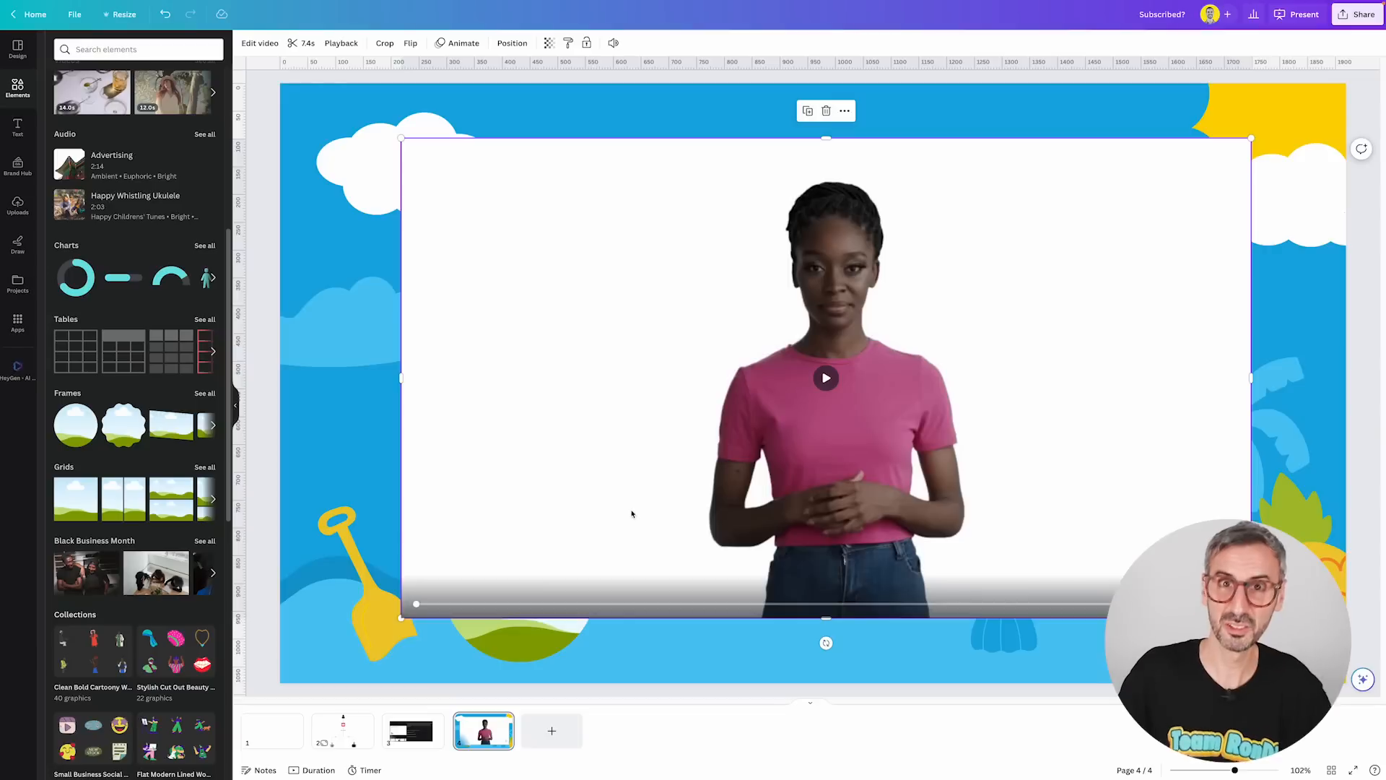
left_click_drag(702, 452, 703, 442)
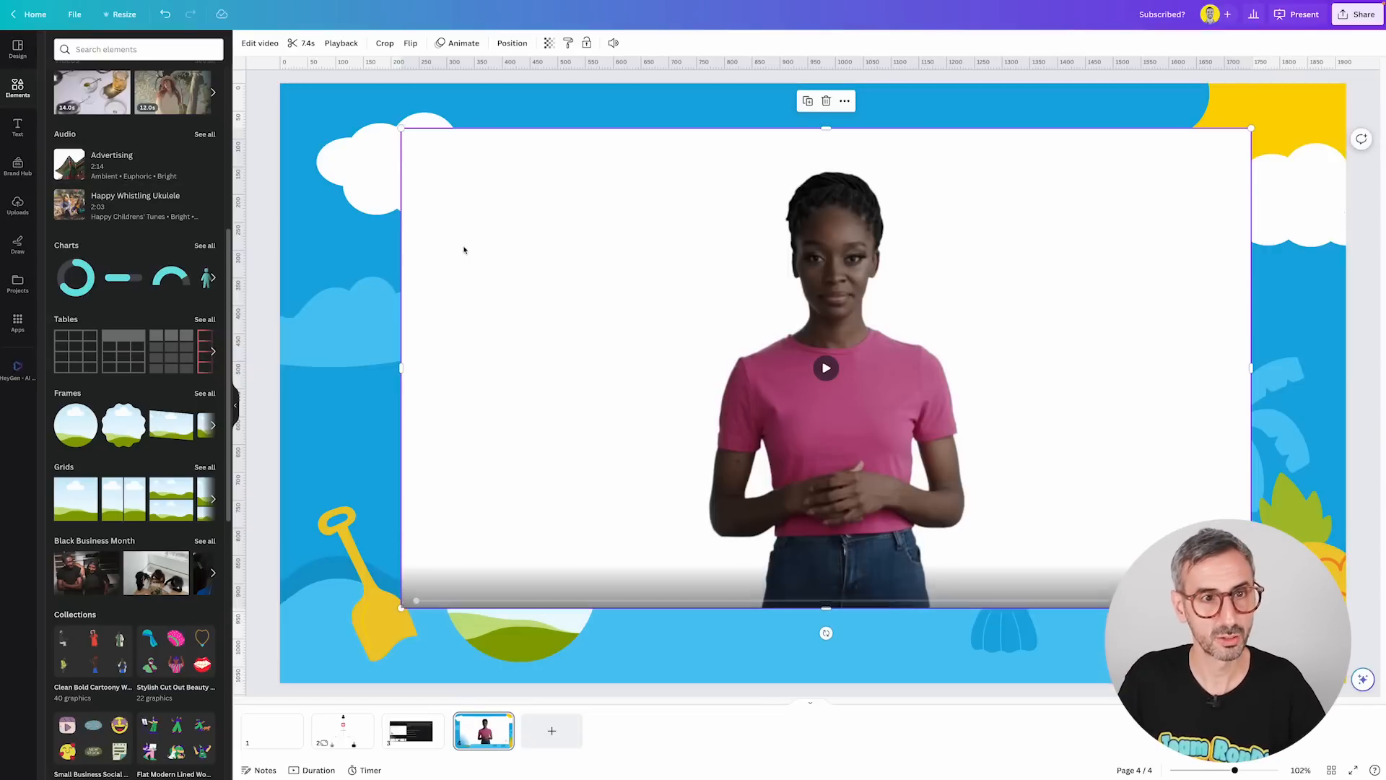
Remove the avatar video's background with Background Remover in Edit video.
left_click(262, 44)
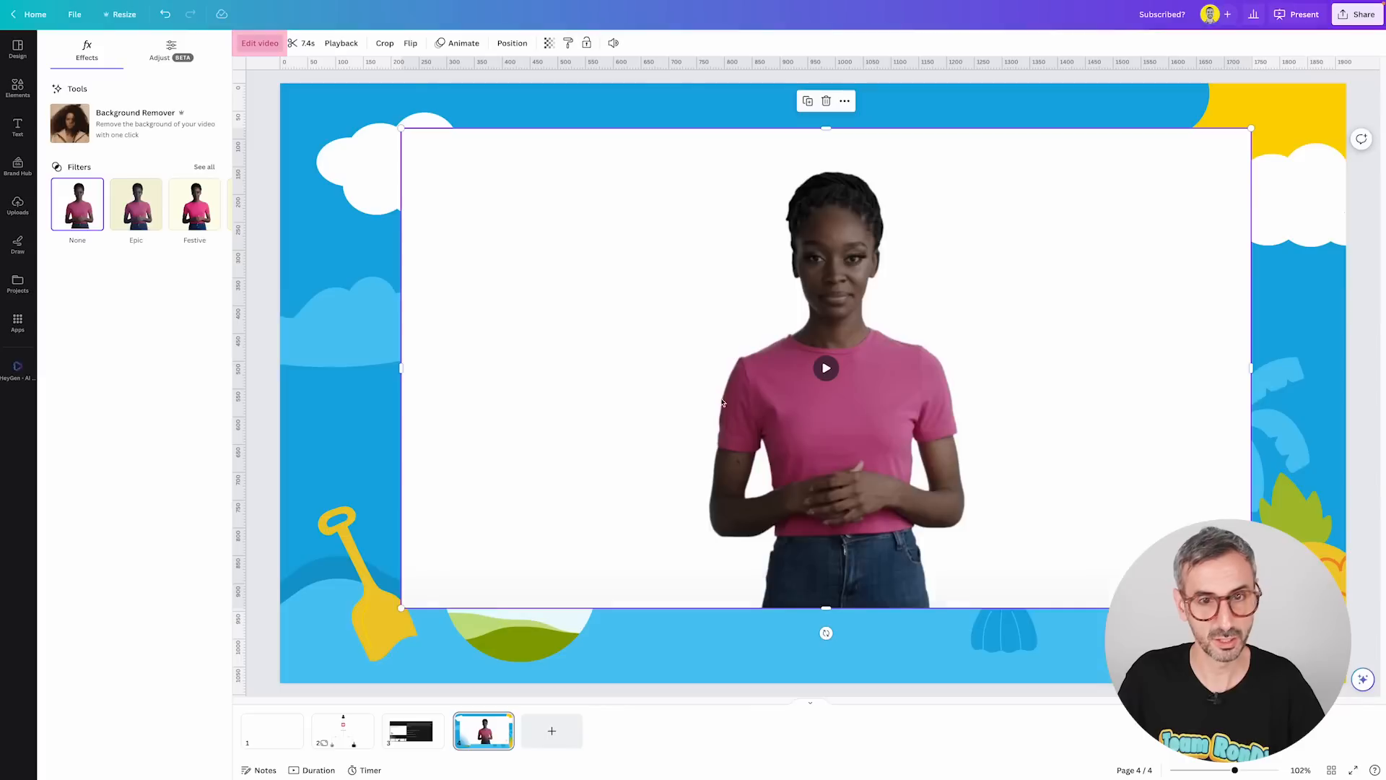
left_click(116, 143)
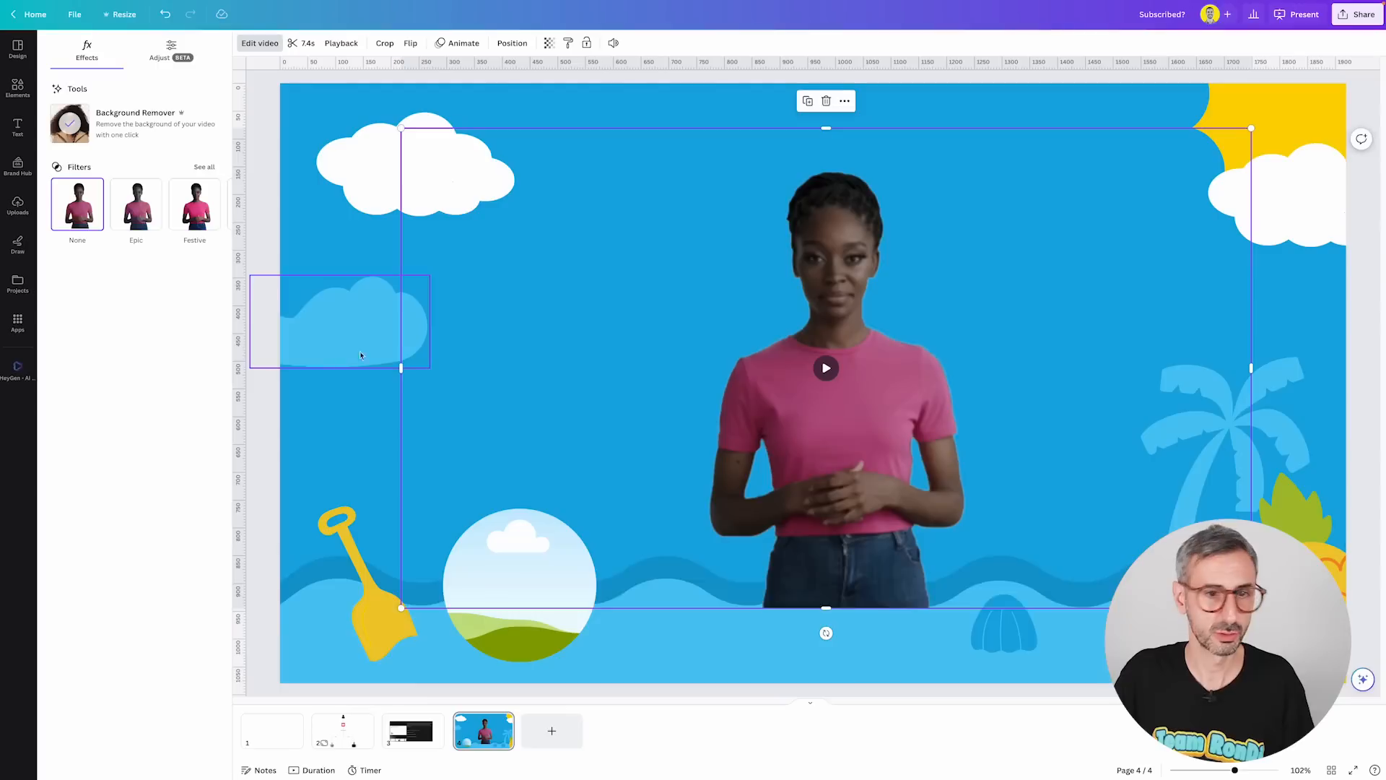
Trim the video's left, right and top edges in closer around the avatar.
left_click_drag(402, 372, 602, 390)
left_click_drag(1240, 368, 1020, 375)
left_click_drag(810, 128, 810, 178)
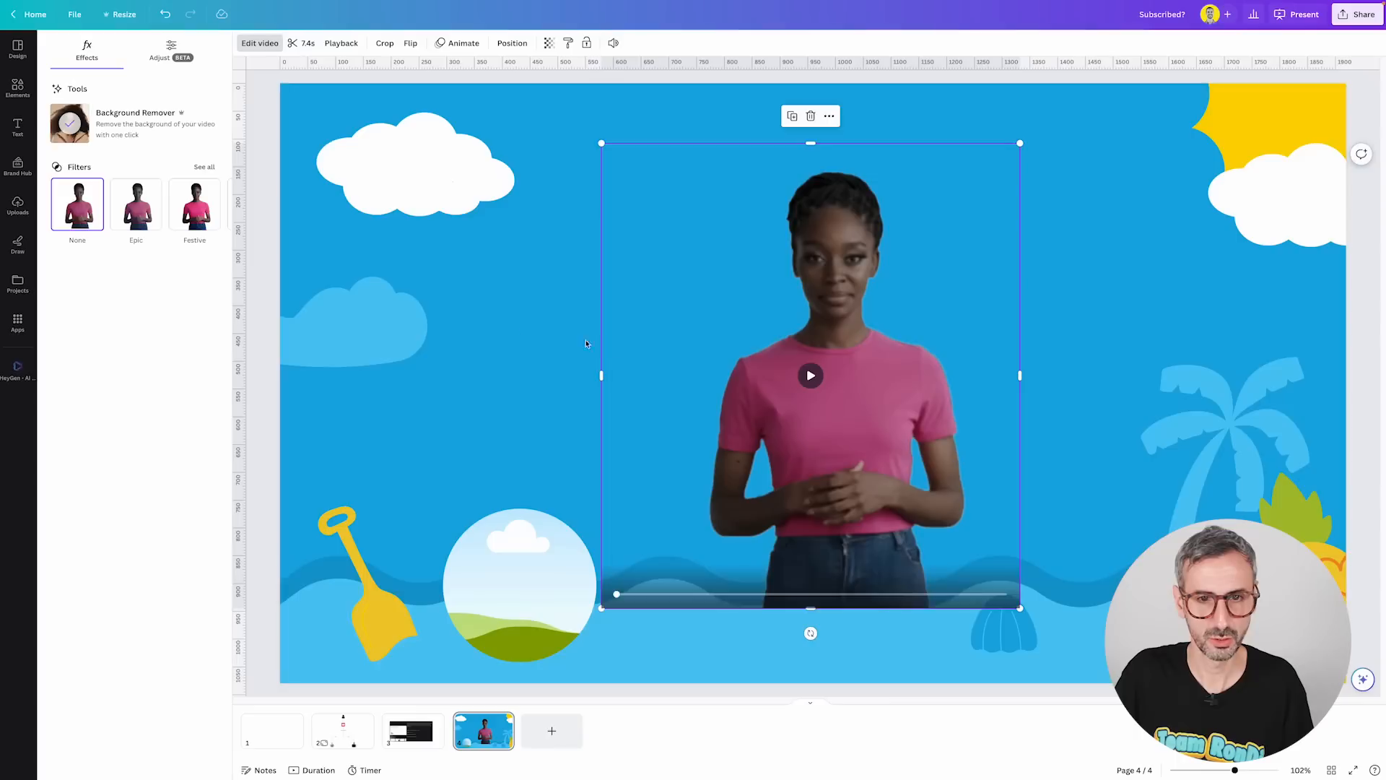
Move the avatar video down to the bottom edge of the slide and play it.
left_click(563, 348)
left_click_drag(837, 442, 796, 513)
left_click(1076, 319)
left_click(772, 449)
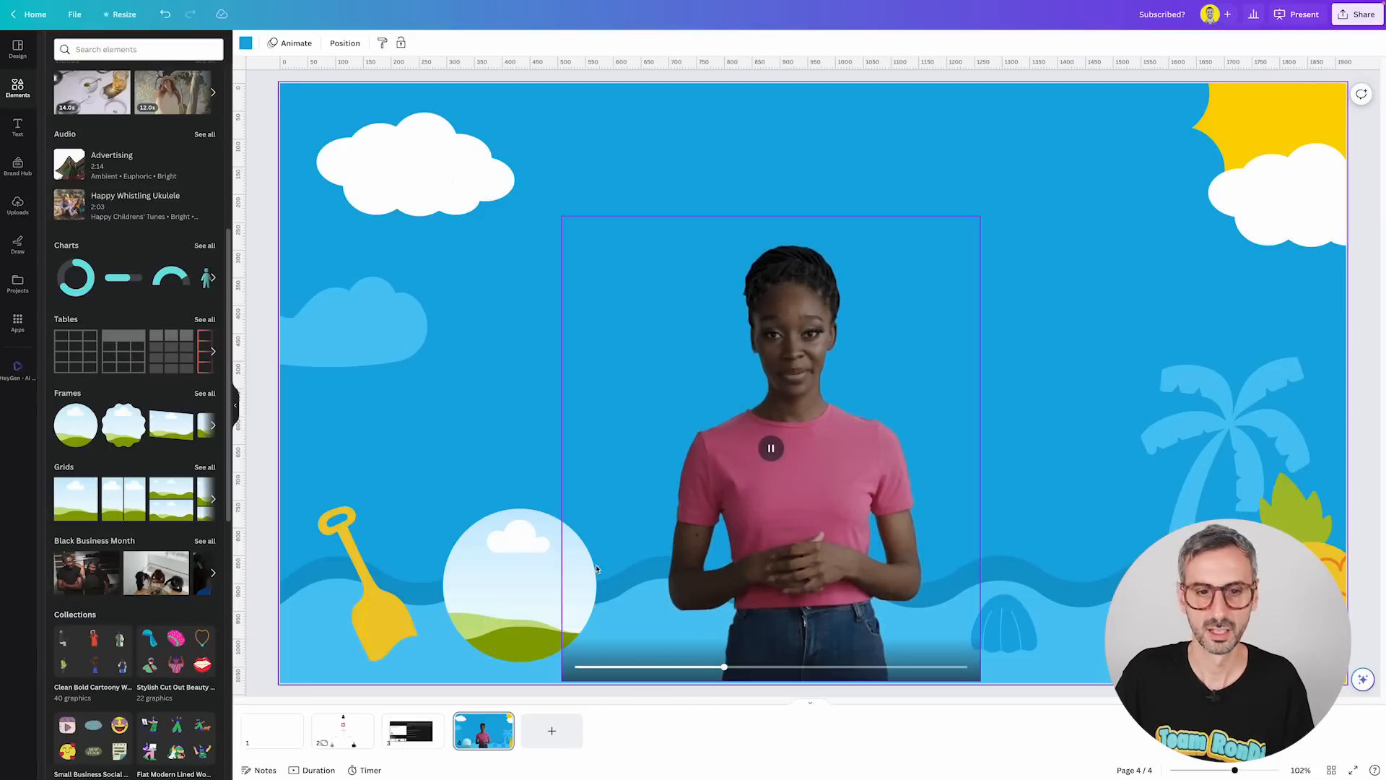
Delete the empty circle frame from the slide.
left_click(532, 578)
key("Delete")
left_click(493, 434)
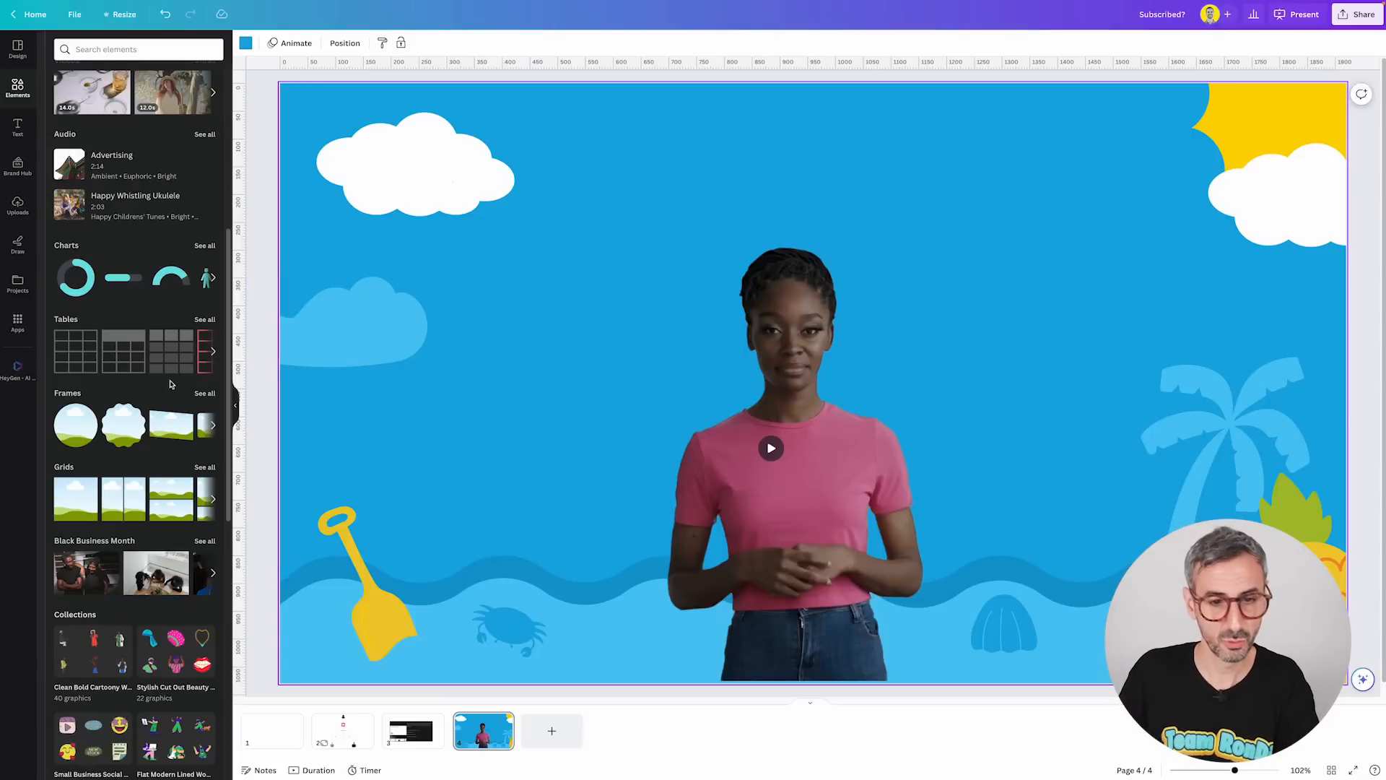
scroll(162, 299, "down", 2)
scroll(109, 398, "up", 4)
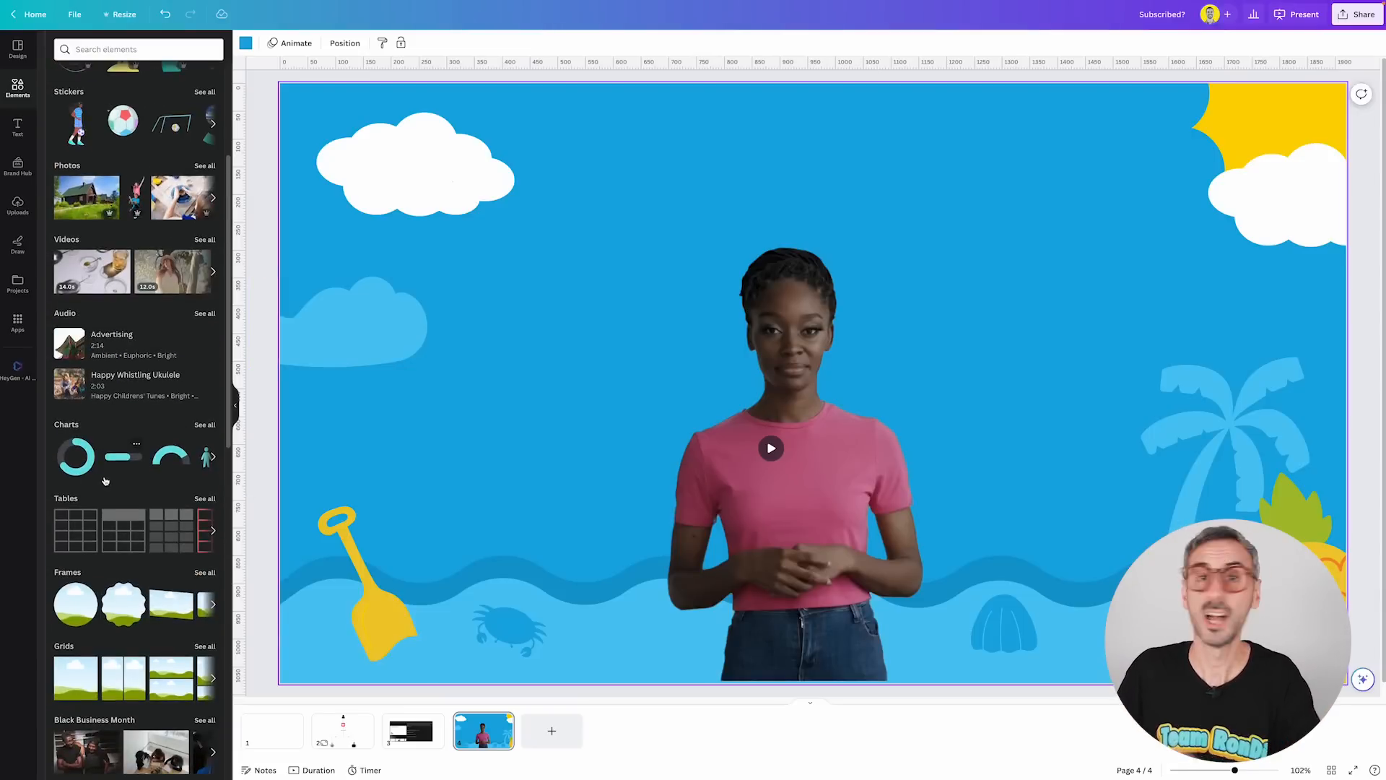
scroll(92, 471, "up", 3)
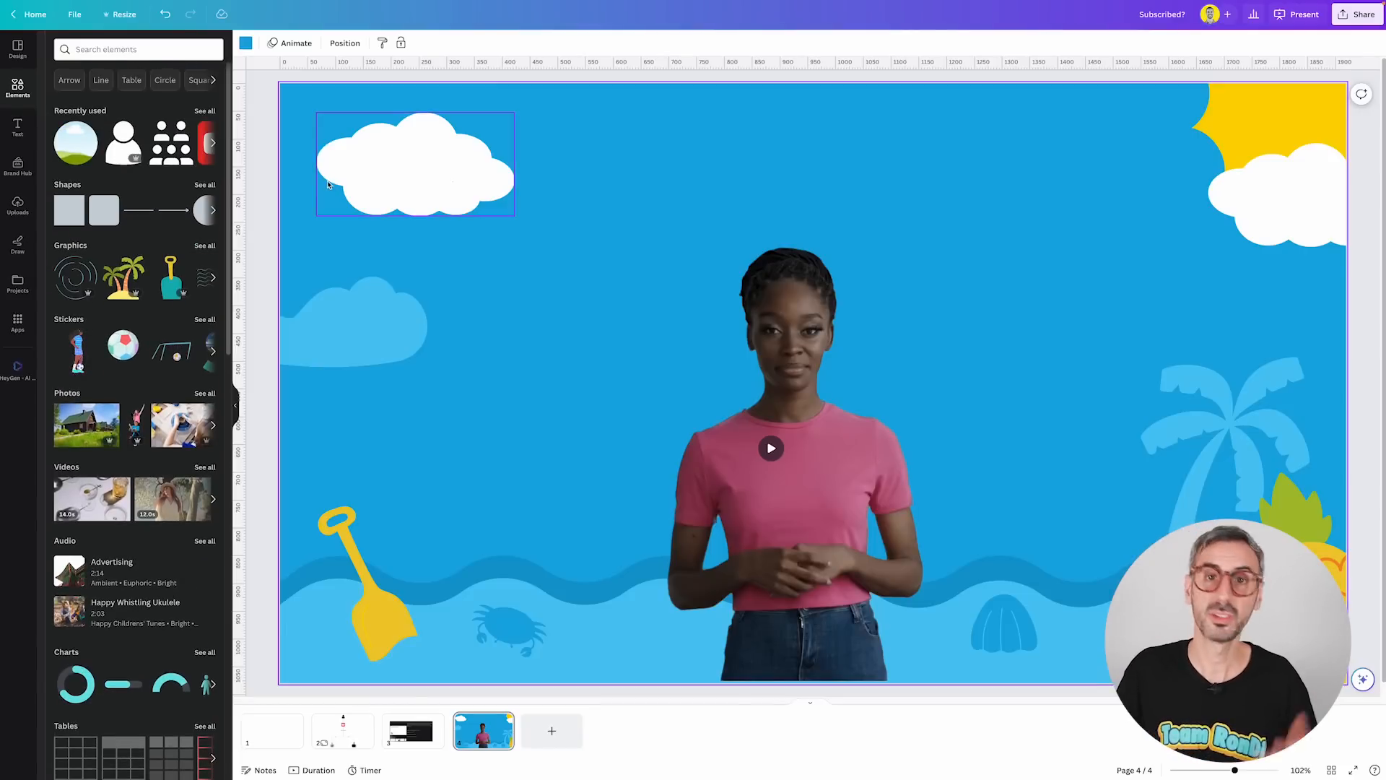
Open the HeyGen web app in the browser and switch it to full screen.
left_click(20, 361)
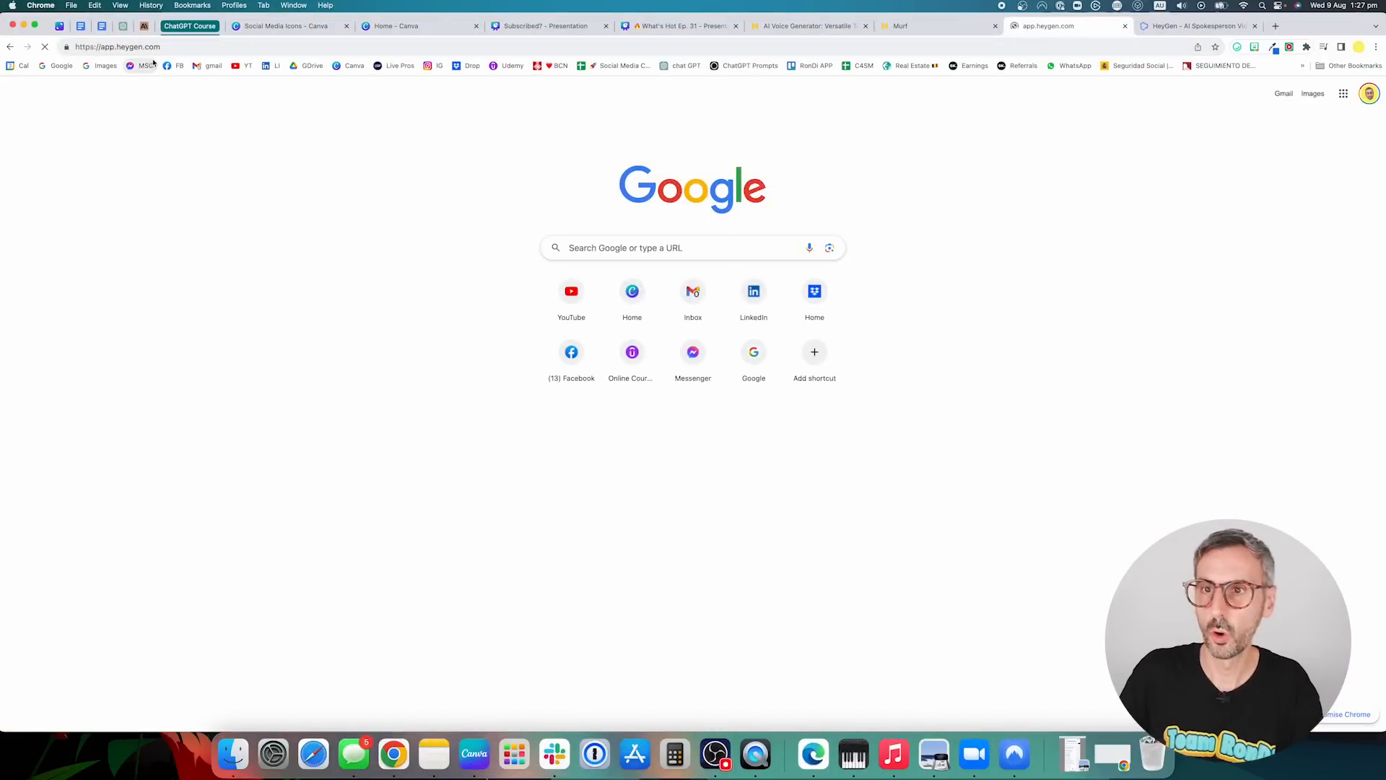
left_click(34, 24)
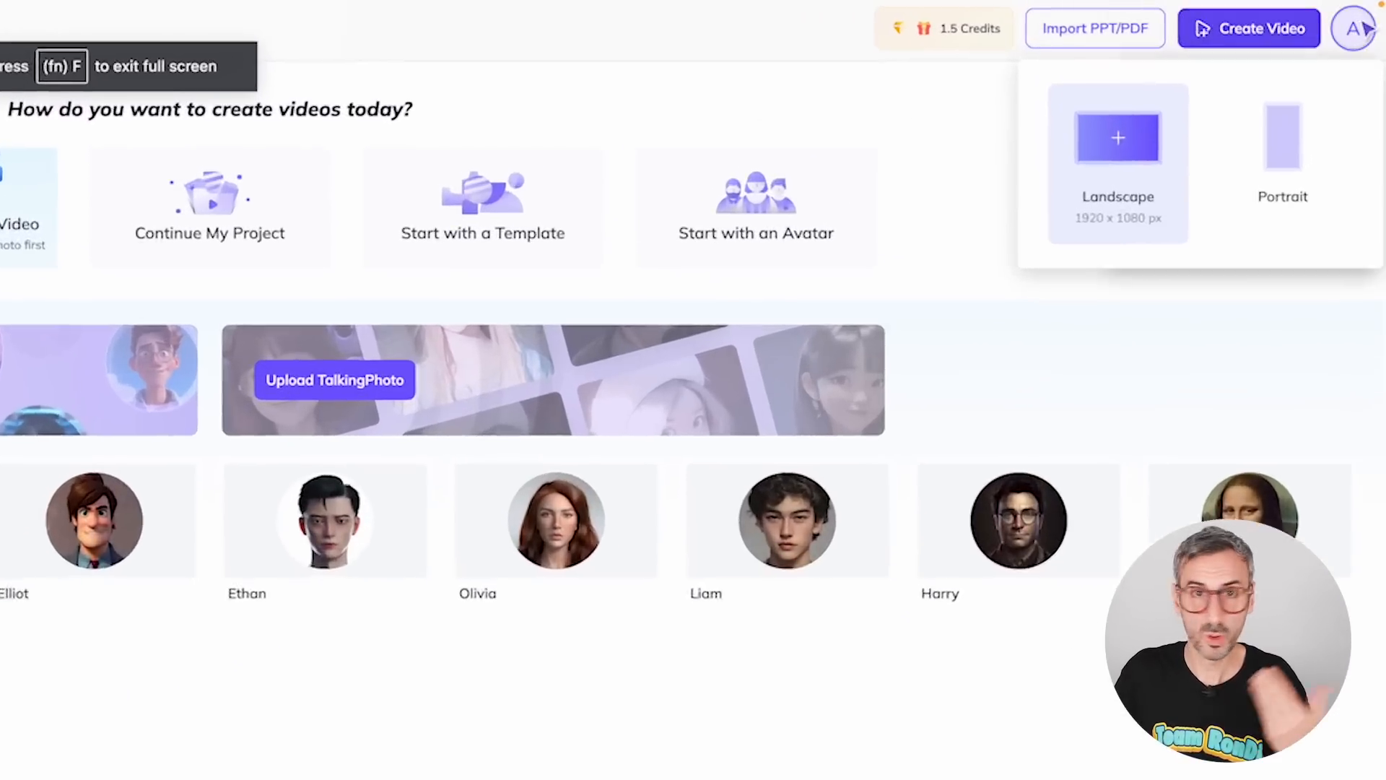
mouse_move(1367, 20)
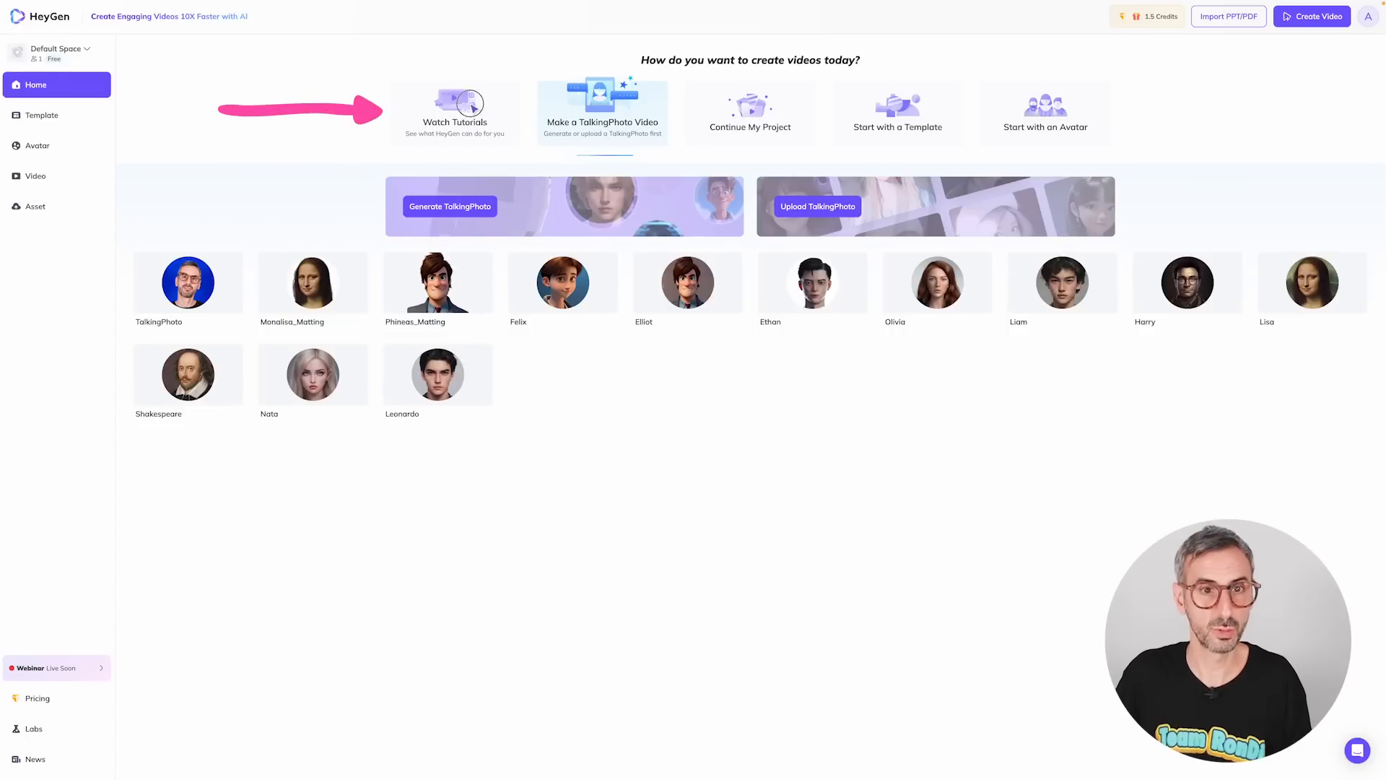
Open Watch Tutorials and browse the available HeyGen tutorial videos.
left_click(470, 114)
scroll(266, 259, "down", 4)
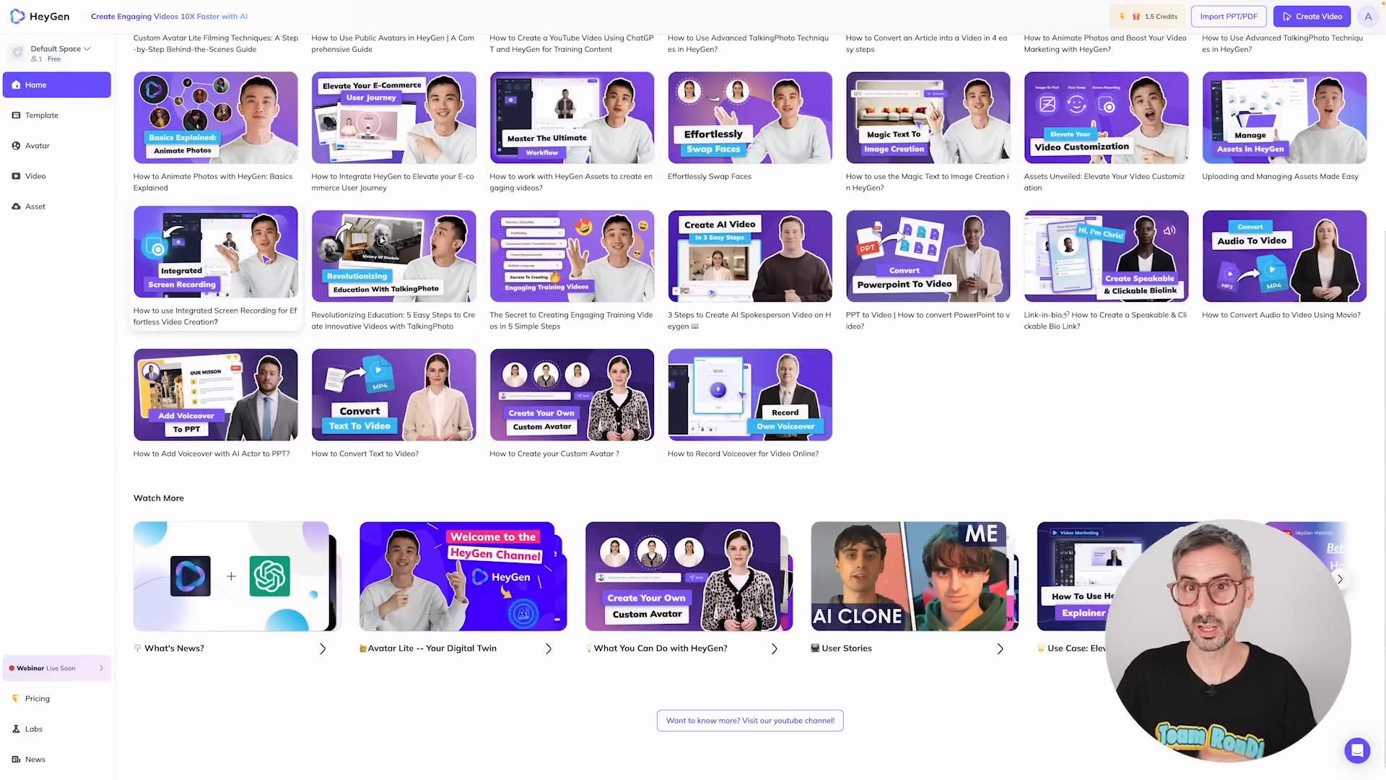
scroll(265, 258, "down", 1)
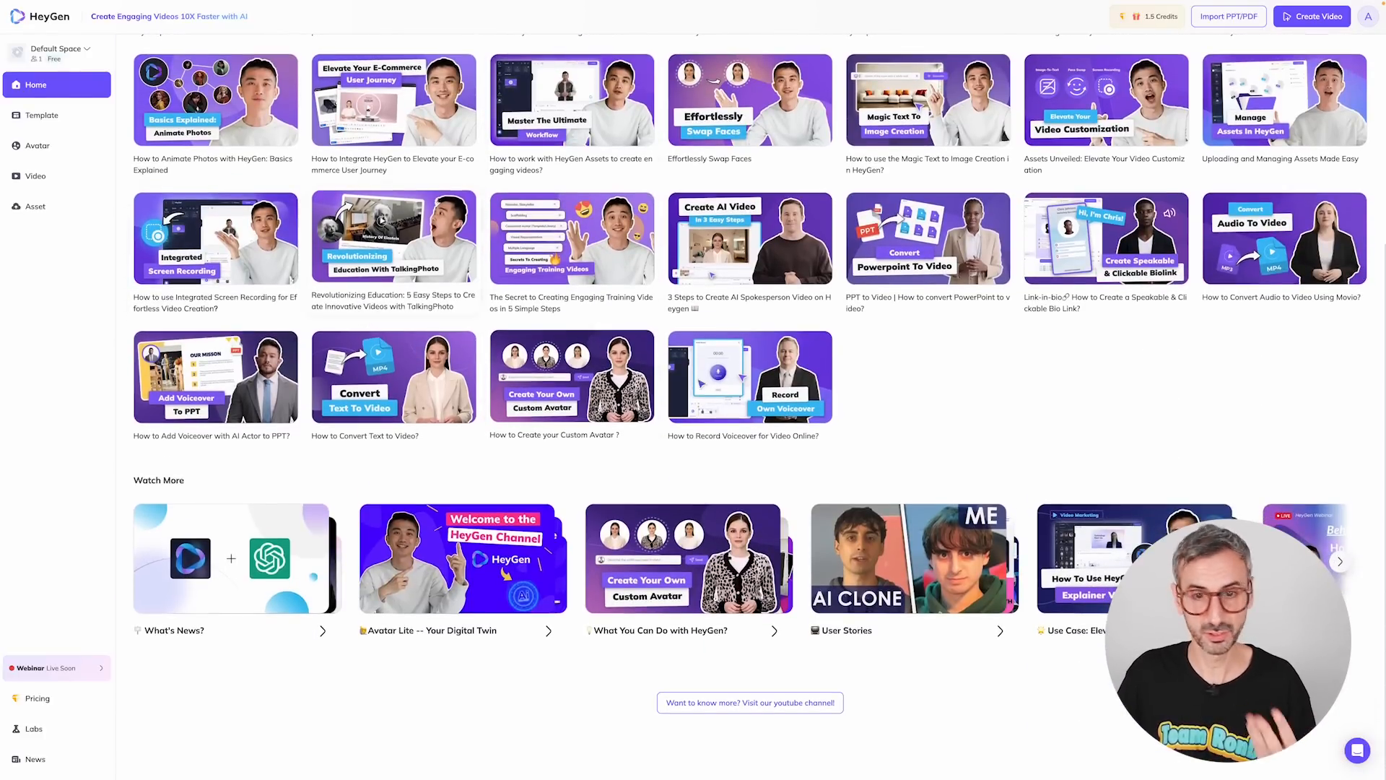
scroll(1108, 327, "up", 4)
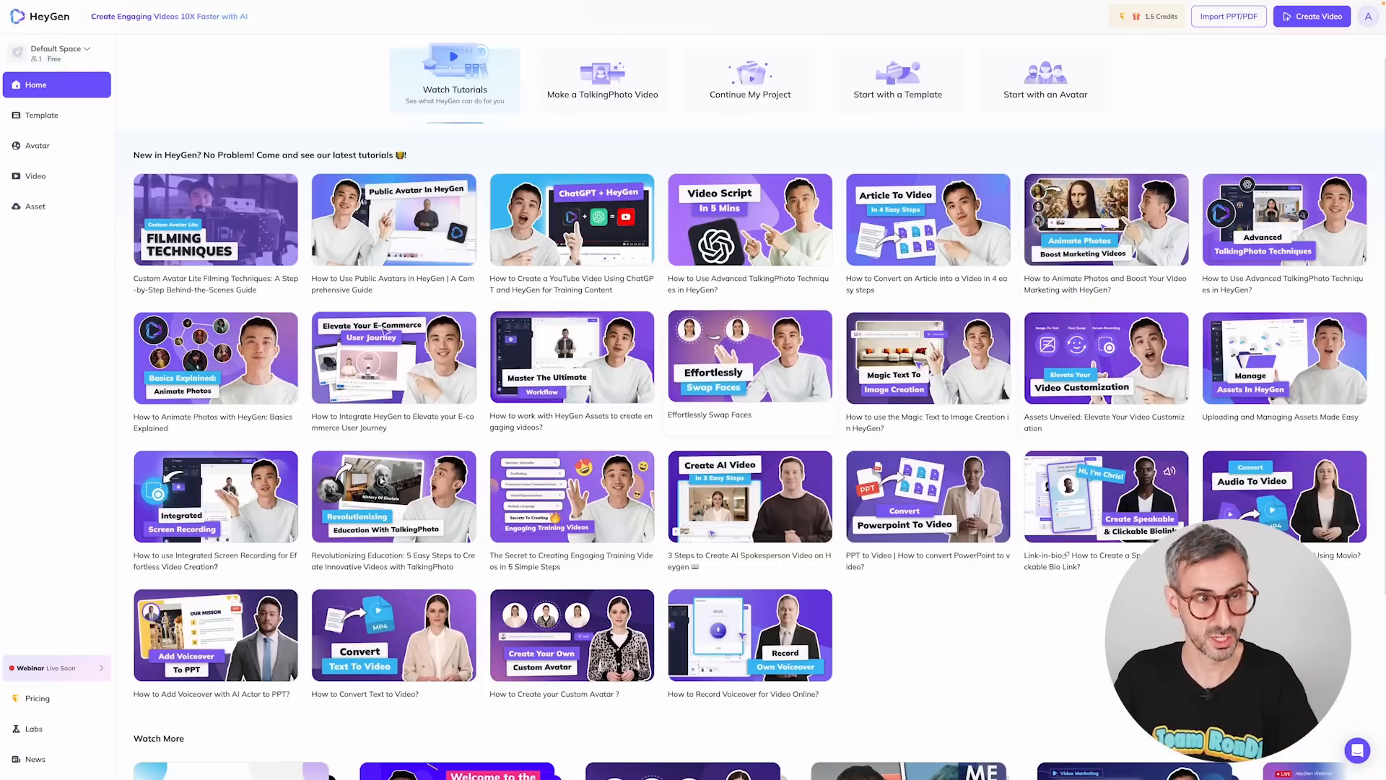
Open the Default Space menu and view the plan's credits overview.
left_click(58, 49)
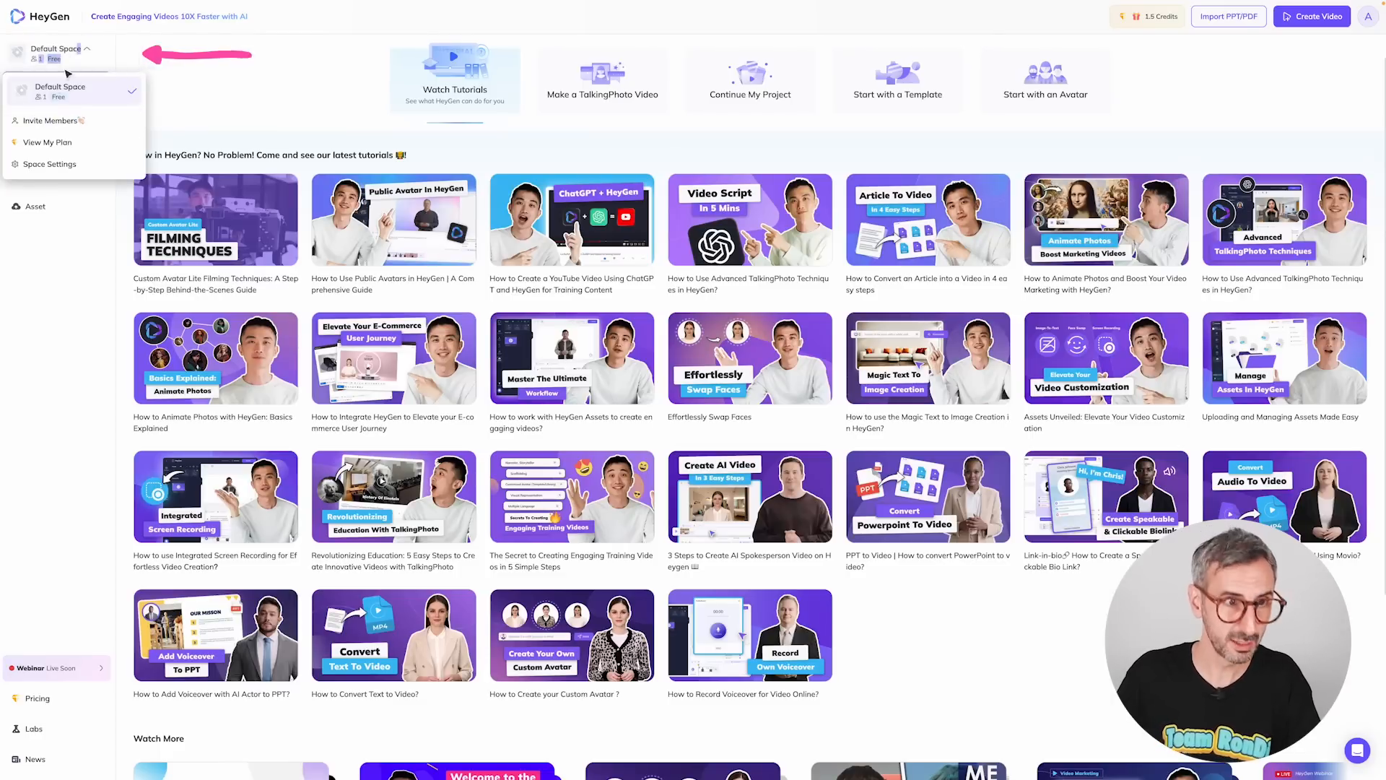
left_click(58, 141)
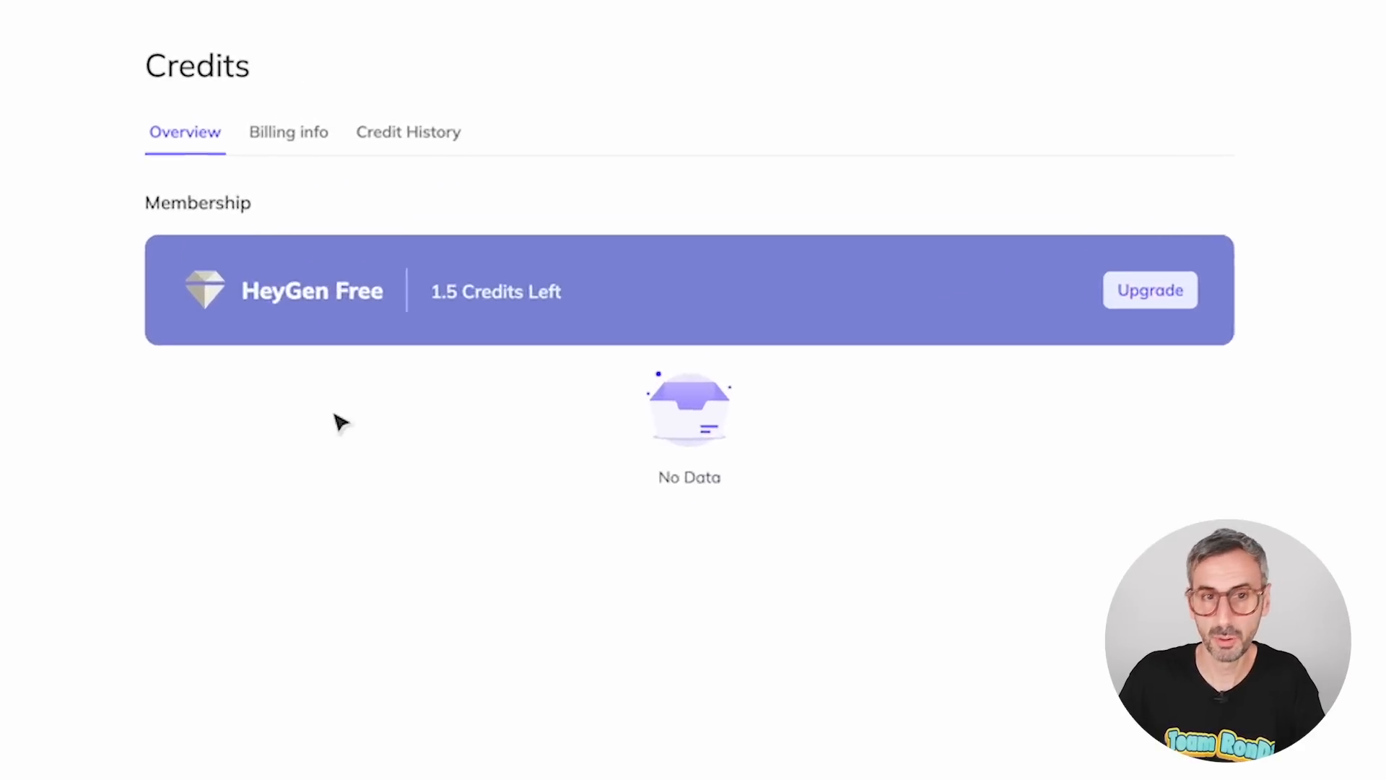
mouse_move(433, 300)
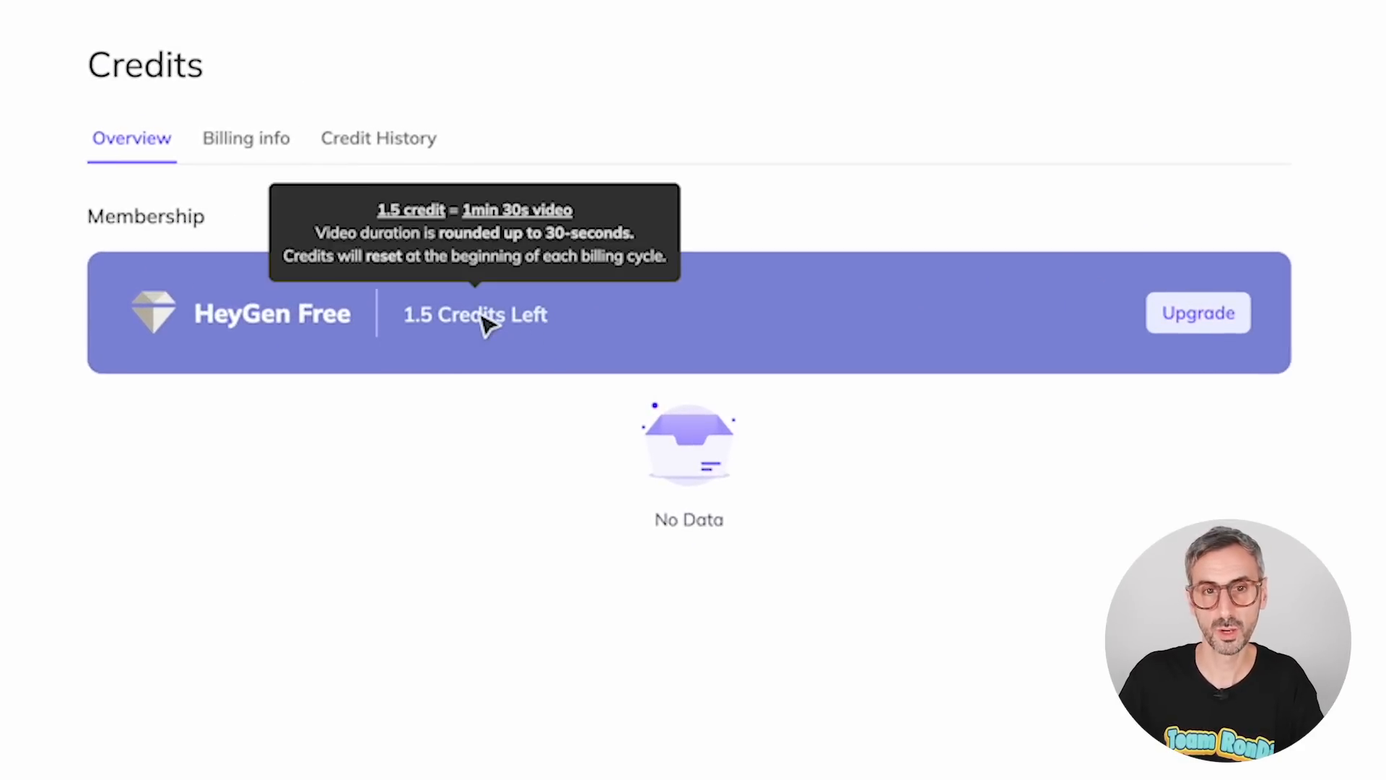
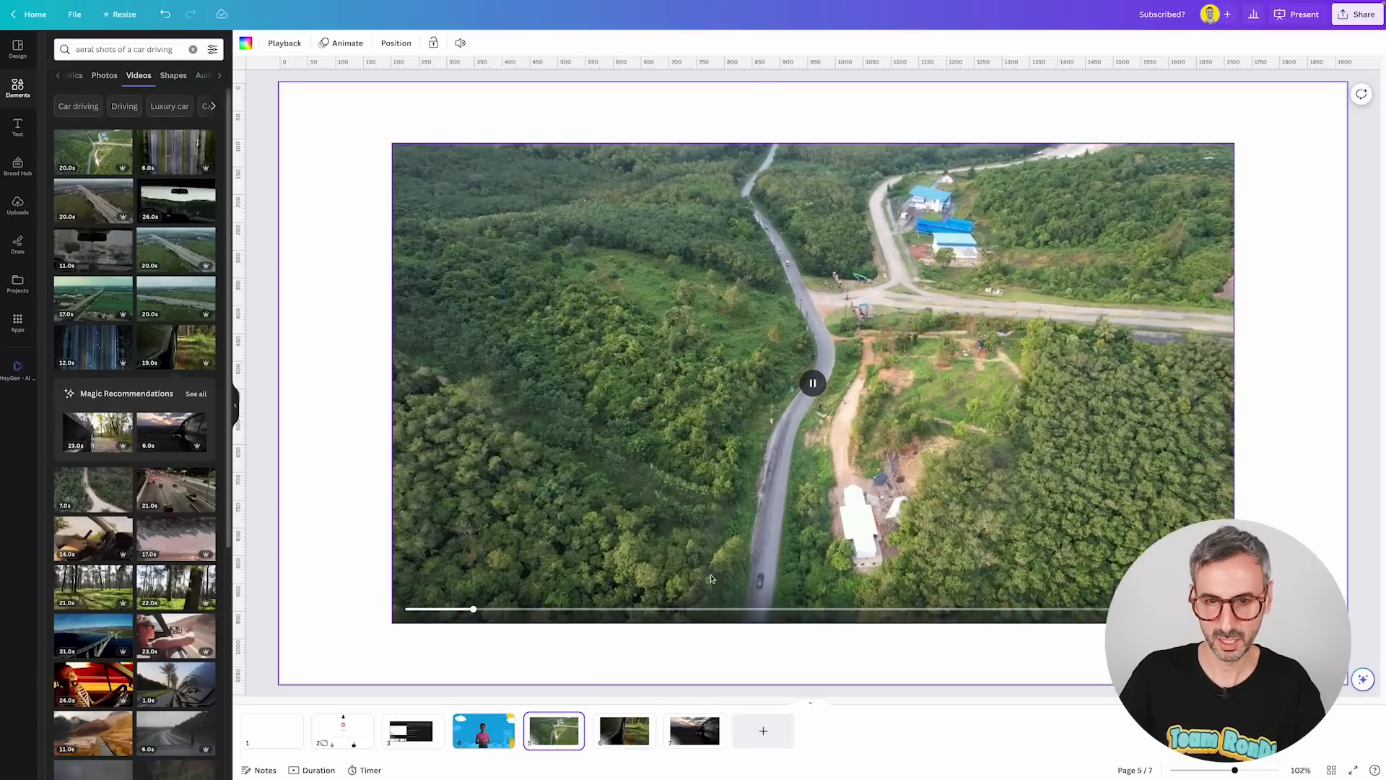
Review the car video slides on the last pages of the presentation.
left_click(639, 732)
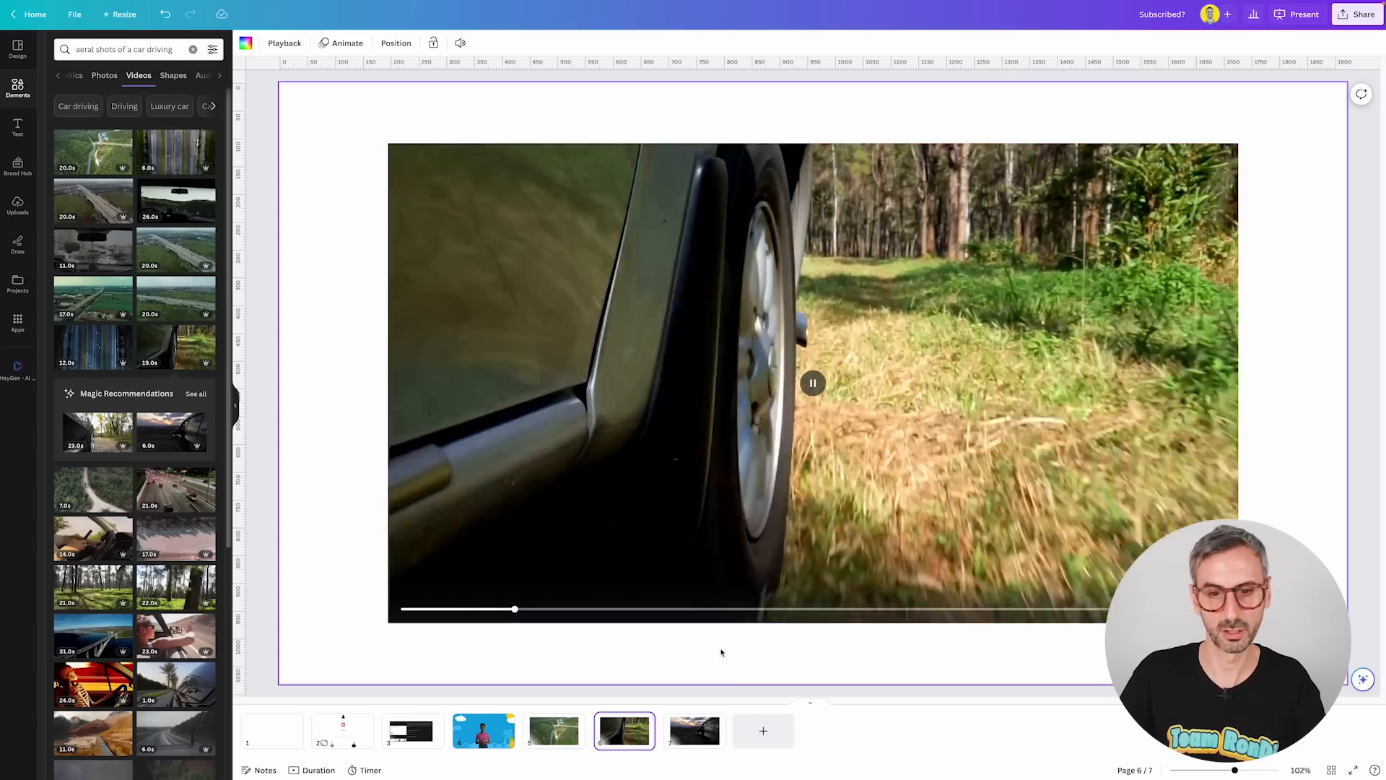
left_click(693, 735)
left_click(815, 387)
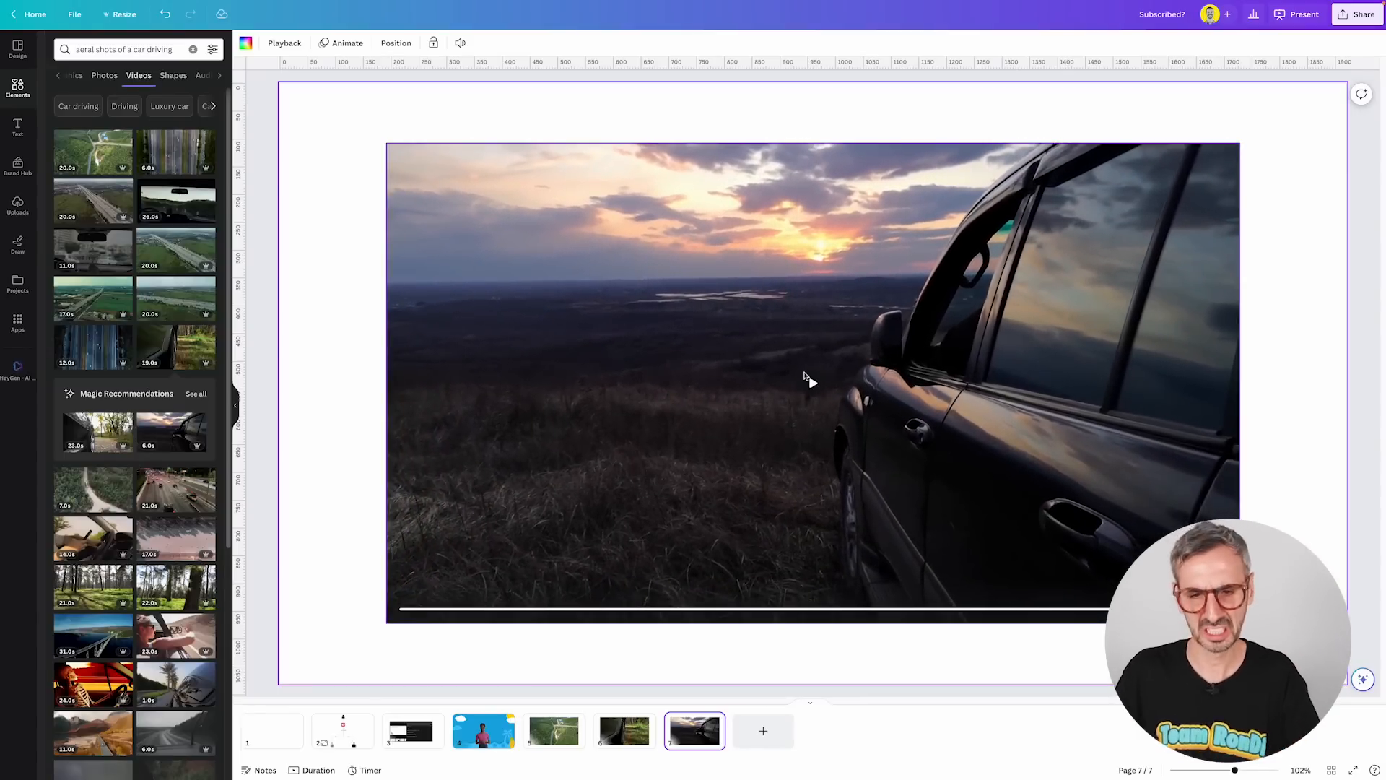
left_click(569, 740)
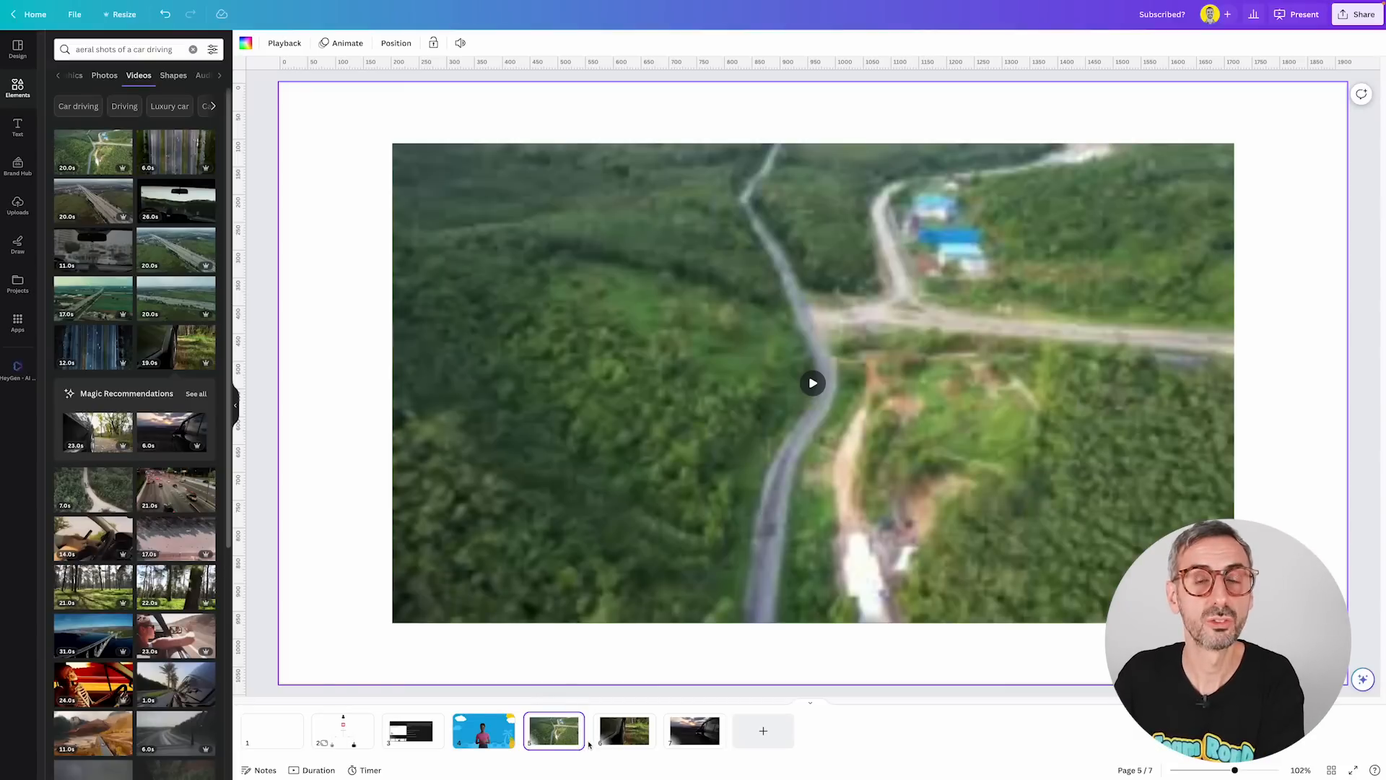
mouse_move(456, 722)
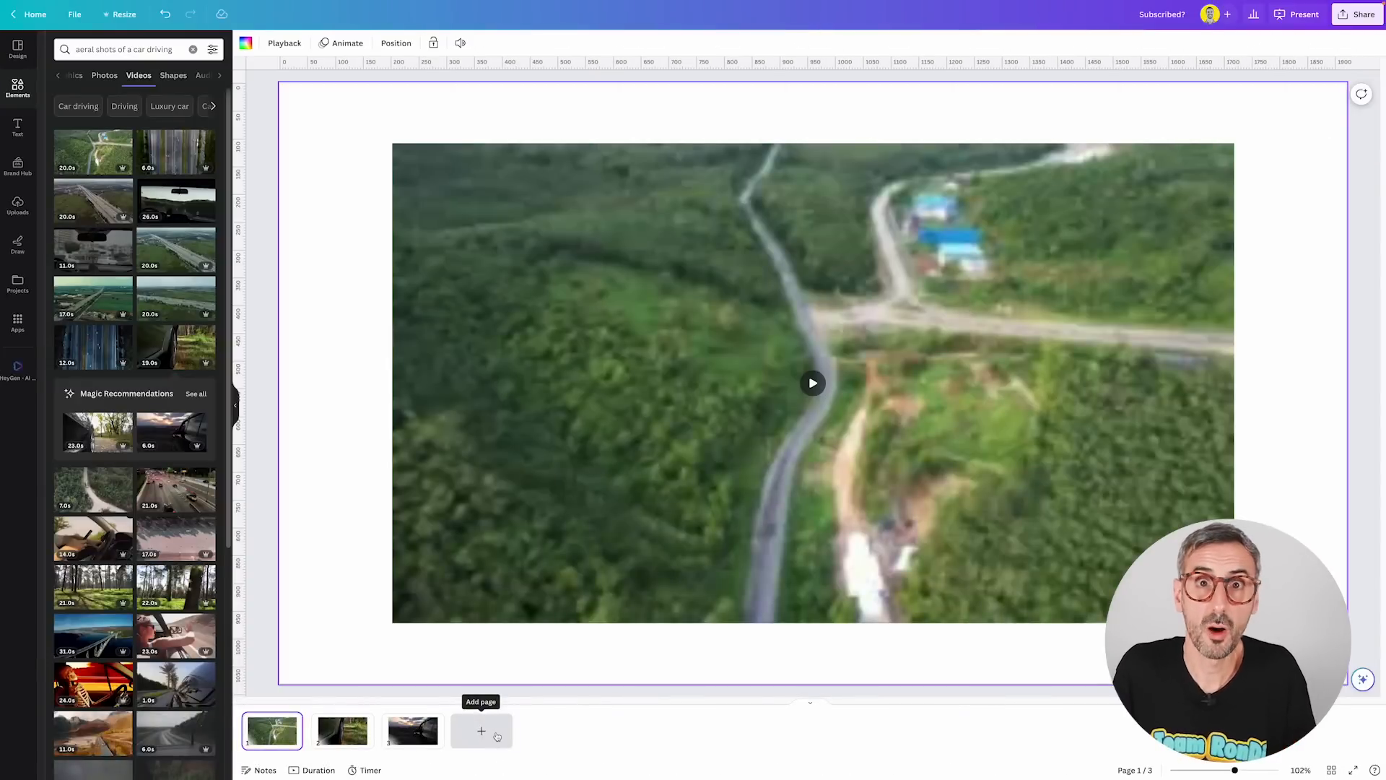
Open the Murf AI app from Apps and select the Ronny workspace.
left_click(18, 322)
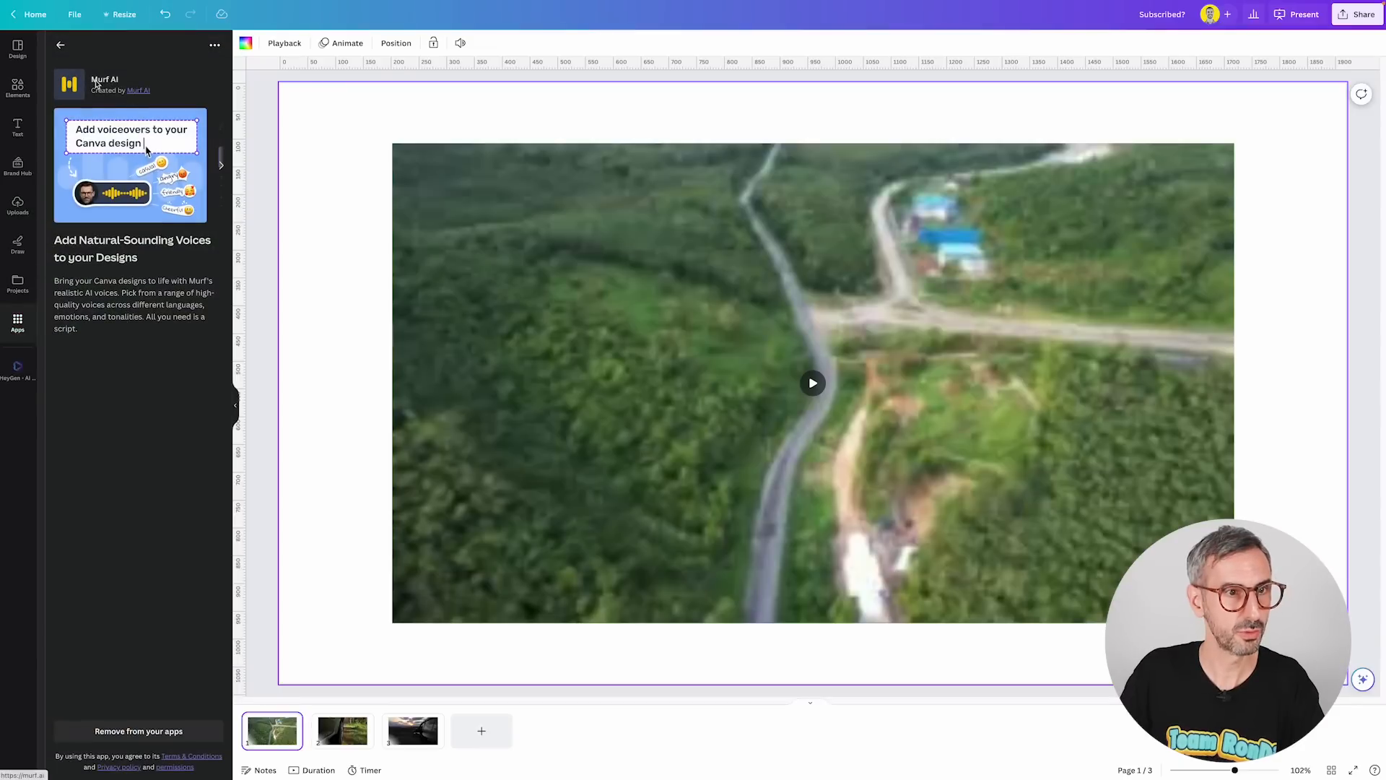
left_click(60, 44)
left_click(73, 86)
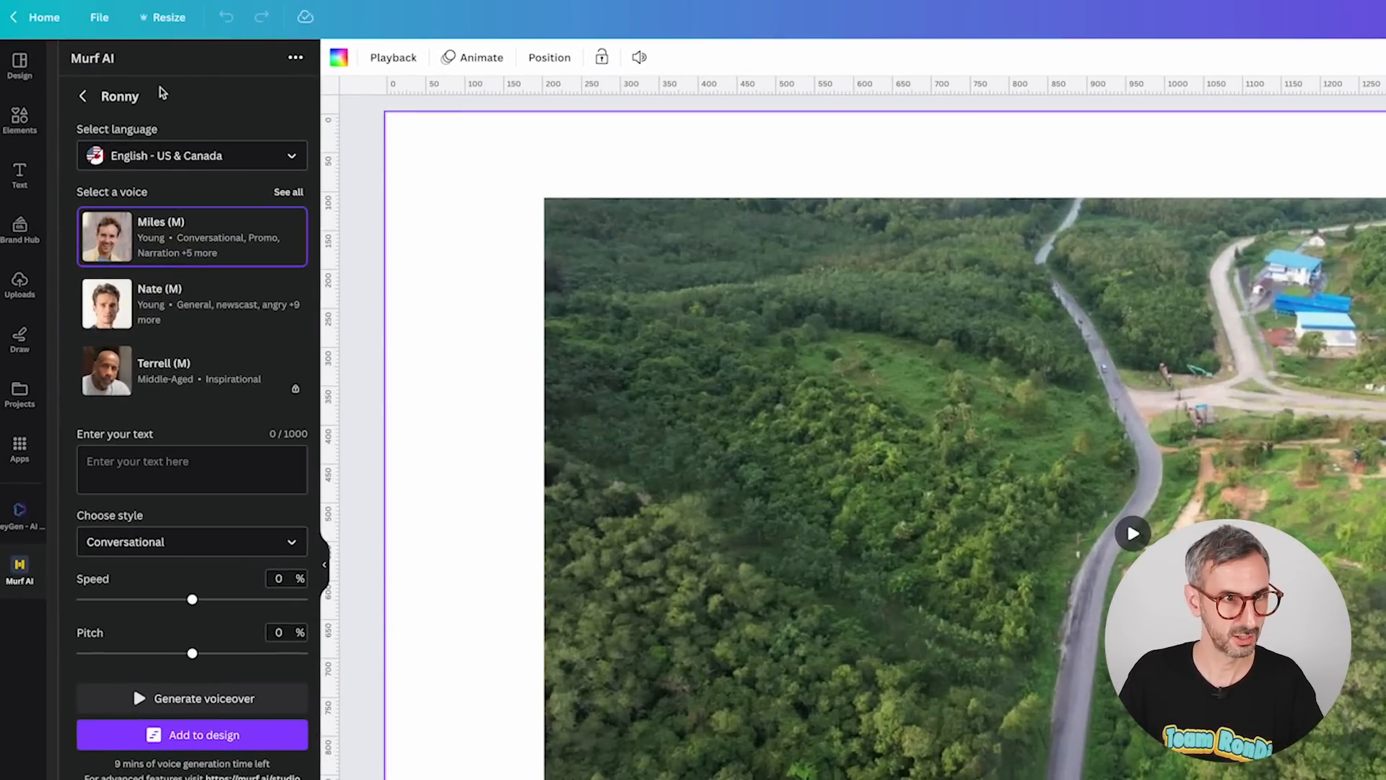
left_click(85, 100)
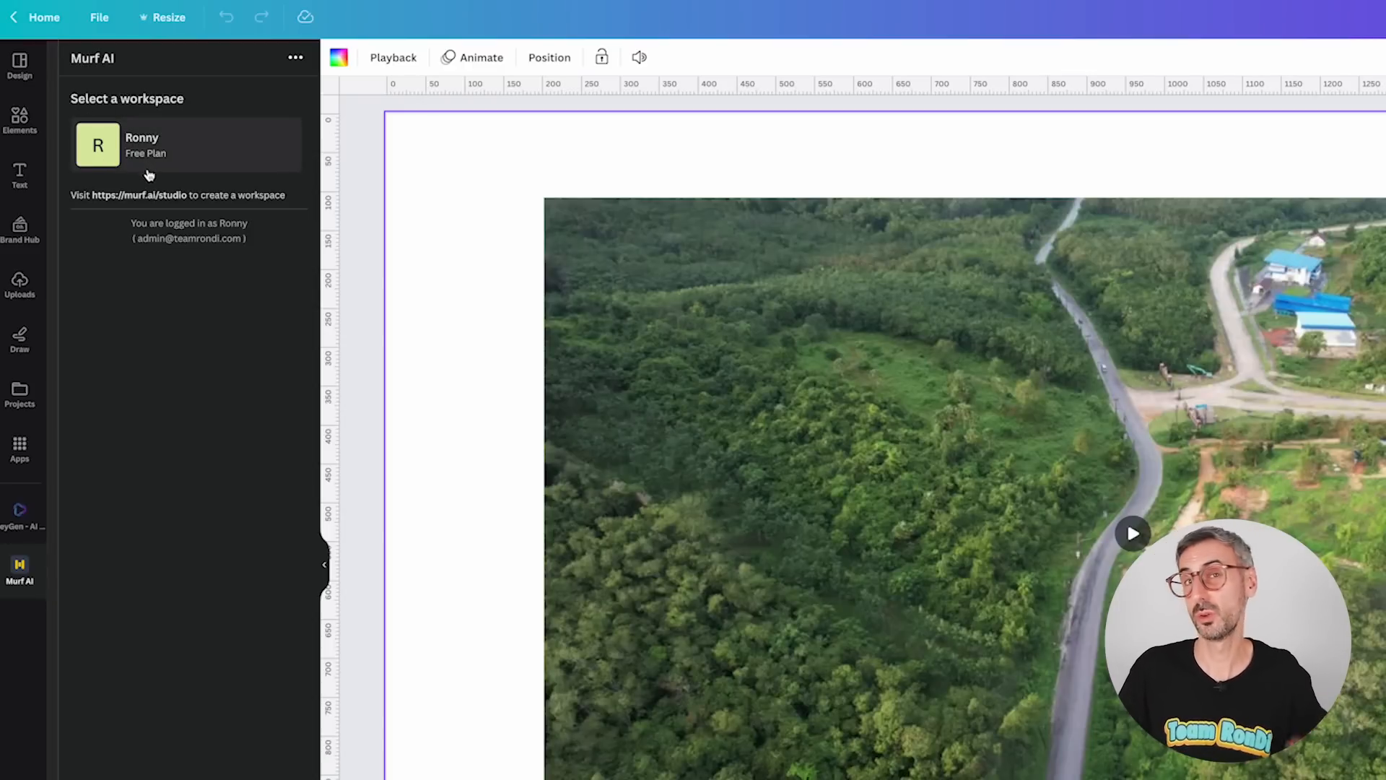
left_click(192, 162)
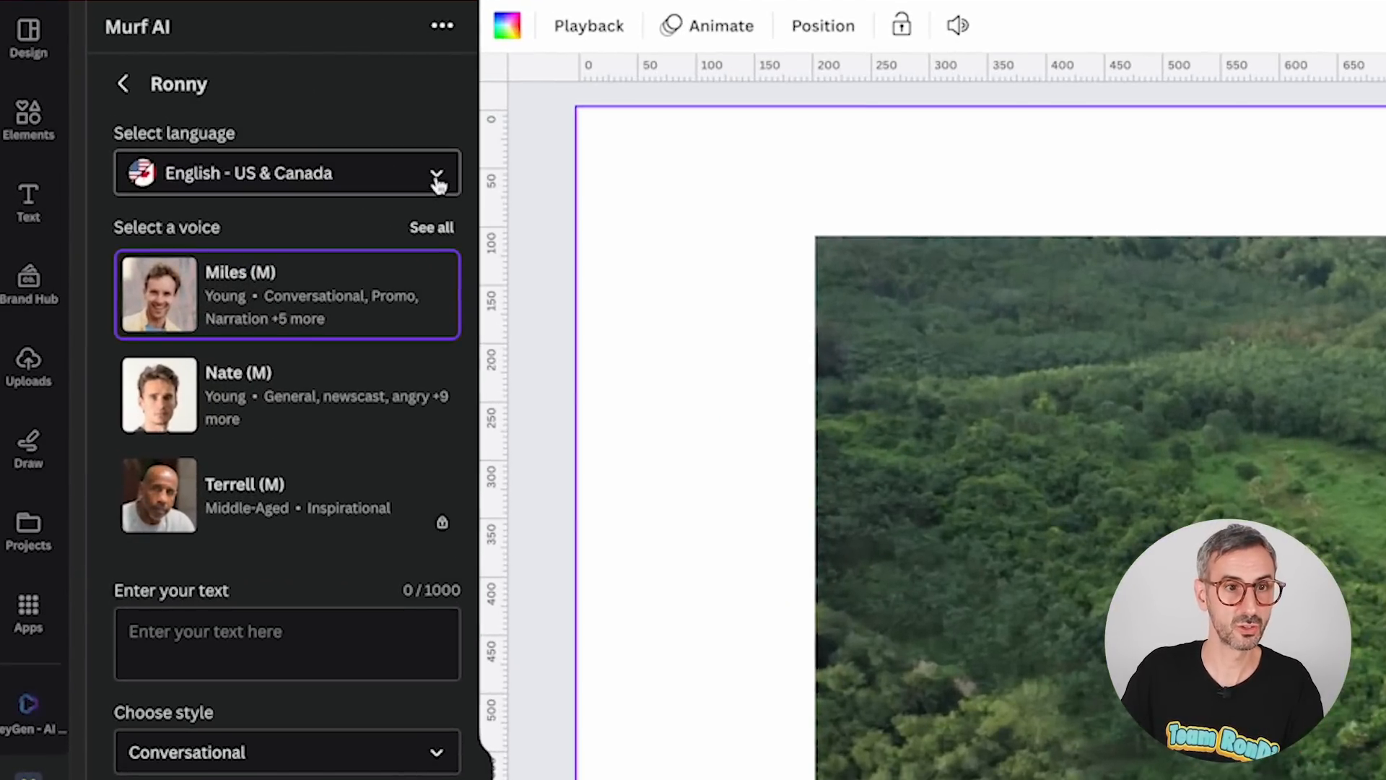
Browse the list of available voice languages, keeping English - US & Canada.
left_click(437, 181)
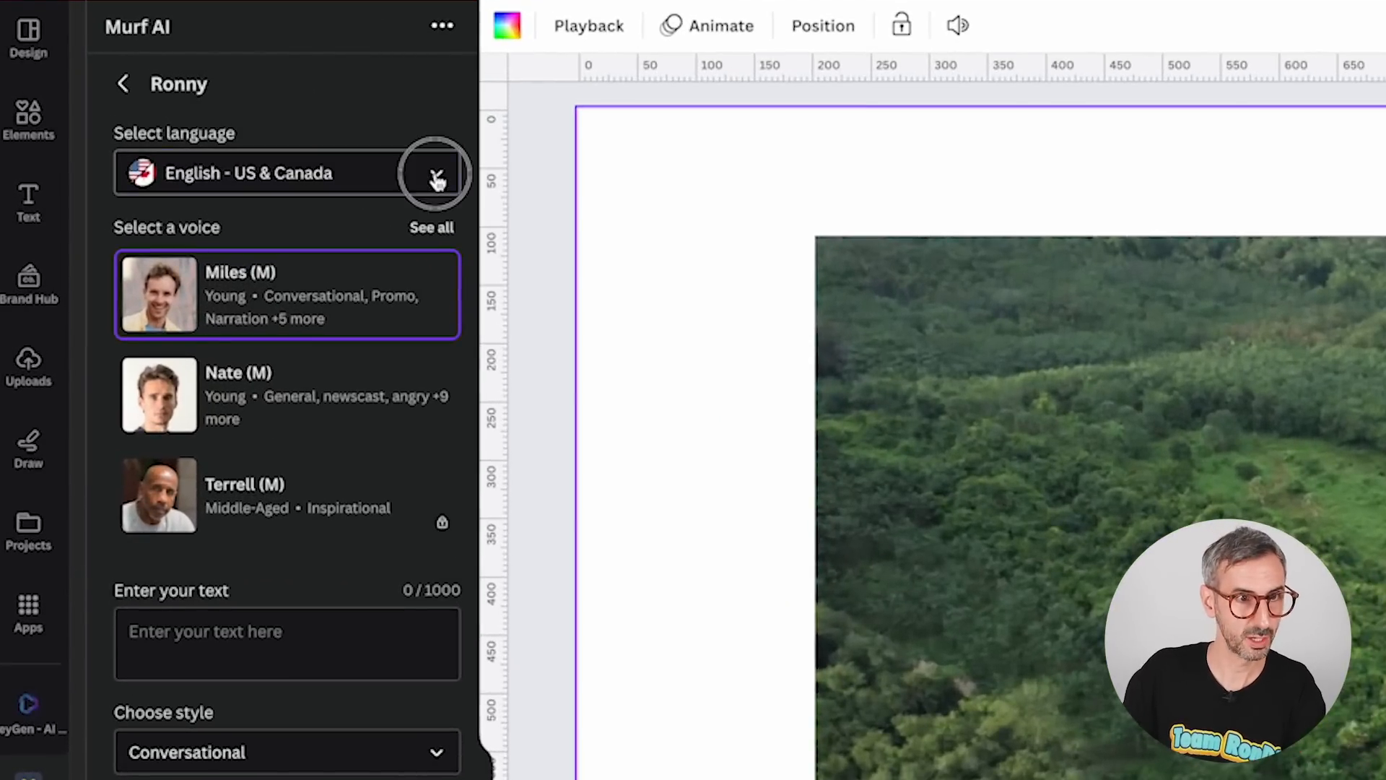
scroll(353, 329, "down", 10)
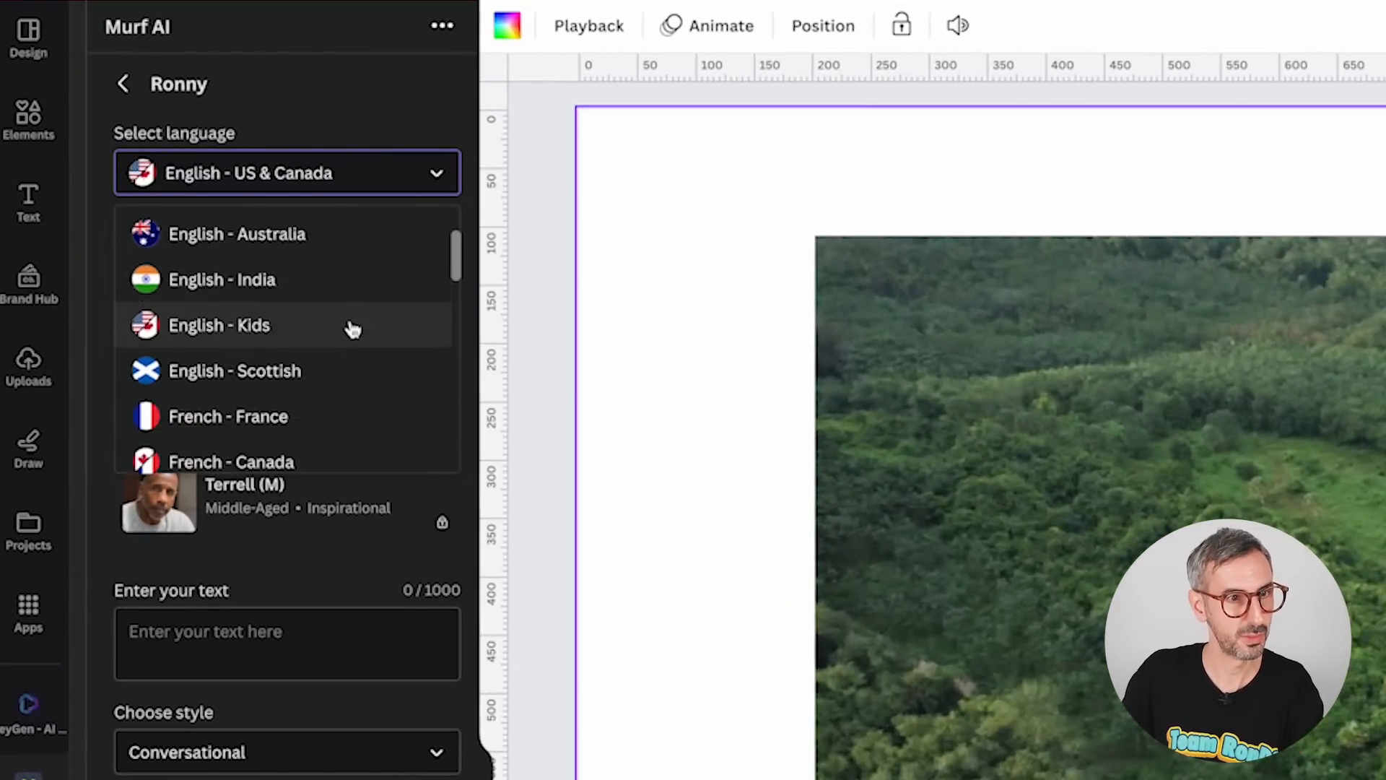
scroll(357, 332, "up", 10)
left_click(303, 241)
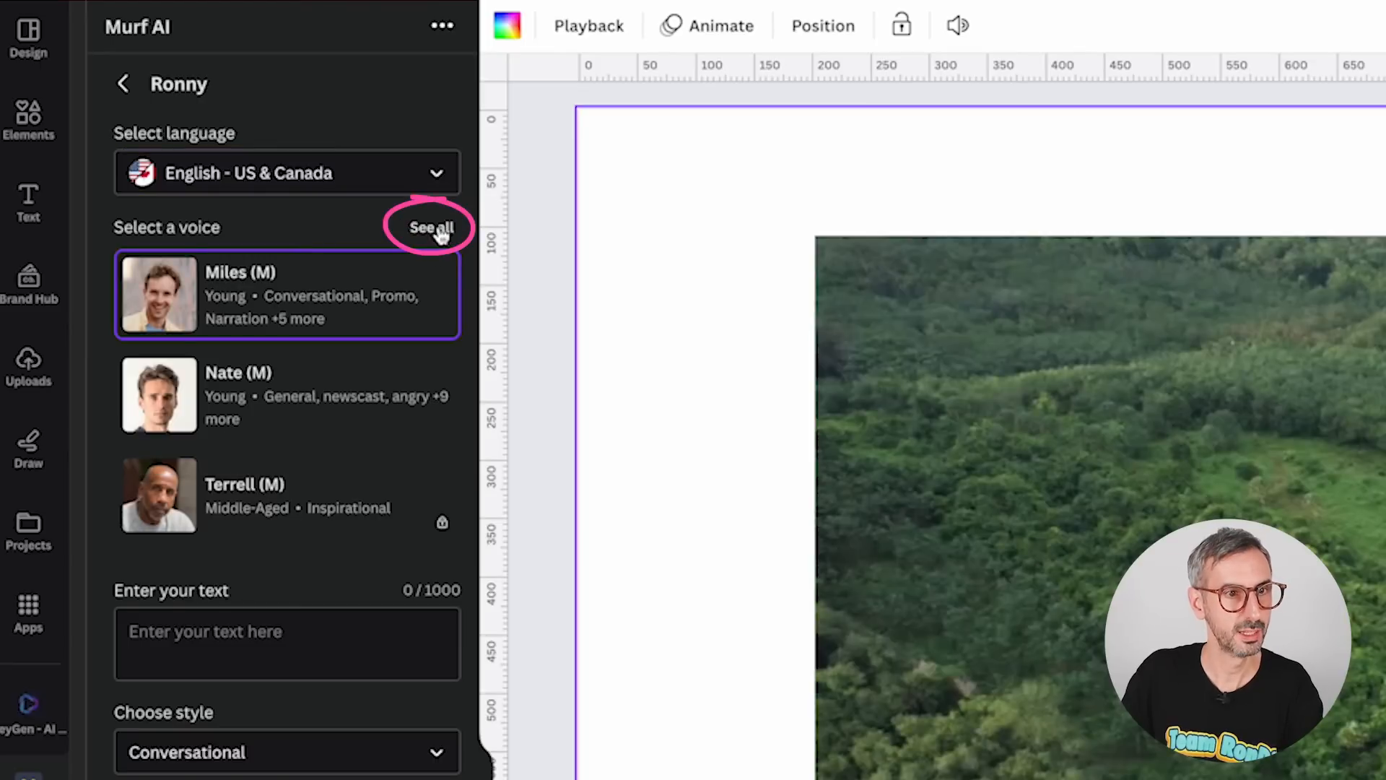
Open the full voice list and select the Clint (M) voice.
left_click(437, 227)
scroll(145, 340, "down", 1)
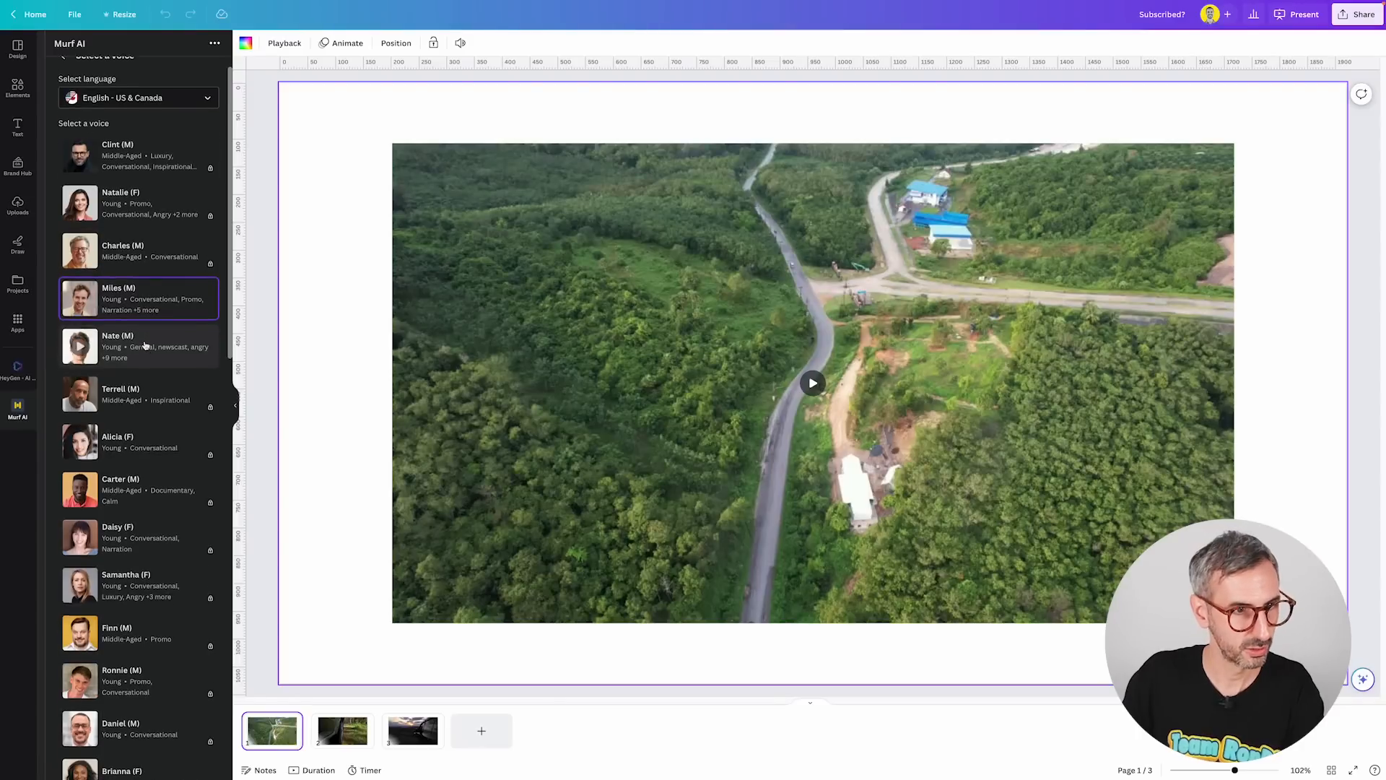
scroll(150, 269, "down", 1)
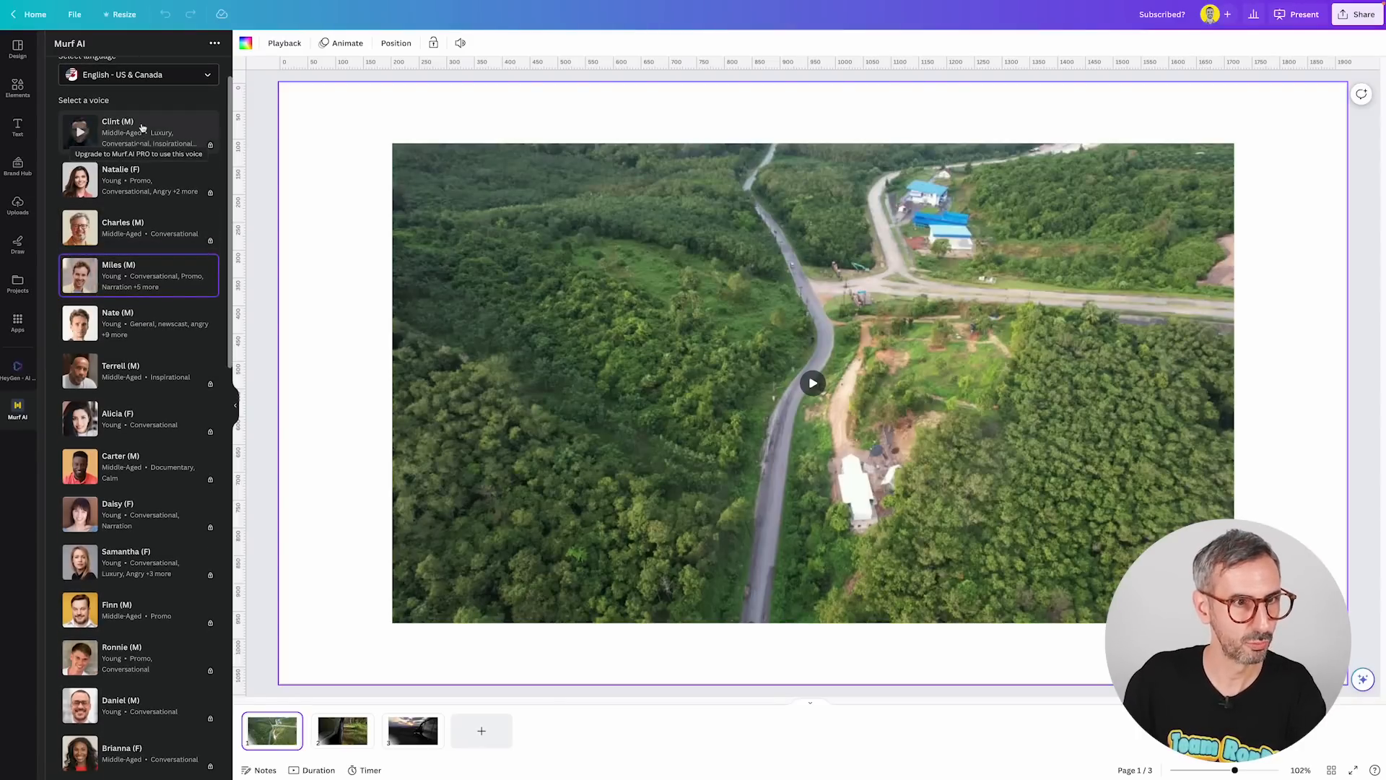
left_click(80, 133)
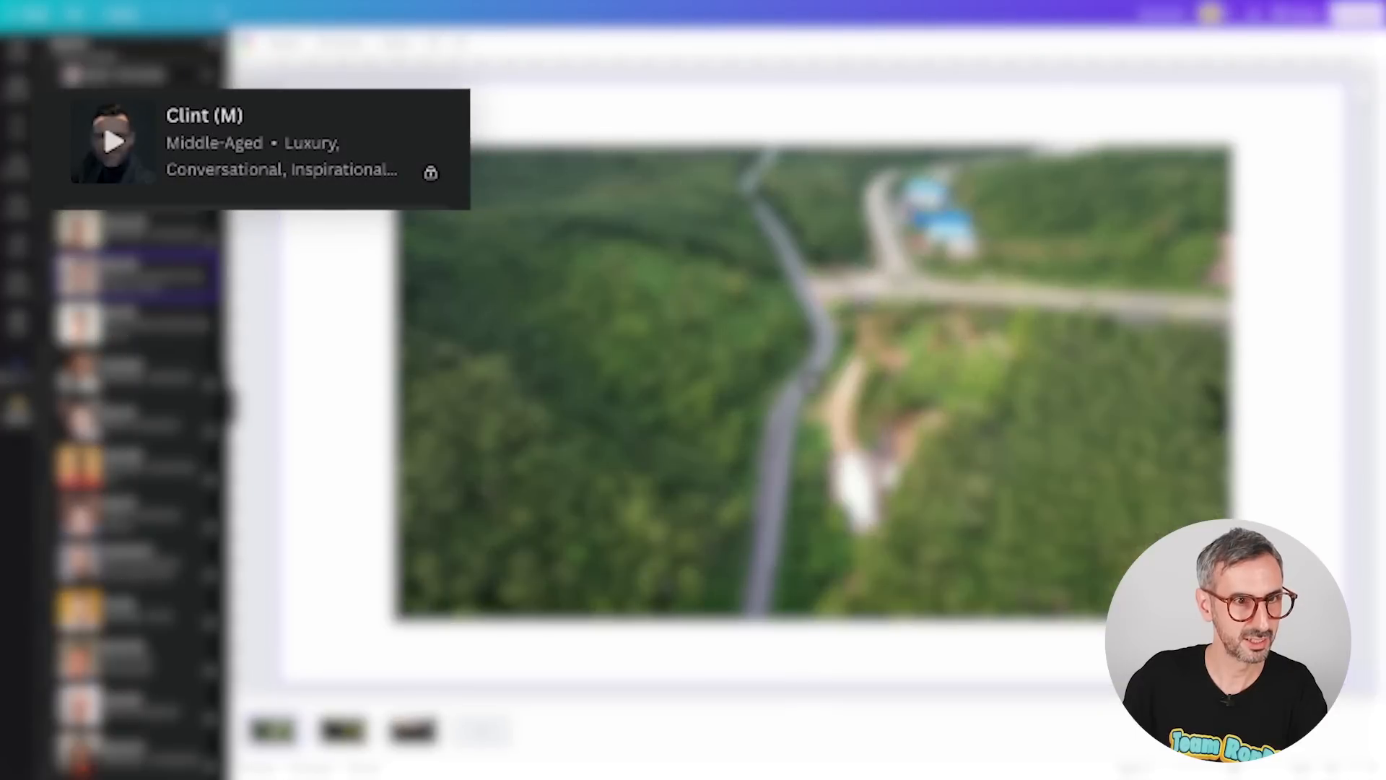
left_click(431, 172)
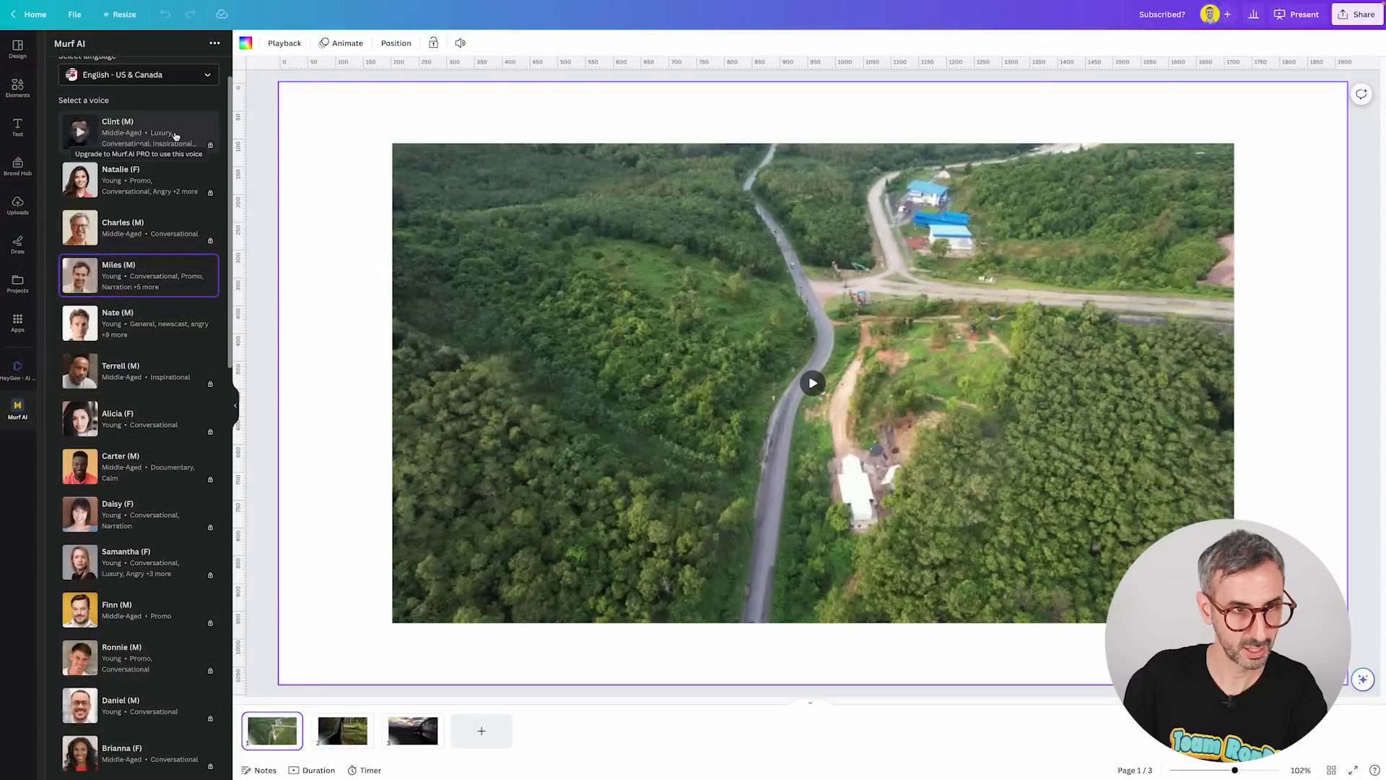
left_click(176, 137)
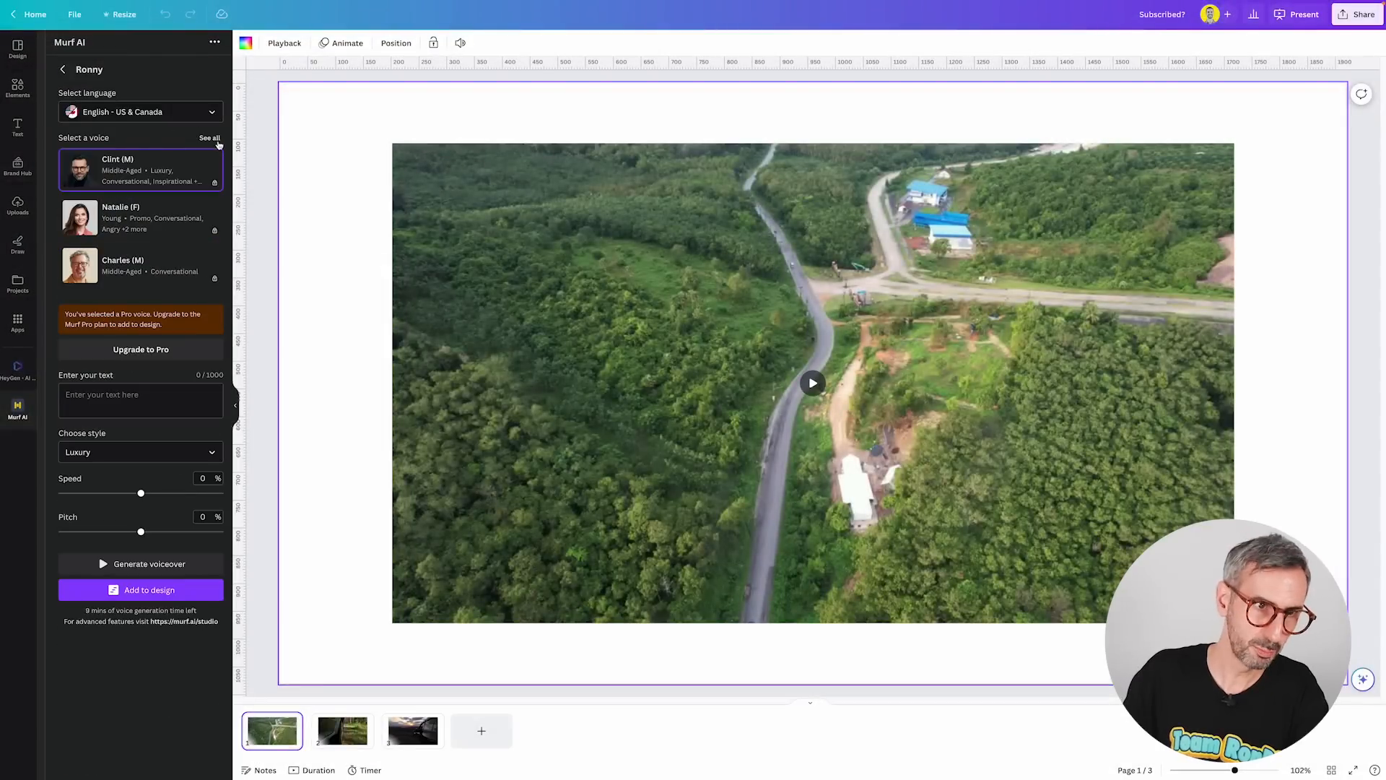
Open the full voice list again, browse the voices and select Ethan (M).
left_click(209, 138)
scroll(158, 274, "down", 1)
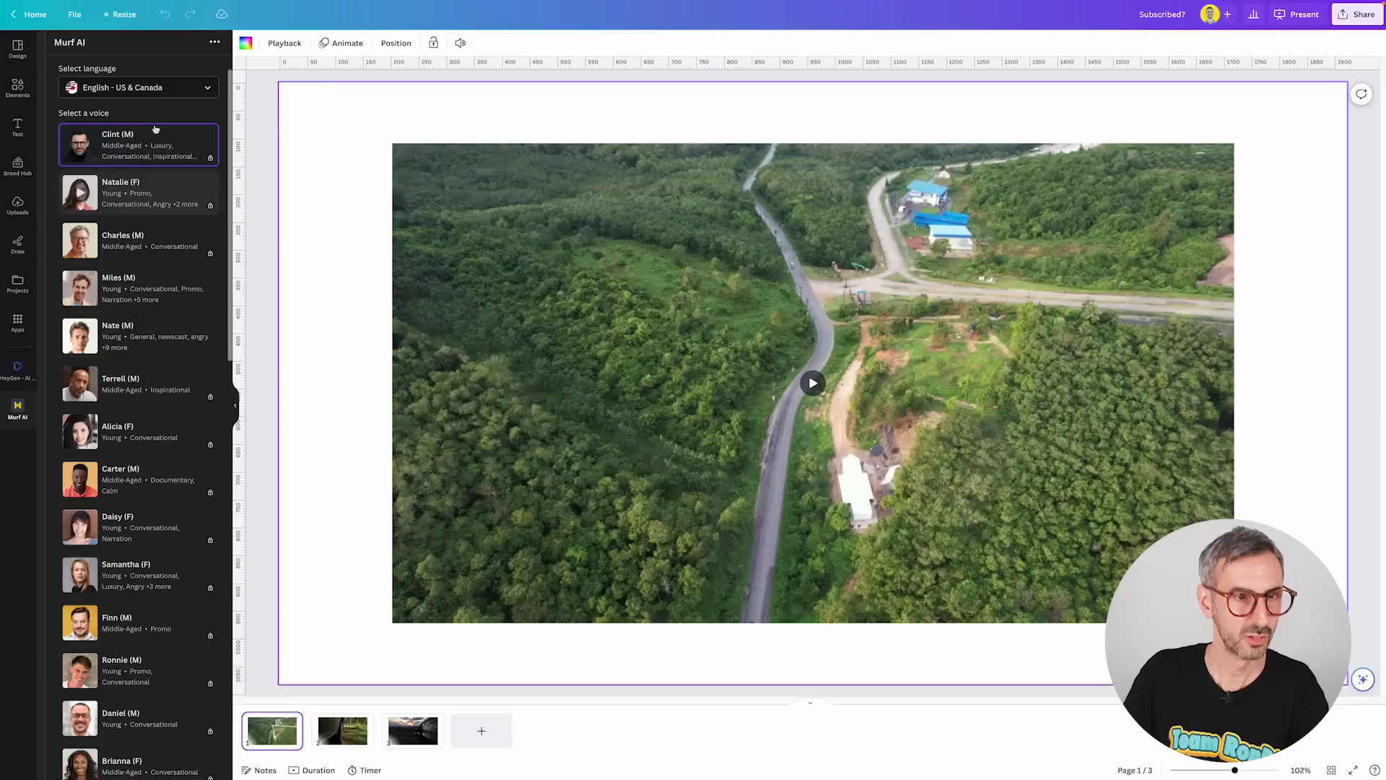
scroll(107, 166, "up", 1)
scroll(108, 166, "up", 2)
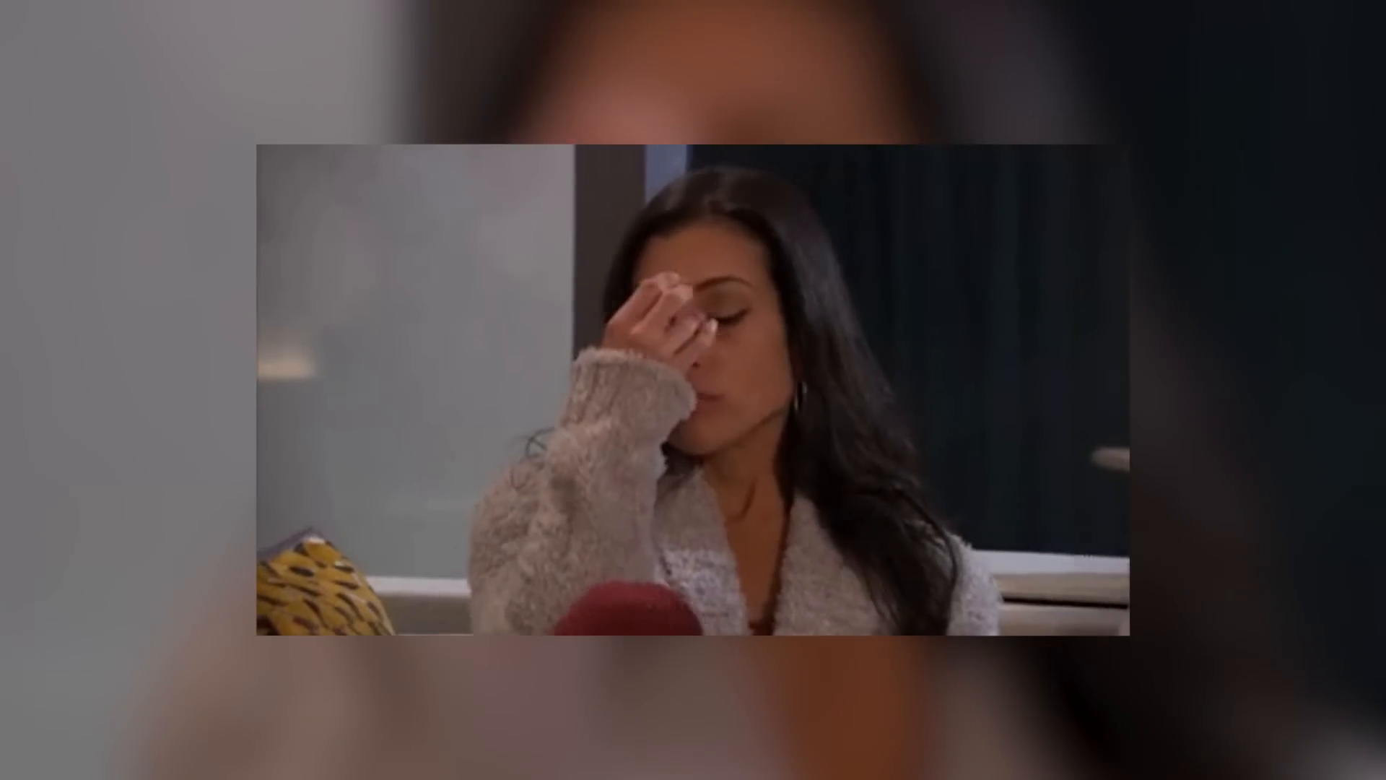
scroll(133, 356, "down", 1)
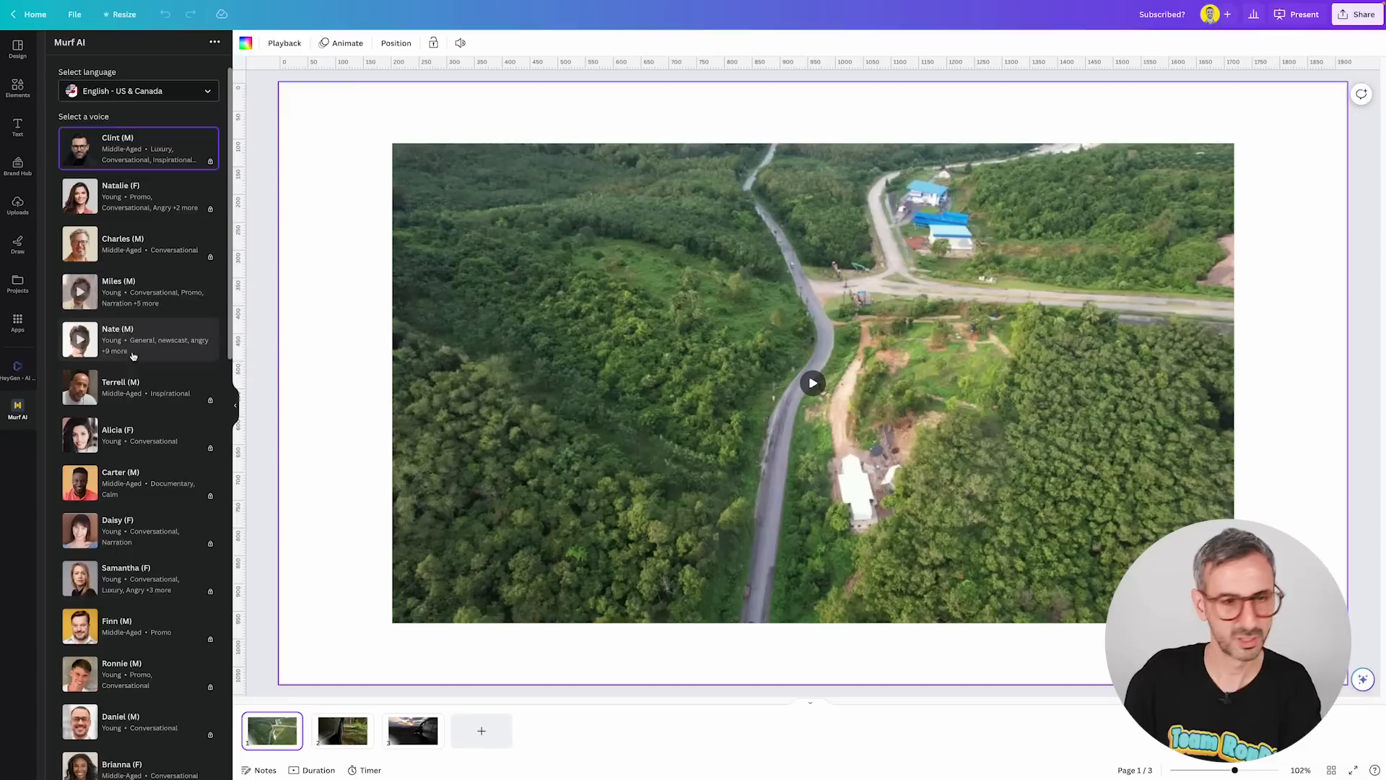
scroll(133, 355, "down", 3)
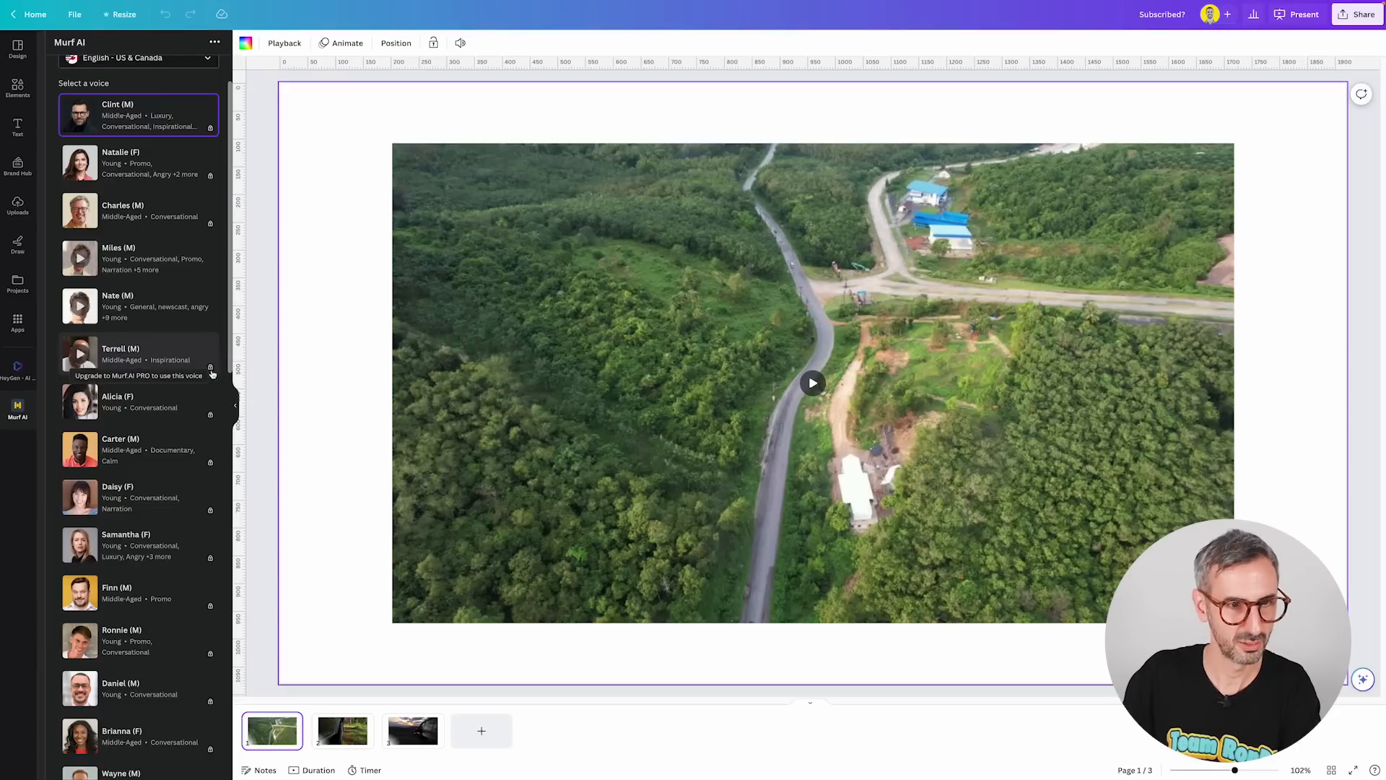
scroll(212, 376, "down", 1)
scroll(213, 373, "down", 8)
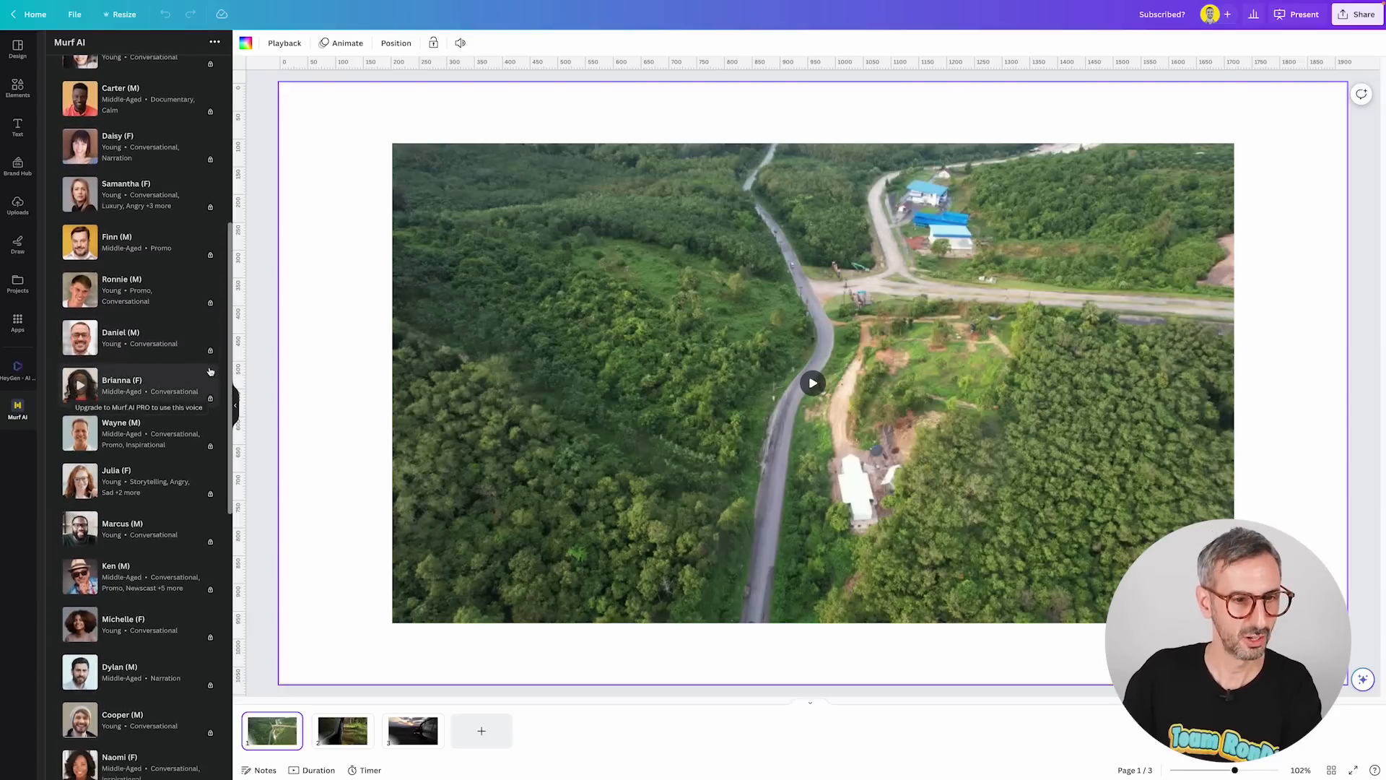
scroll(207, 372, "down", 6)
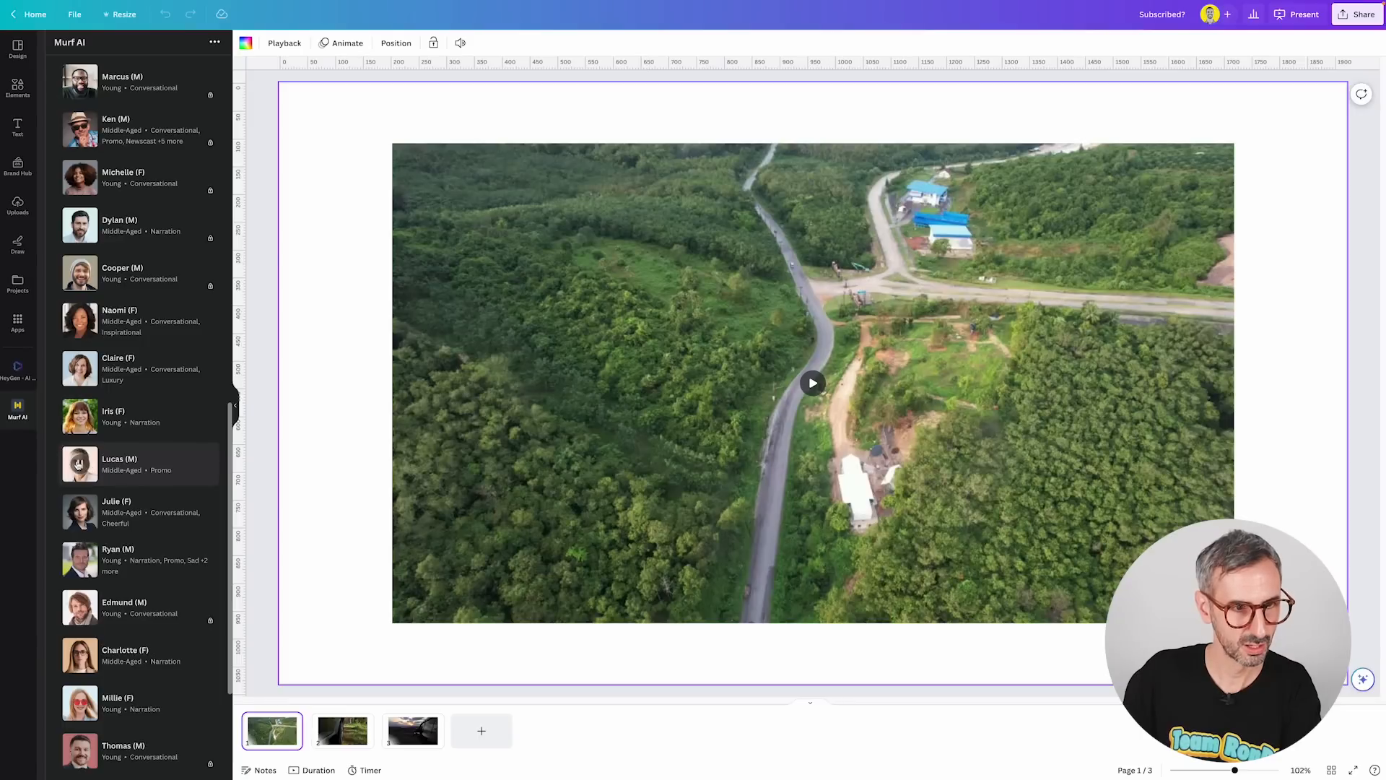
scroll(138, 408, "down", 3)
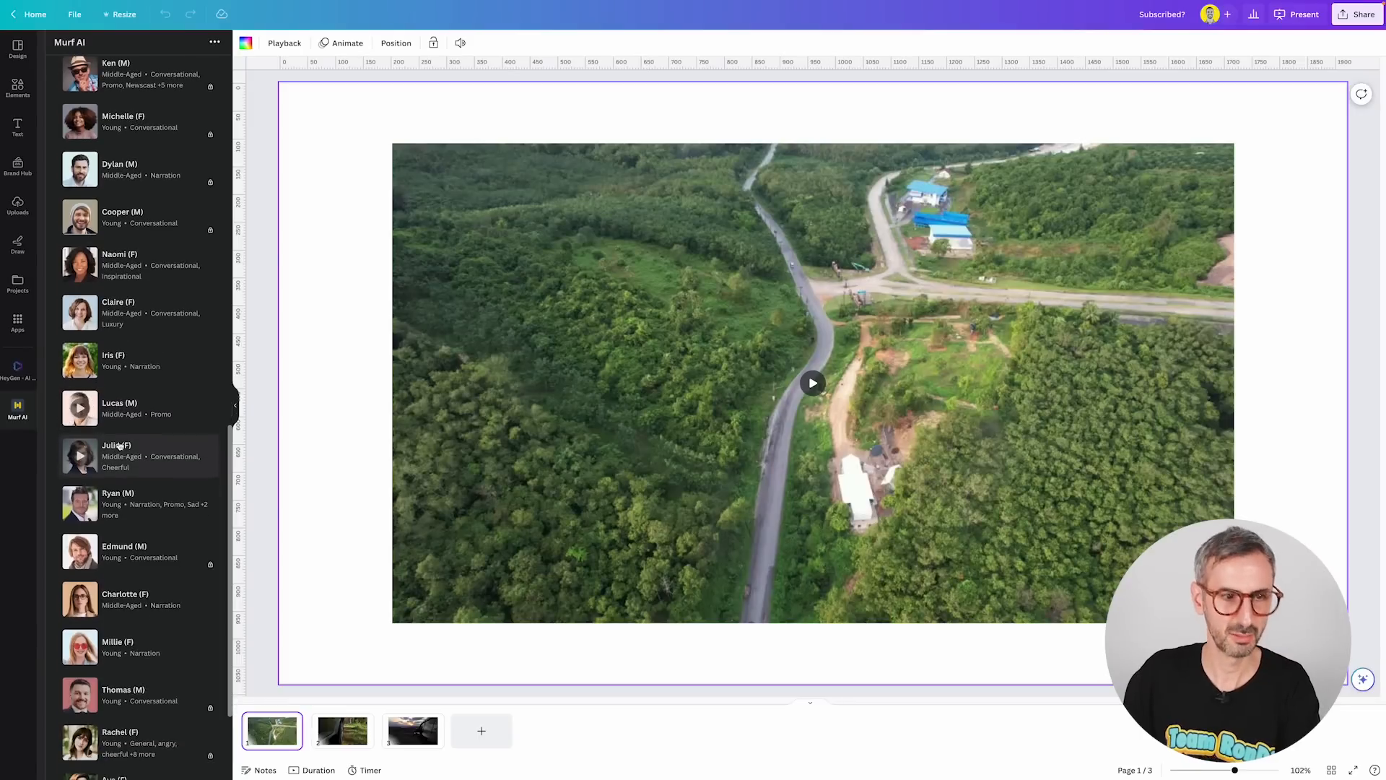
scroll(136, 409, "down", 3)
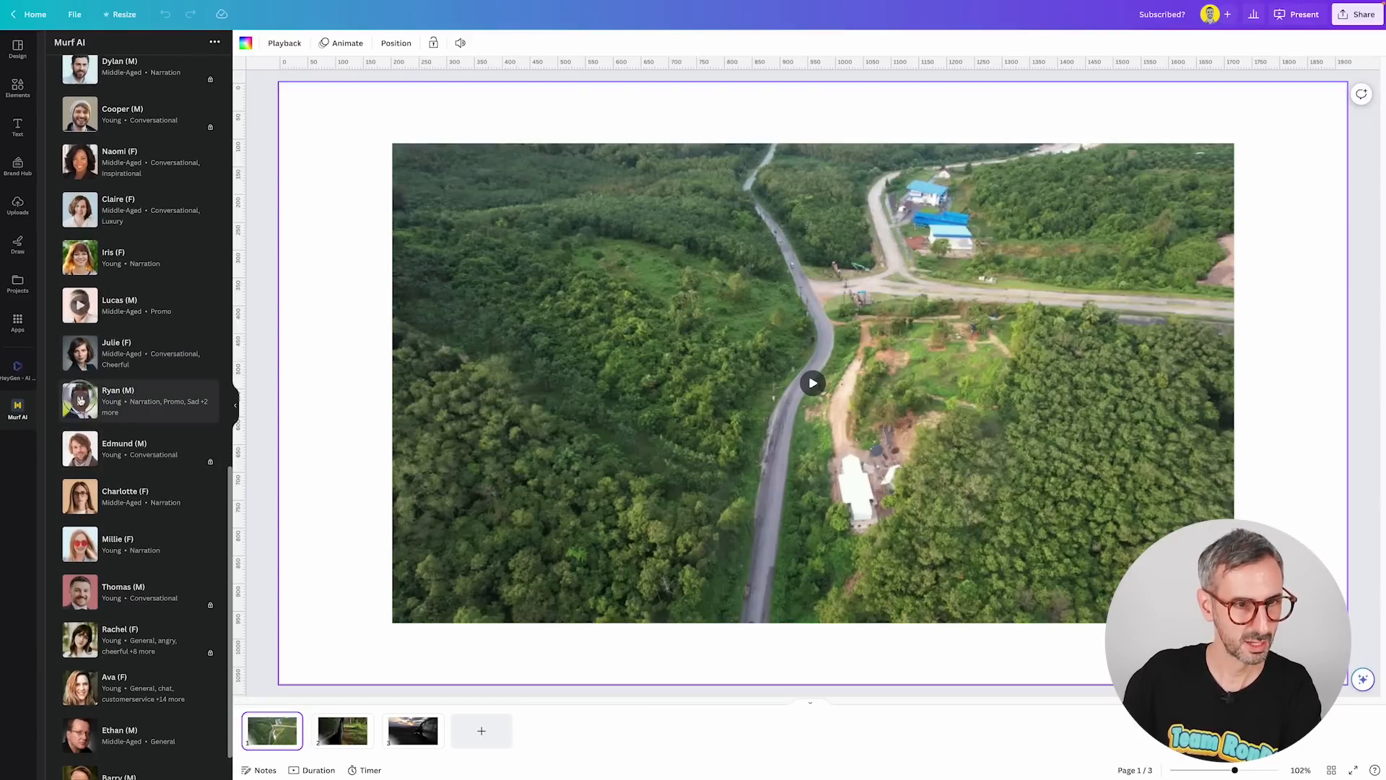
scroll(101, 470, "down", 2)
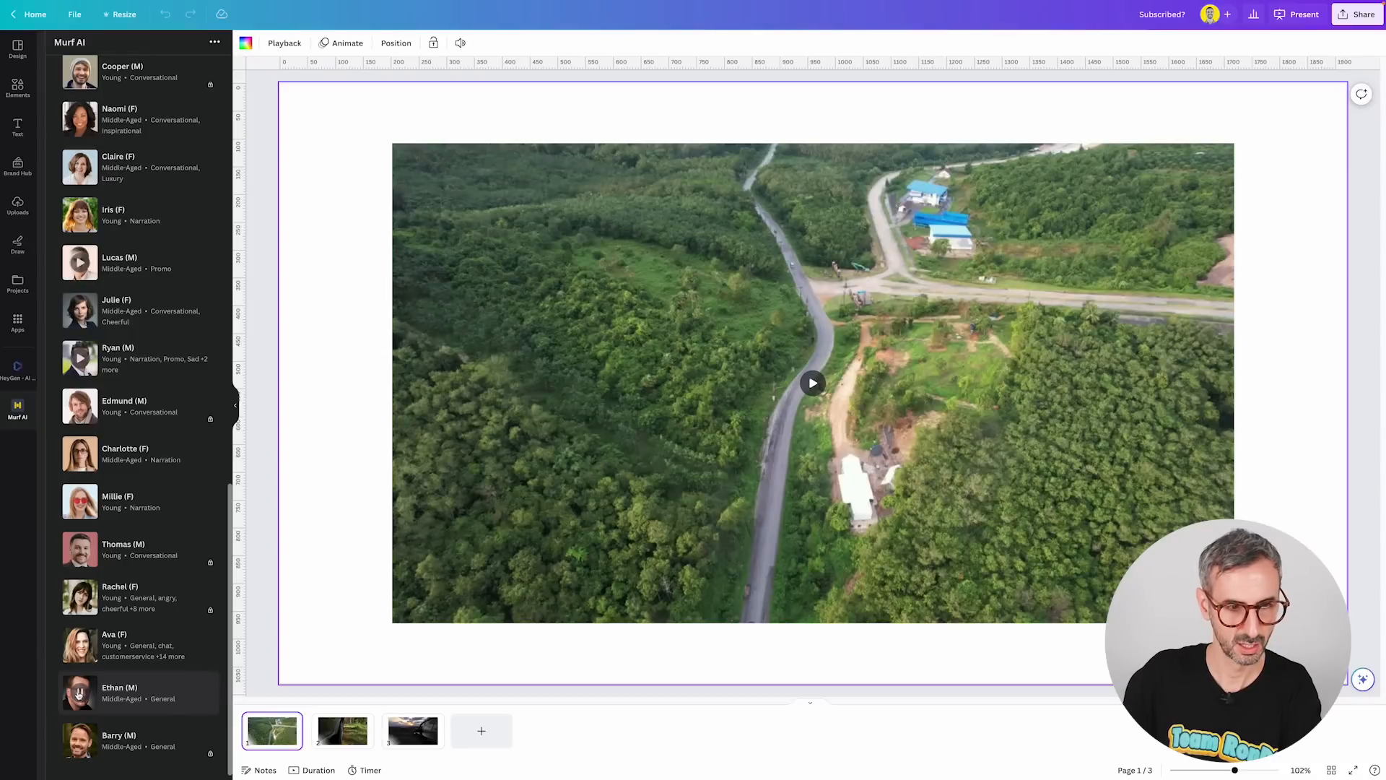
left_click(121, 688)
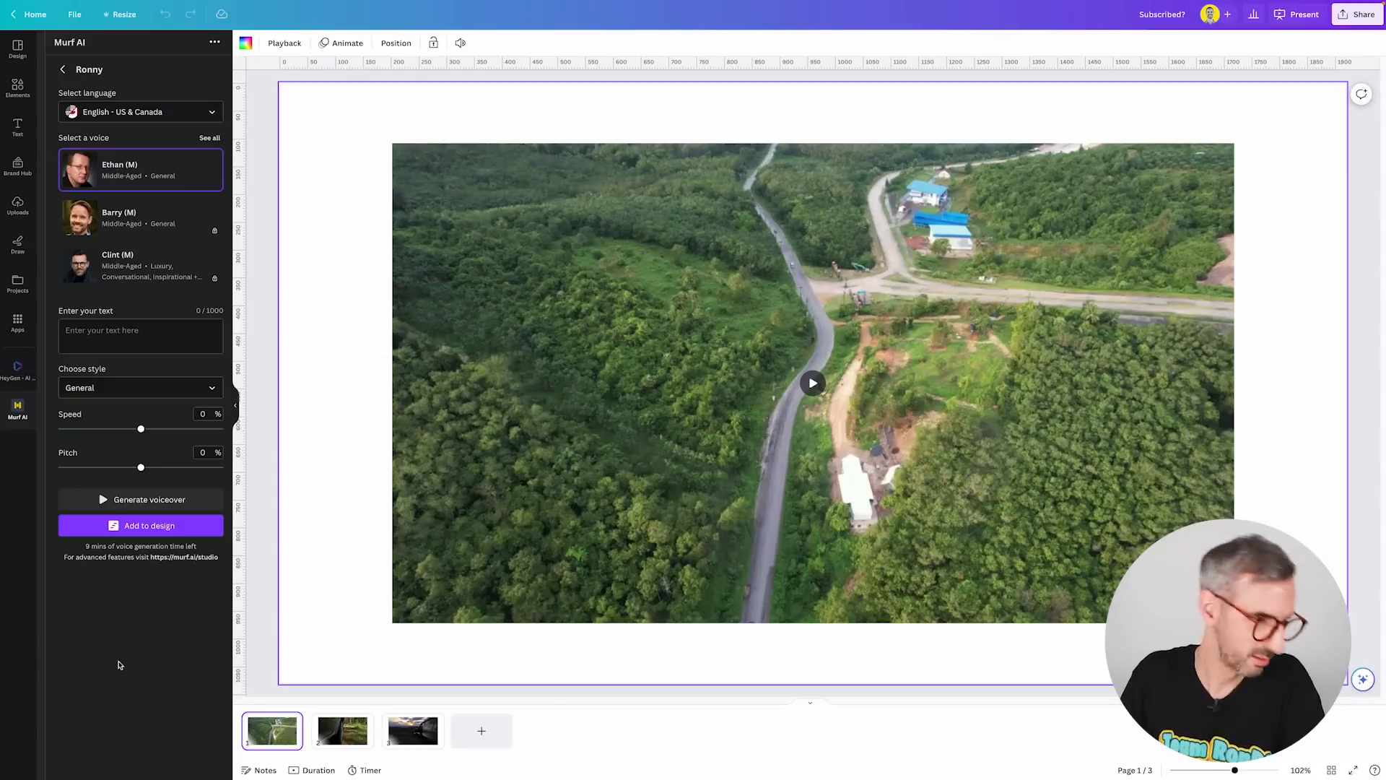
Enter the voiceover text "We all need a new car, at some point in our lives".
left_click(170, 334)
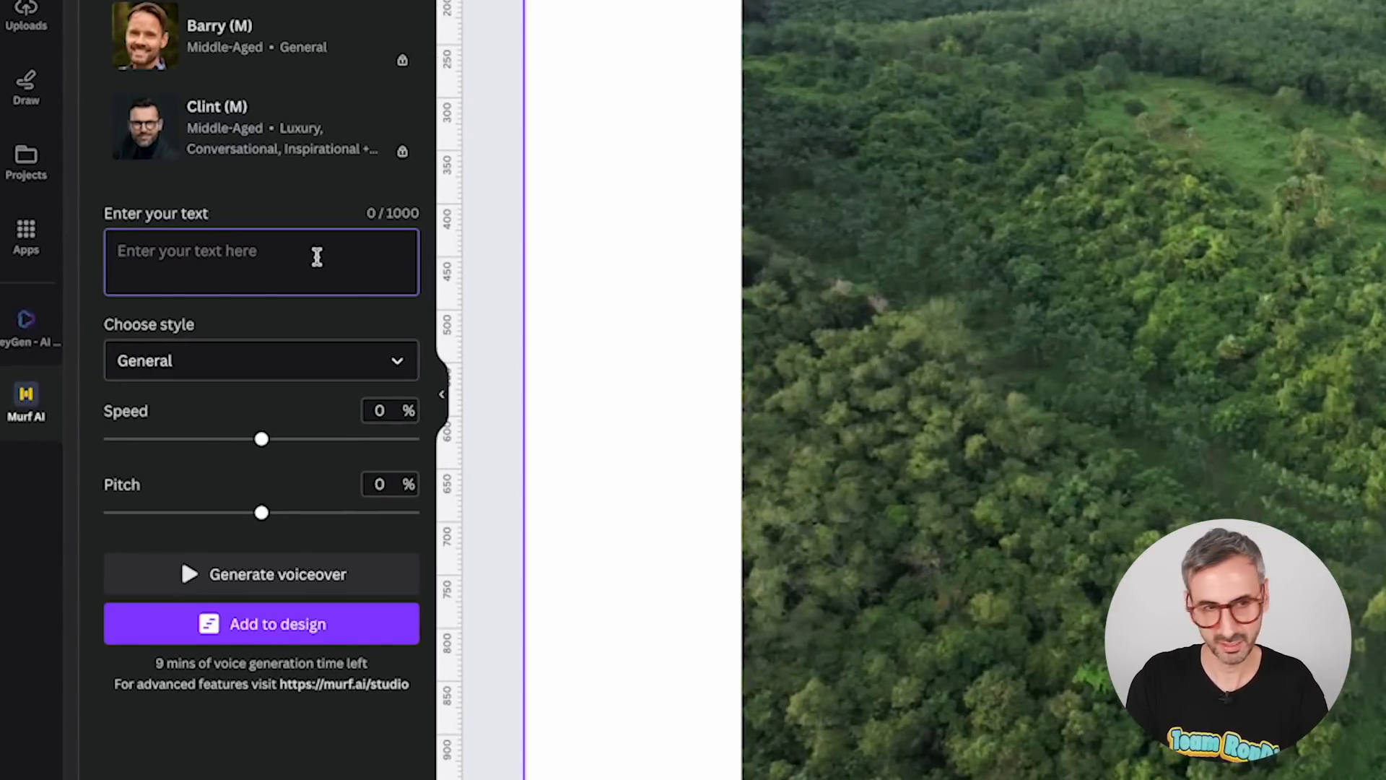
type("W")
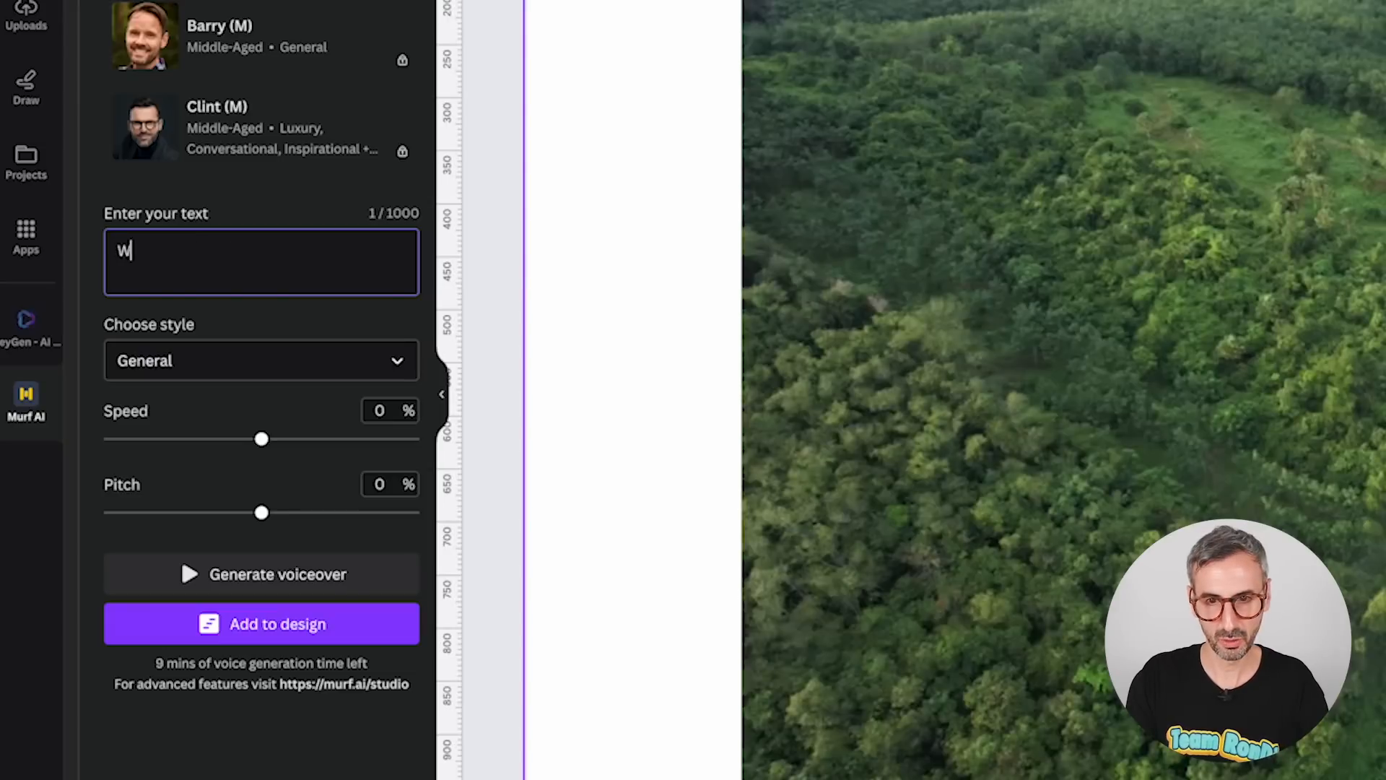
type("e all need")
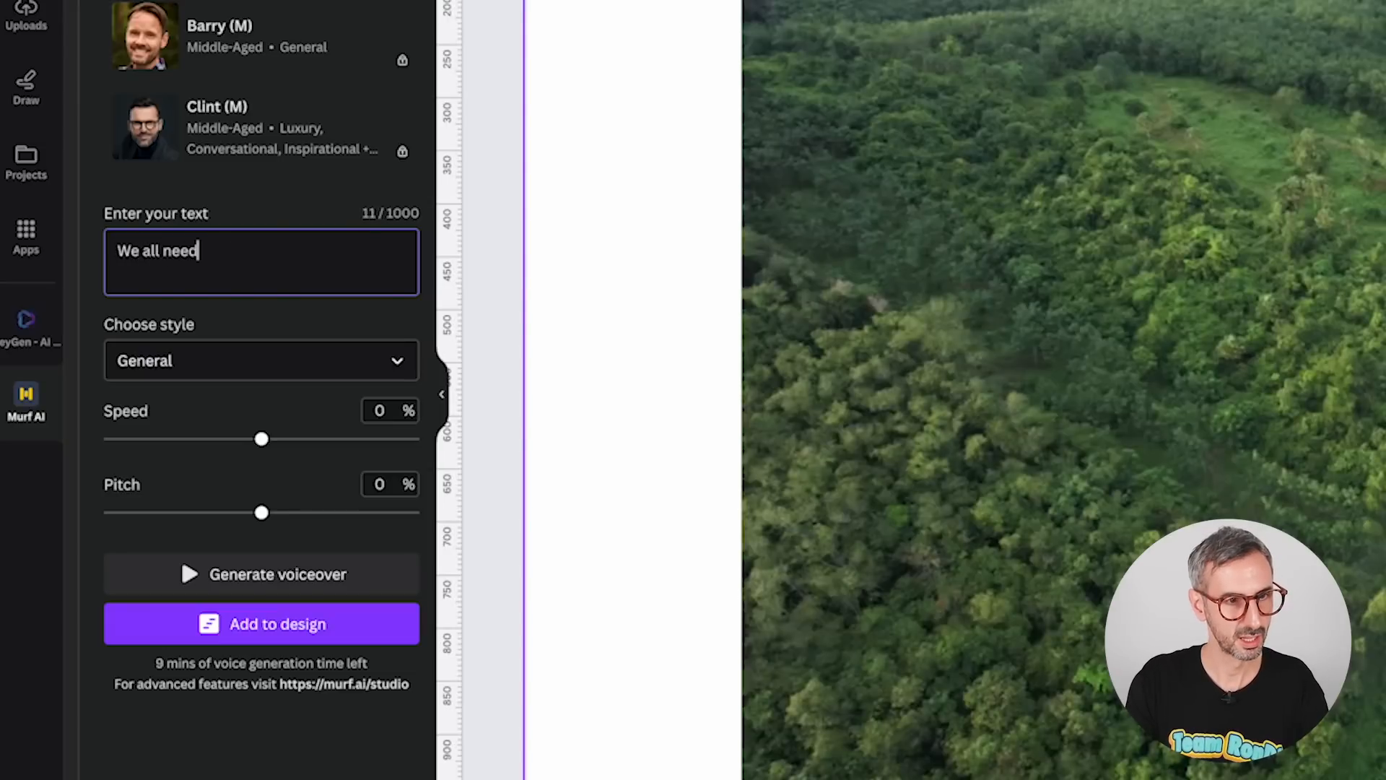
type(" a new car,")
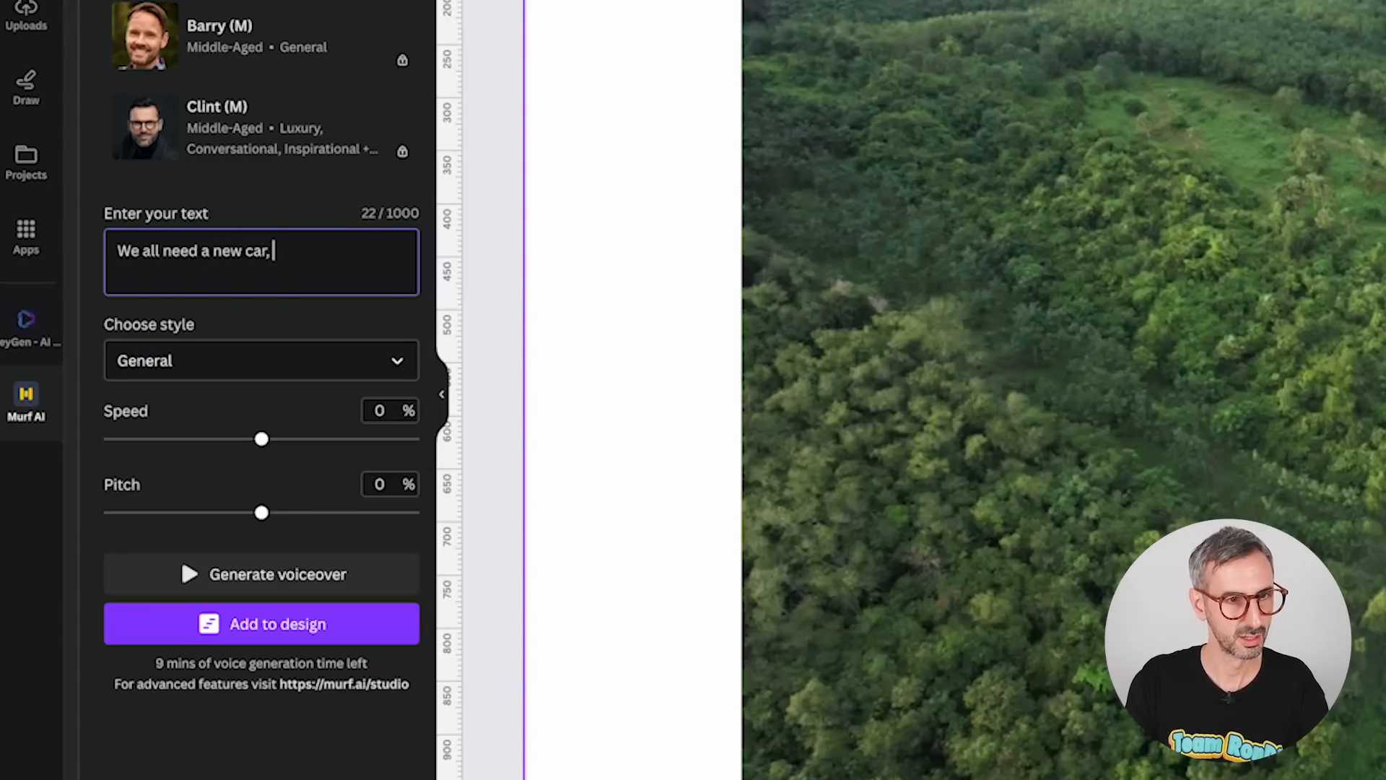
type(" at some point in our lives")
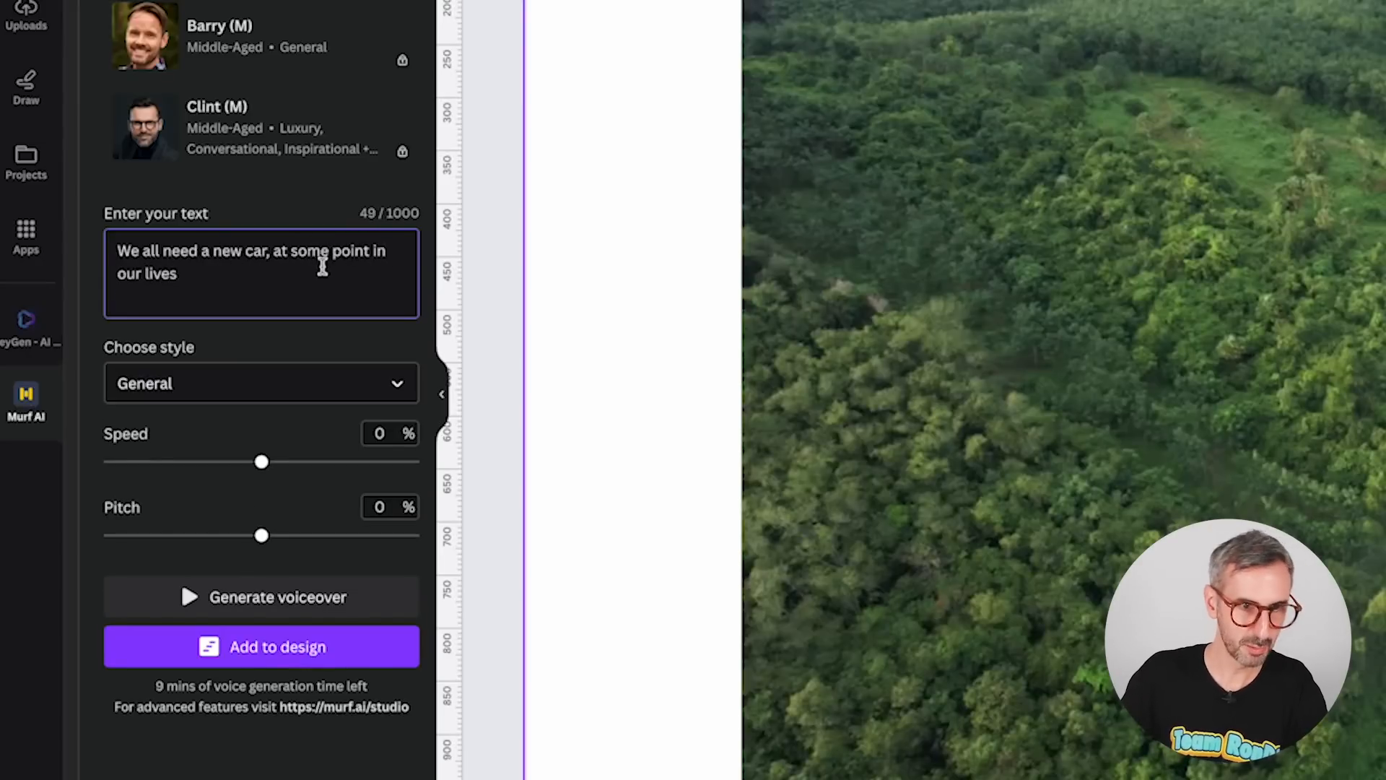
Generate the voiceover with the General style and add it to the design.
left_click(195, 398)
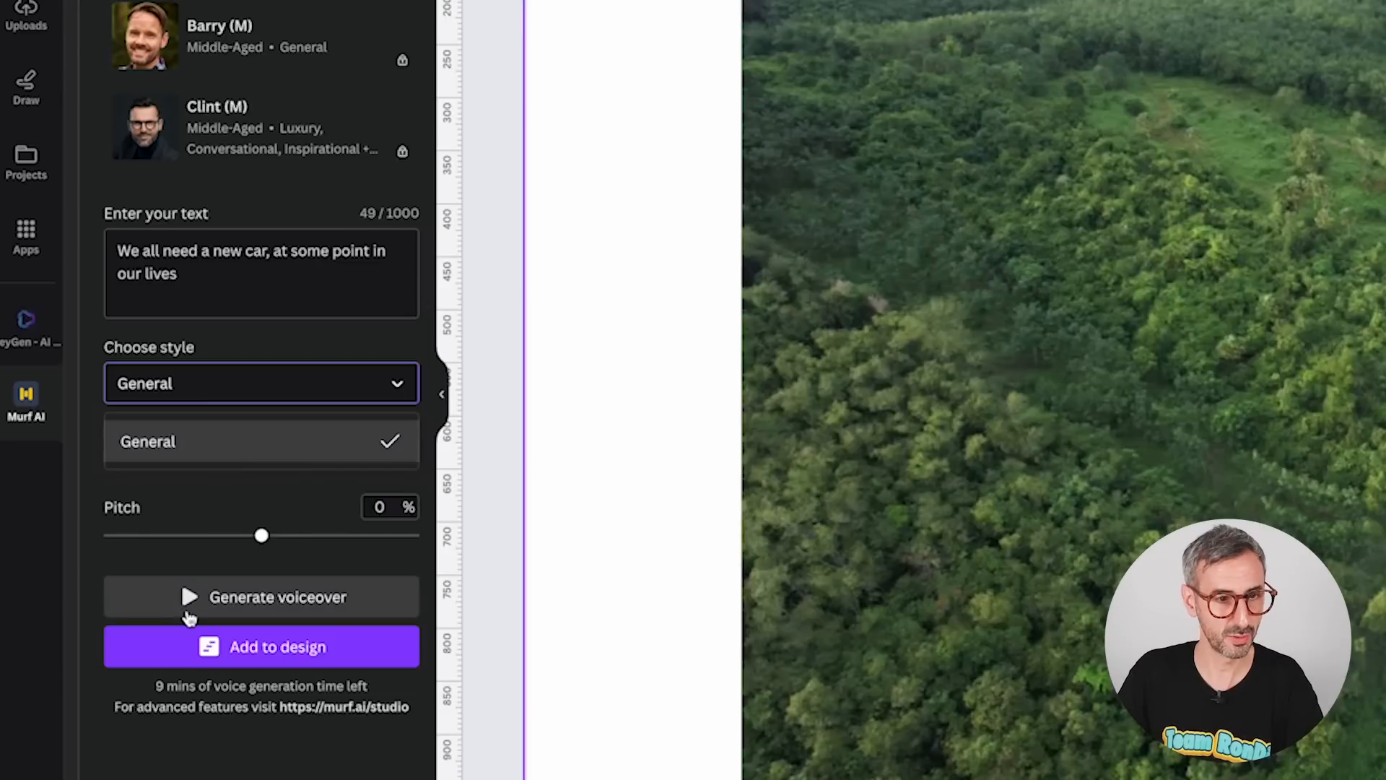
left_click(222, 772)
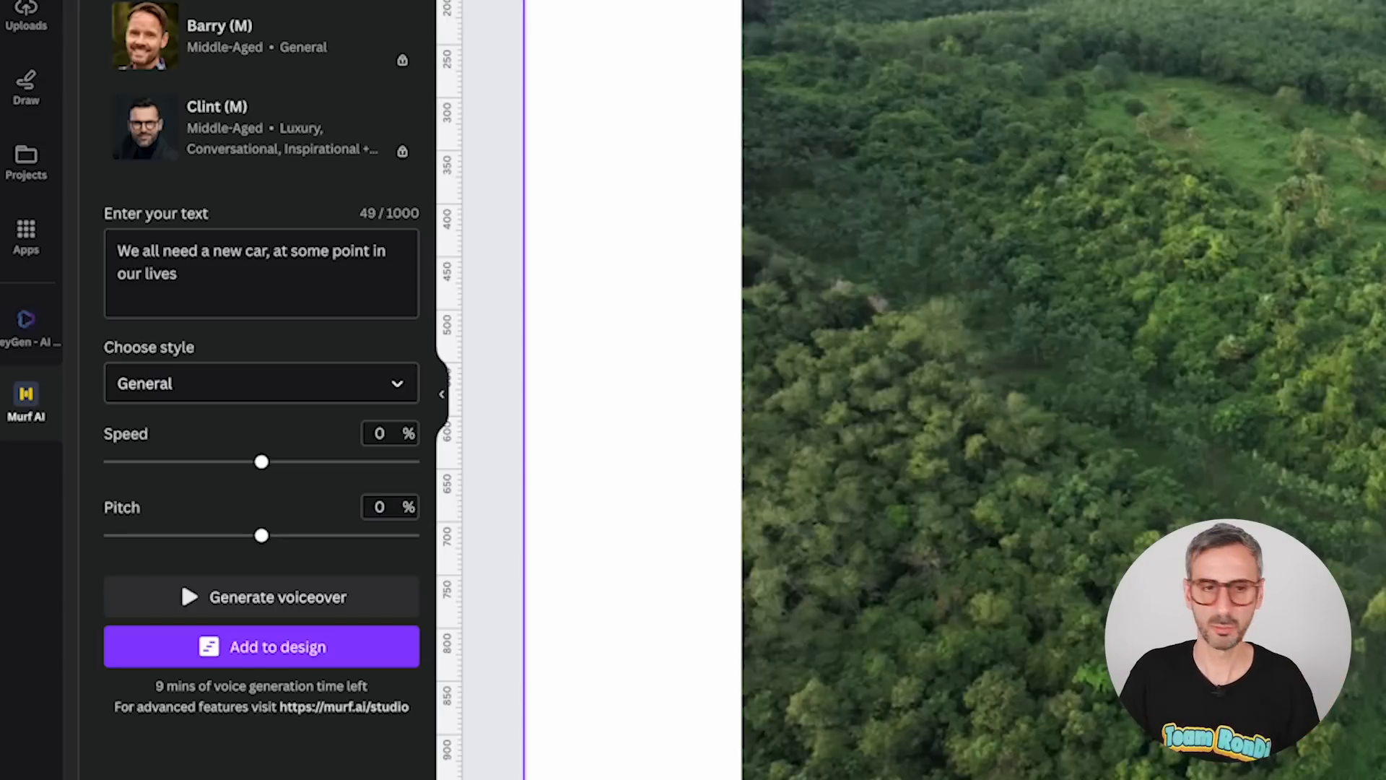
left_click_drag(209, 275, 112, 242)
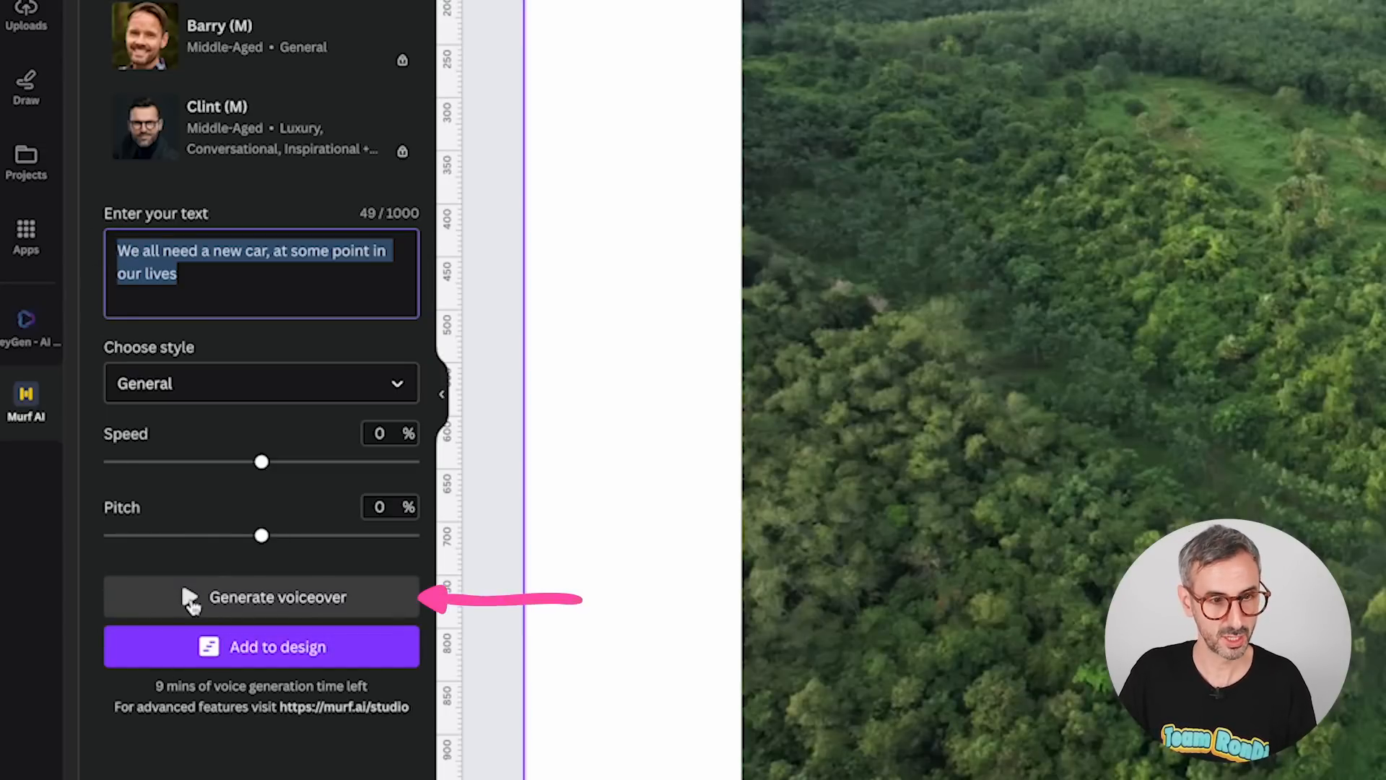
left_click(189, 598)
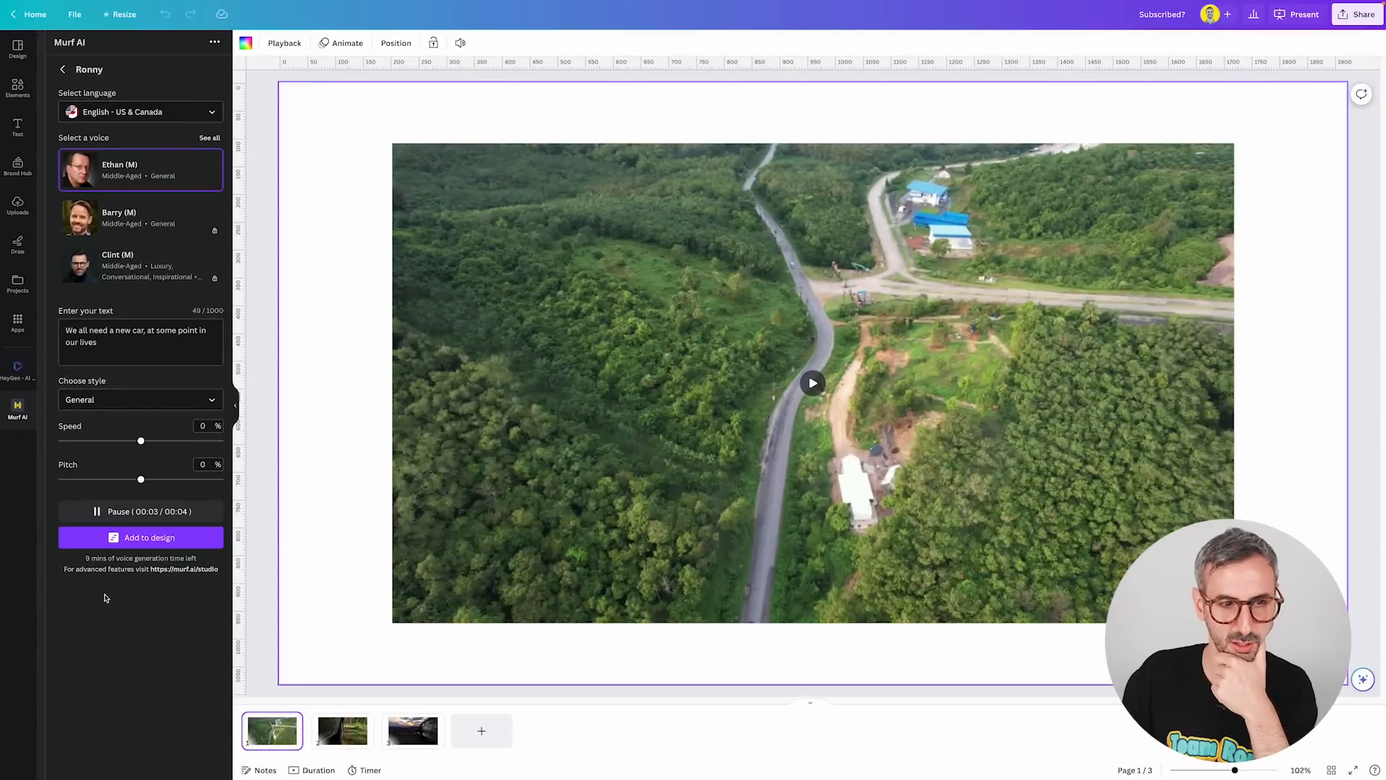
left_click(124, 538)
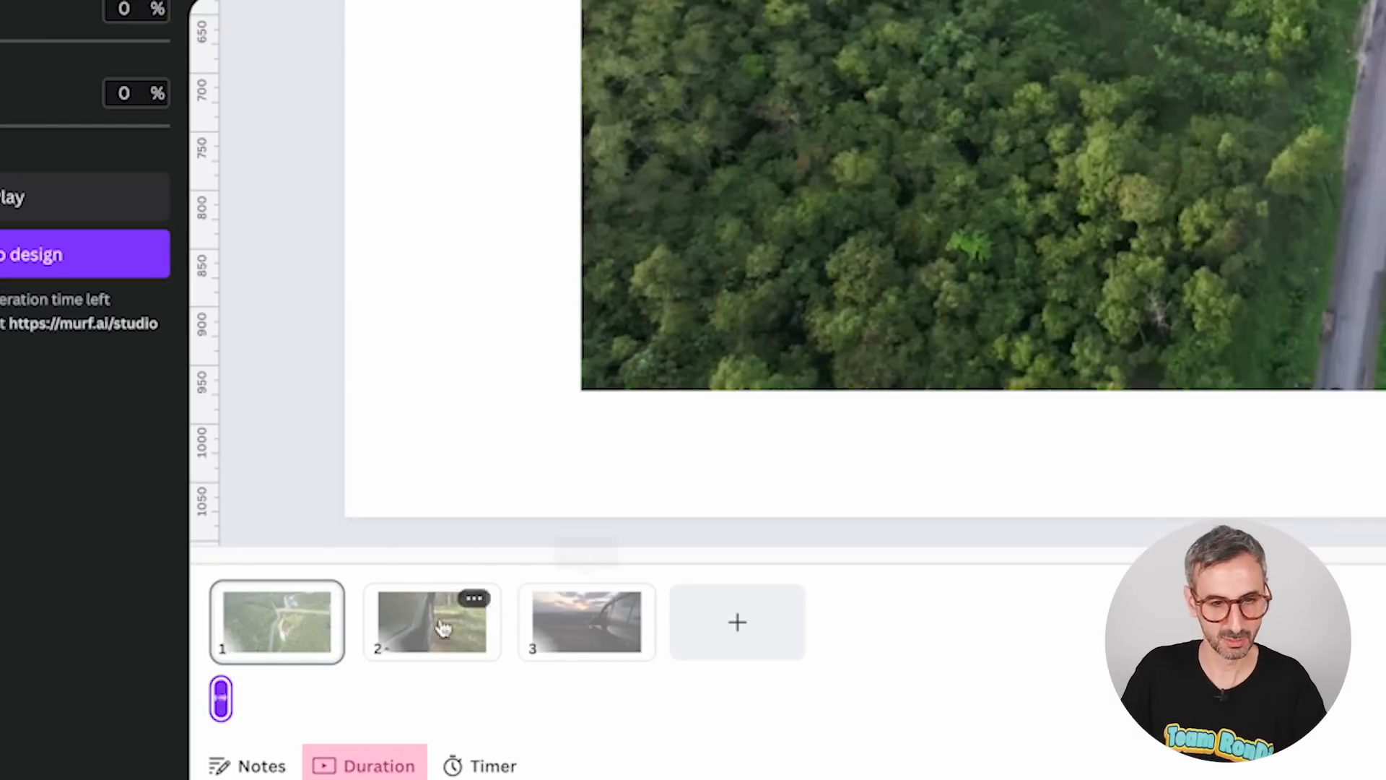
Trim the first slide's video to about 2.9 s and play the design from the start.
left_click(363, 767)
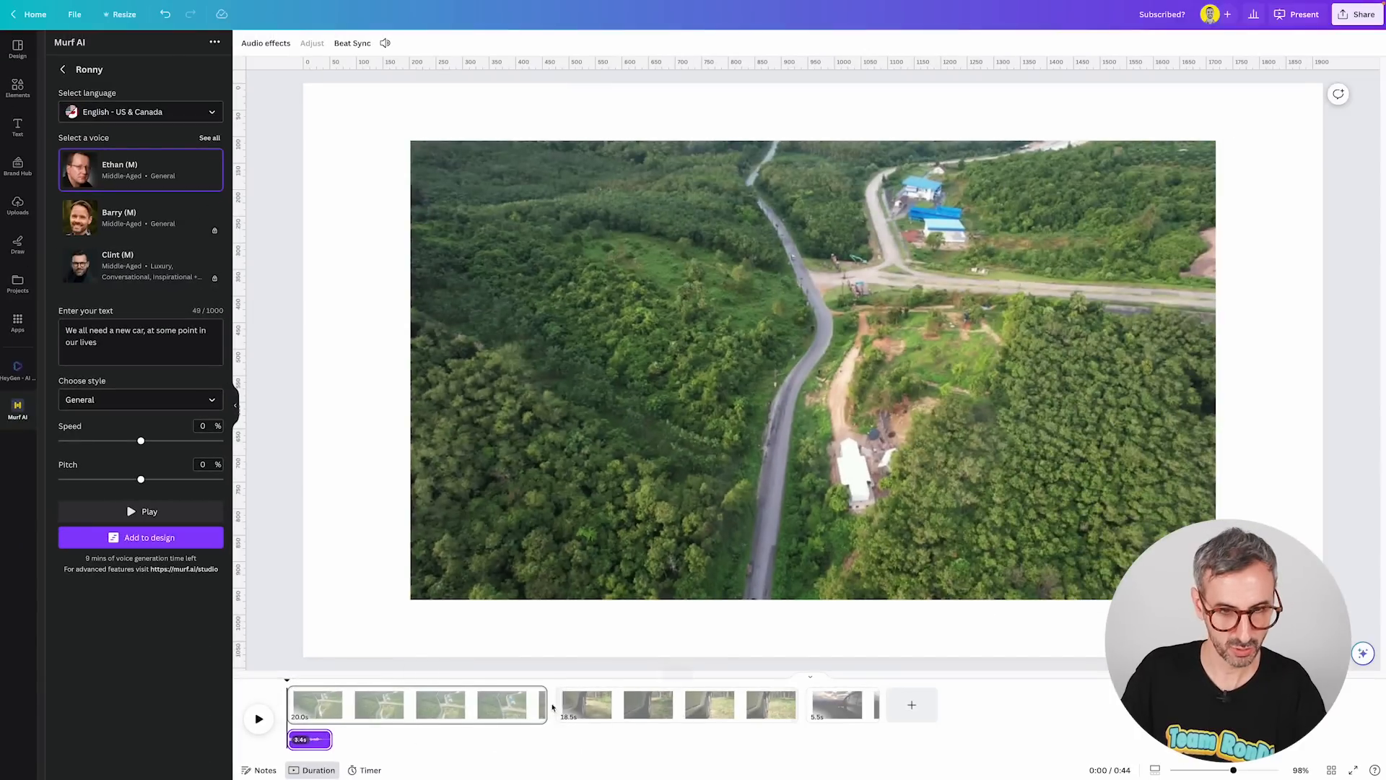
left_click_drag(540, 704, 320, 699)
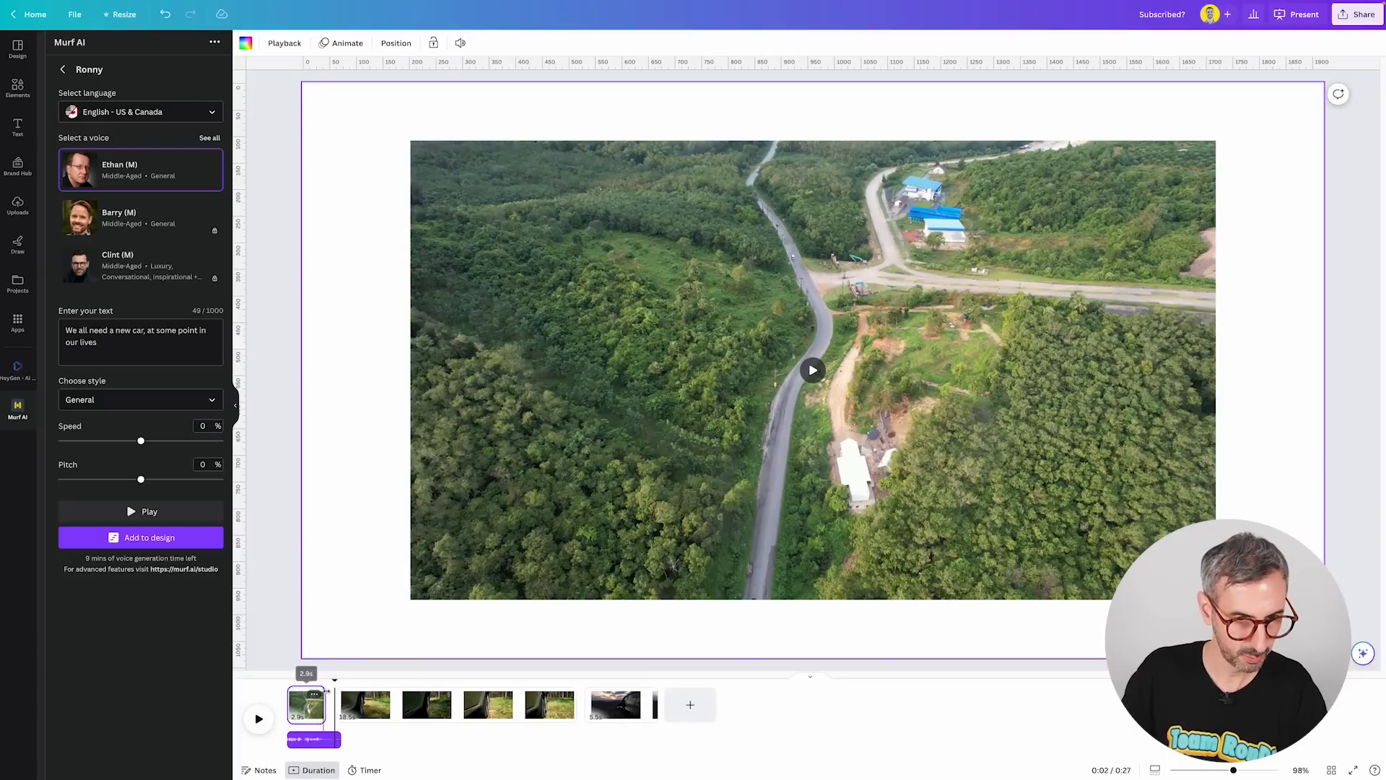
left_click(260, 720)
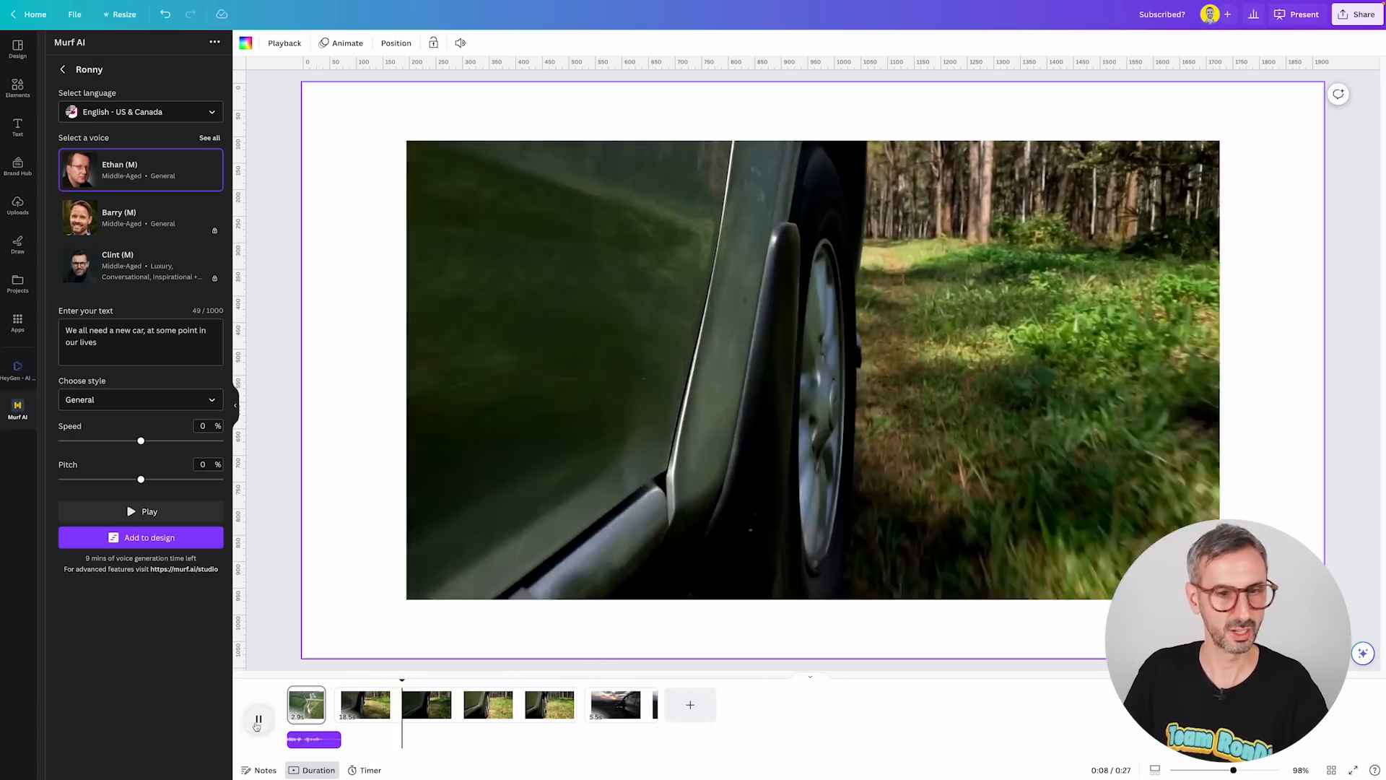
Replace the voiceover text with "A car with powerful wheel, that would ride on grass like it's butter".
left_click(211, 427)
left_click_drag(140, 347, 67, 329)
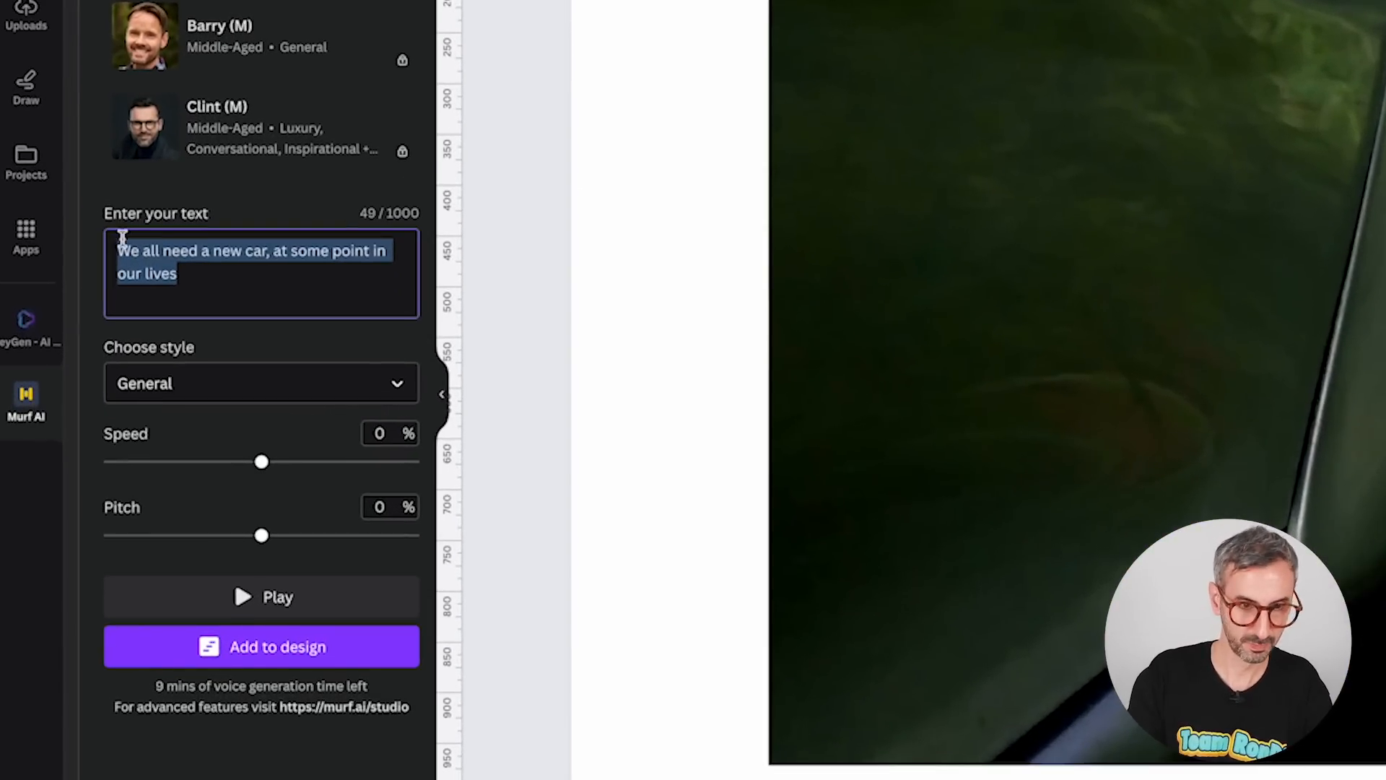
type("A car with powerful wheel, that w")
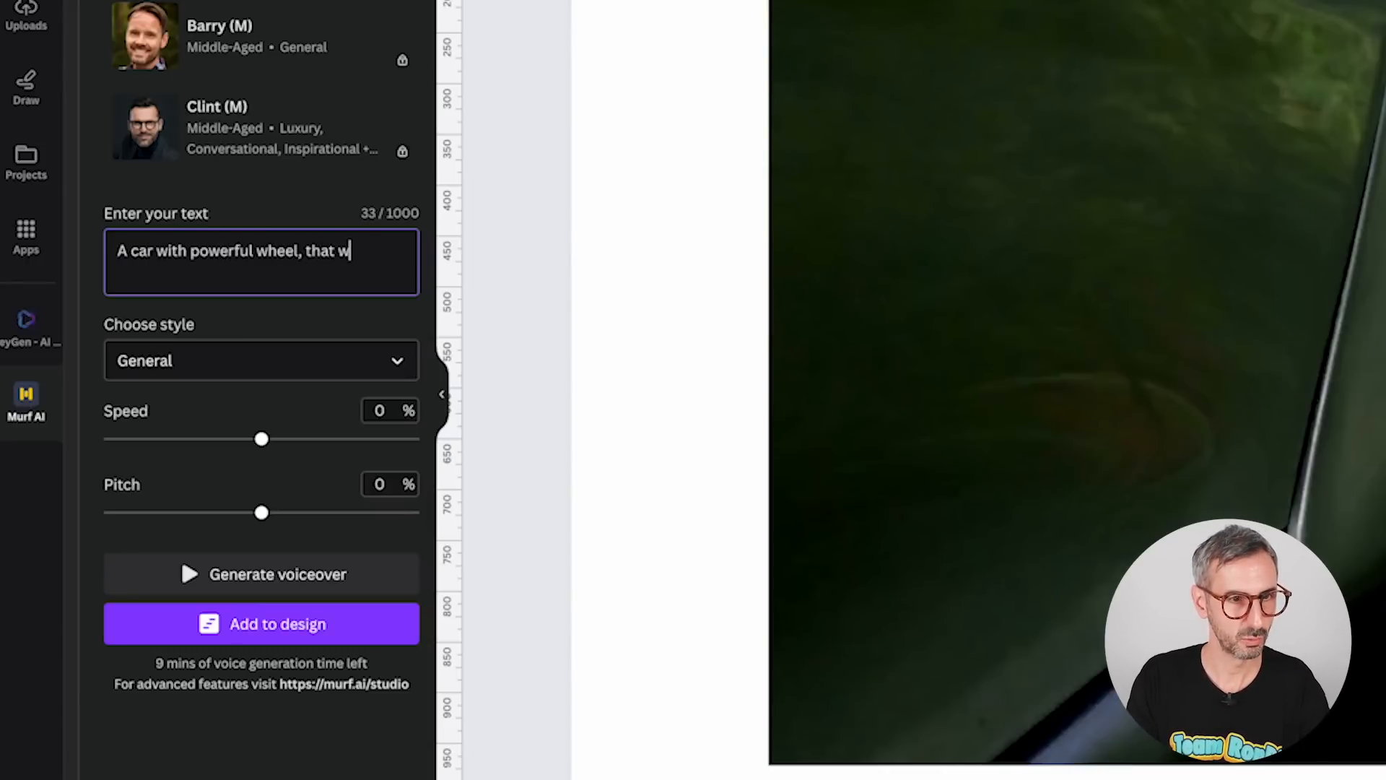
type("ide on grass like it's butter")
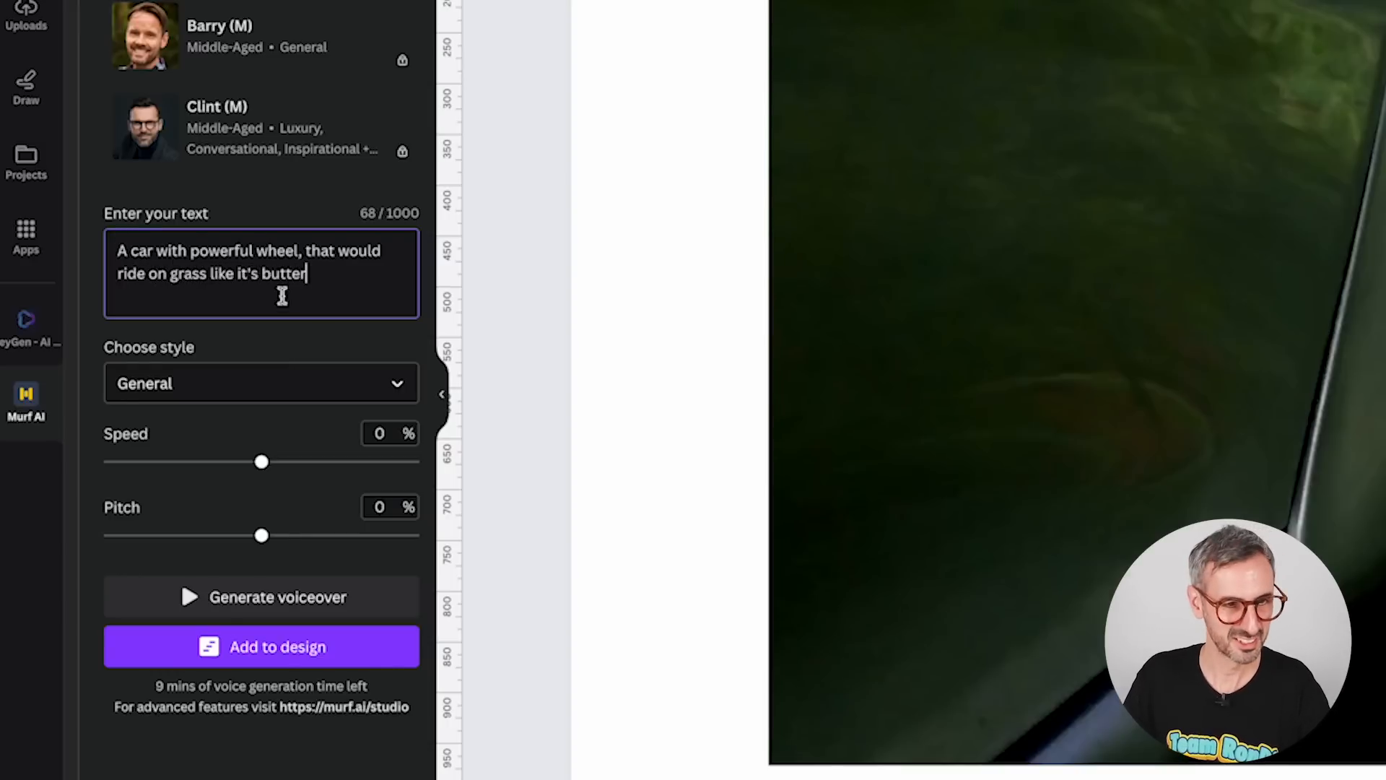
Generate the voiceover, add it to the design on the second slide and play it back.
left_click(284, 595)
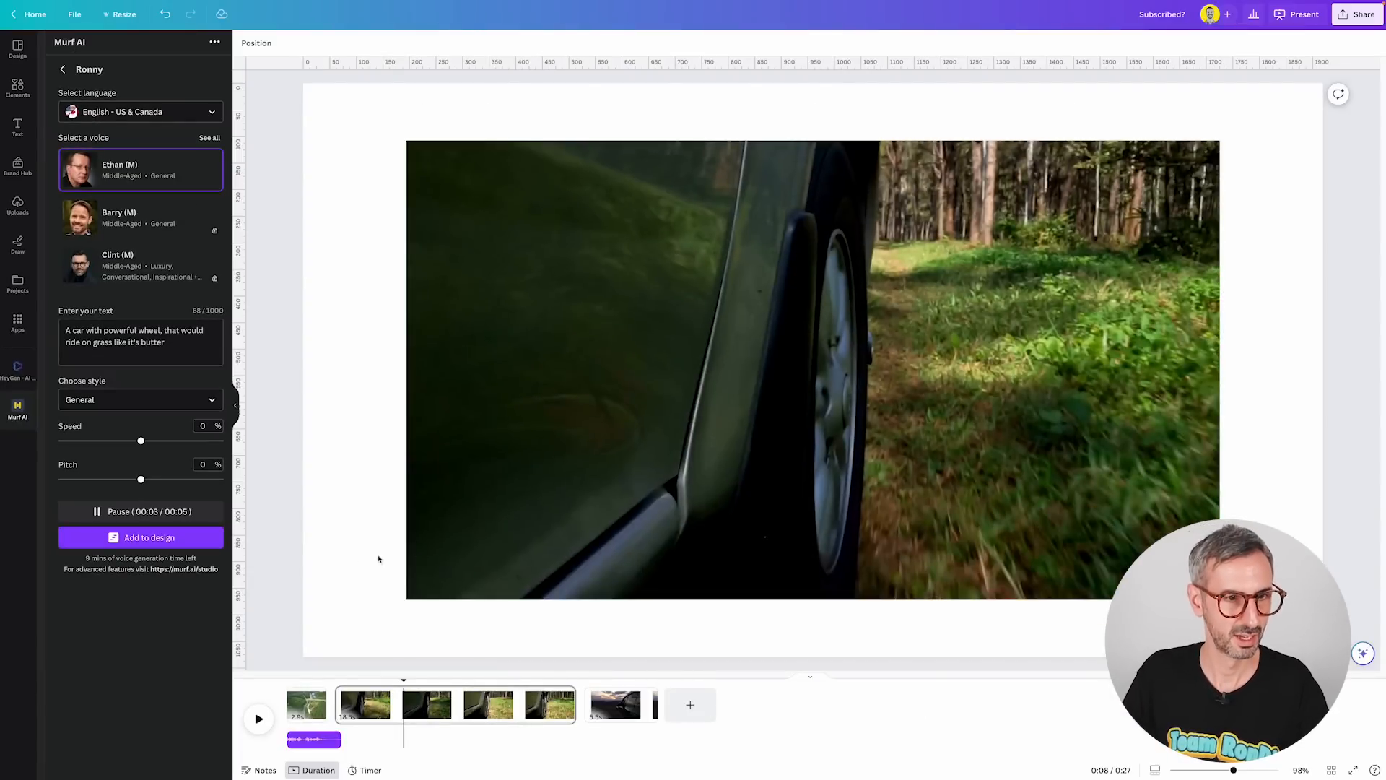
left_click(140, 537)
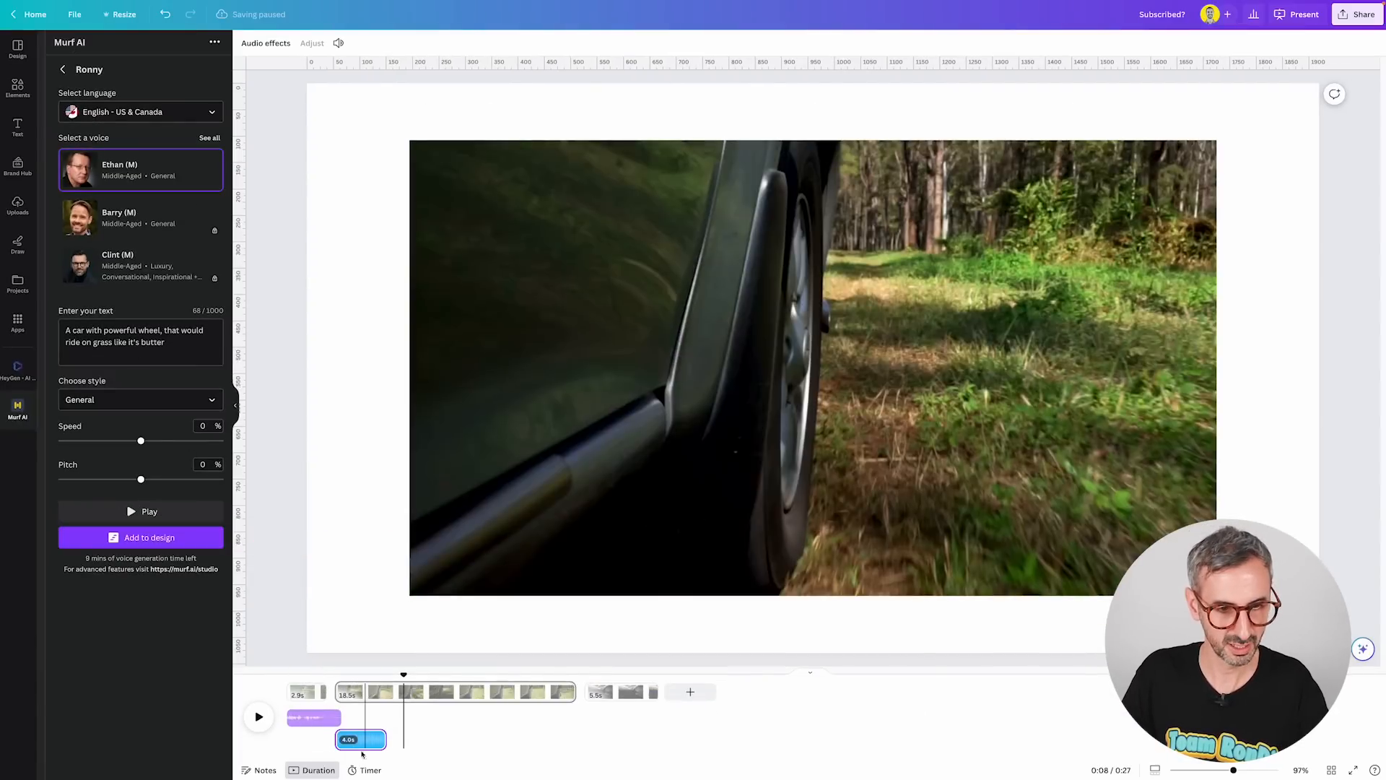
left_click(321, 748)
key("space")
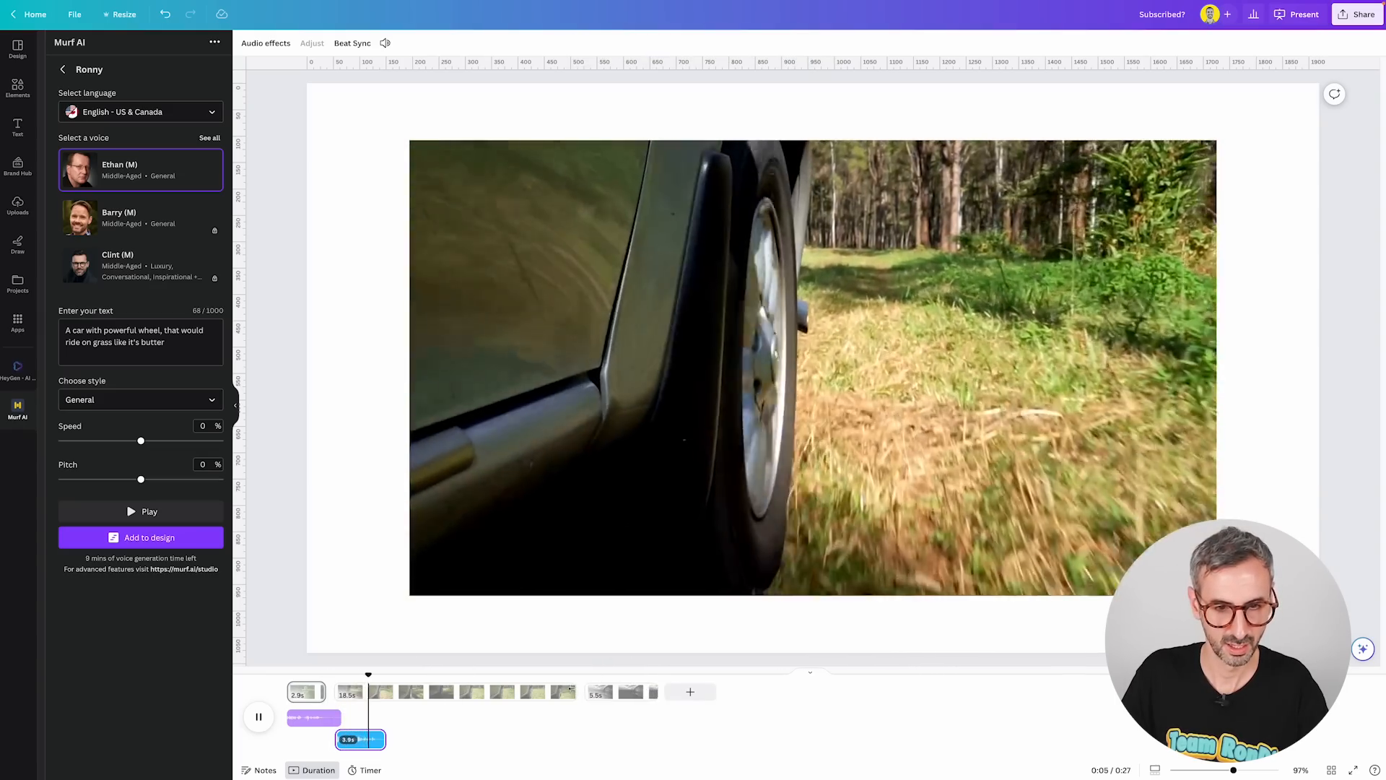
Correct the text to "A car with powerful wheels, that would ride on grass like it's butter" and regenerate the voiceover.
left_click(430, 691)
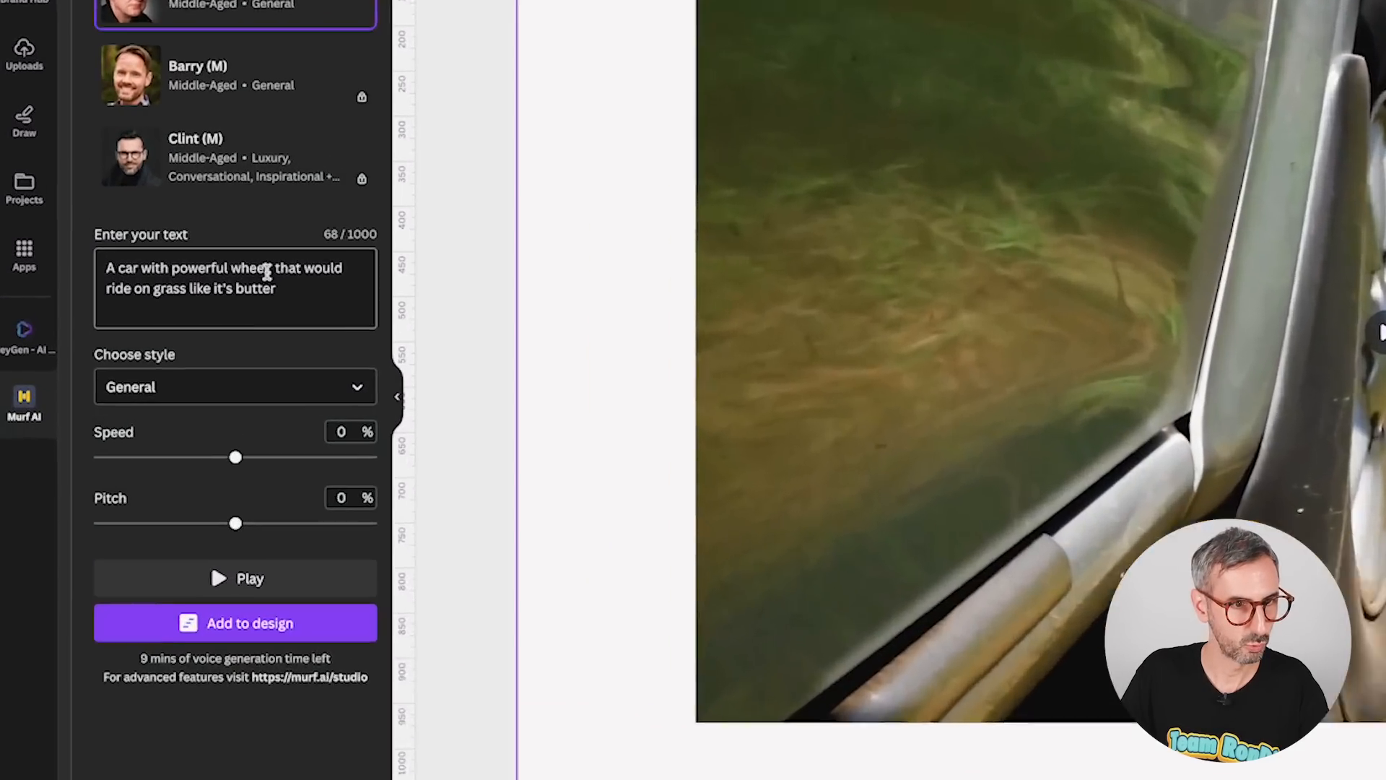
left_click(161, 330)
type("s")
left_click(141, 511)
Delete the earlier voiceover clip and add the new voiceover at the start of the second slide.
left_click(378, 743)
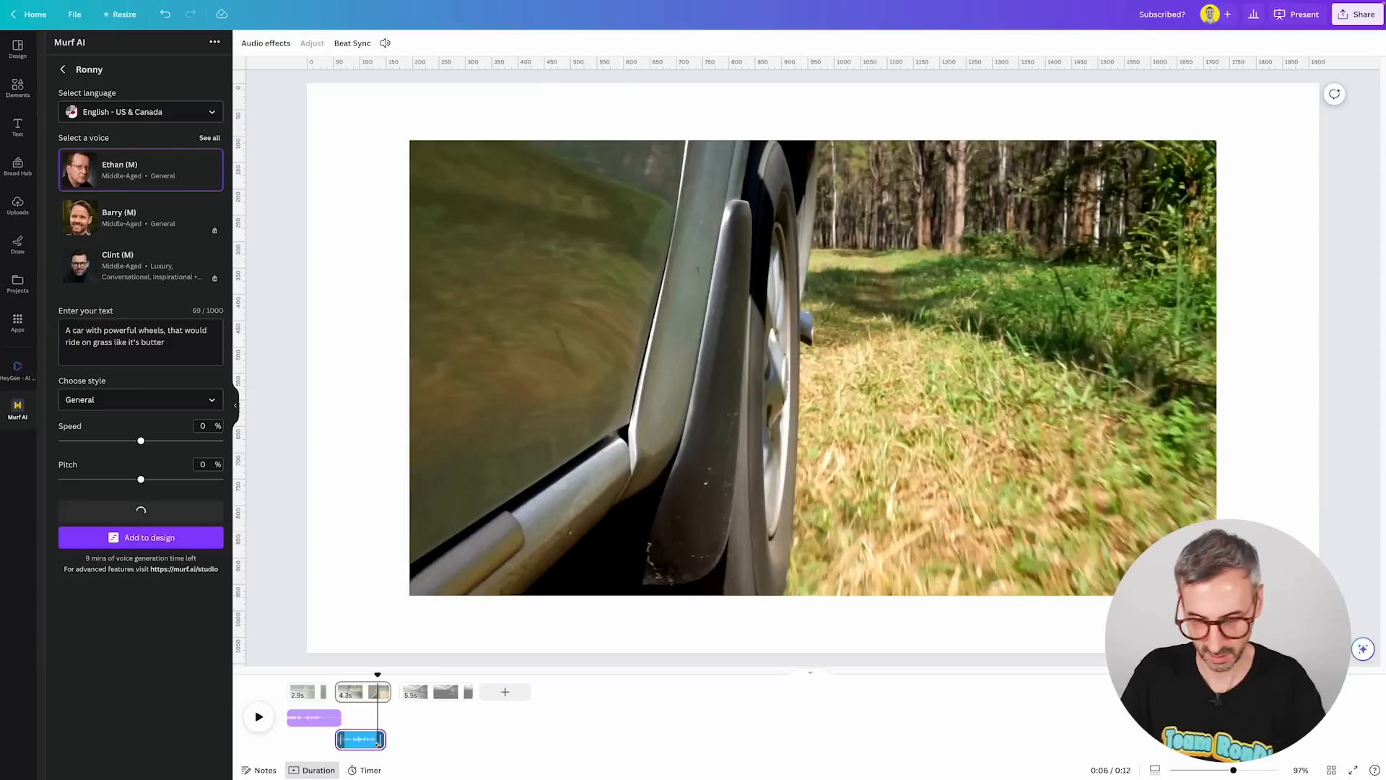
key("Delete")
left_click_drag(376, 676, 333, 677)
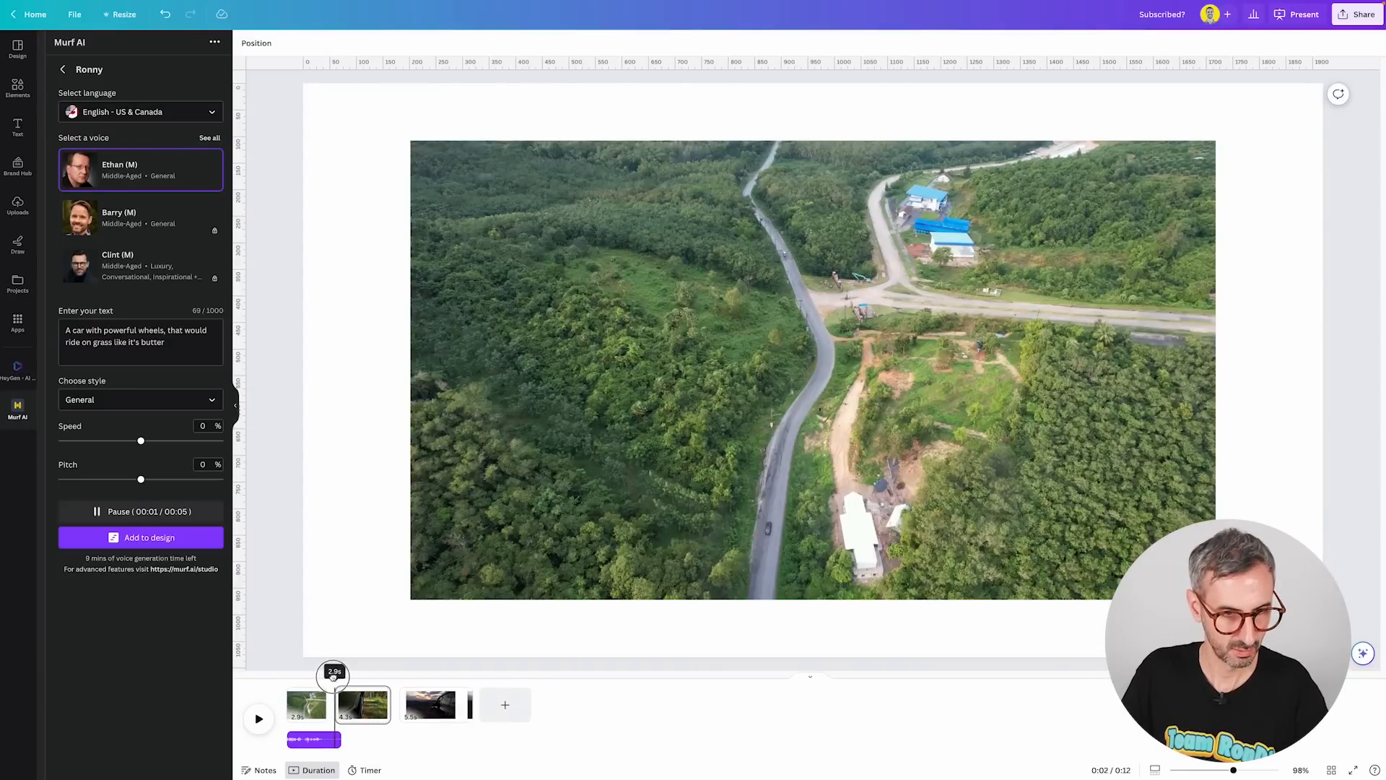
left_click(141, 537)
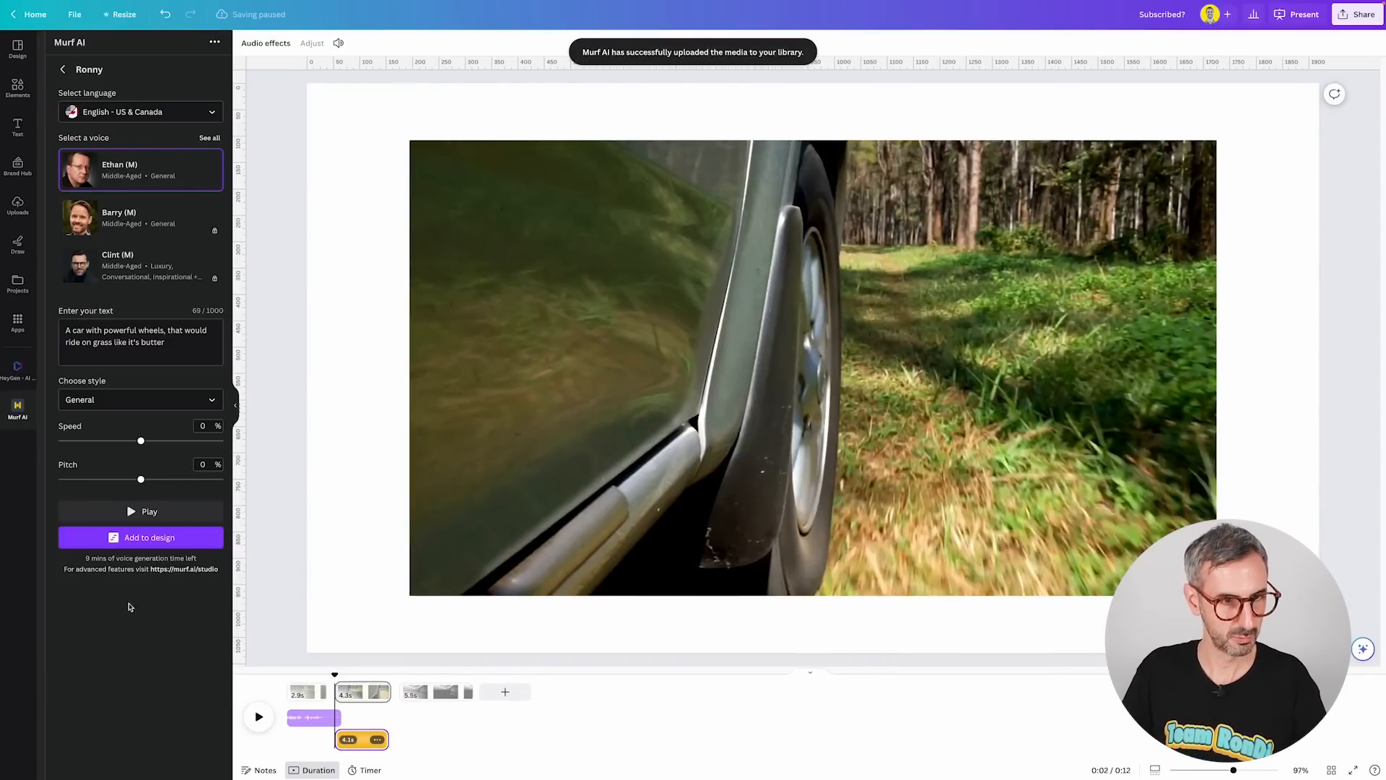
Play back the second slide with the new voiceover.
left_click_drag(335, 673, 316, 673)
key("space")
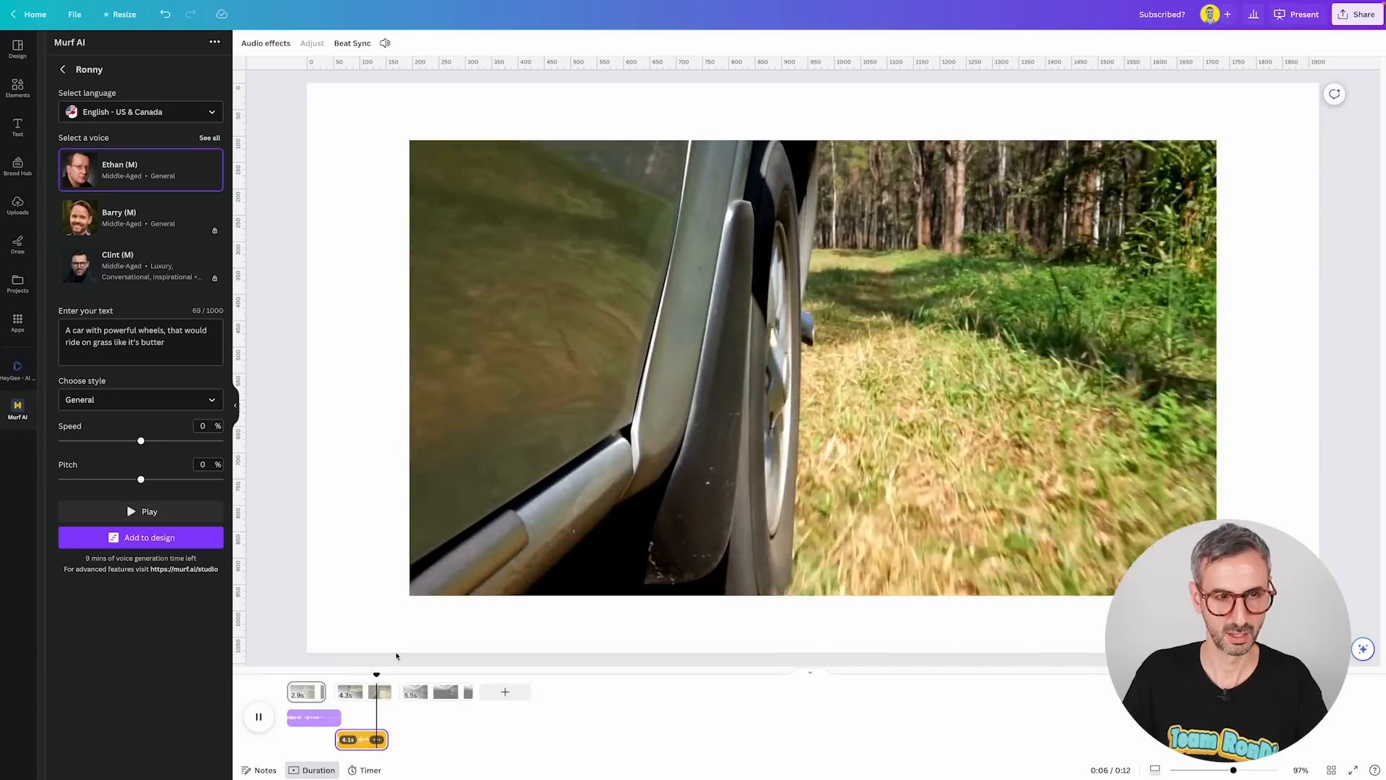
key("space")
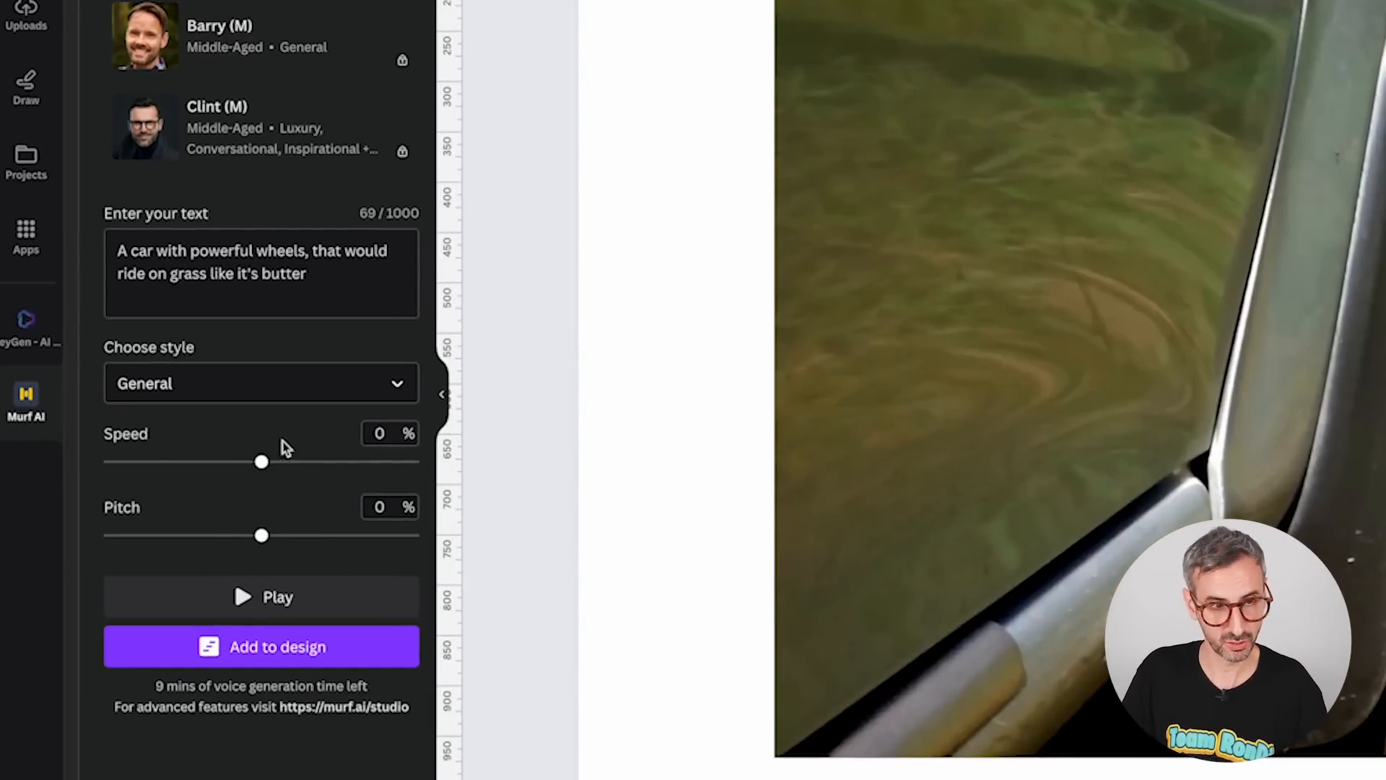
Set the voice speed and pitch to -10% each and generate the voiceover again.
left_click_drag(262, 463, 232, 460)
left_click_drag(261, 536, 231, 536)
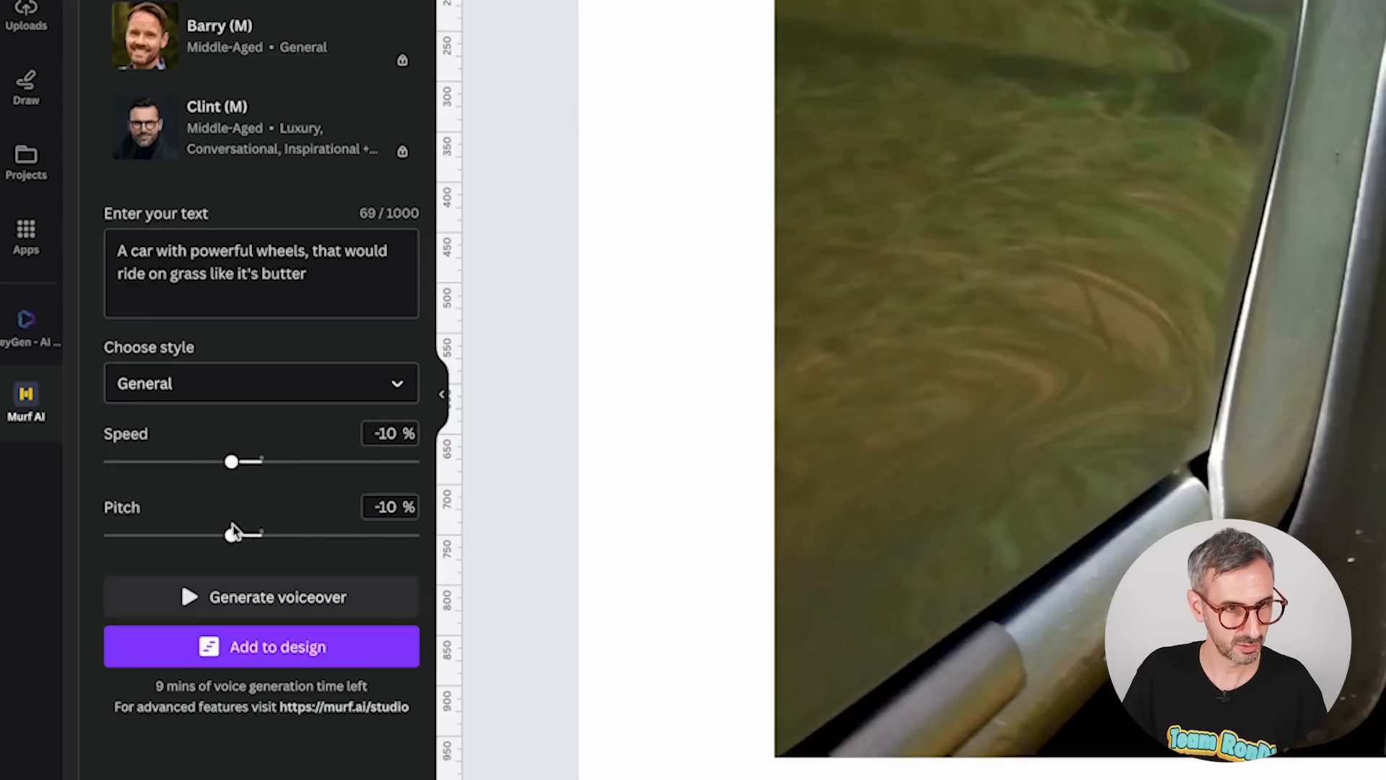
left_click(276, 607)
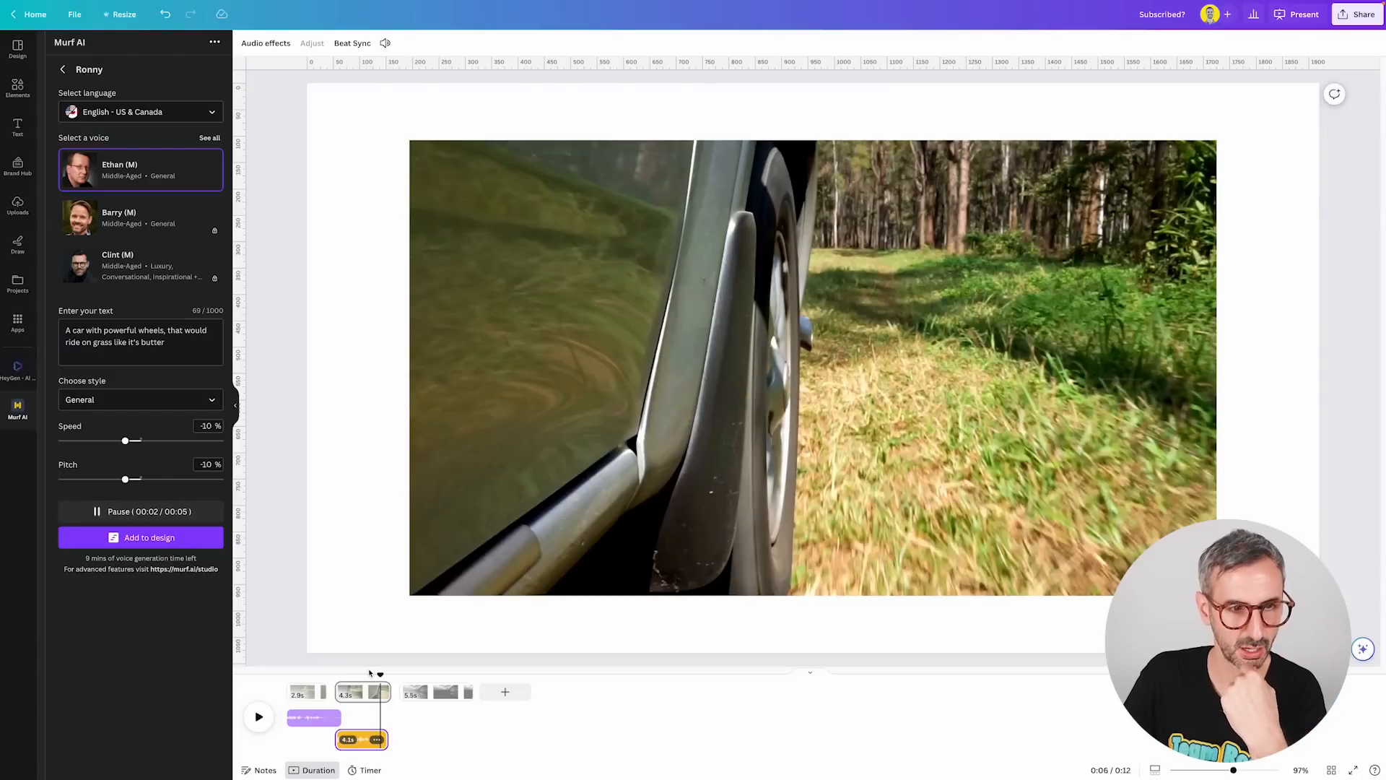
Replace the second slide's voiceover clip with the slower, lower-pitched version.
left_click_drag(380, 670, 335, 667)
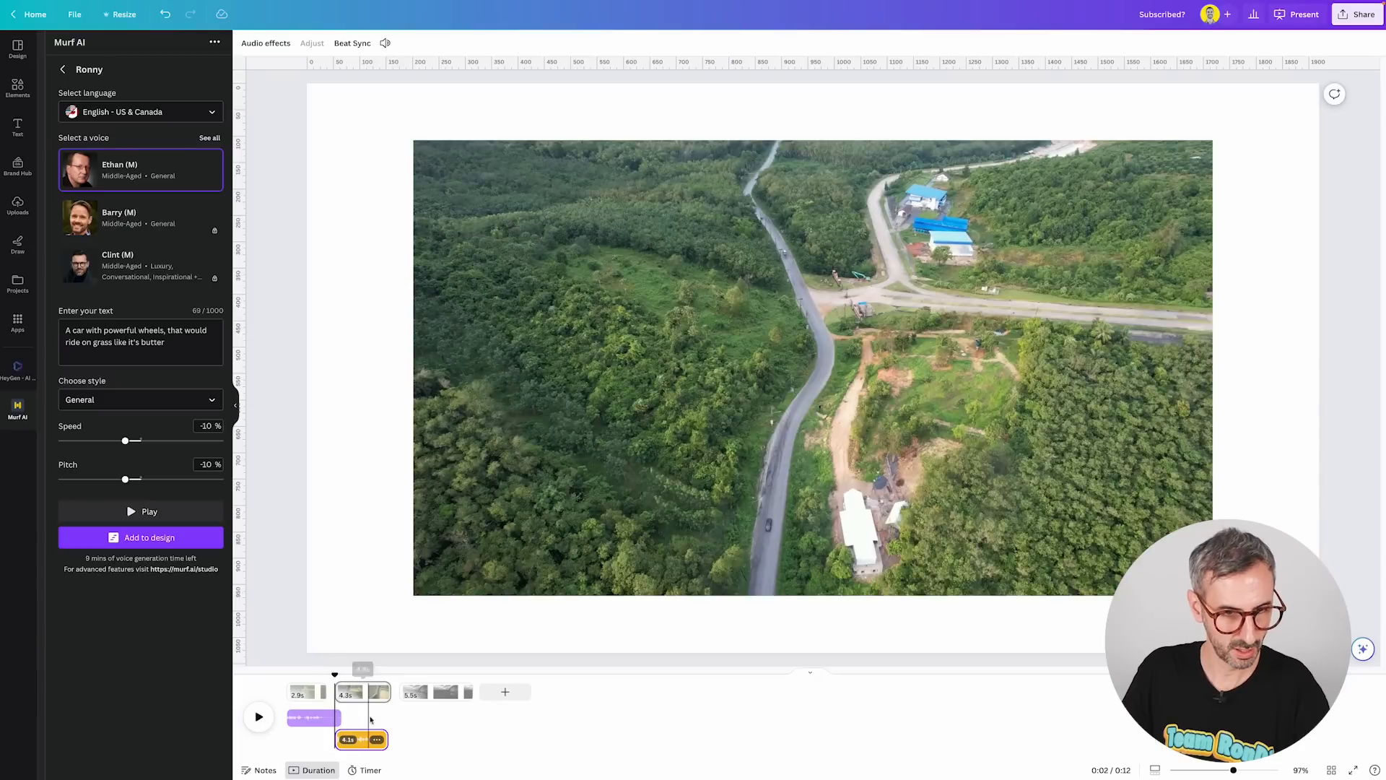
left_click(358, 750)
left_click(381, 742)
left_click(358, 742)
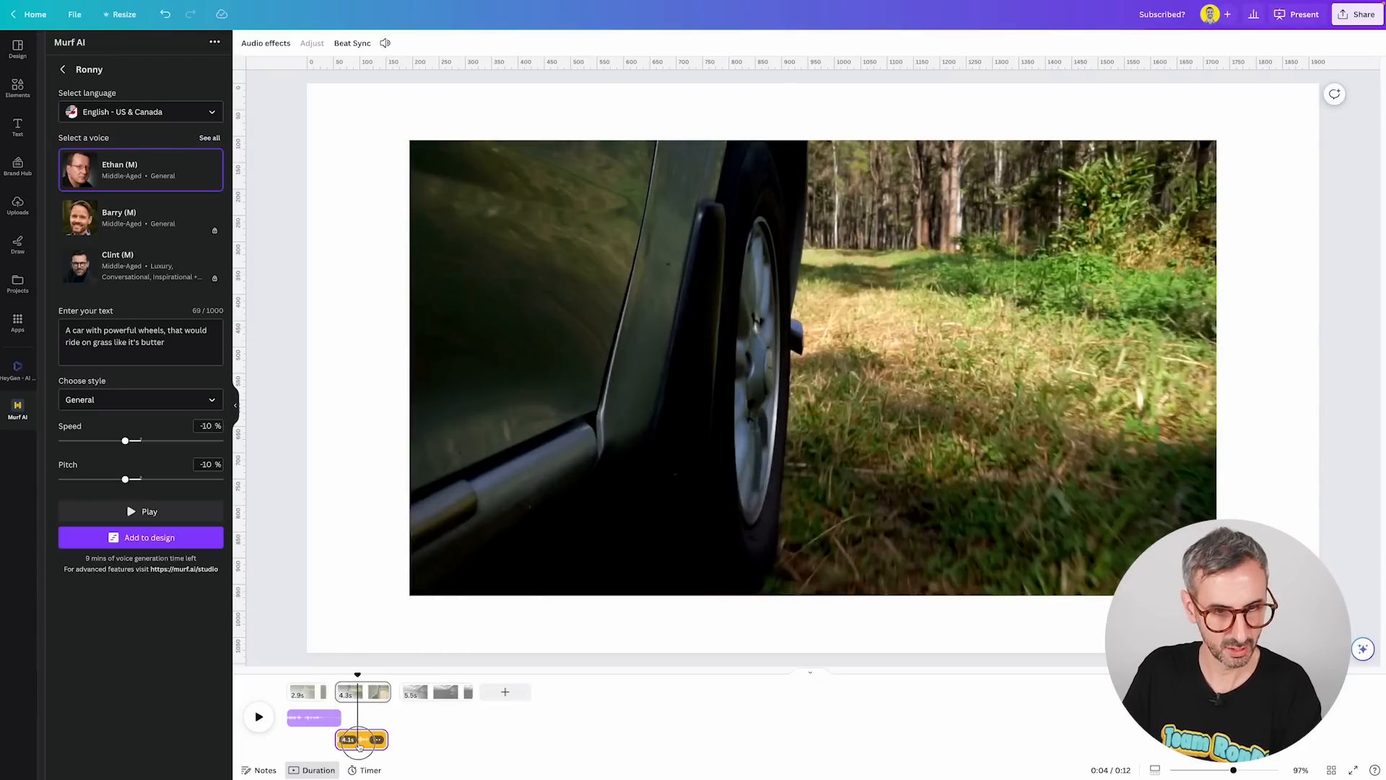
key("Delete")
left_click_drag(359, 677, 335, 679)
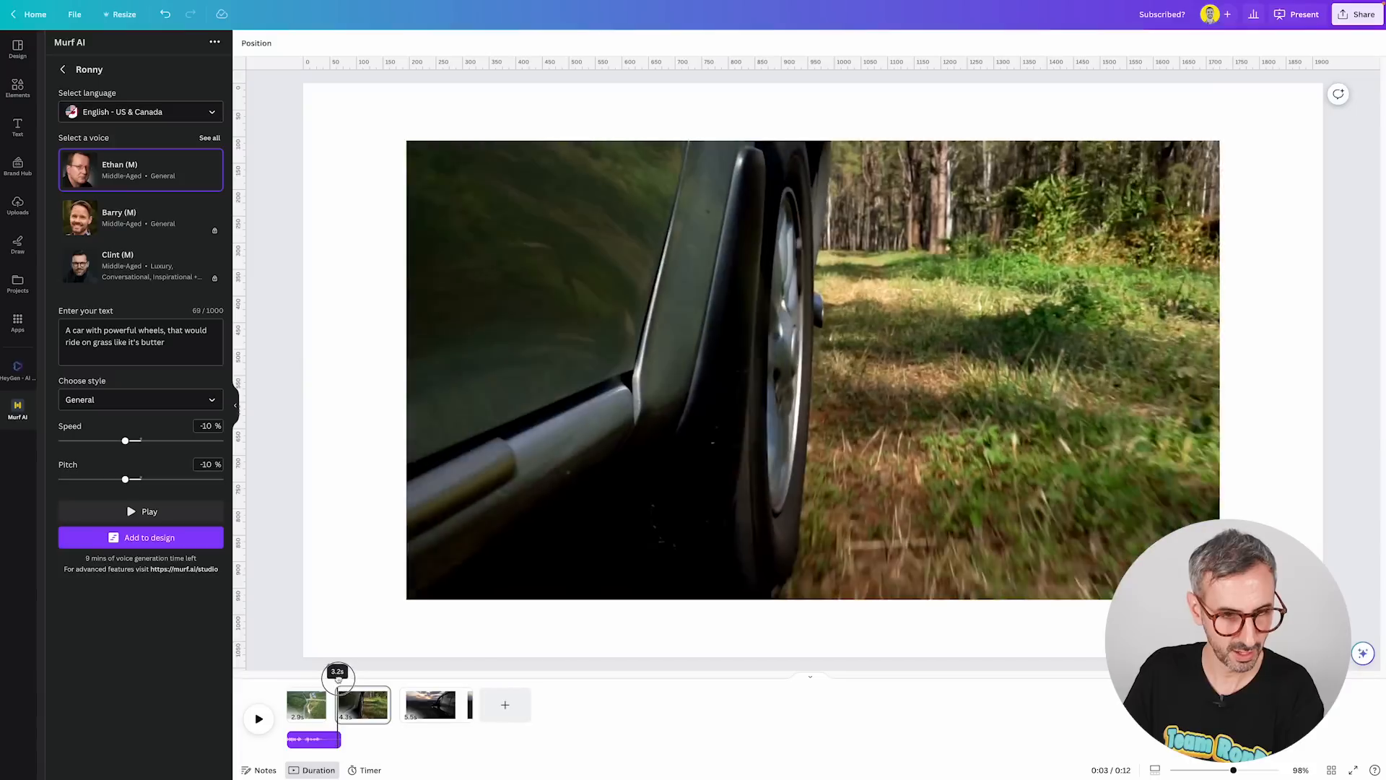
left_click(155, 538)
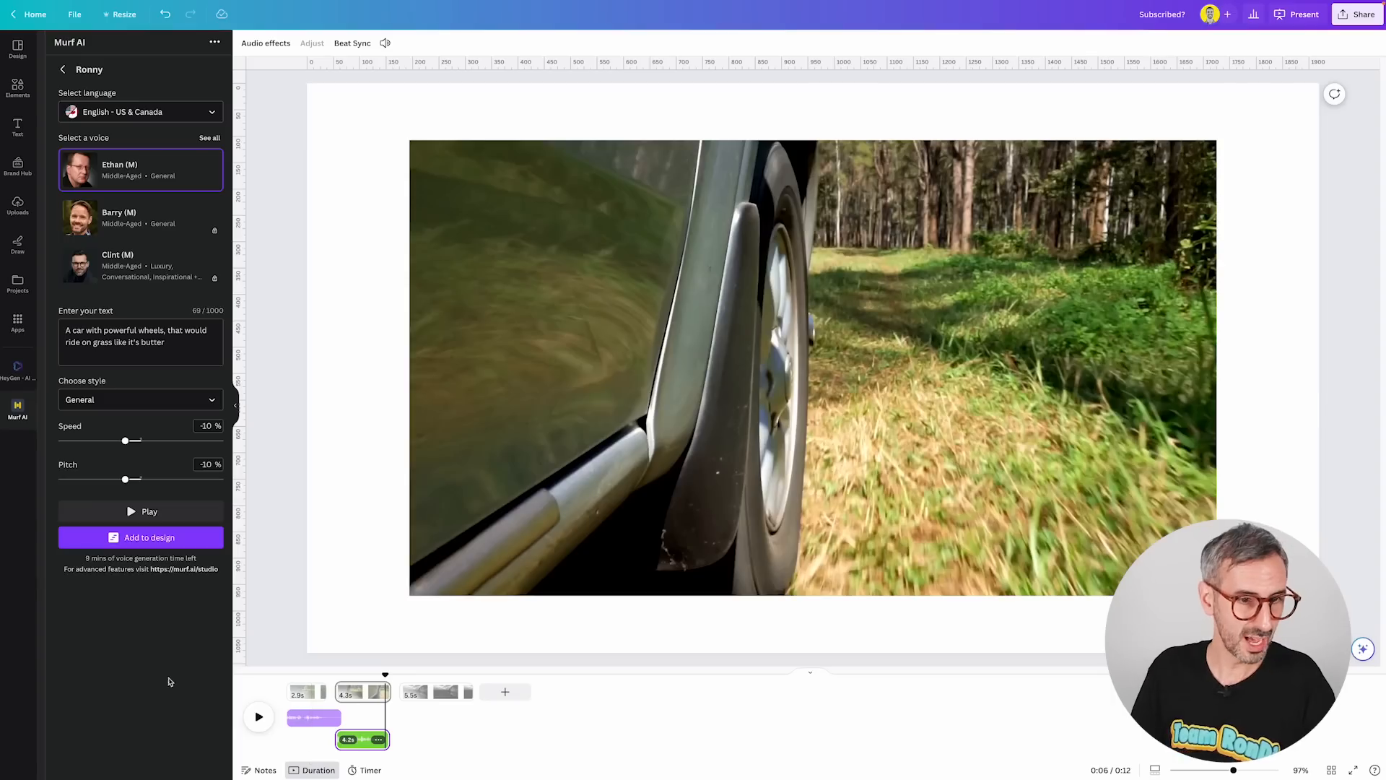
Copy the murf.ai/studio link and open the Upgrade Plan page on the Murf website.
right_click(193, 569)
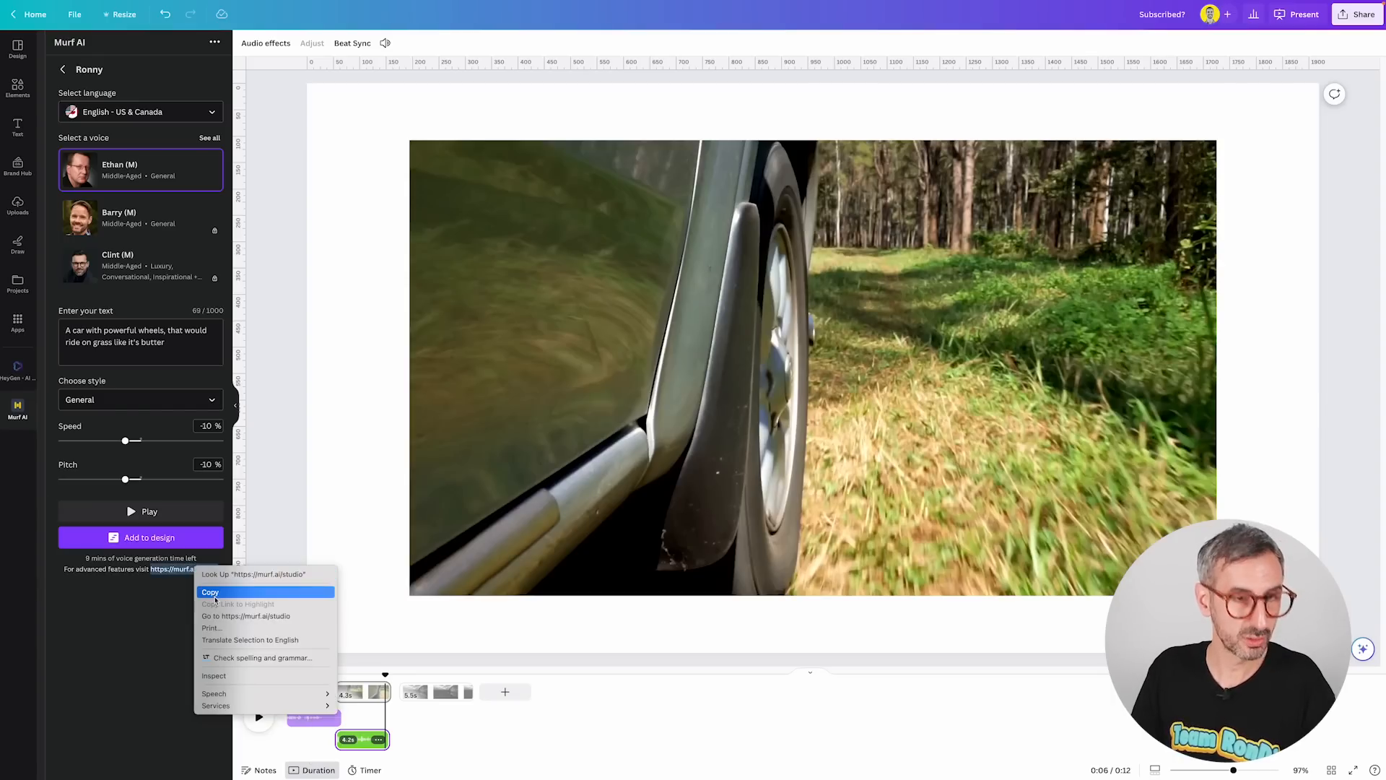
left_click(210, 594)
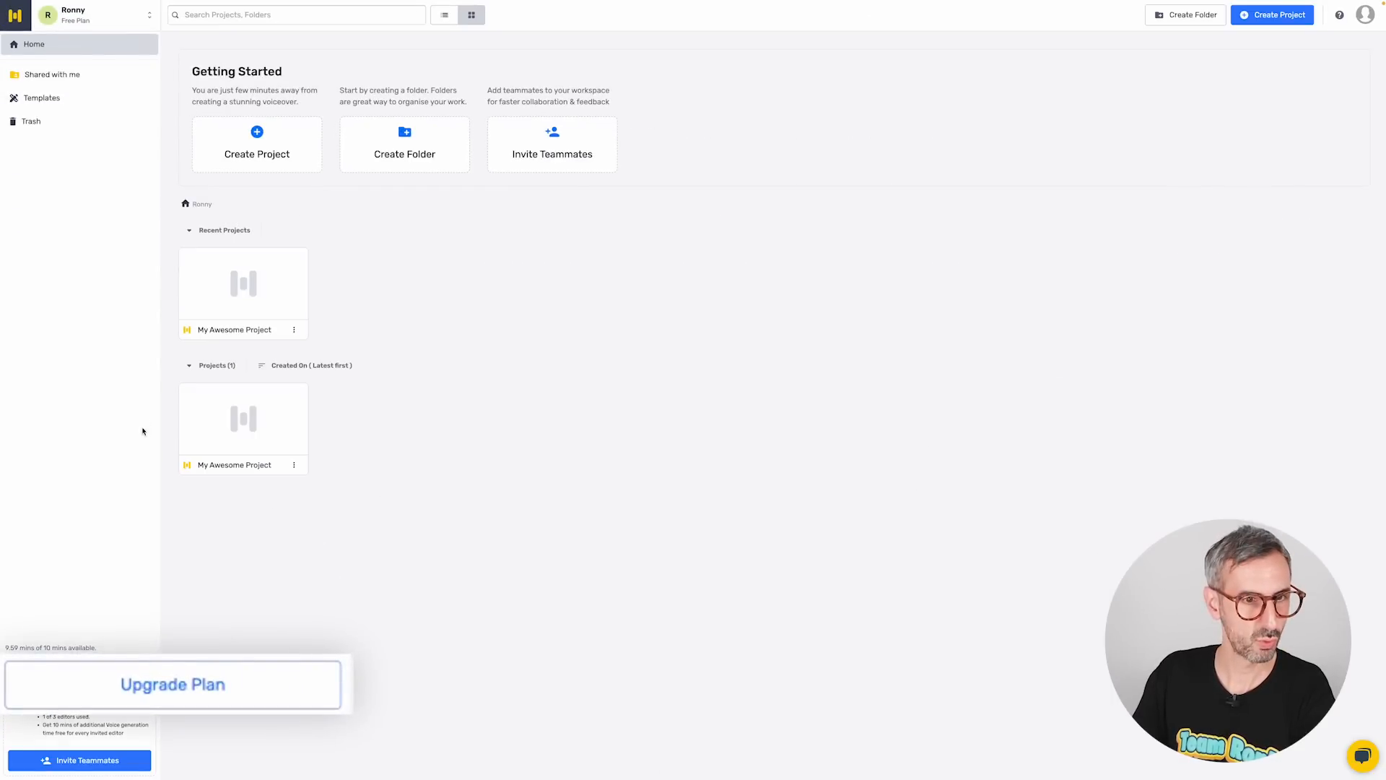
left_click(85, 689)
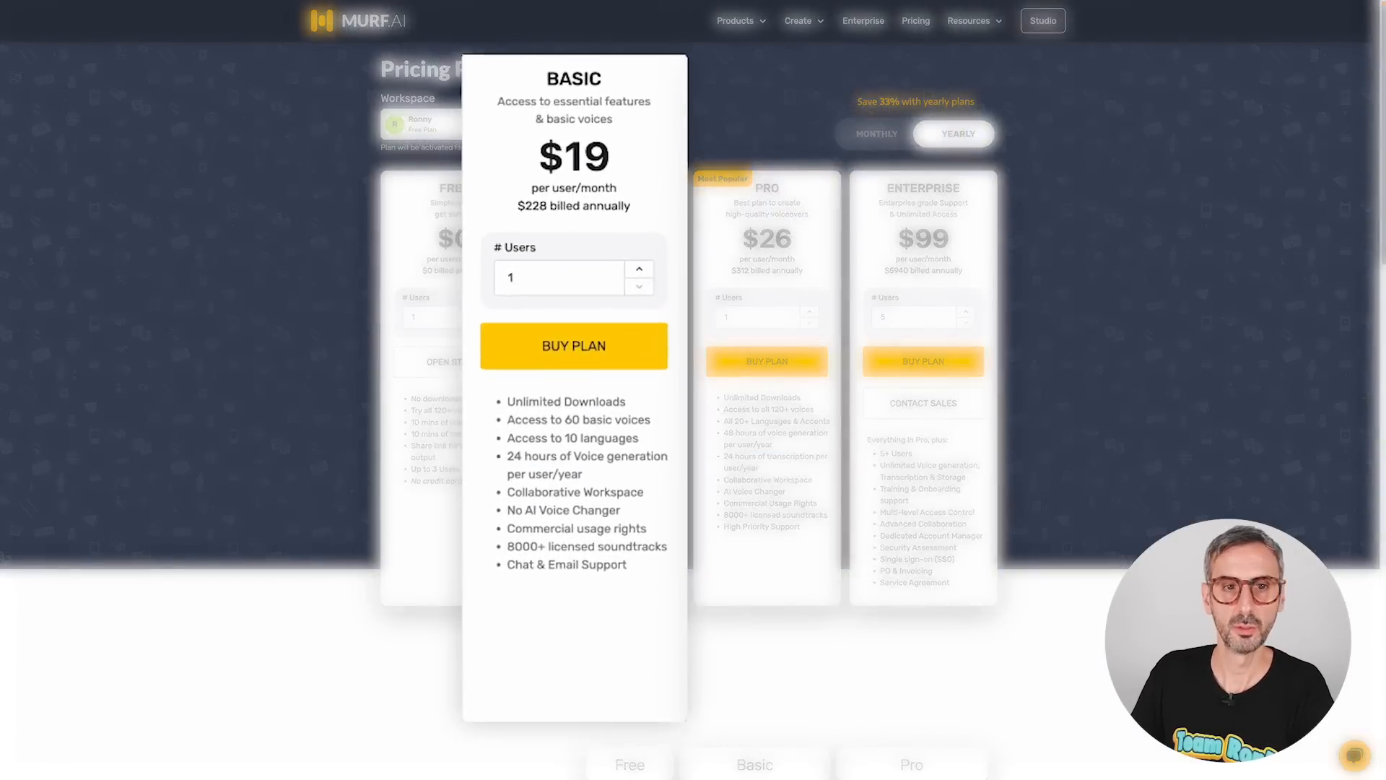
Review the Basic and Pro plan prices and their included features.
left_click_drag(528, 153, 619, 140)
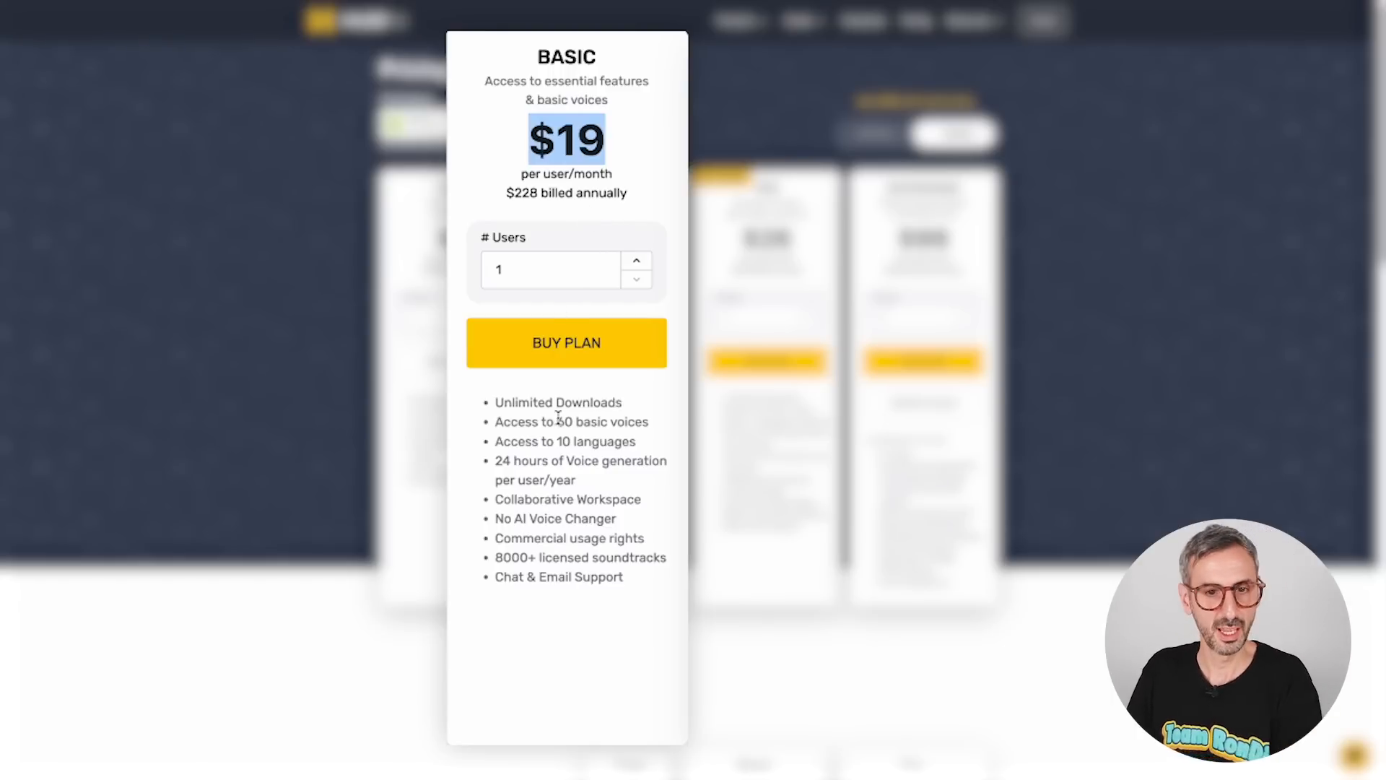
left_click_drag(496, 425, 645, 423)
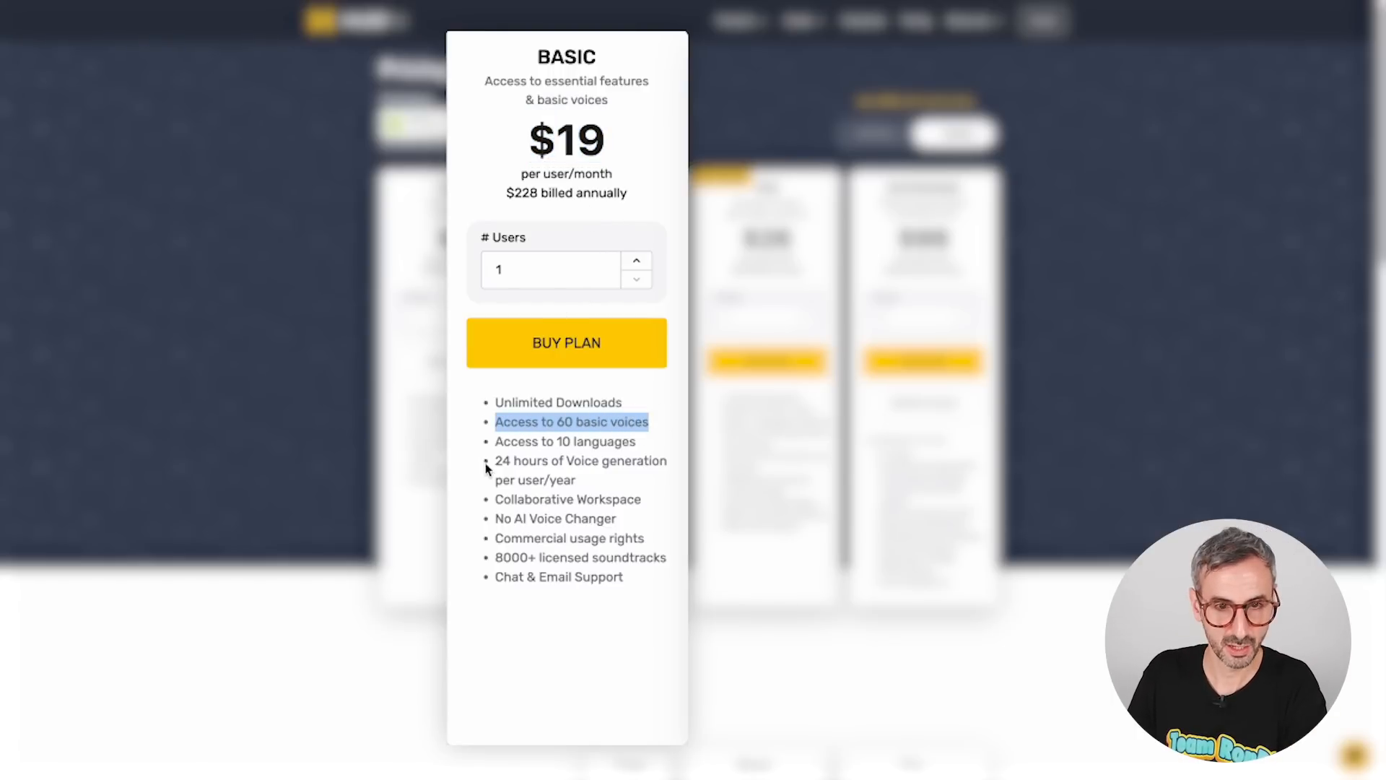
left_click_drag(497, 466, 557, 476)
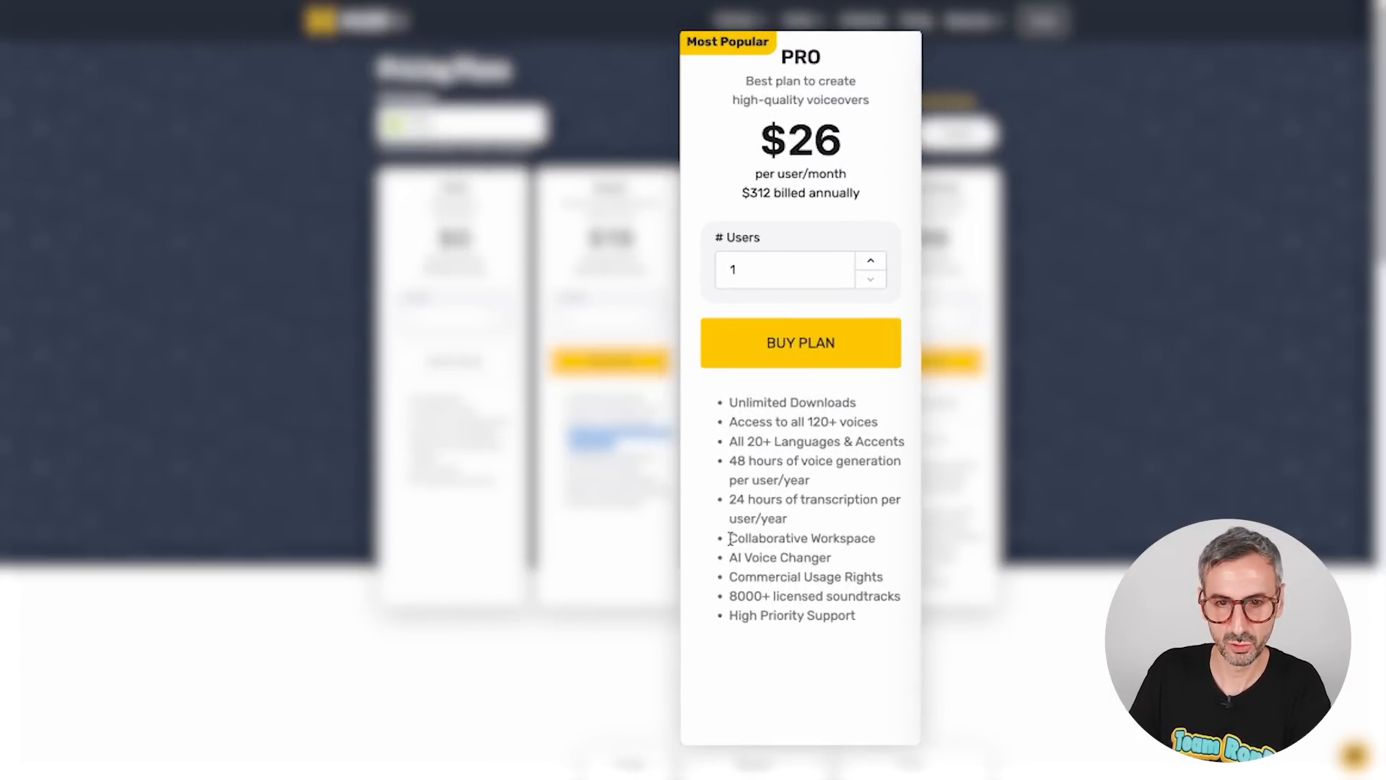
left_click_drag(731, 460, 836, 478)
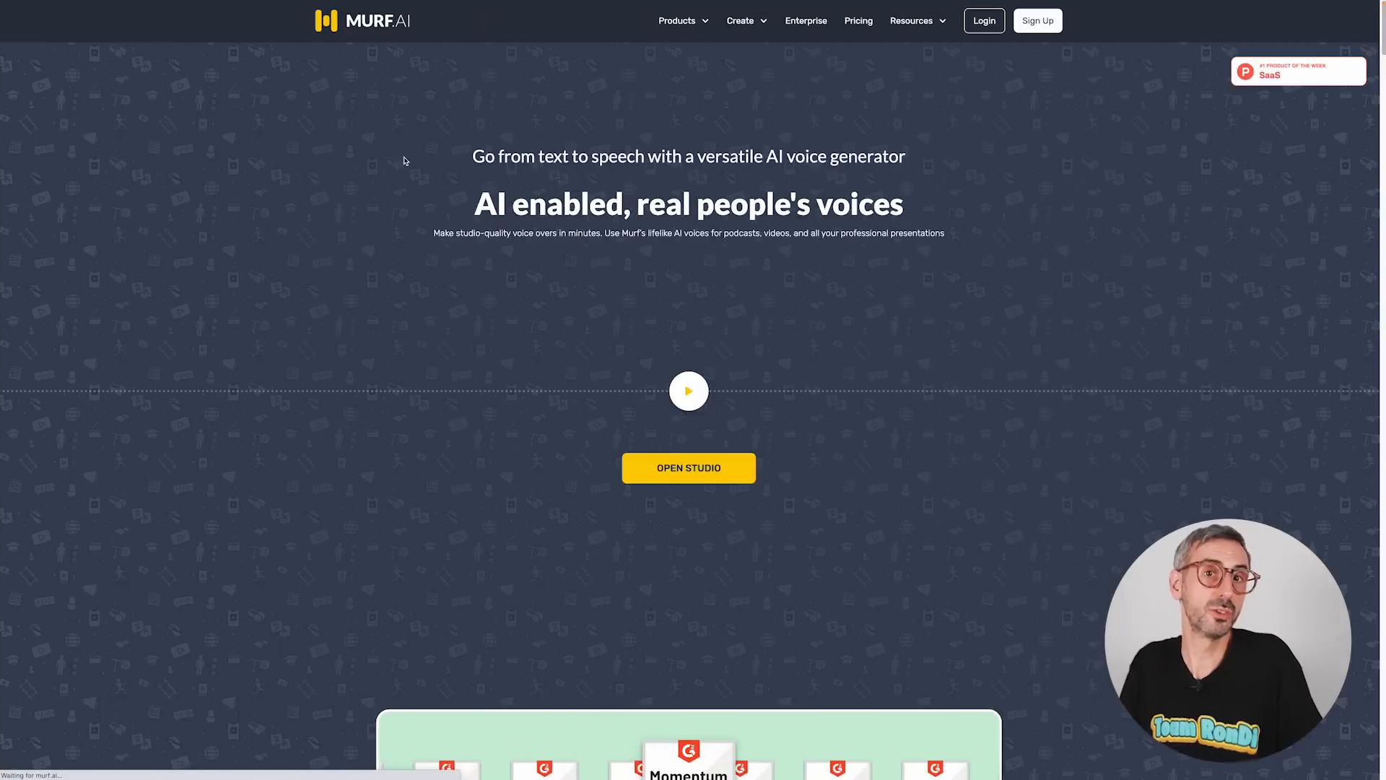
Scroll through the Murf AI homepage to examine its studio features and example voiceovers.
scroll(552, 313, "down", 6)
scroll(559, 327, "down", 12)
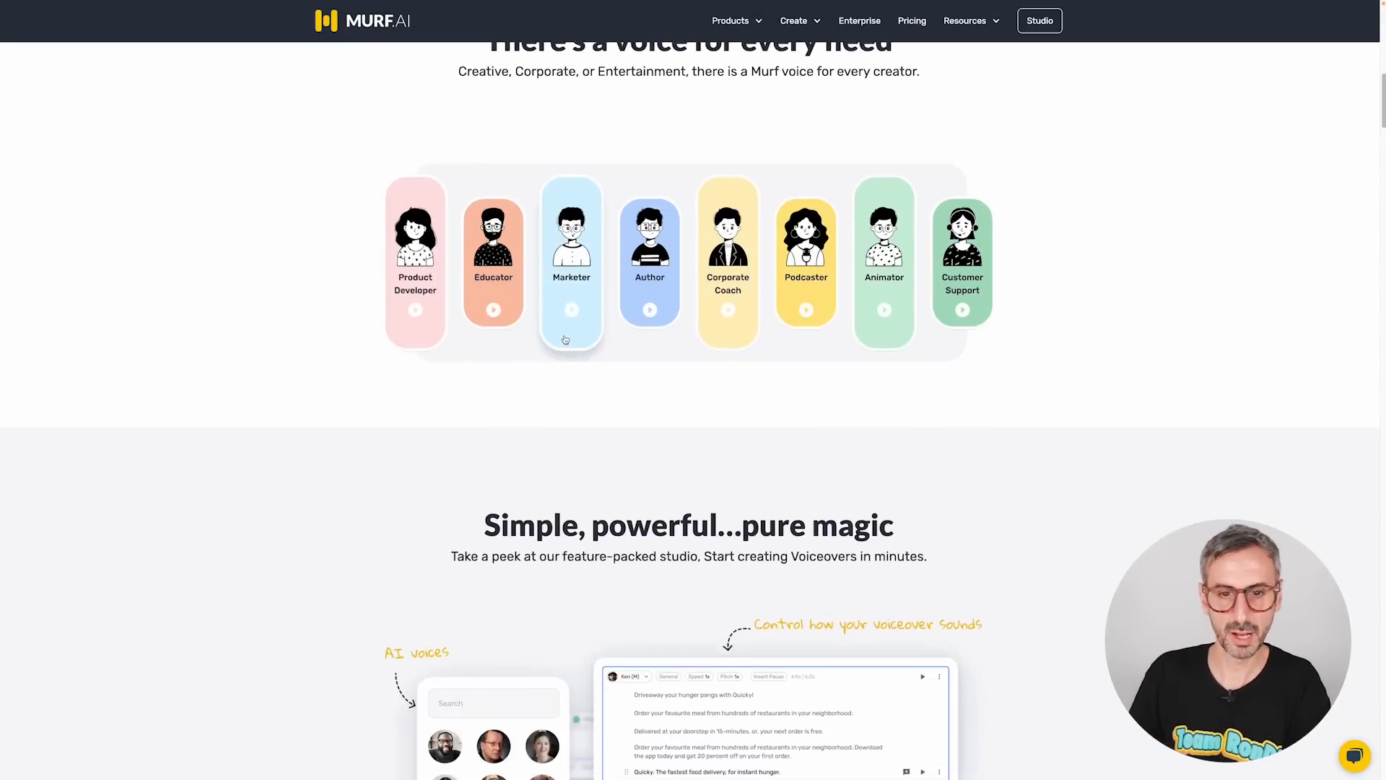
scroll(602, 468, "down", 5)
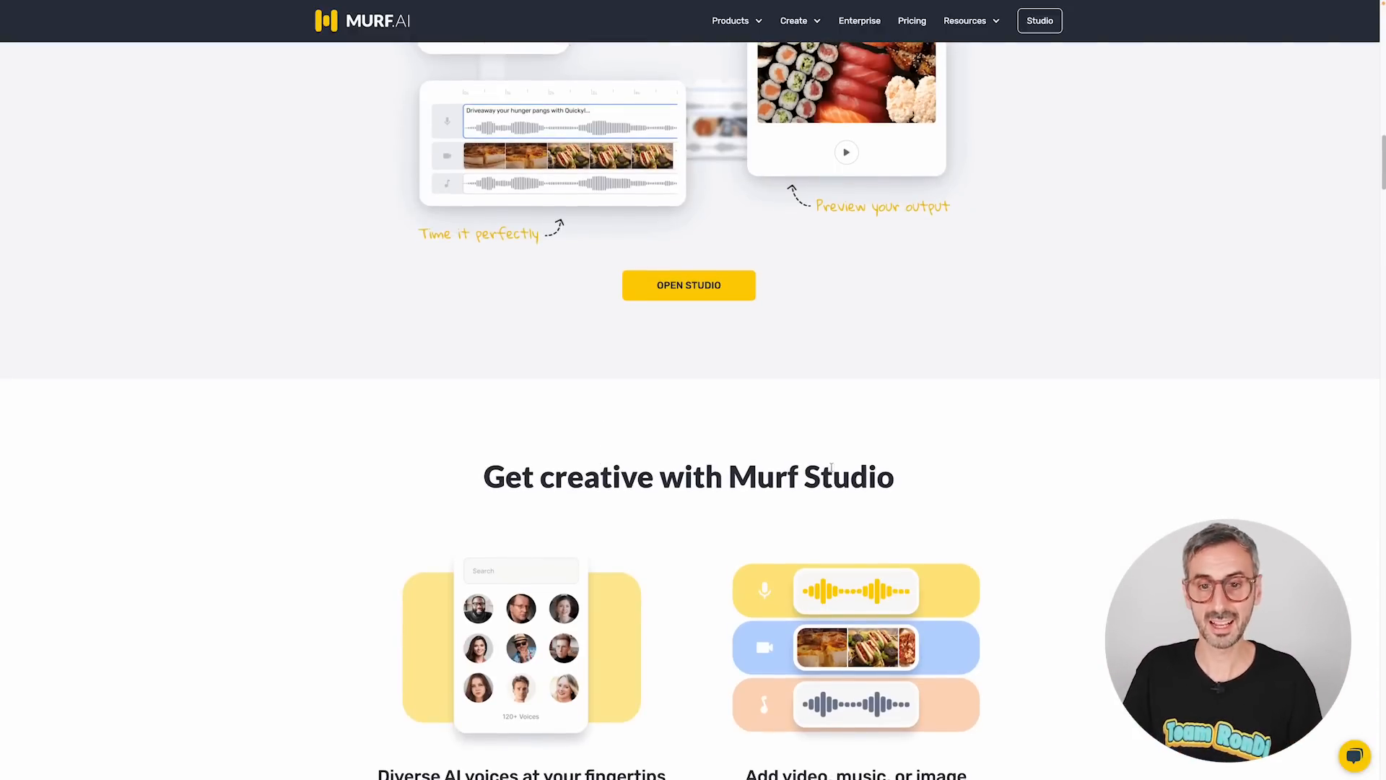
left_click_drag(728, 478, 944, 470)
scroll(946, 477, "down", 3)
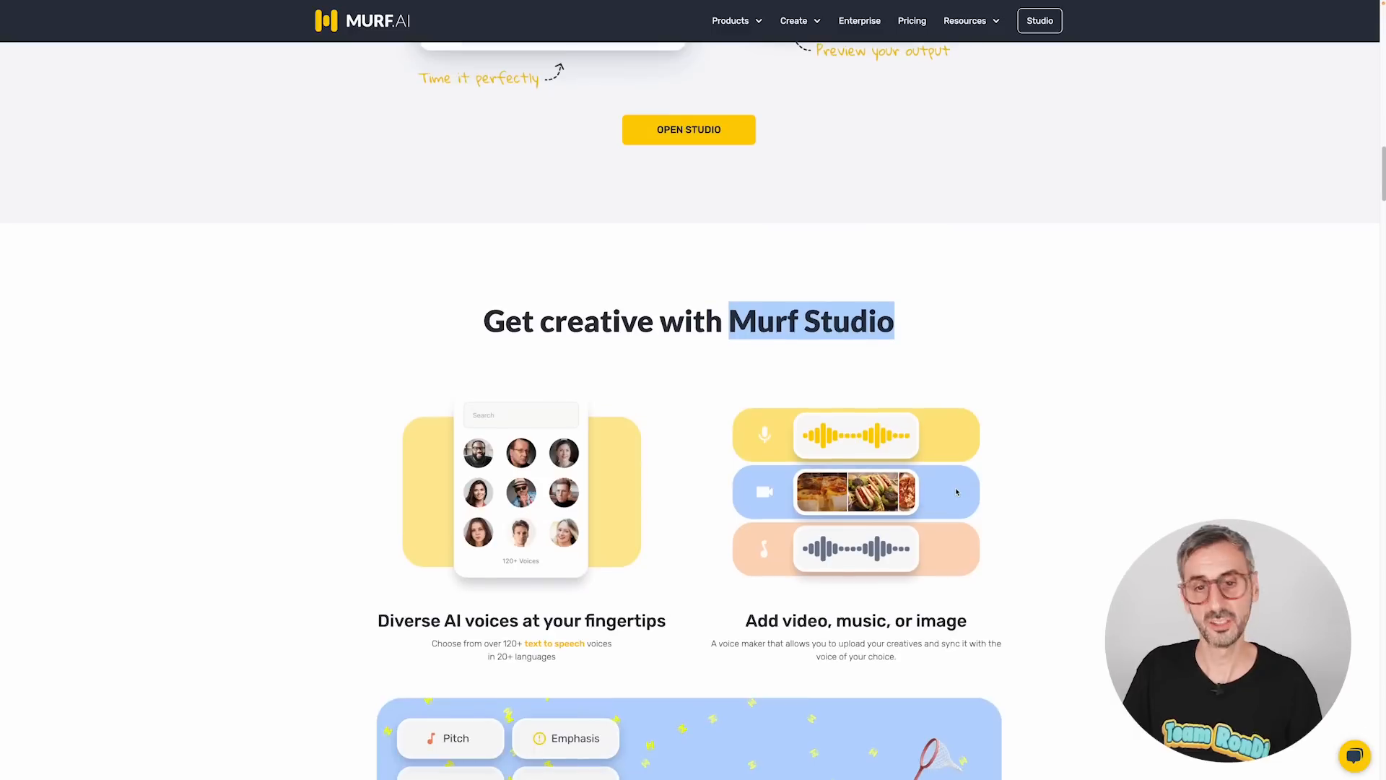
scroll(954, 497, "down", 9)
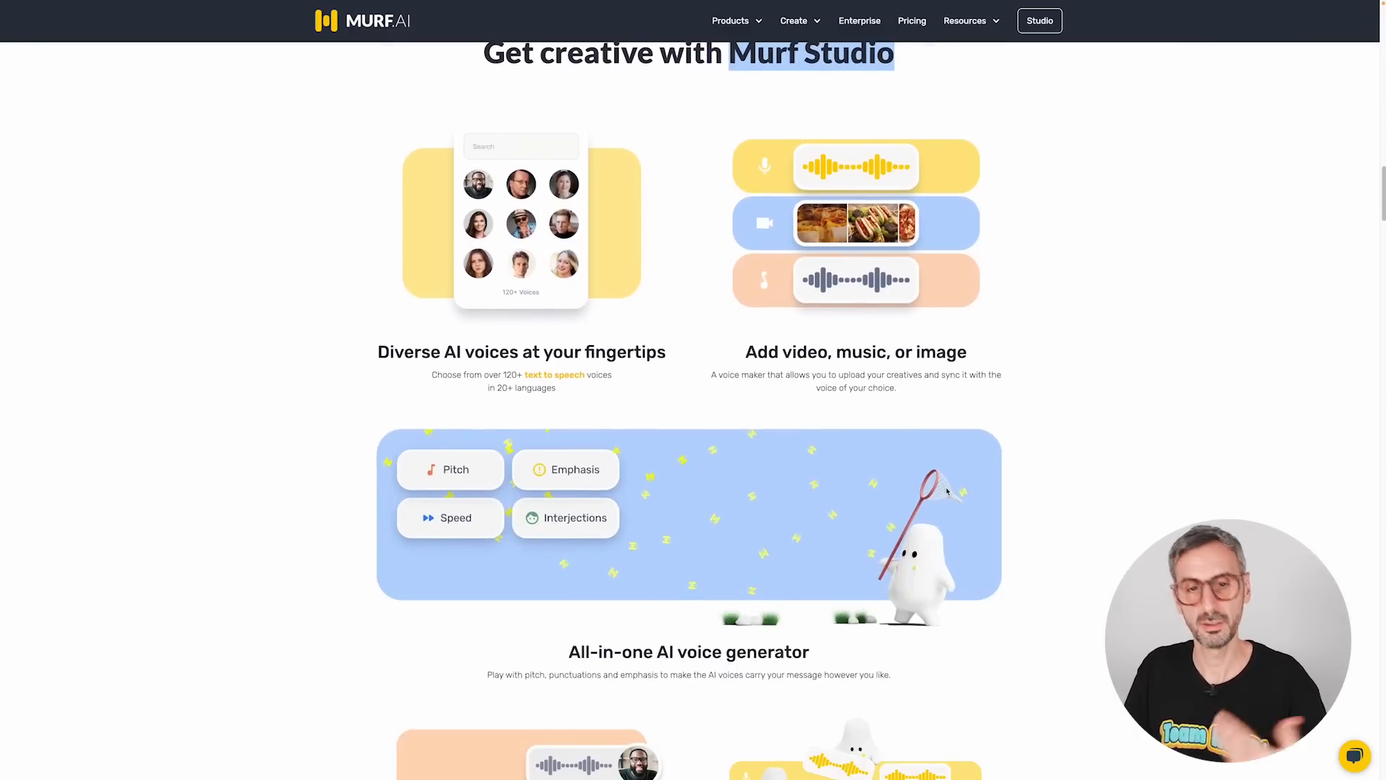
scroll(938, 486, "down", 10)
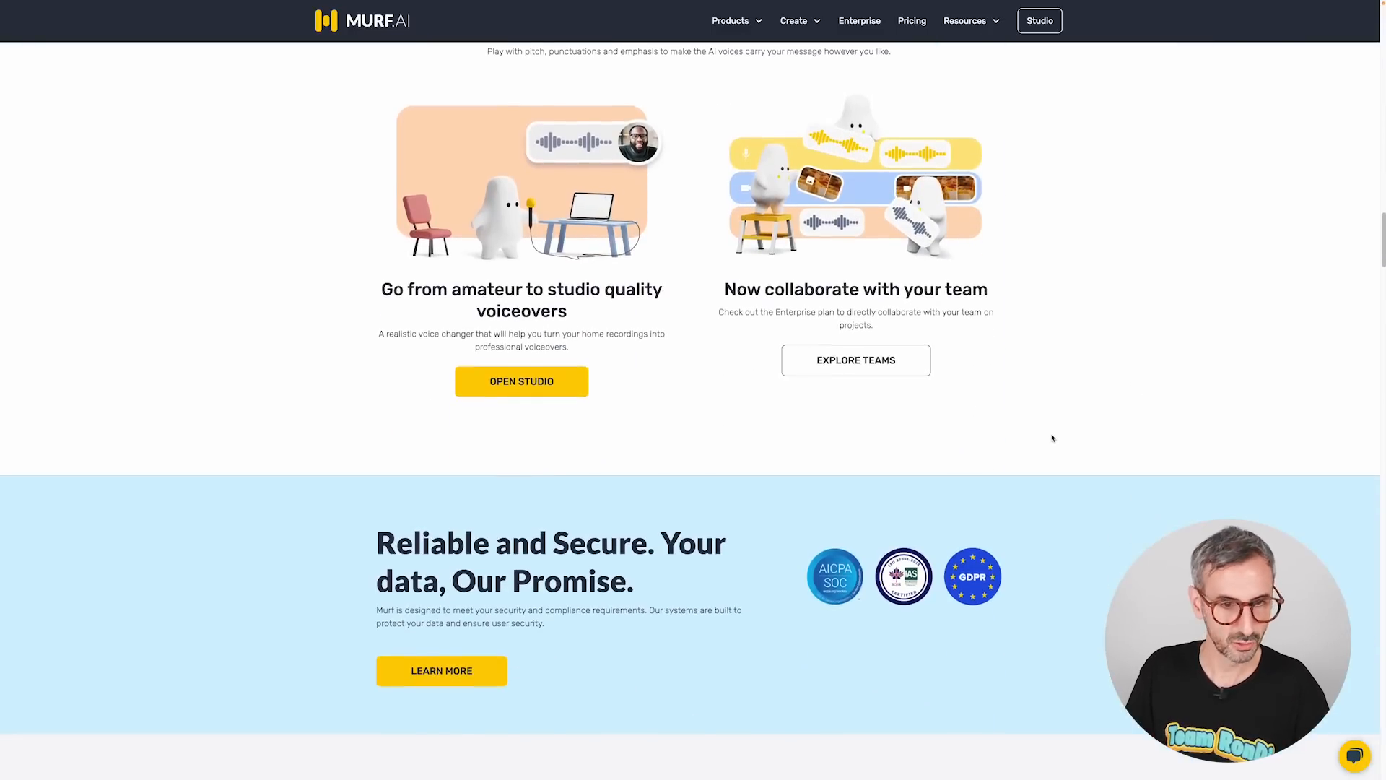
scroll(1053, 439, "down", 2)
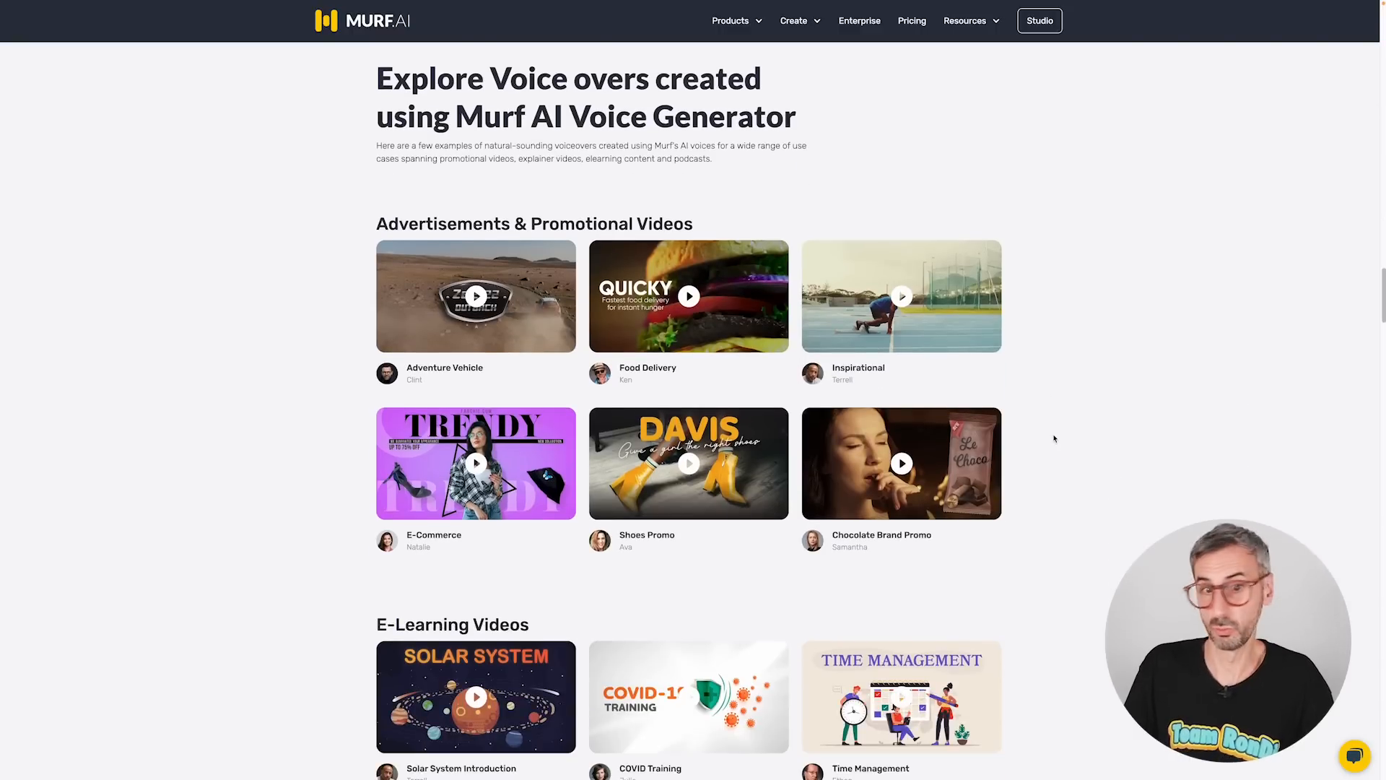
scroll(1054, 439, "down", 1)
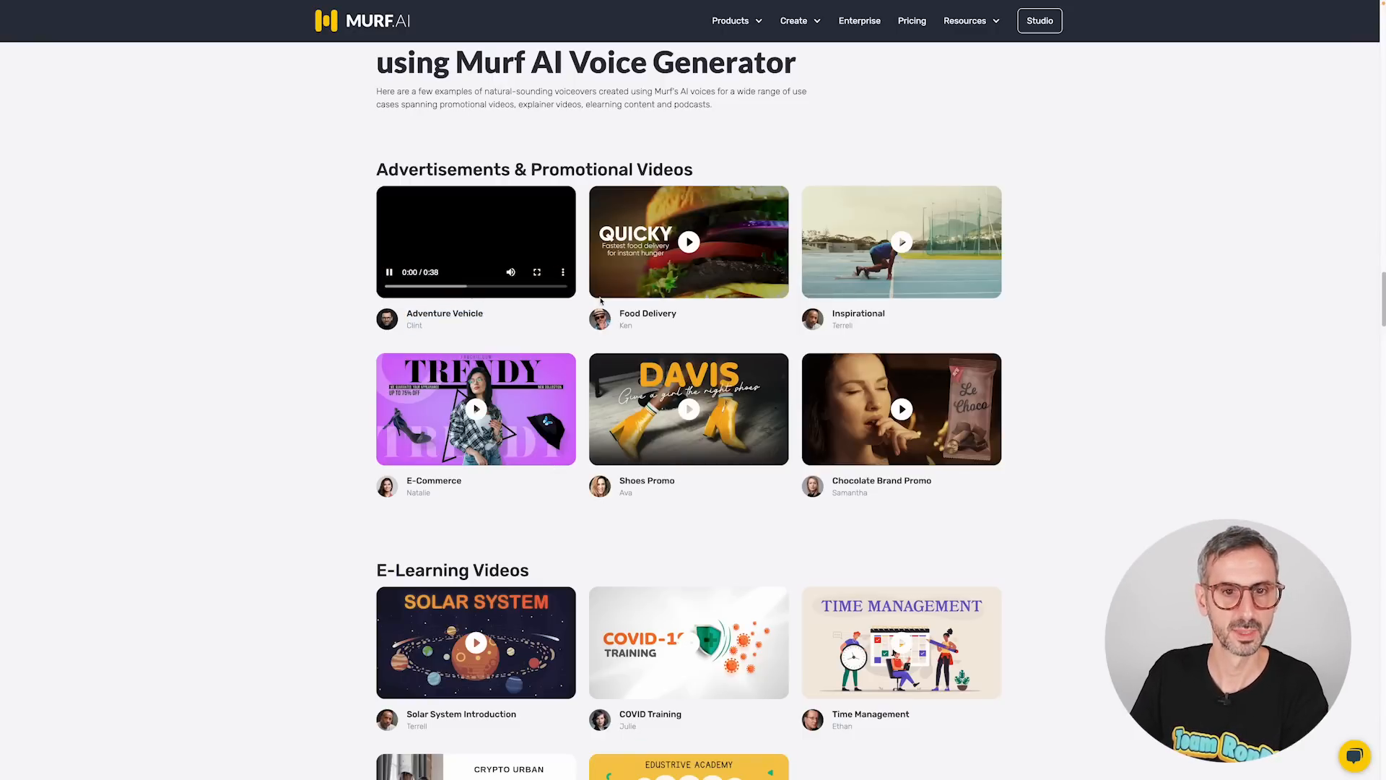
Play the Adventure Vehicle example voiceover video full screen and return to the examples page.
left_click(537, 273)
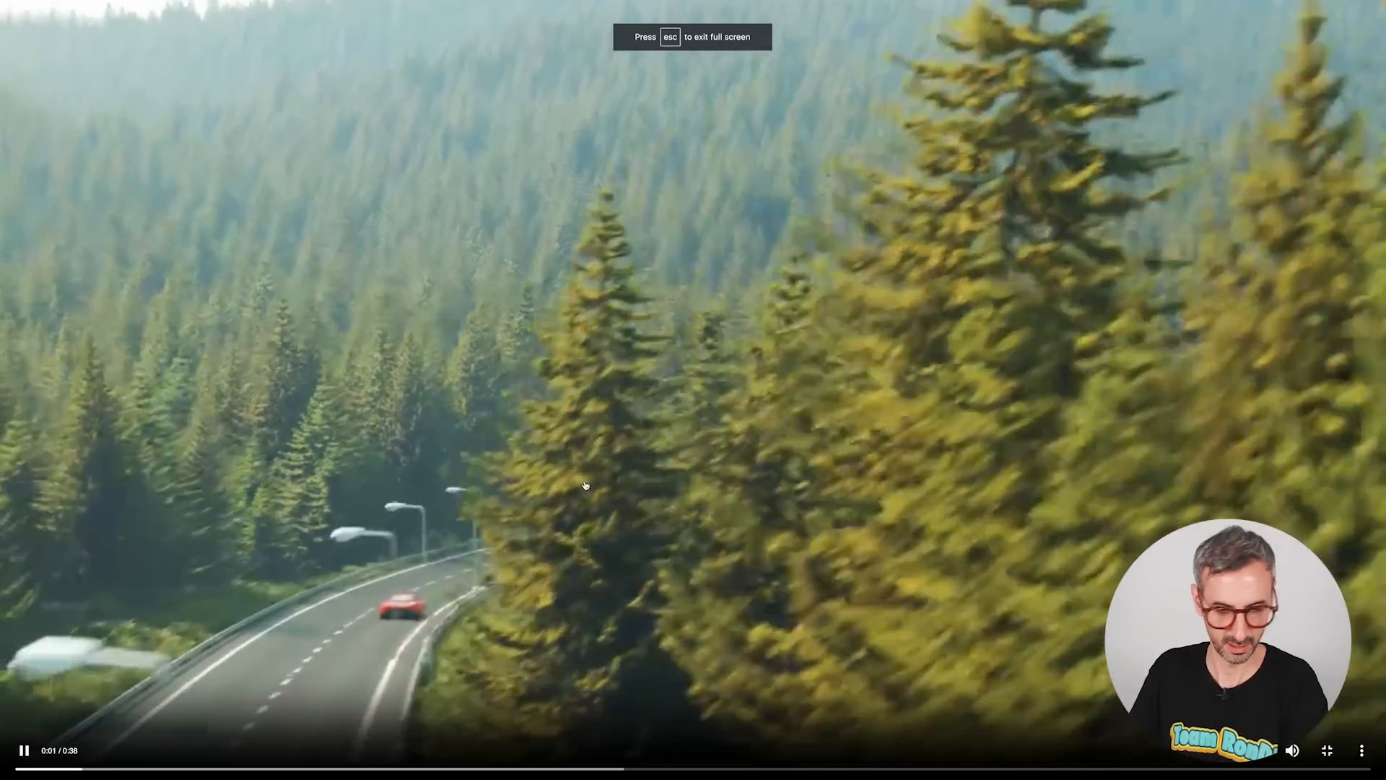
key("XF86AudioLowerVolume")
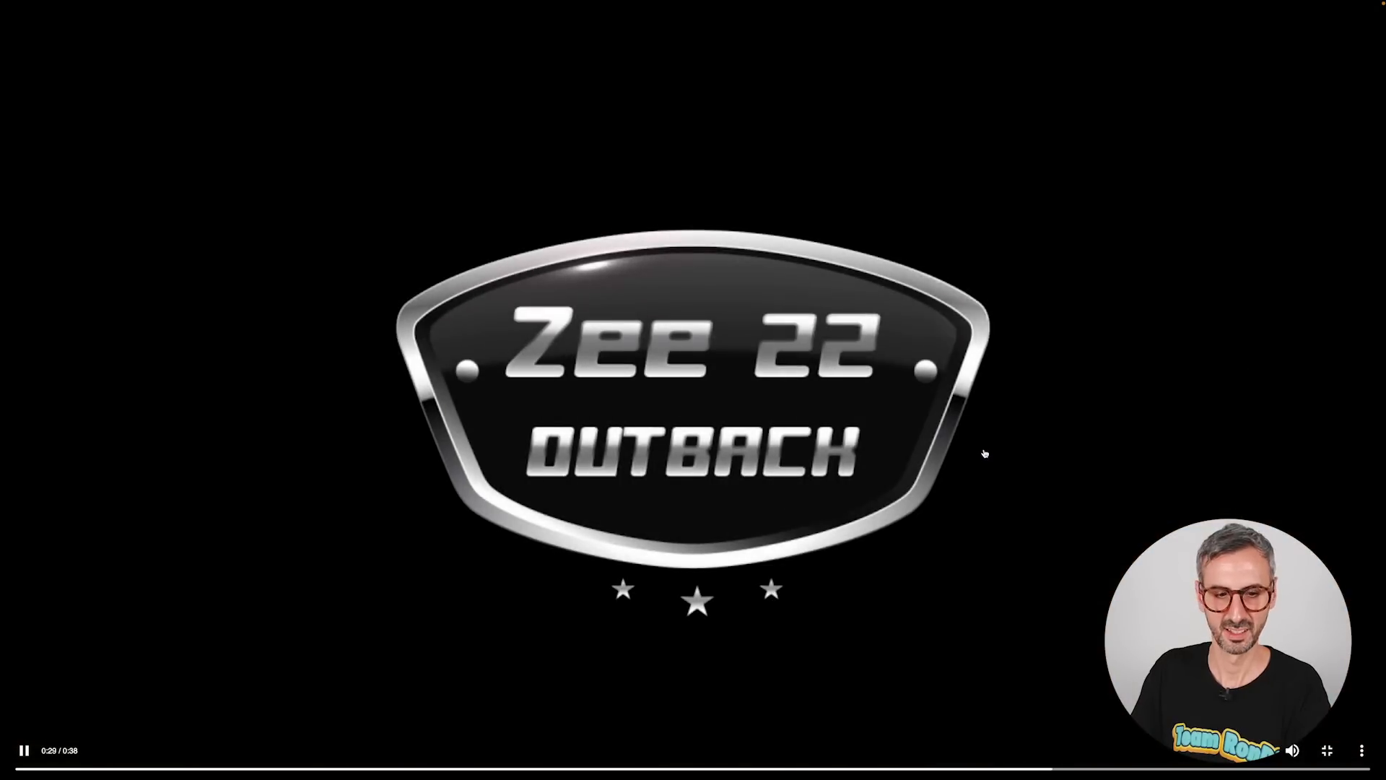
key("Escape")
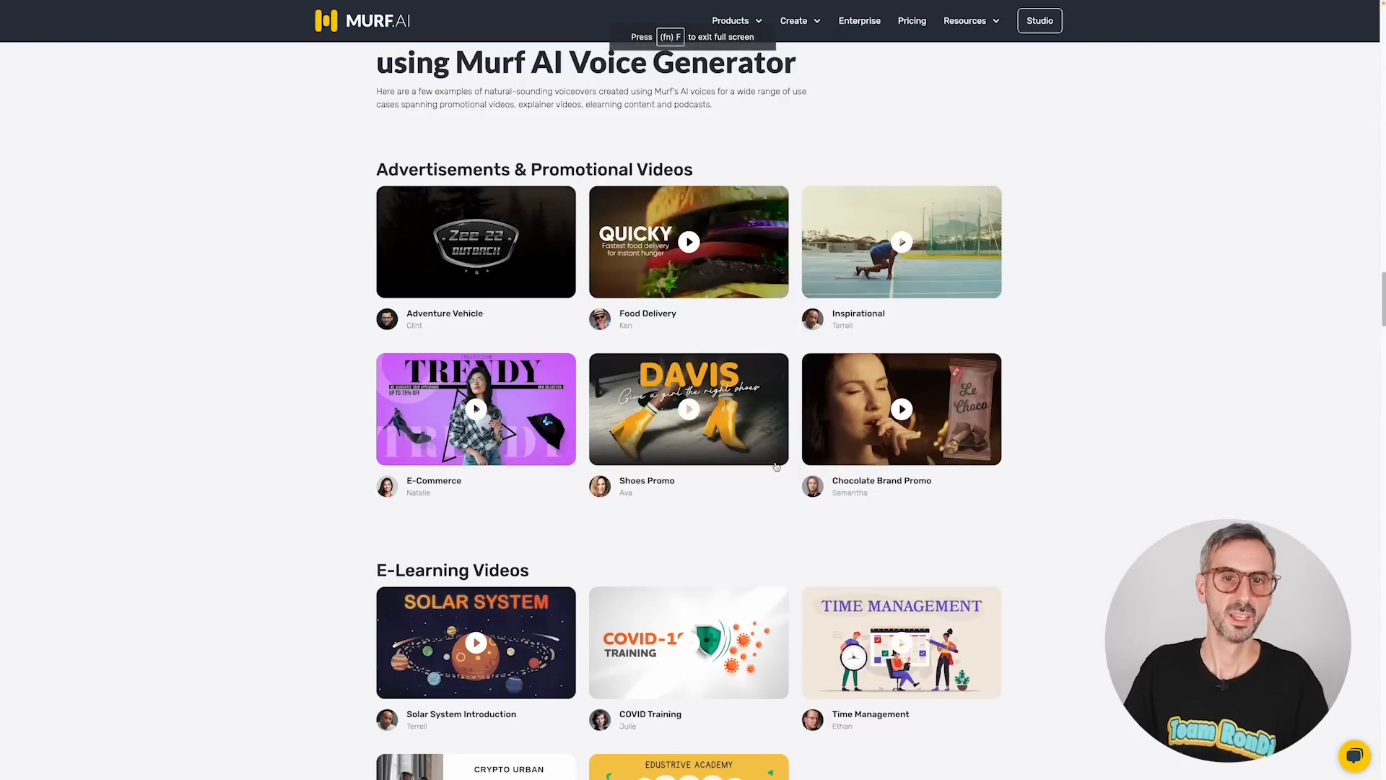
scroll(722, 434, "up", 1)
left_click(390, 301)
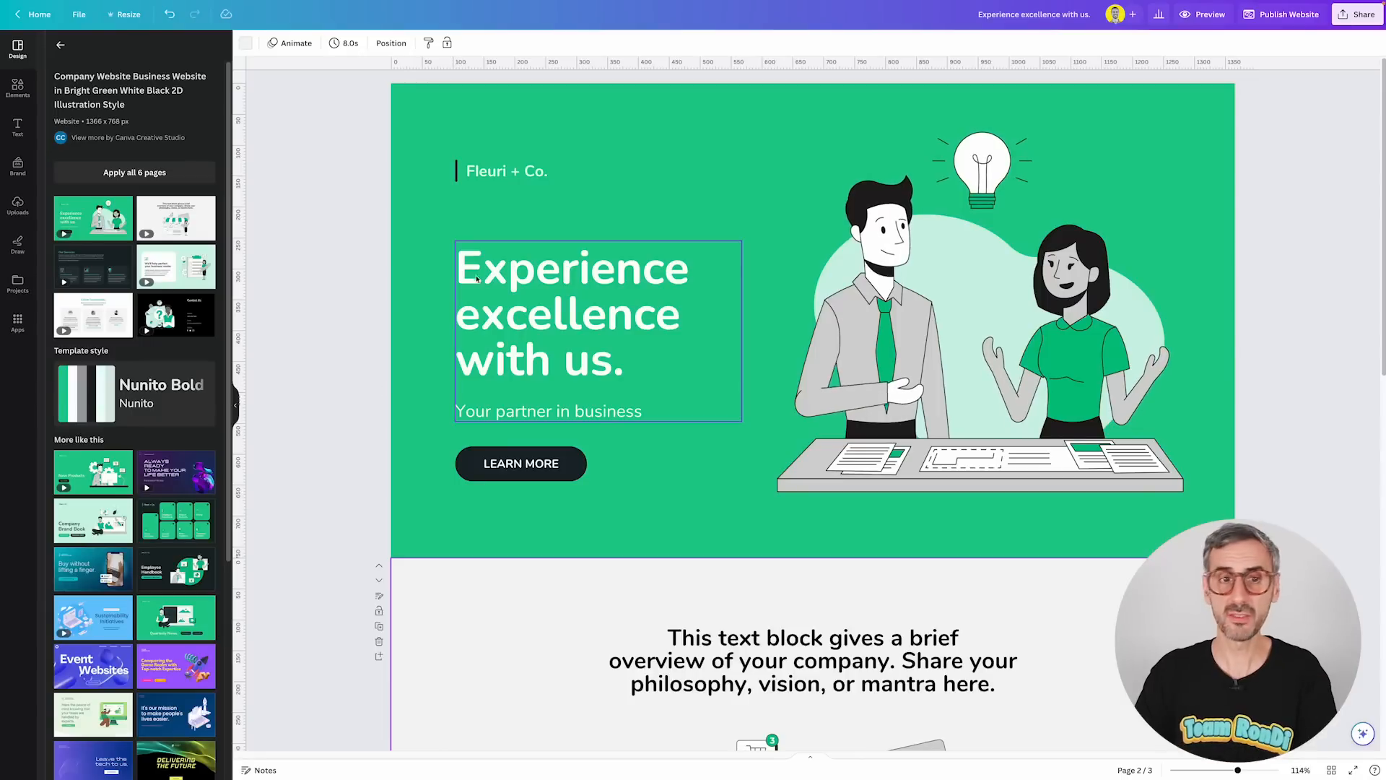
Open the CanBlob app from the Create something new section of the Canva apps.
scroll(710, 234, "down", 10)
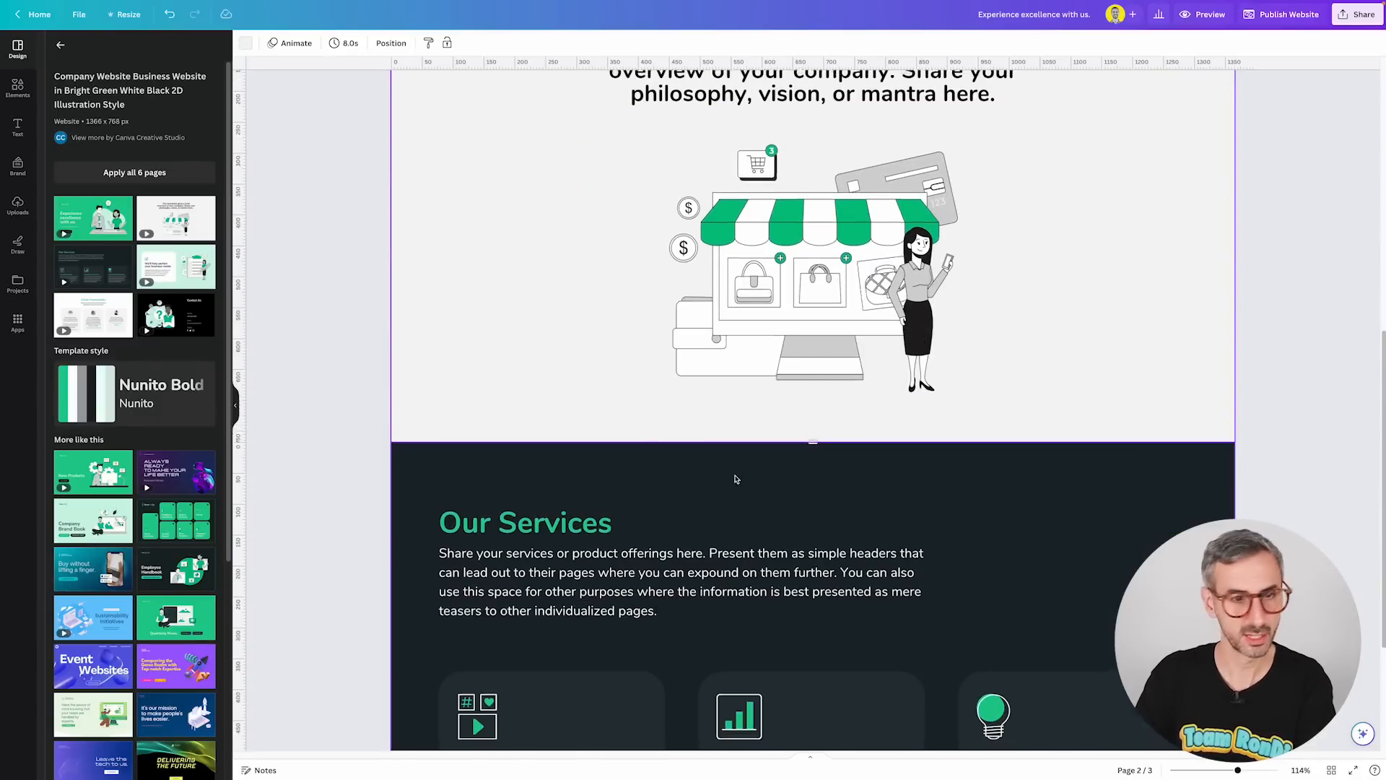
scroll(746, 495, "down", 2)
scroll(754, 502, "up", 12)
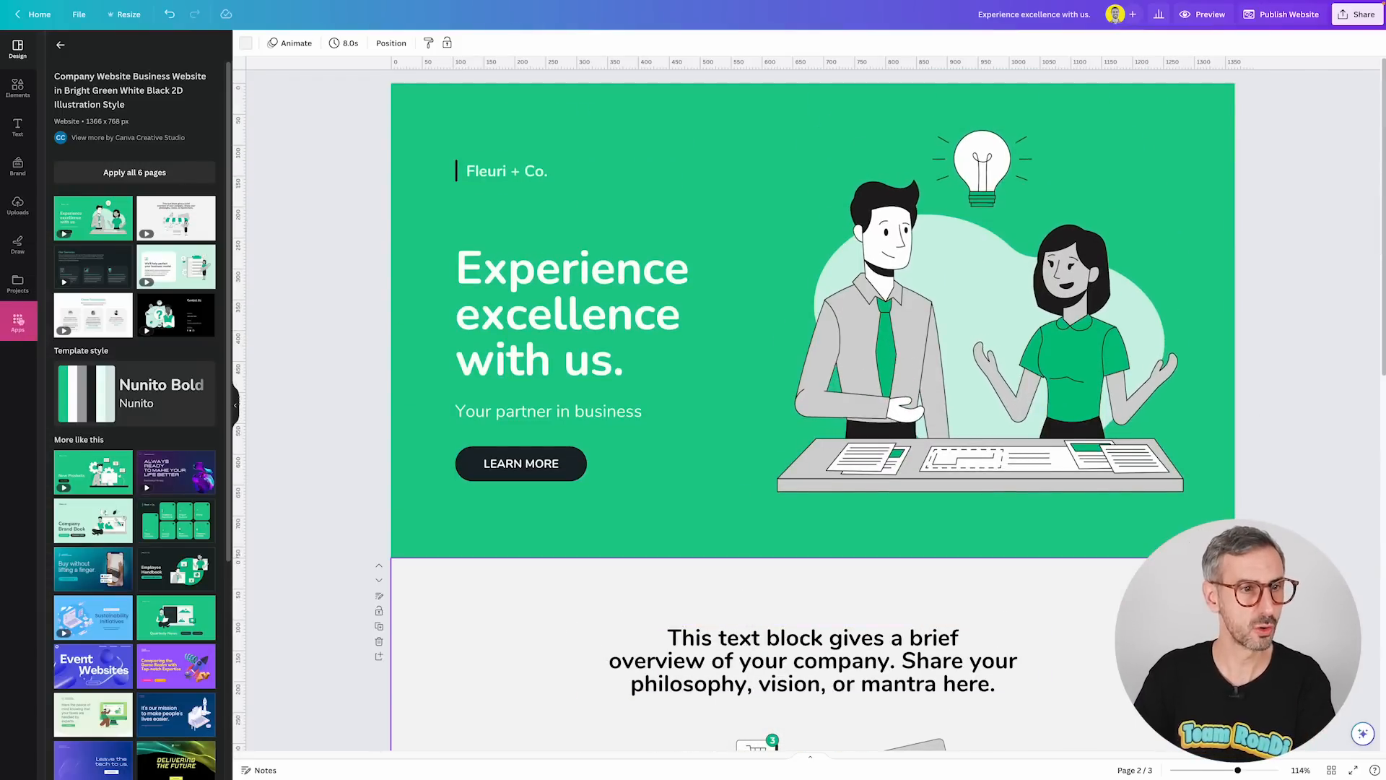
left_click(21, 322)
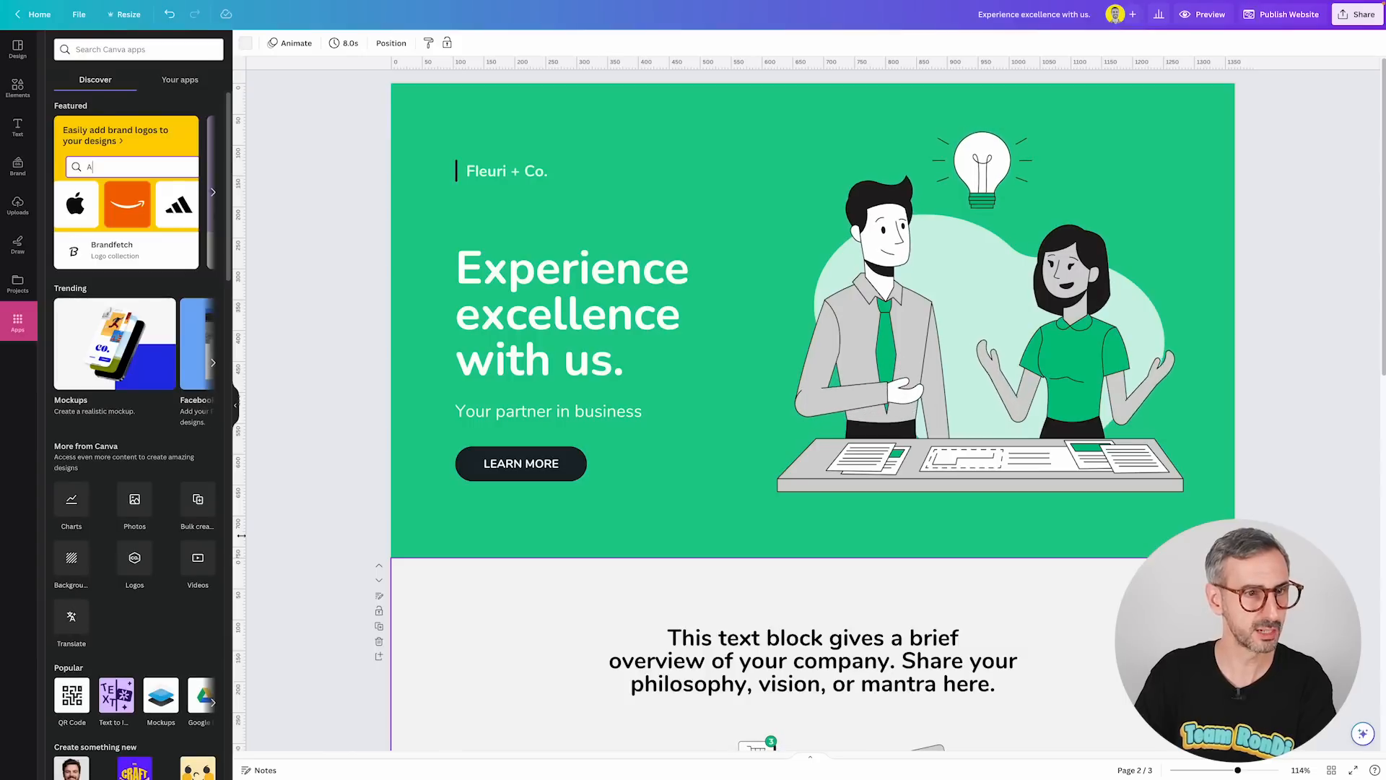
scroll(127, 508, "down", 5)
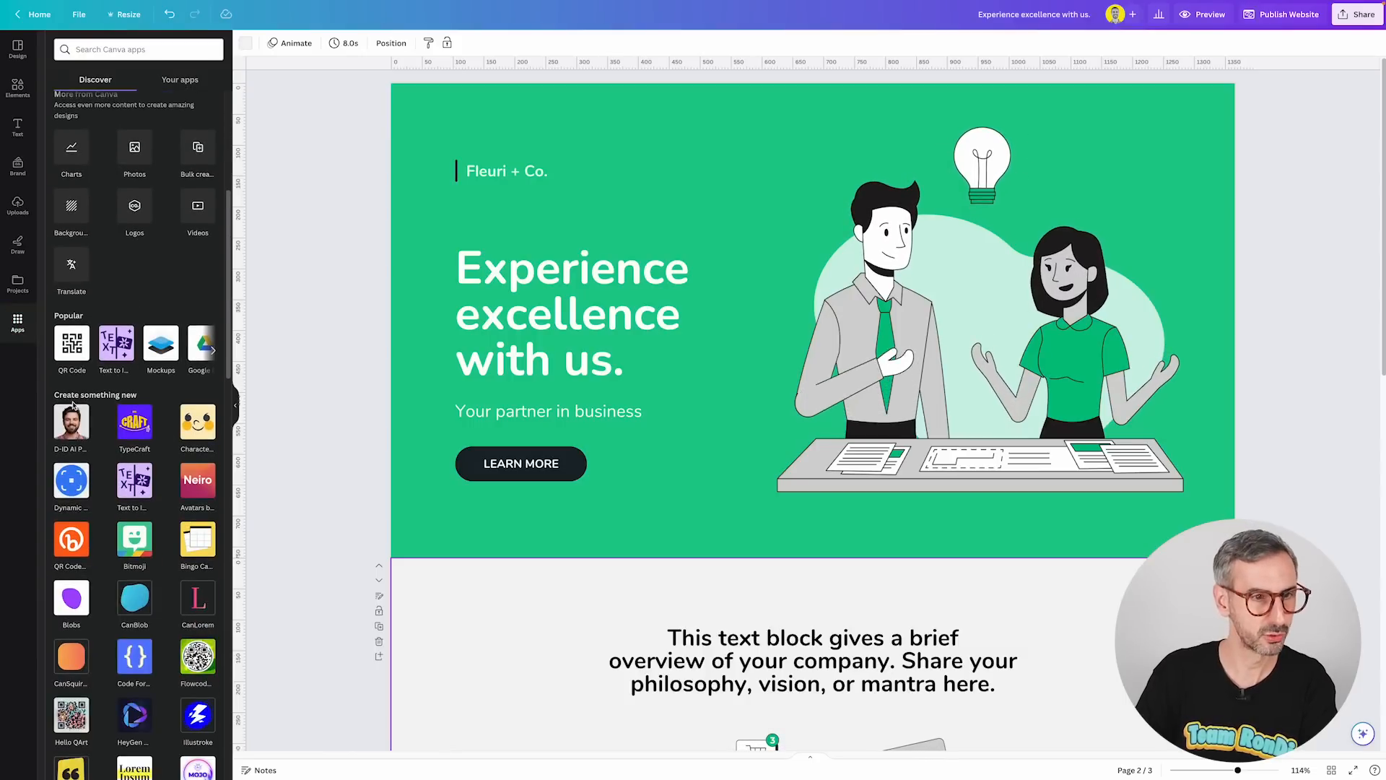
scroll(123, 502, "down", 2)
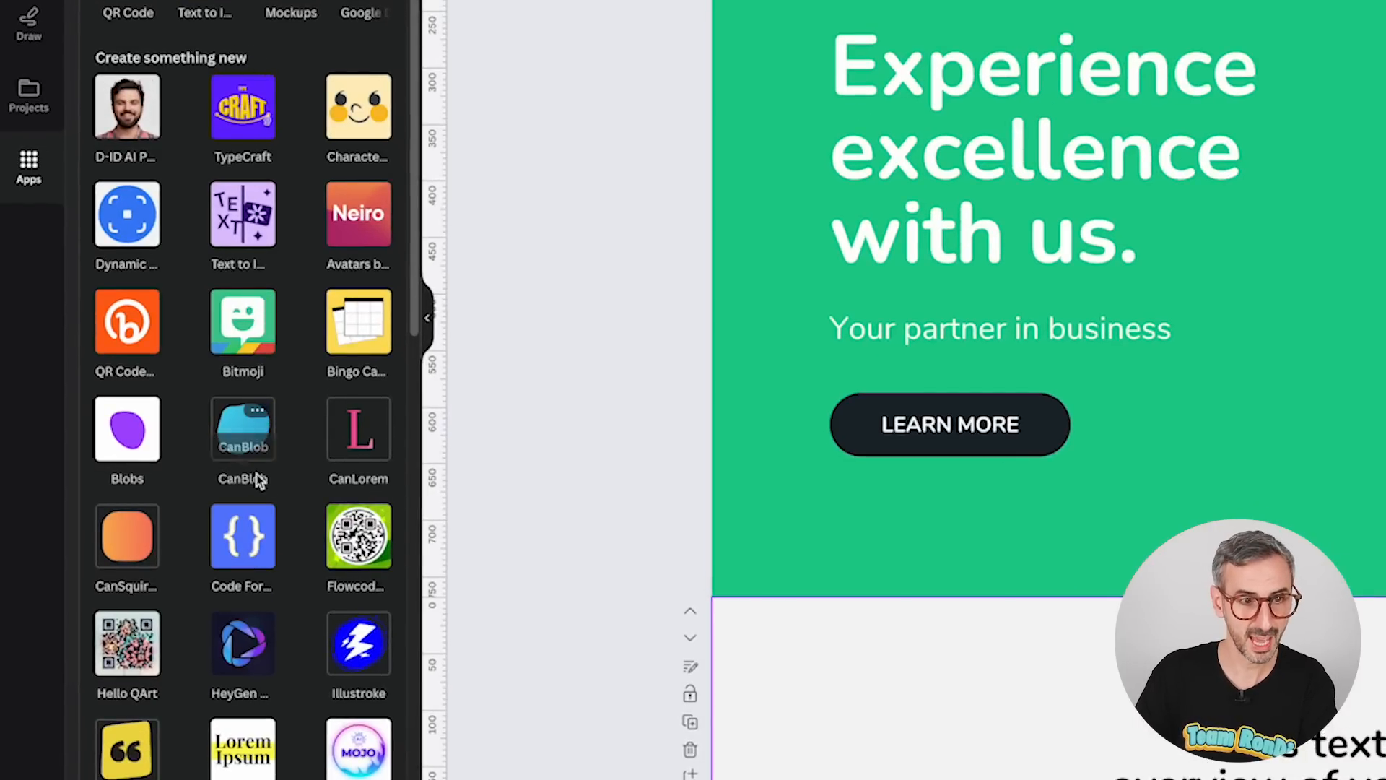
left_click(262, 413)
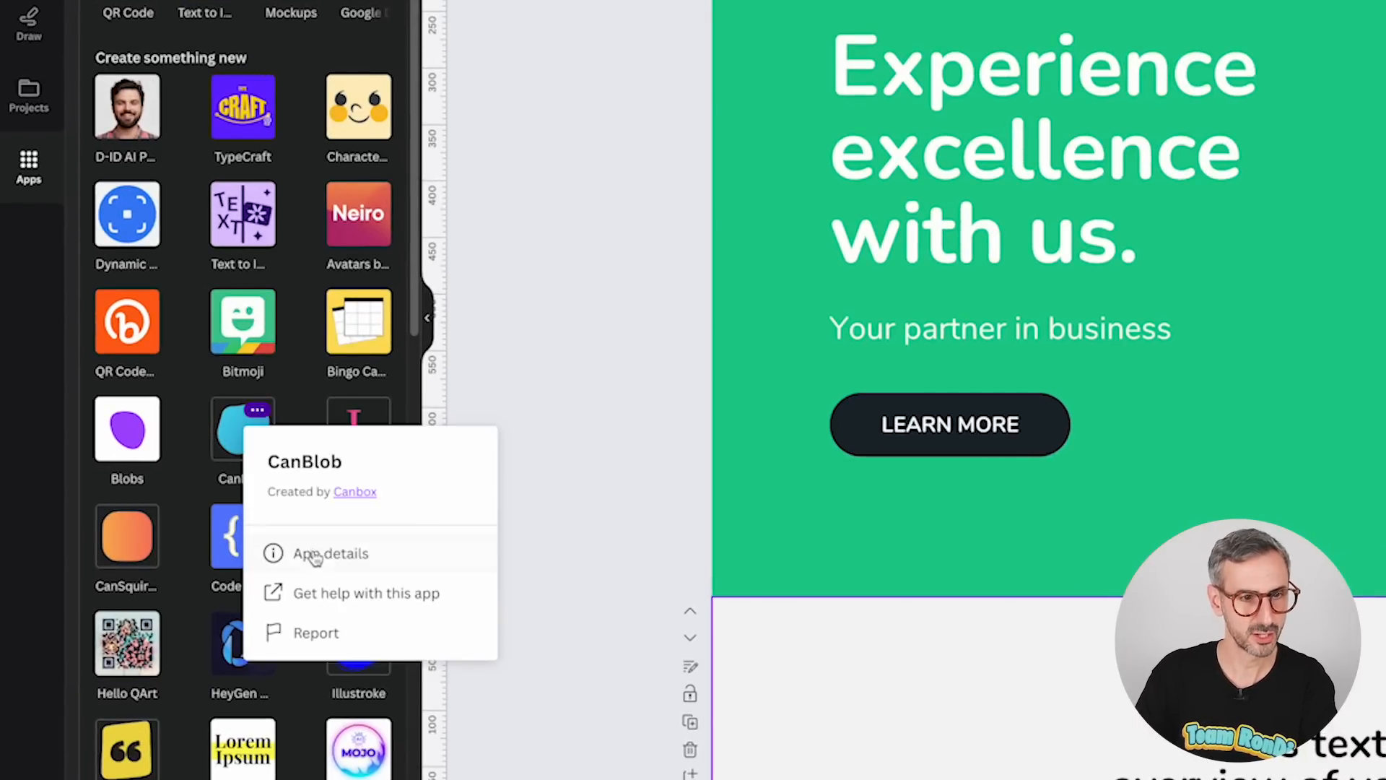
left_click(313, 556)
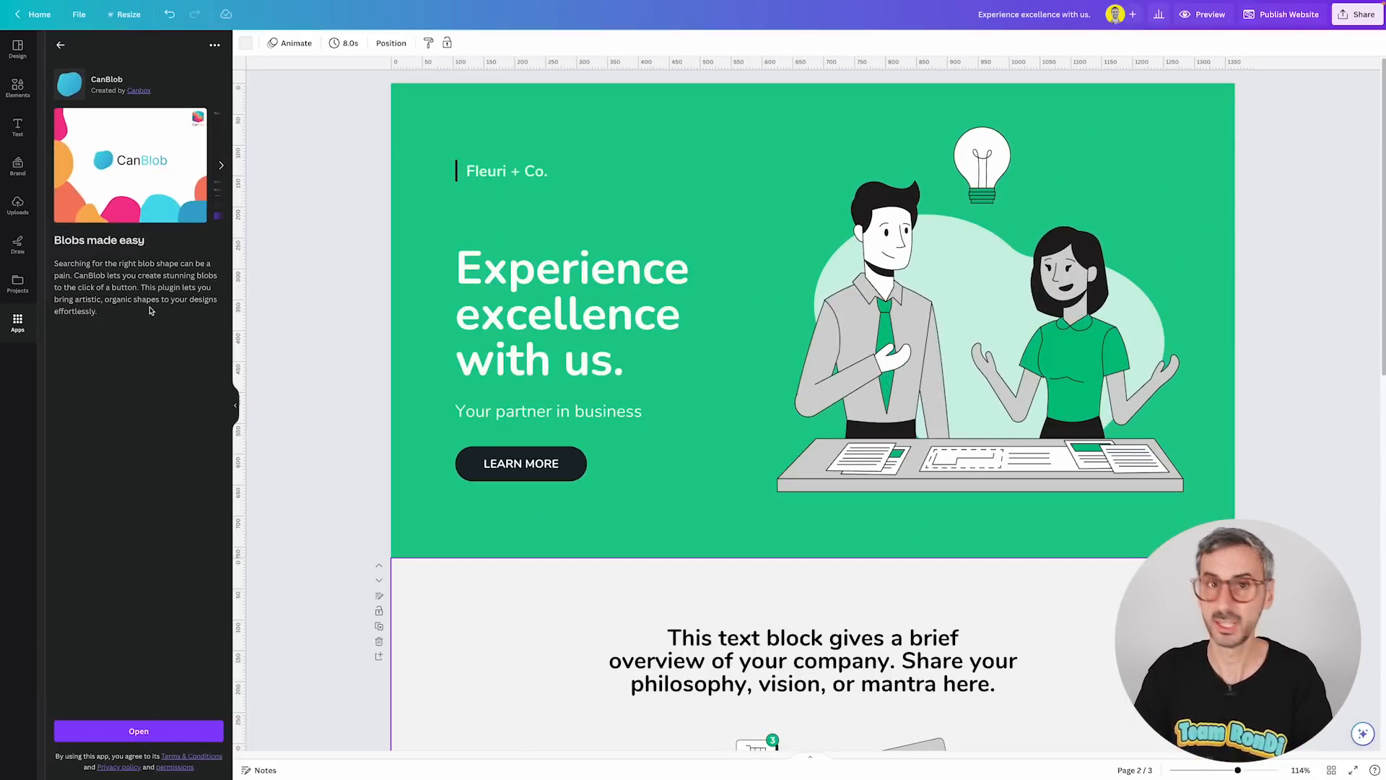
left_click(139, 730)
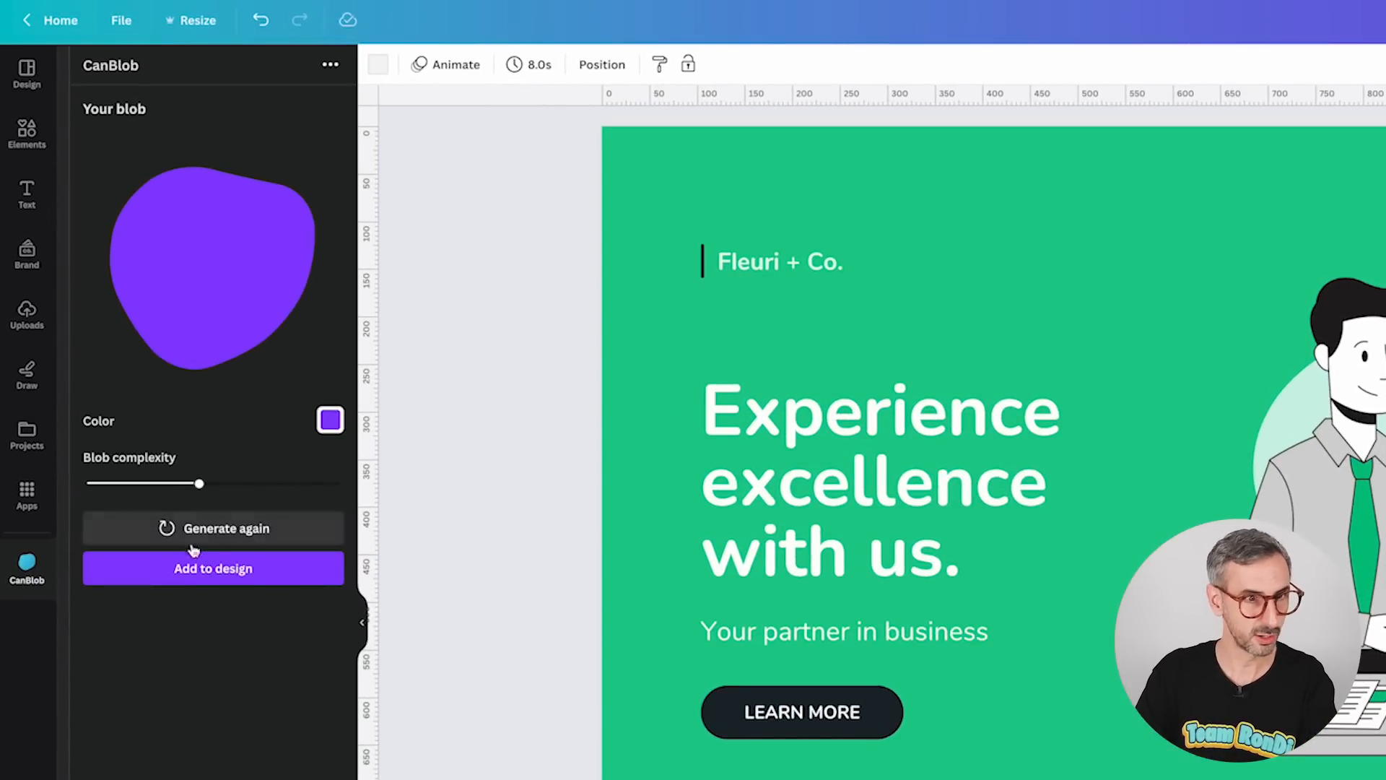
Try blob complexity values from 1 to 10, settling on 3.
mouse_move(199, 484)
left_click_drag(199, 485, 74, 484)
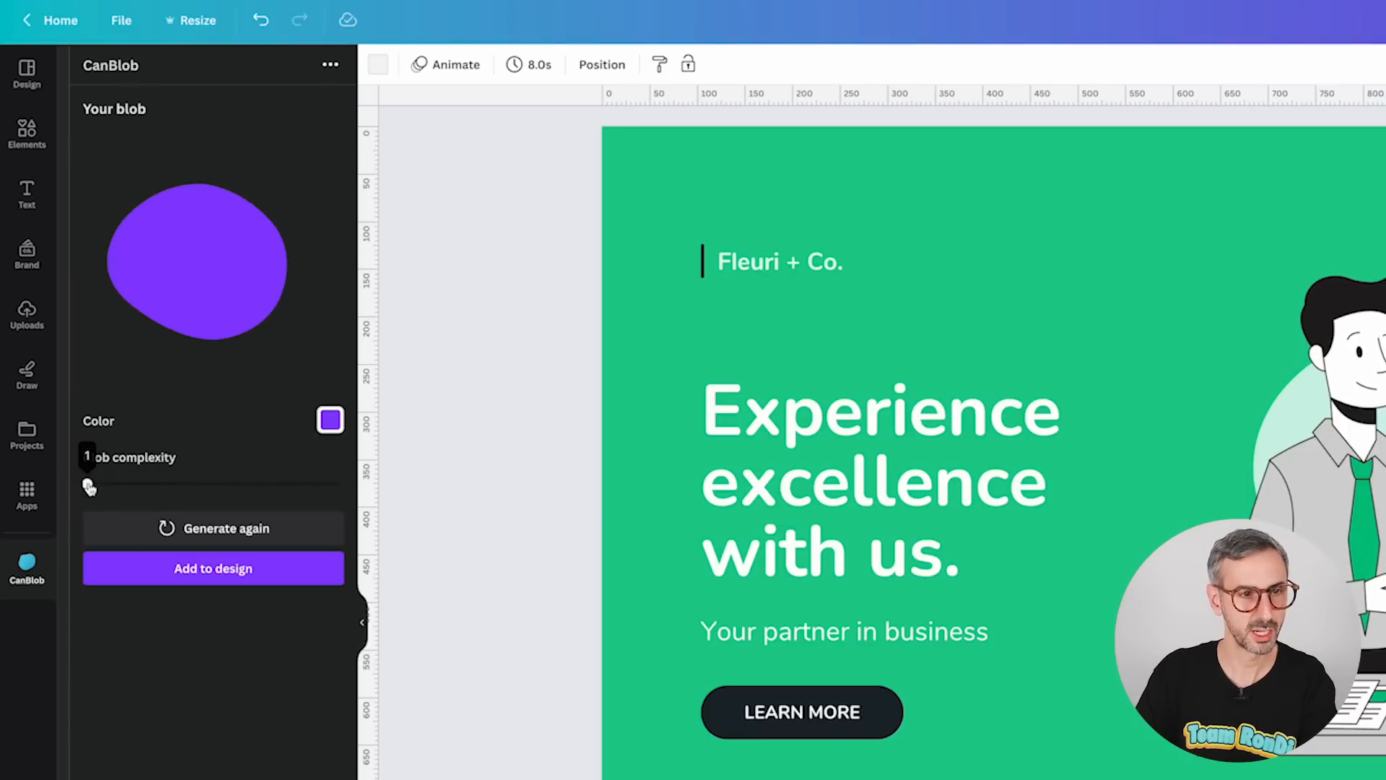
left_click_drag(87, 483, 342, 498)
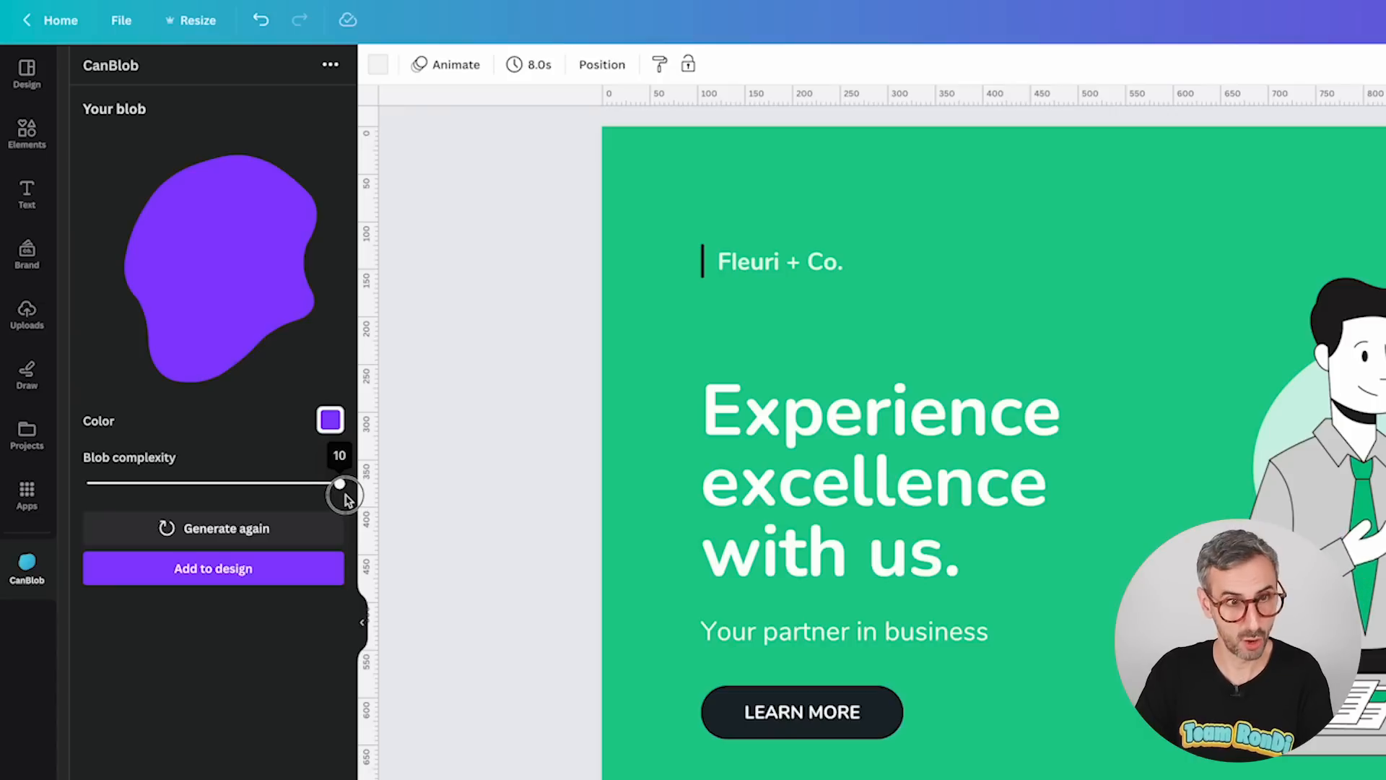
left_click_drag(338, 484, 163, 494)
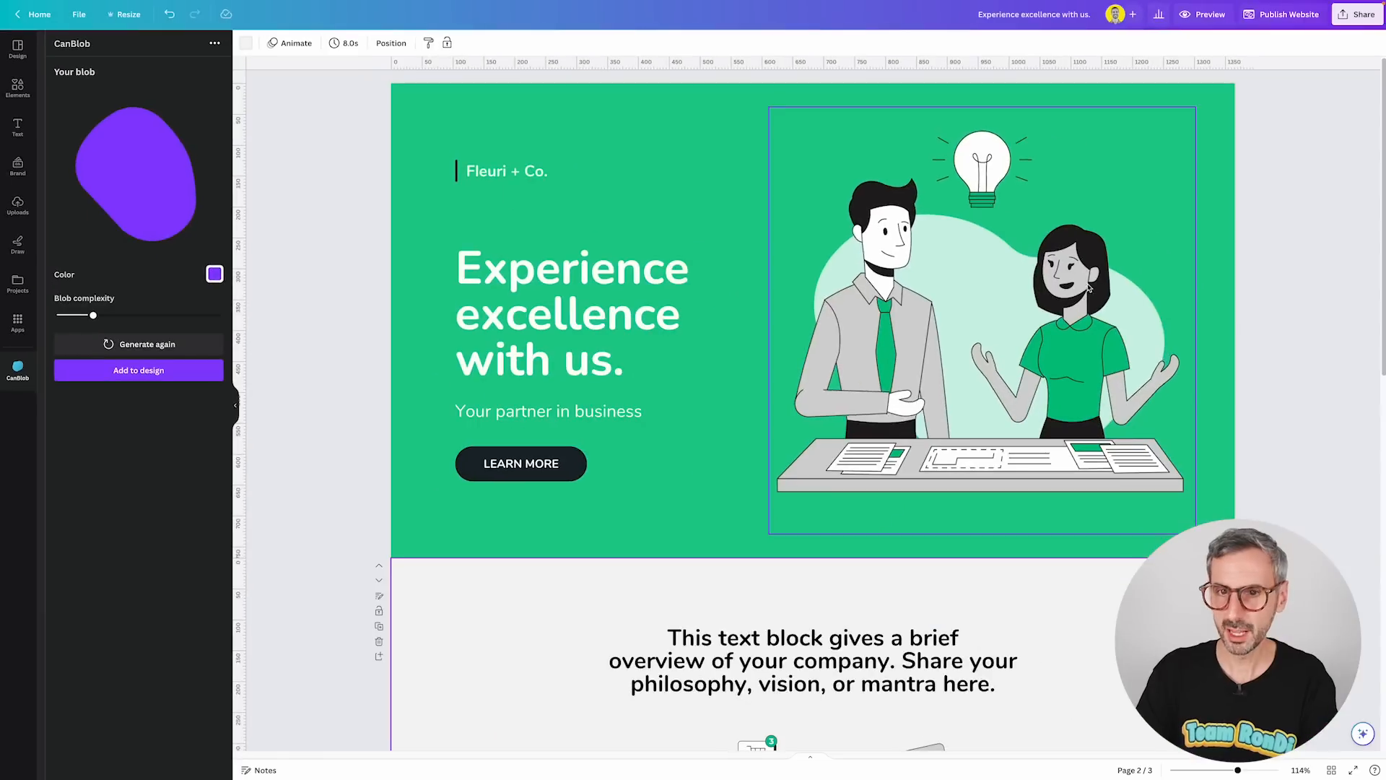
Delete the people illustration on the first page and undo the deletion.
left_click(895, 383)
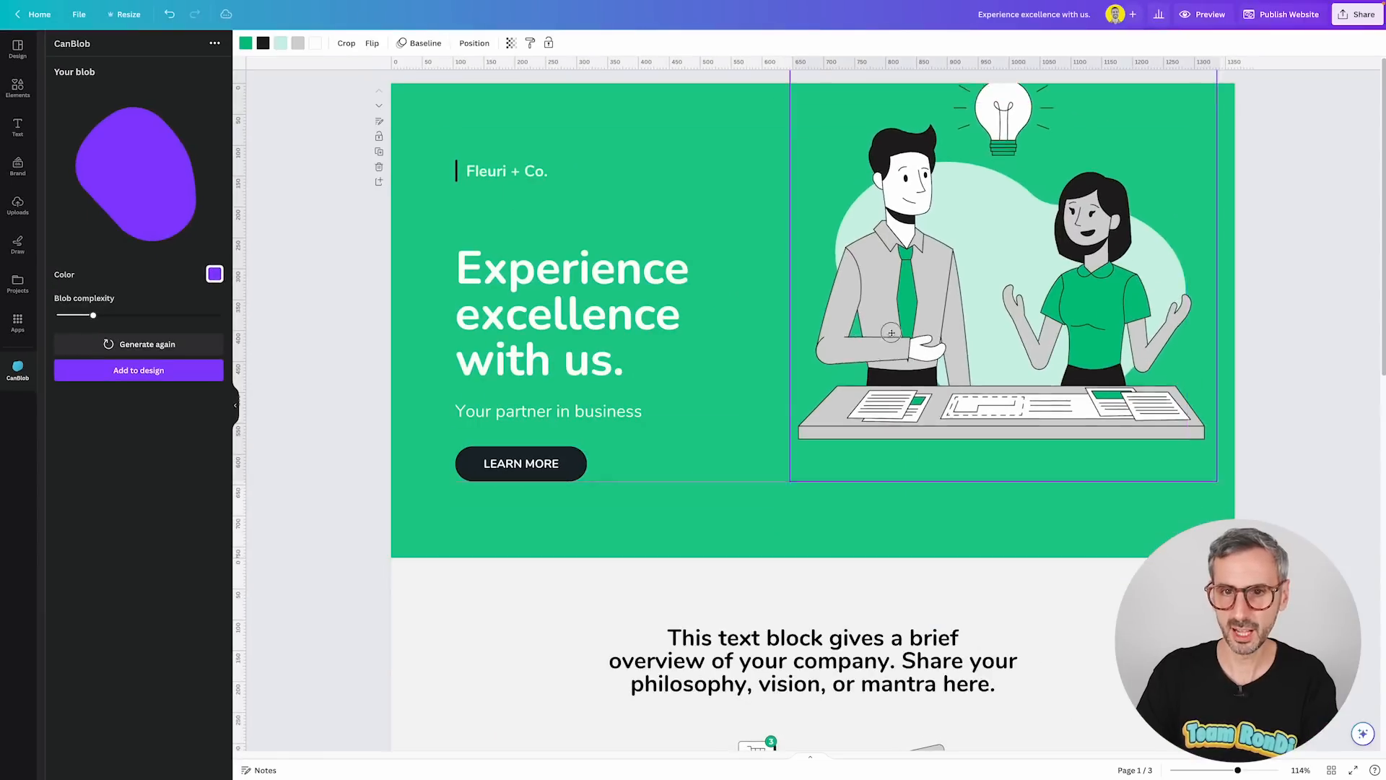
mouse_move(895, 382)
left_mouse_down()
mouse_move(878, 371)
mouse_move(878, 394)
left_mouse_up()
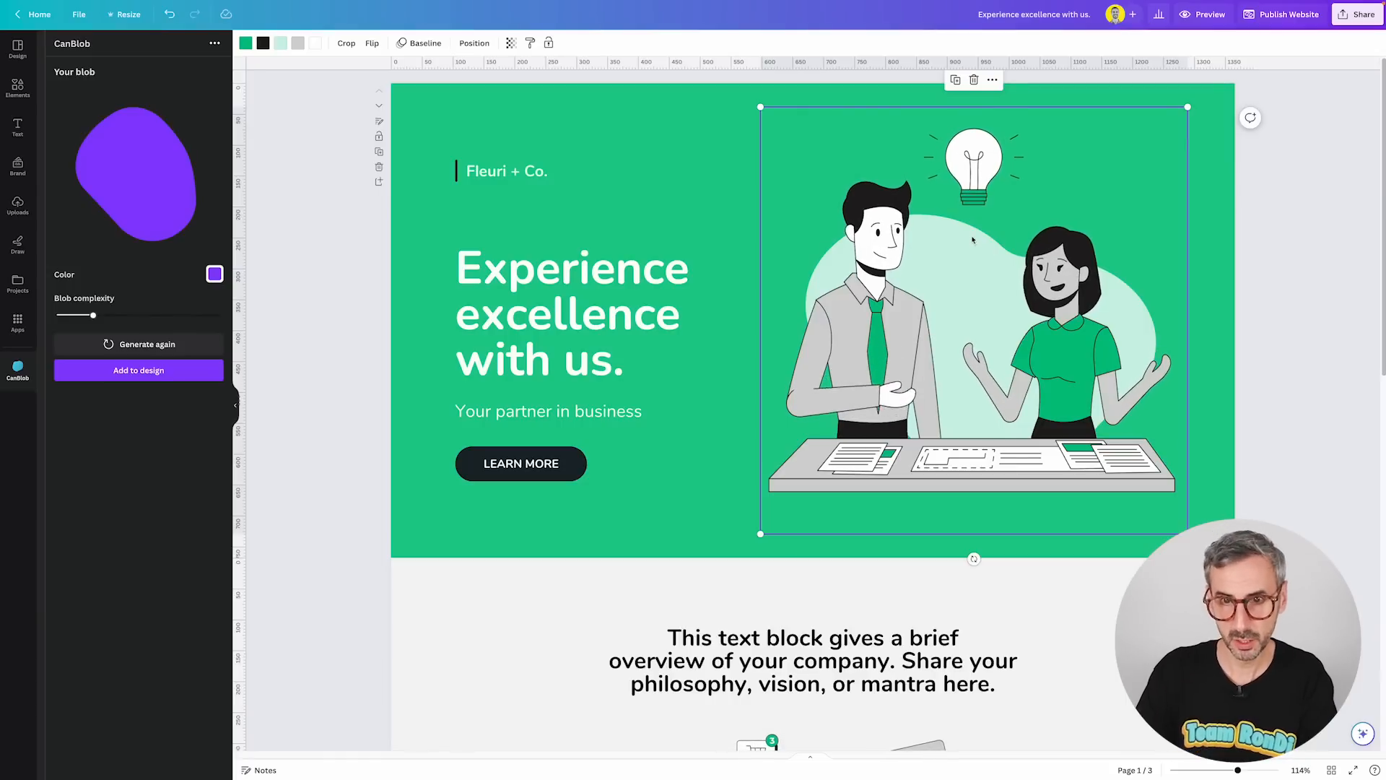
mouse_move(861, 306)
left_mouse_down()
mouse_move(847, 350)
mouse_move(909, 307)
mouse_move(846, 324)
mouse_move(864, 299)
left_mouse_up()
key("Delete")
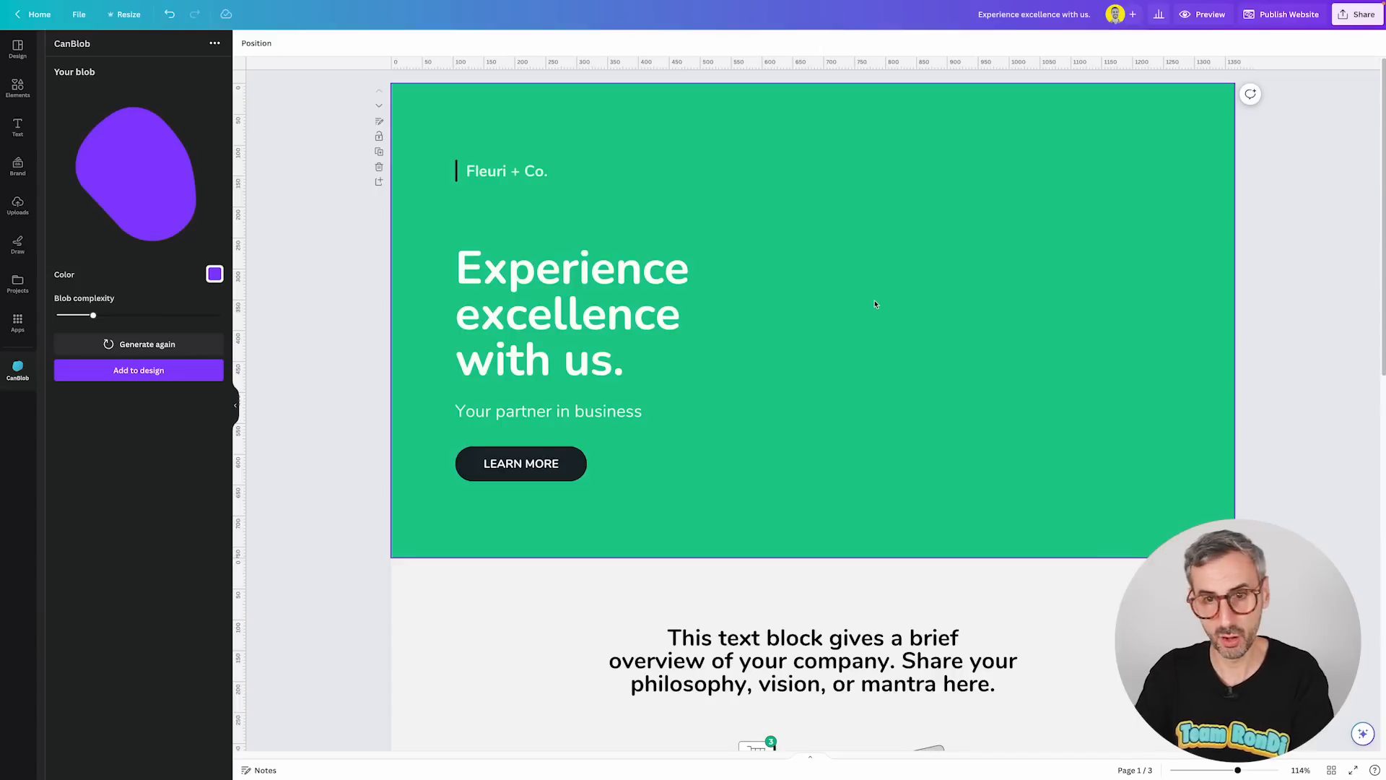
key("ctrl+z")
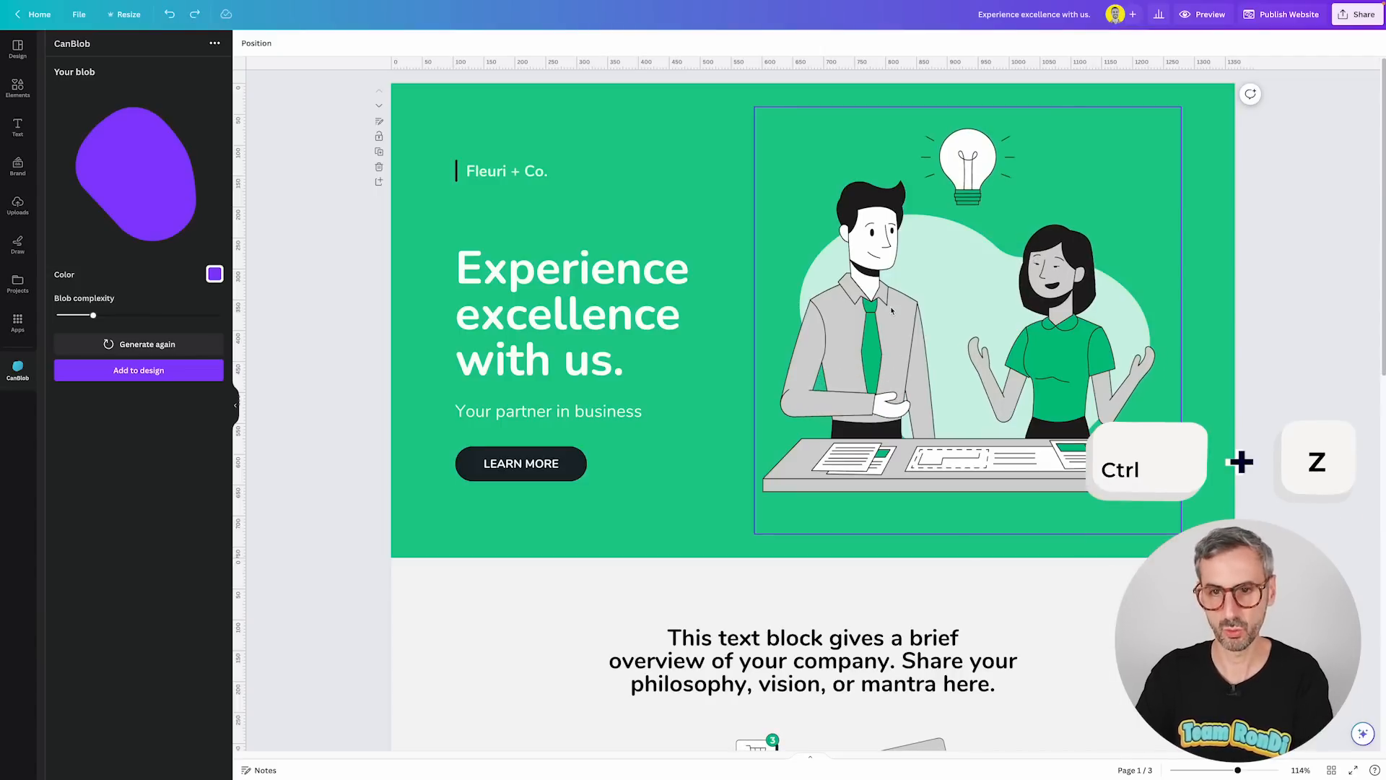
left_click_drag(901, 307, 897, 307)
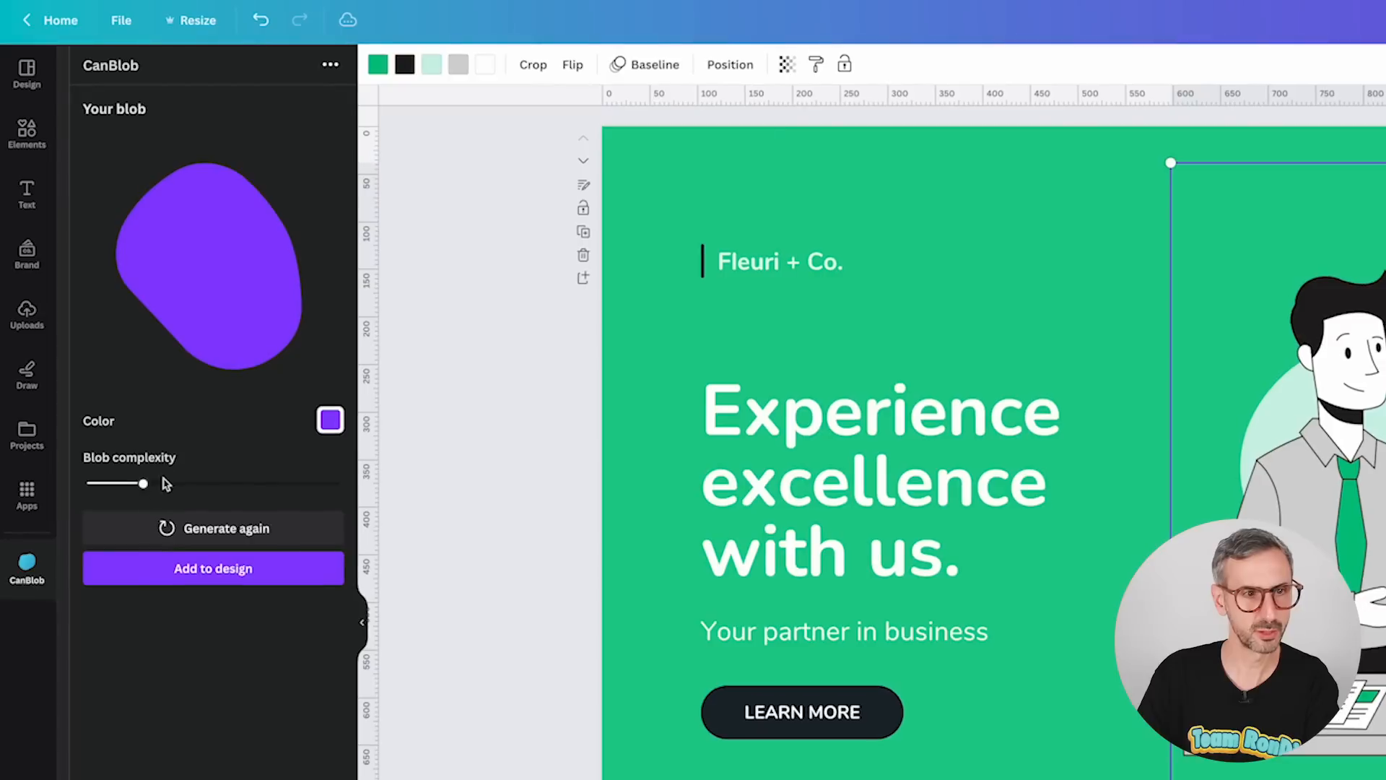
Raise the blob complexity, regenerate the blob shape repeatedly, and open the blob's color picker.
mouse_move(104, 351)
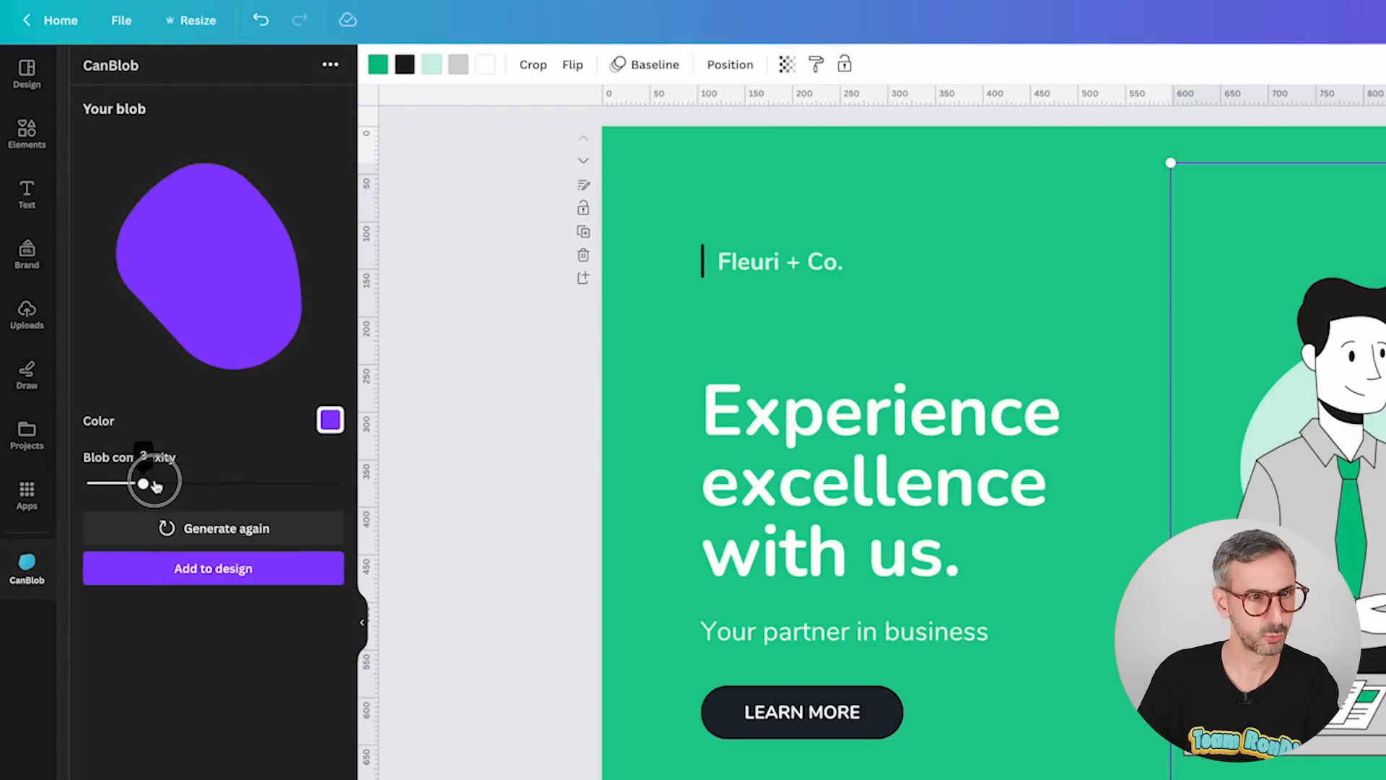
left_click_drag(152, 486, 176, 484)
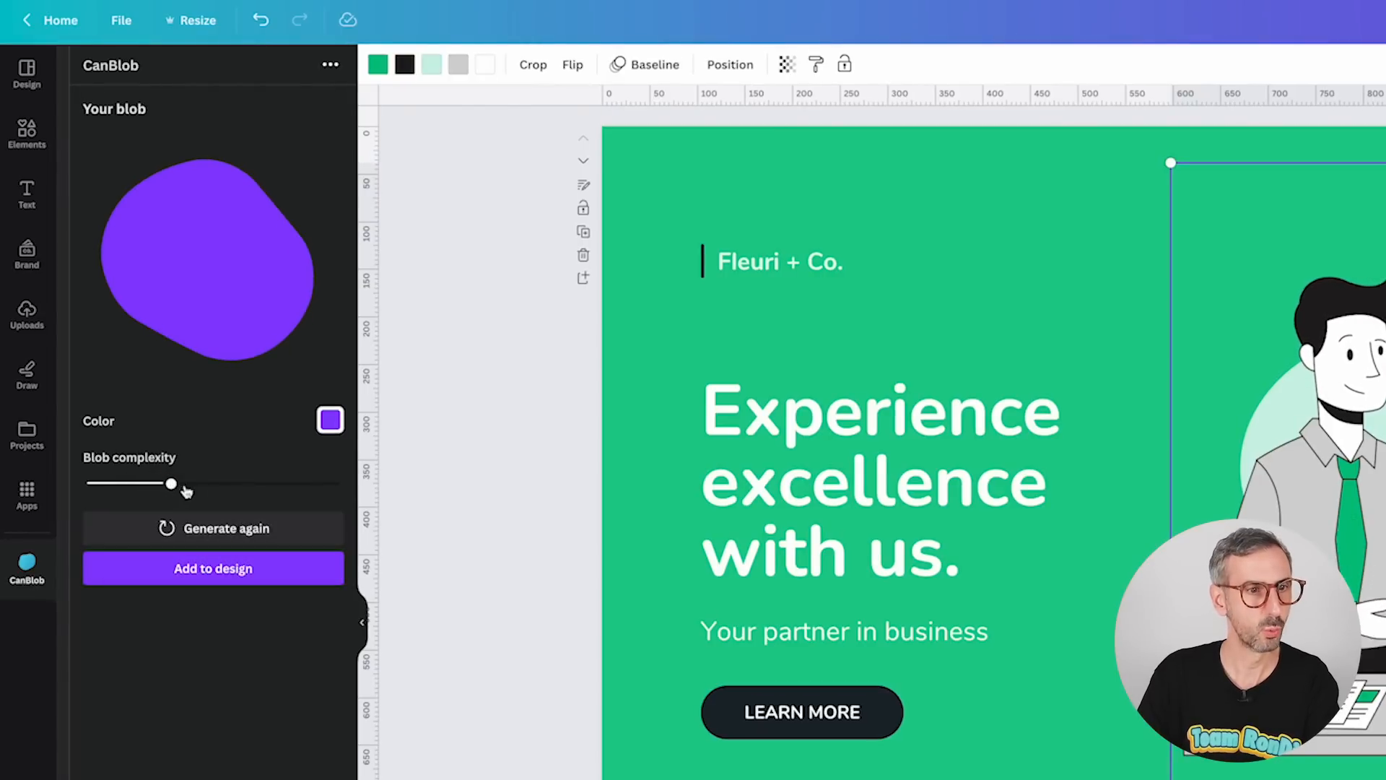
left_click(196, 530)
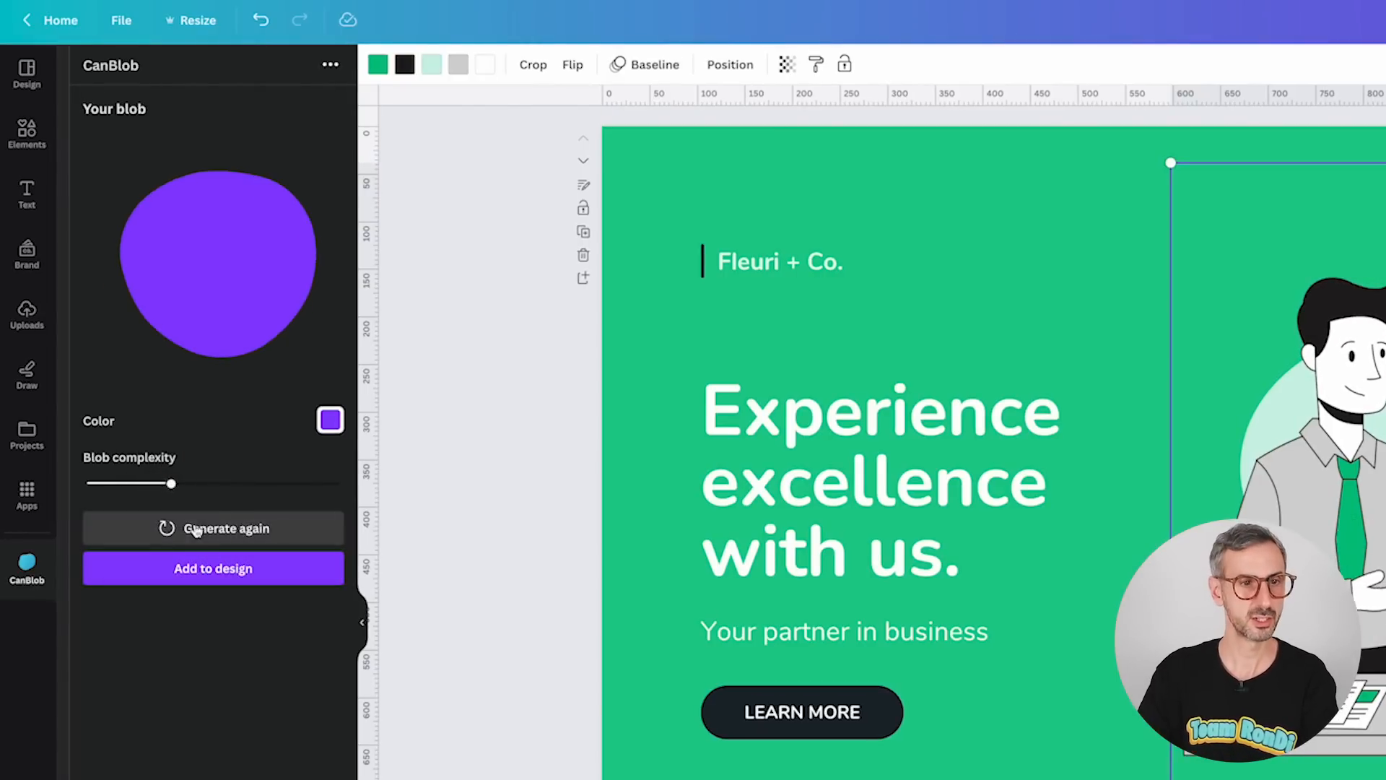
left_click(209, 531)
left_click(210, 531)
left_click(210, 530)
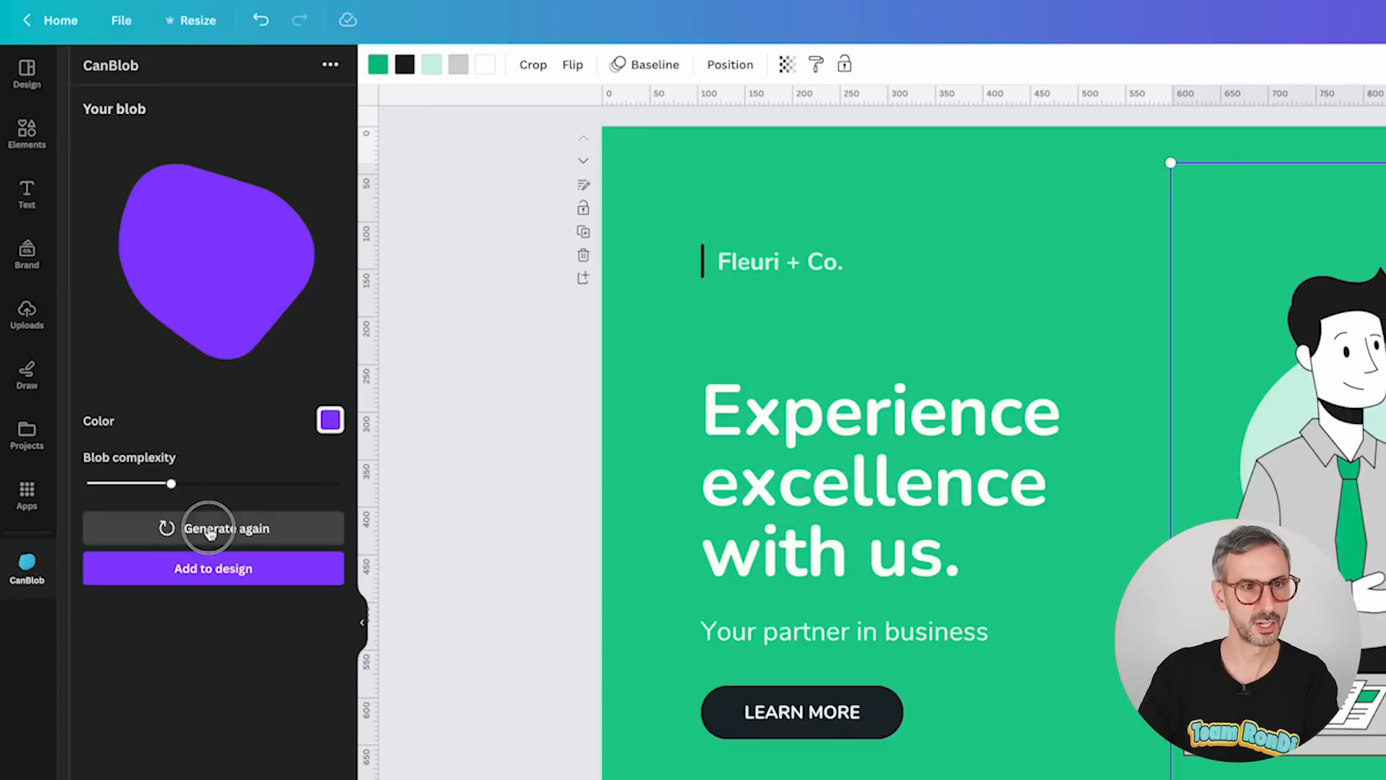
left_click(210, 532)
left_click(210, 531)
left_click(211, 531)
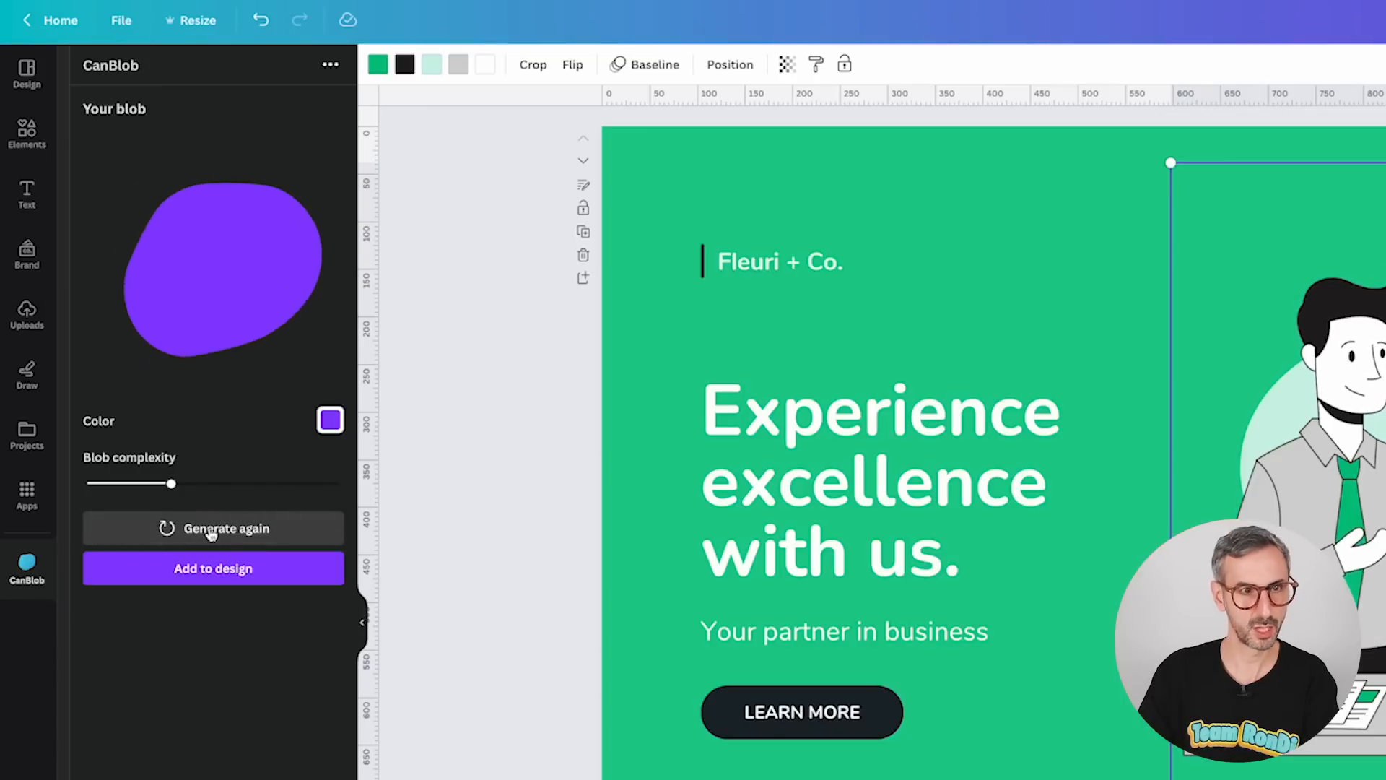
left_click(211, 531)
left_click(210, 531)
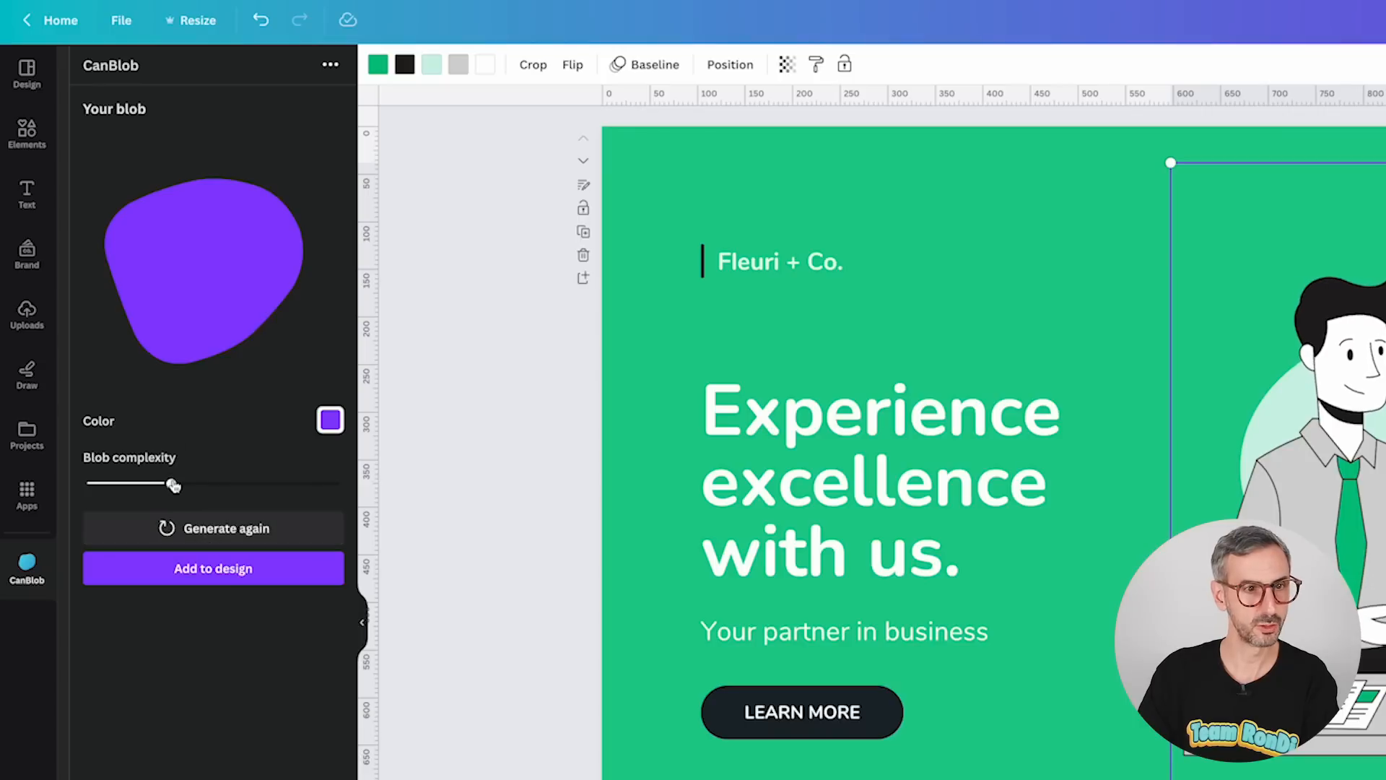
left_click_drag(188, 490, 200, 484)
left_click(208, 531)
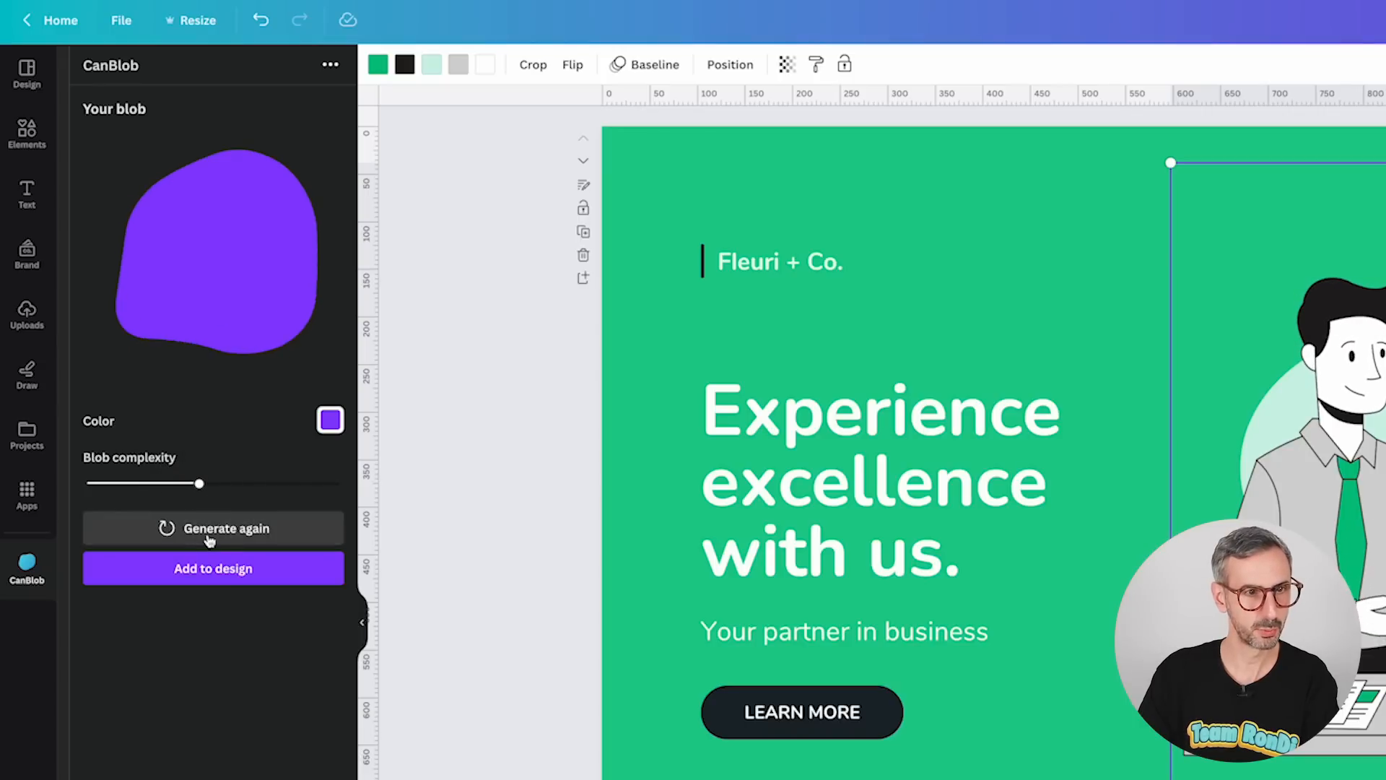
left_click(208, 533)
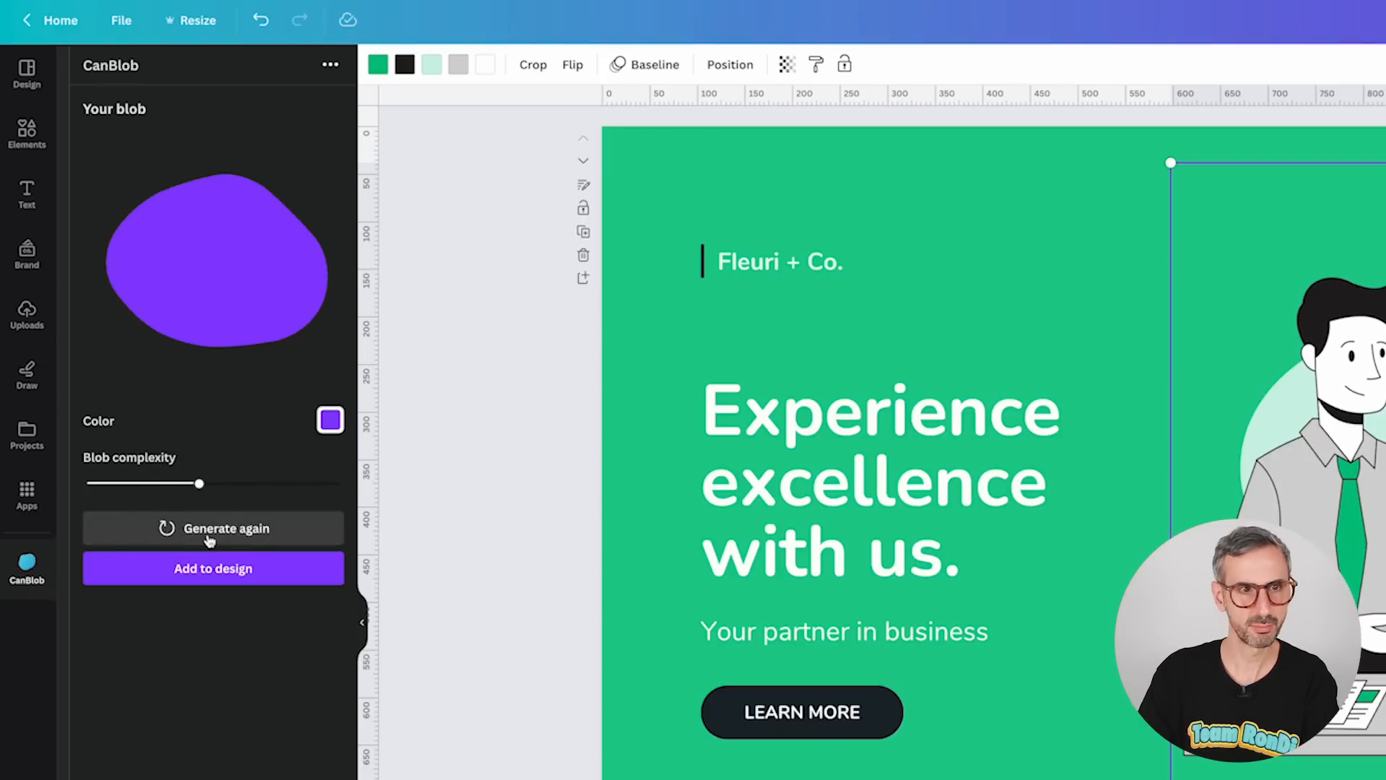
left_click(208, 535)
left_click(209, 535)
left_click(209, 534)
left_click(208, 535)
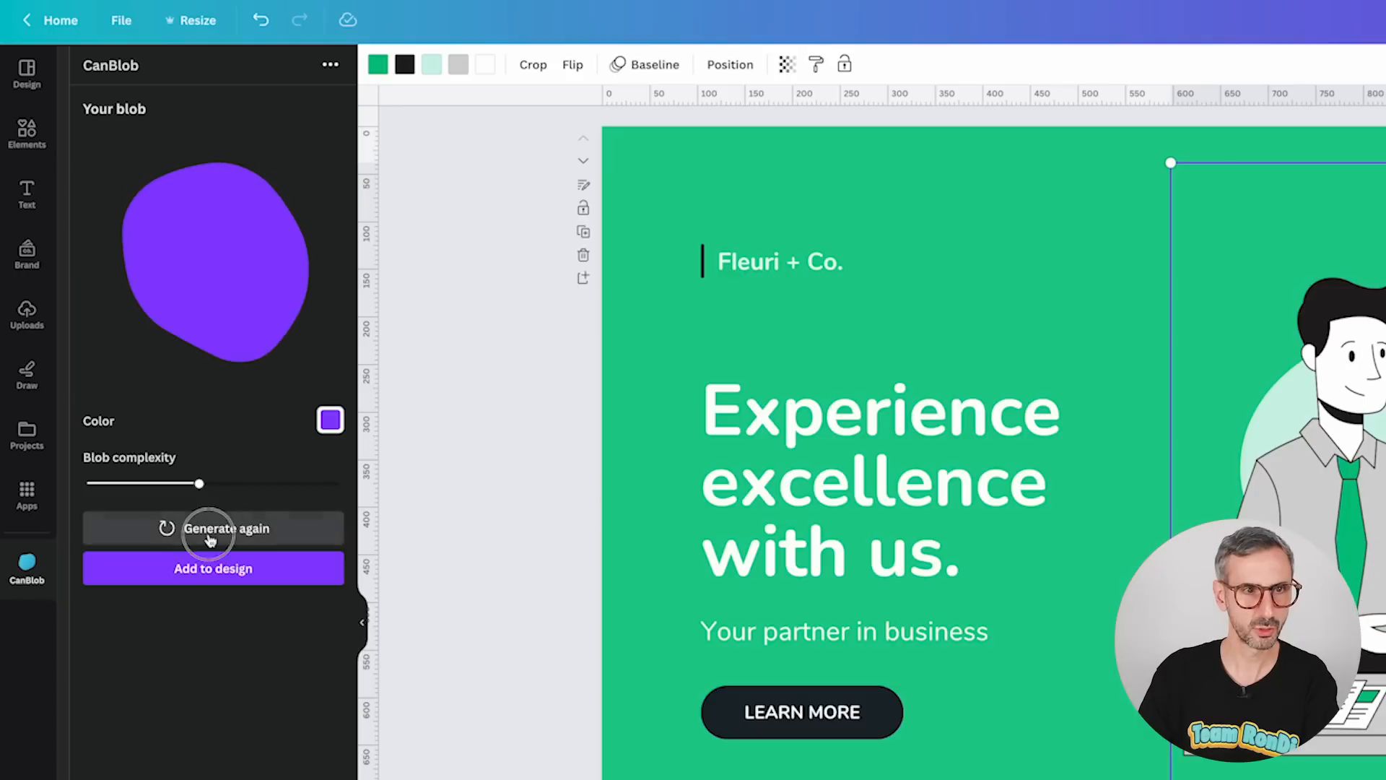
left_click(210, 534)
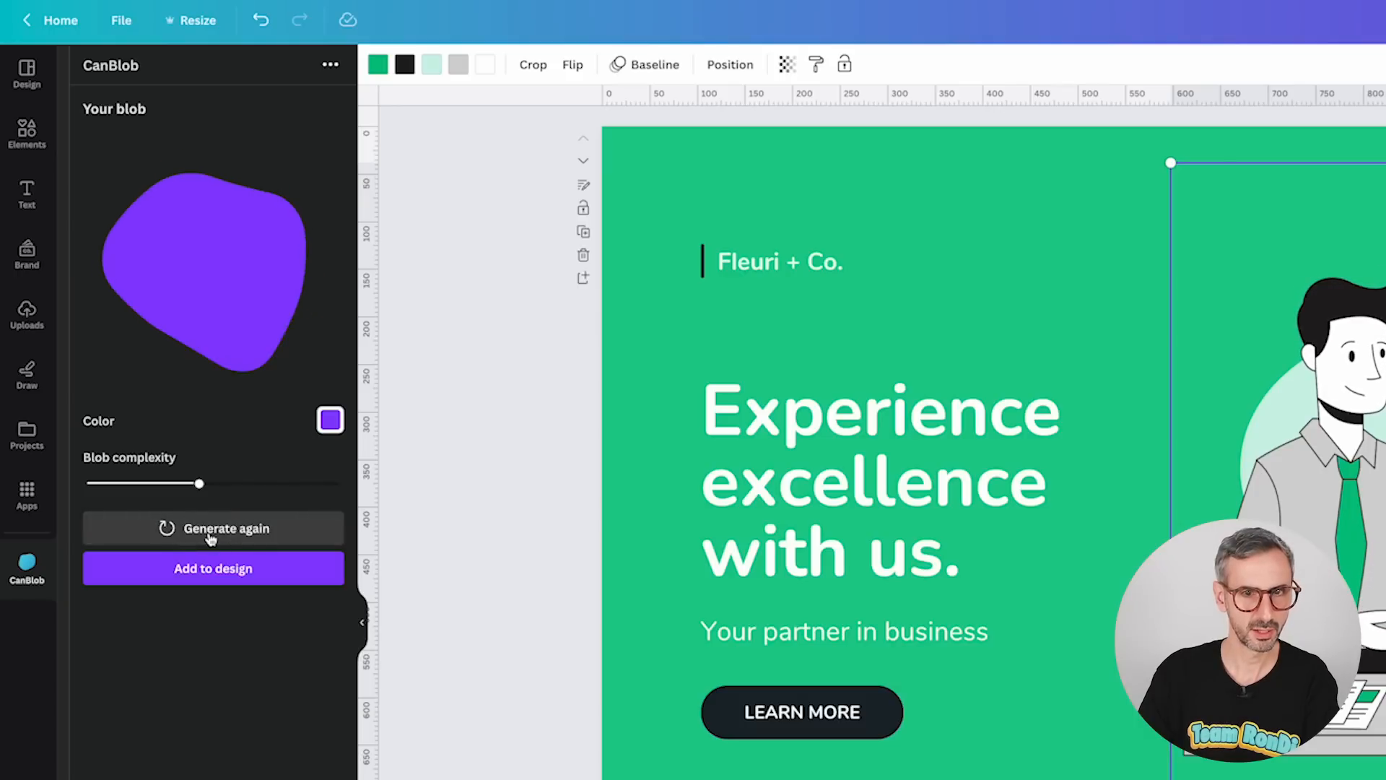
left_click(209, 534)
left_click(210, 535)
left_click(210, 535)
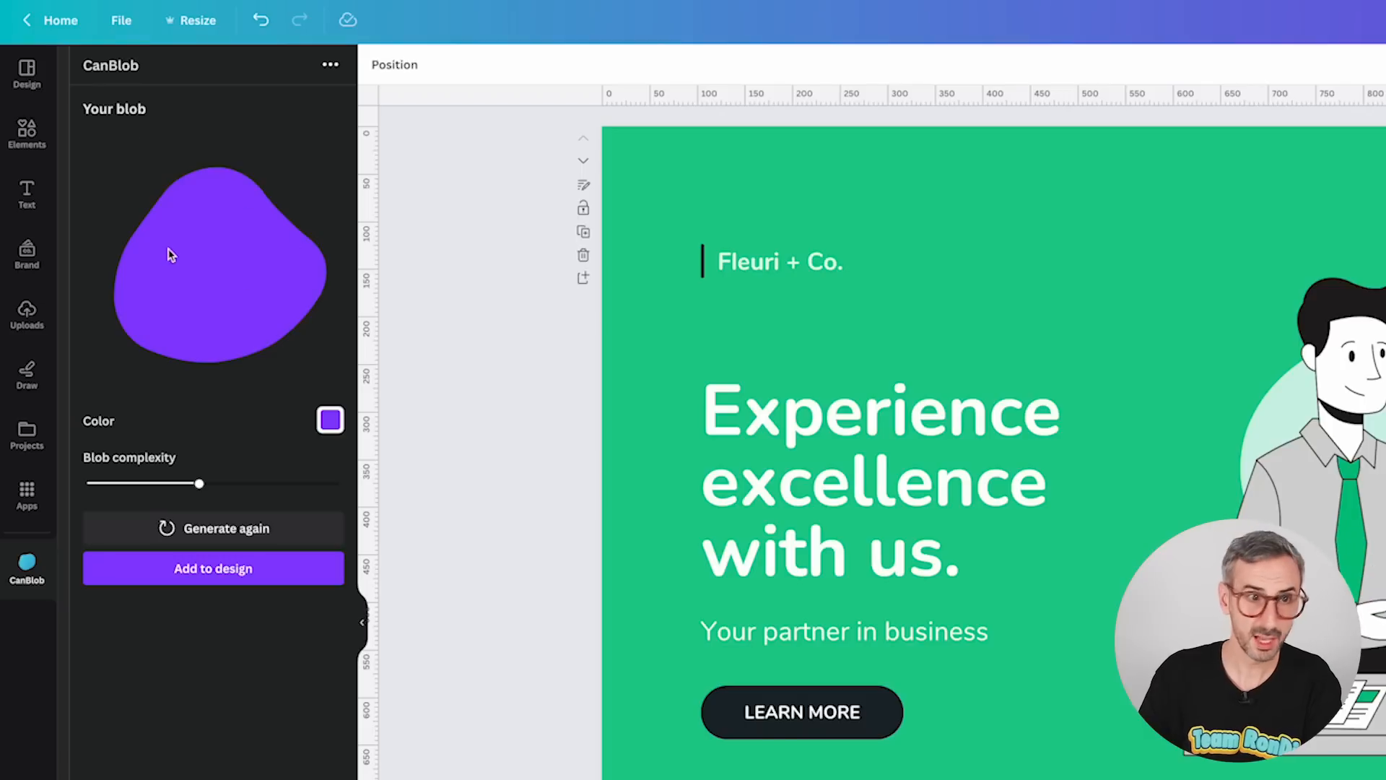
left_click(331, 421)
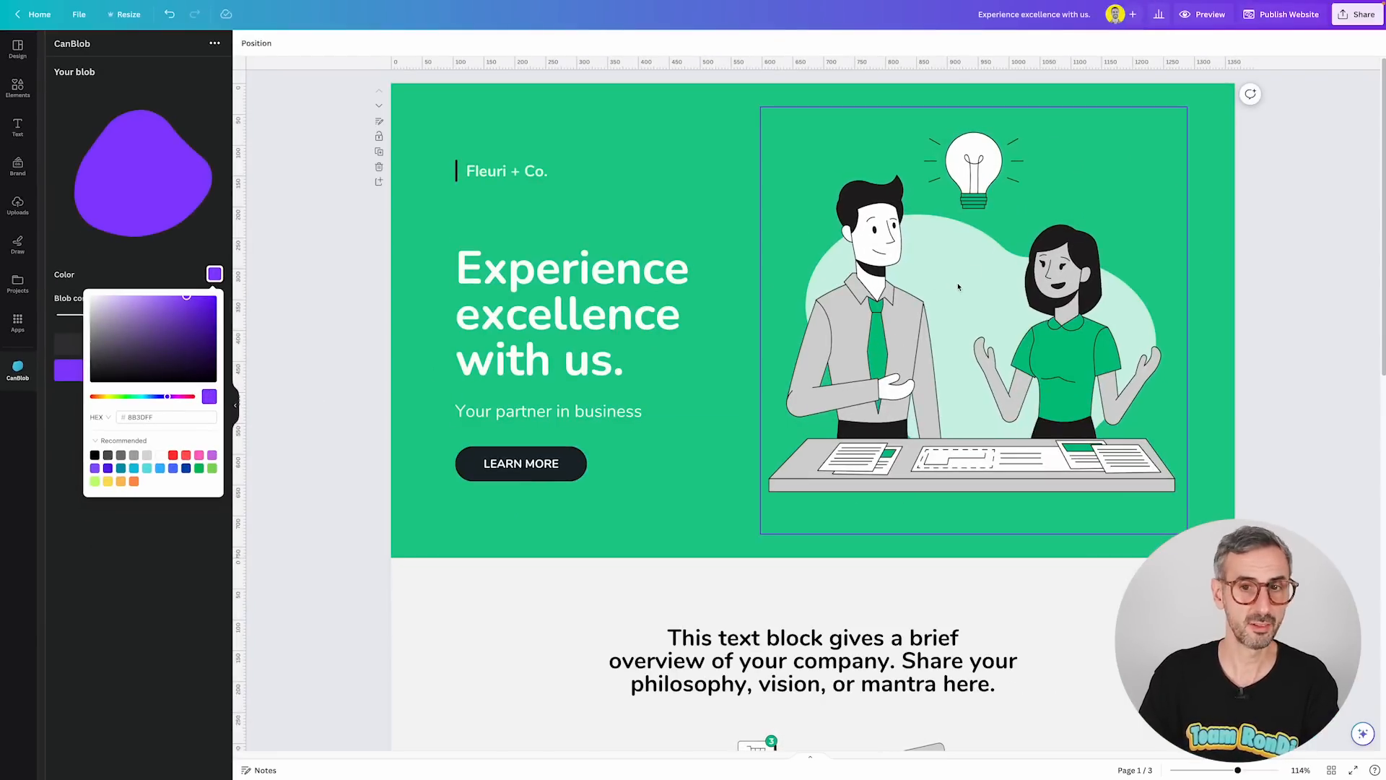
Add a circle to the first page and shrink it, placing it above the headline near the top.
left_click(608, 211)
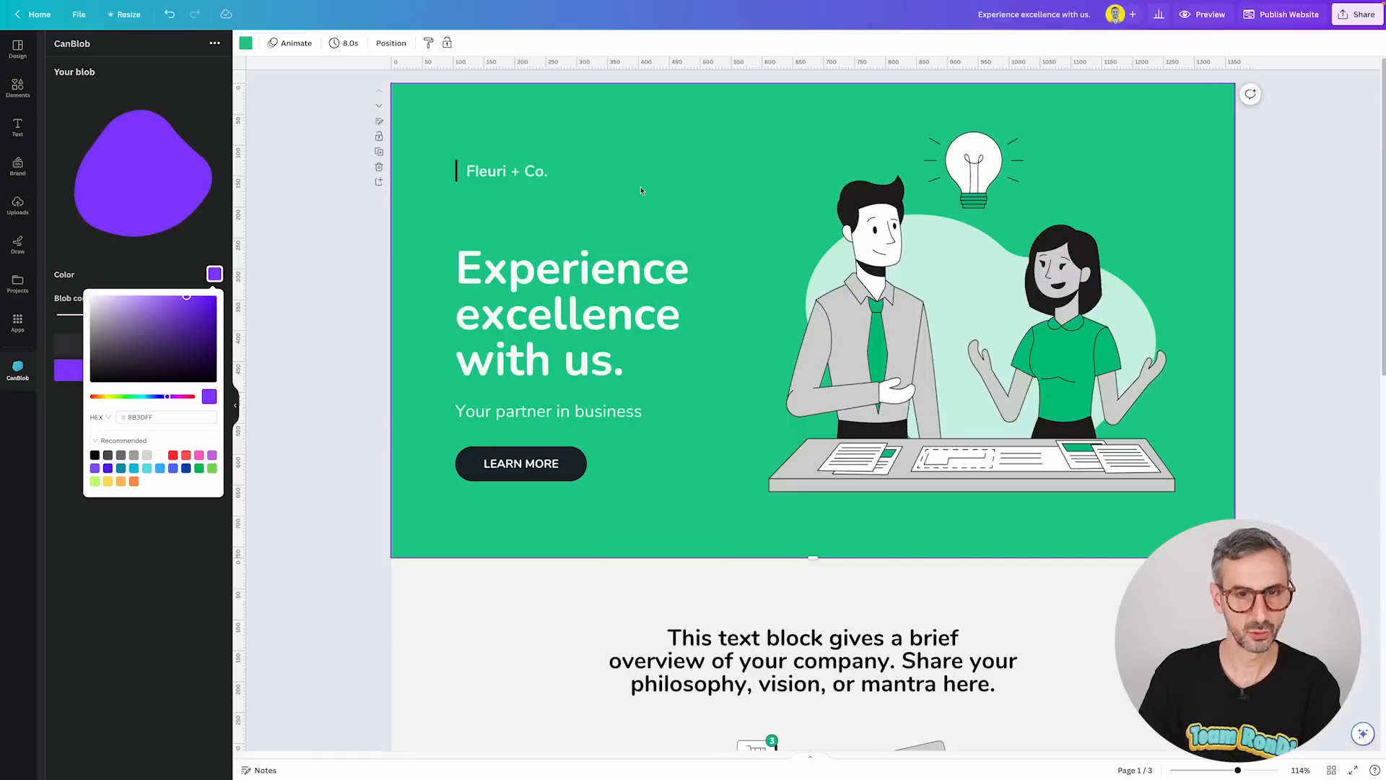
key("c")
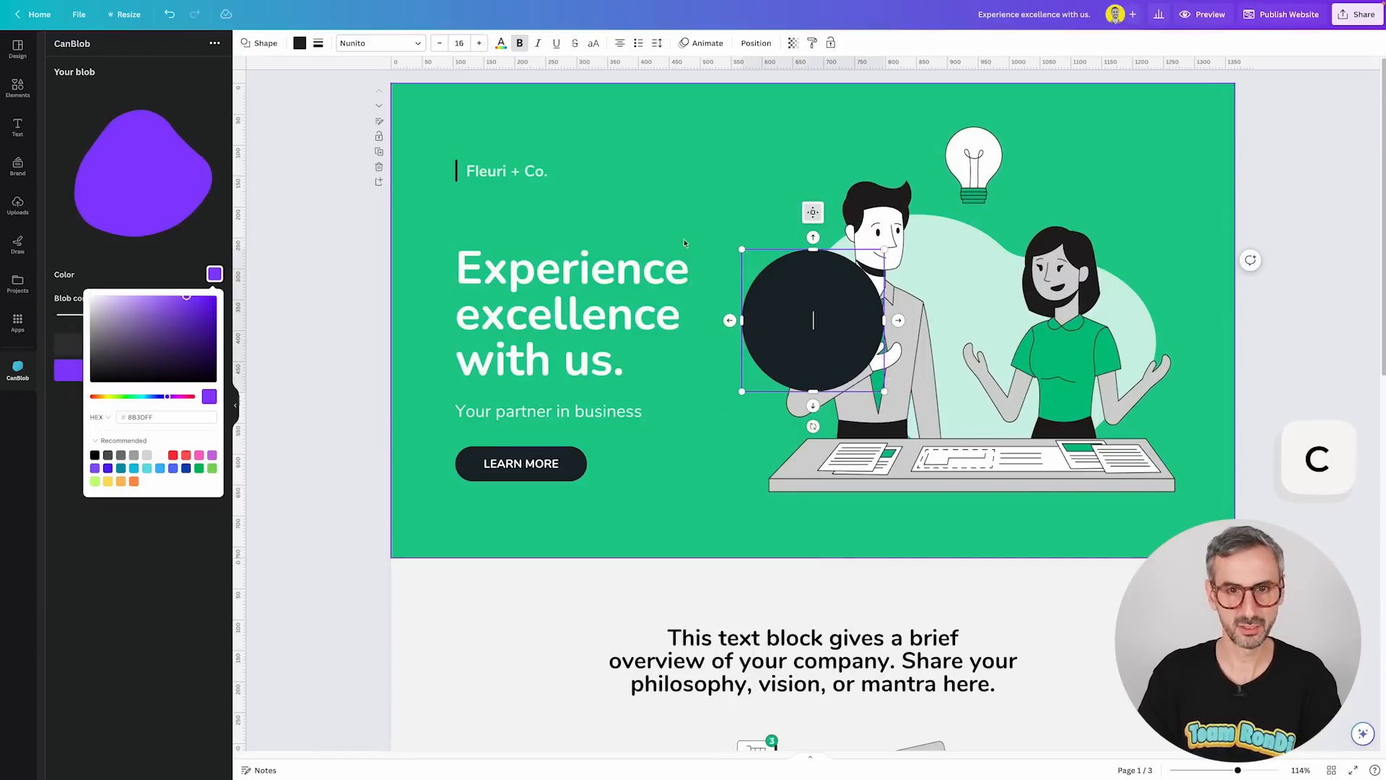
left_click_drag(784, 300, 720, 159)
left_click_drag(819, 120, 683, 120)
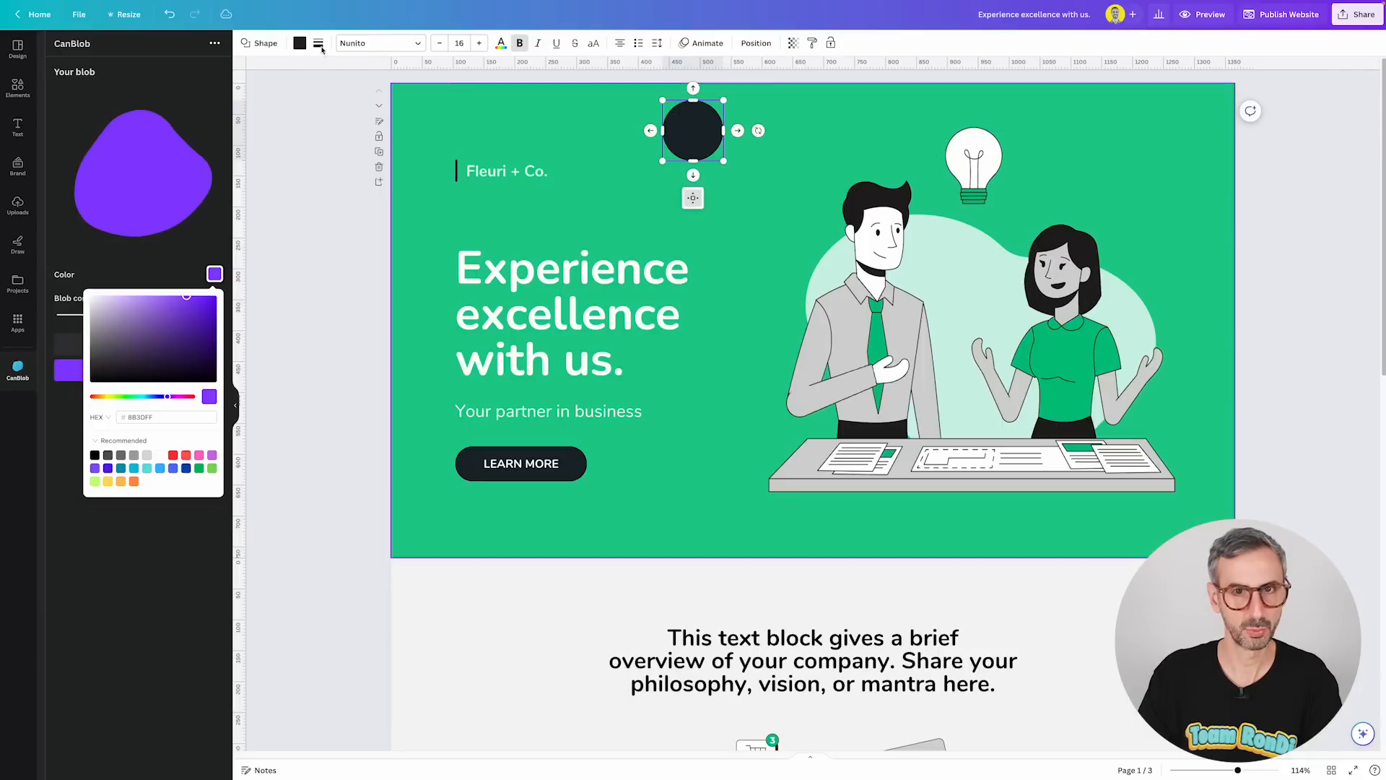
Recolor the small circle with the illustration's light mint background using the eyedropper.
left_click(299, 42)
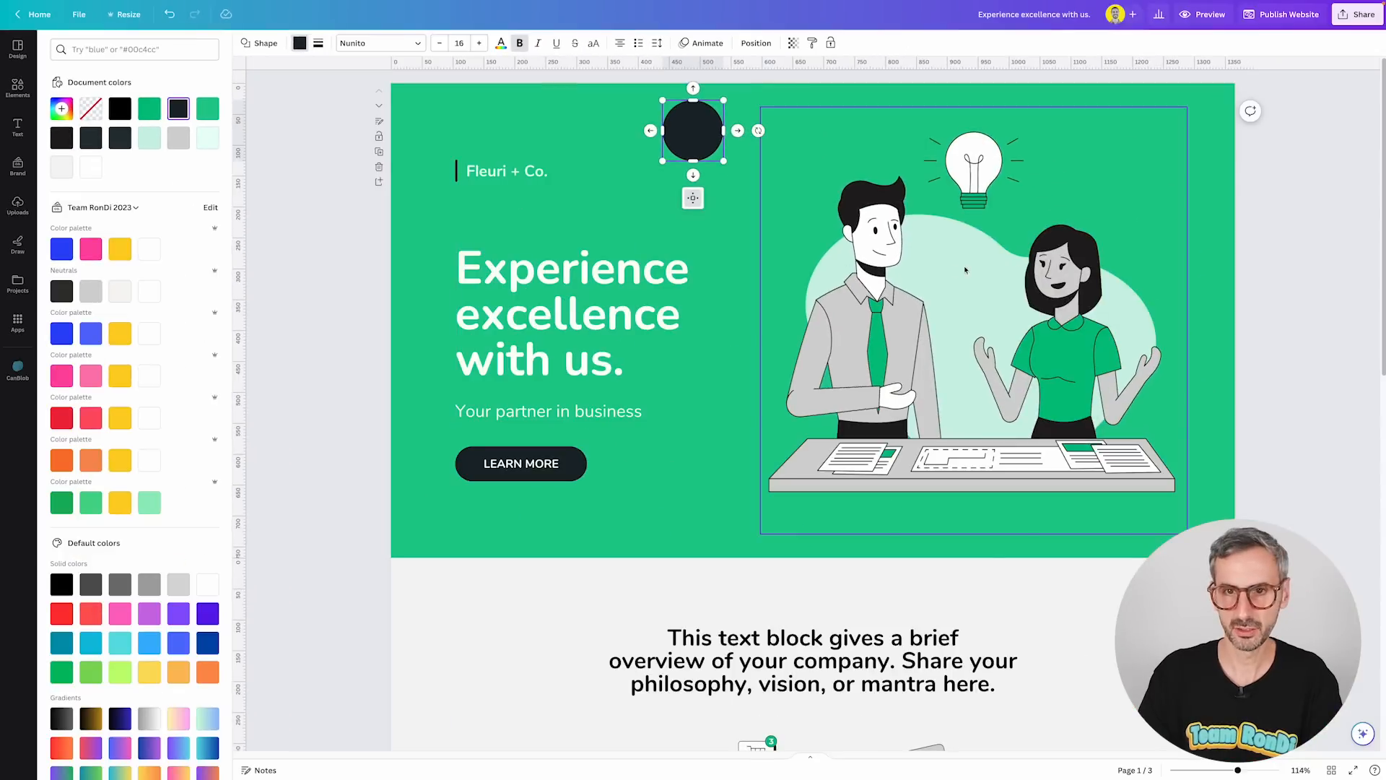
left_click(61, 108)
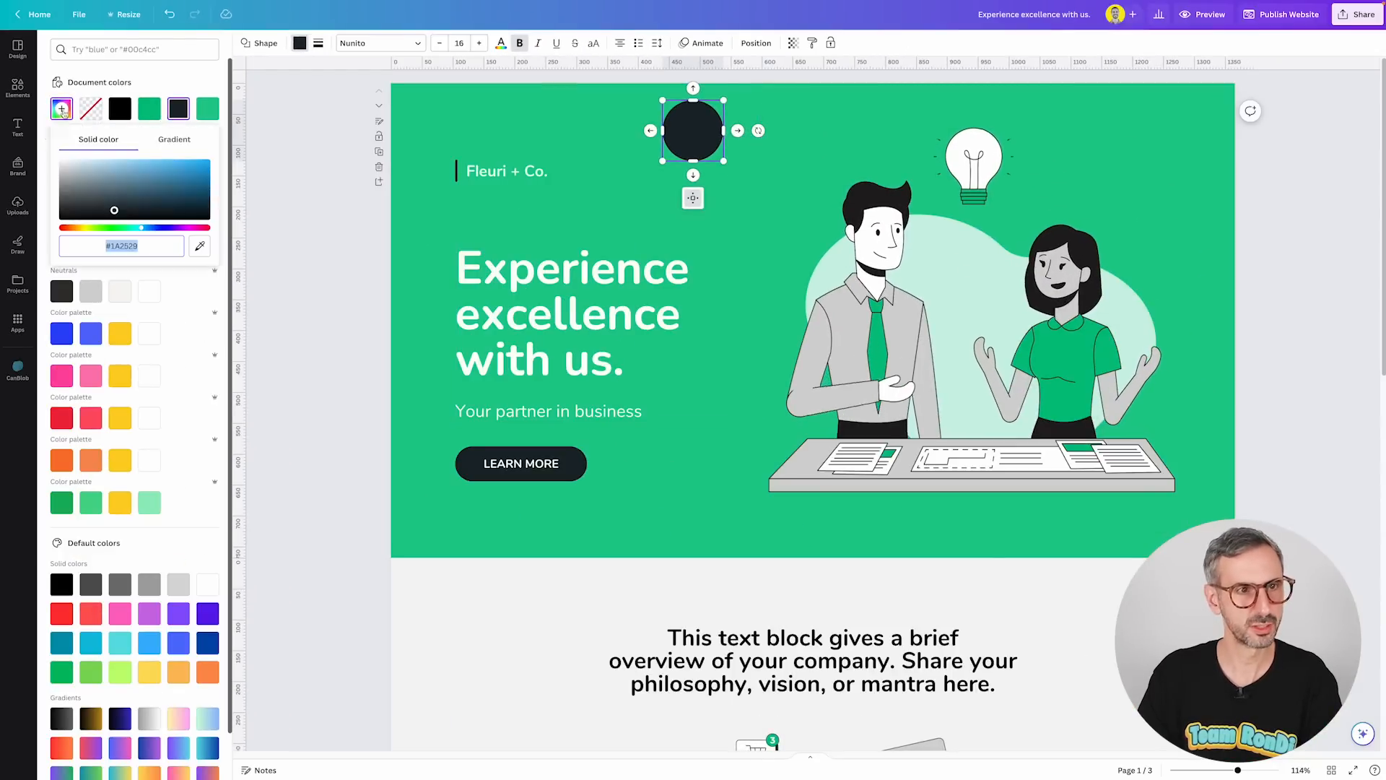
left_click(201, 246)
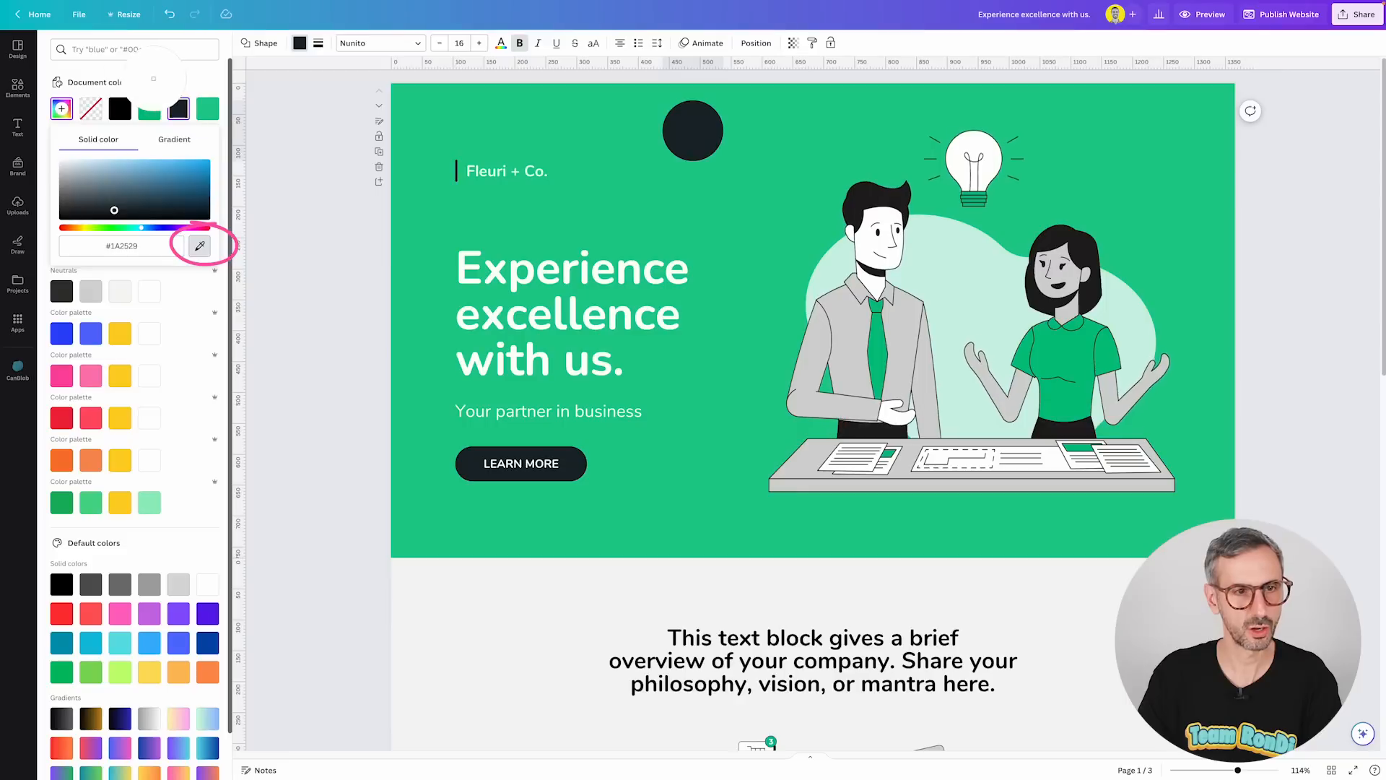
left_click(963, 273)
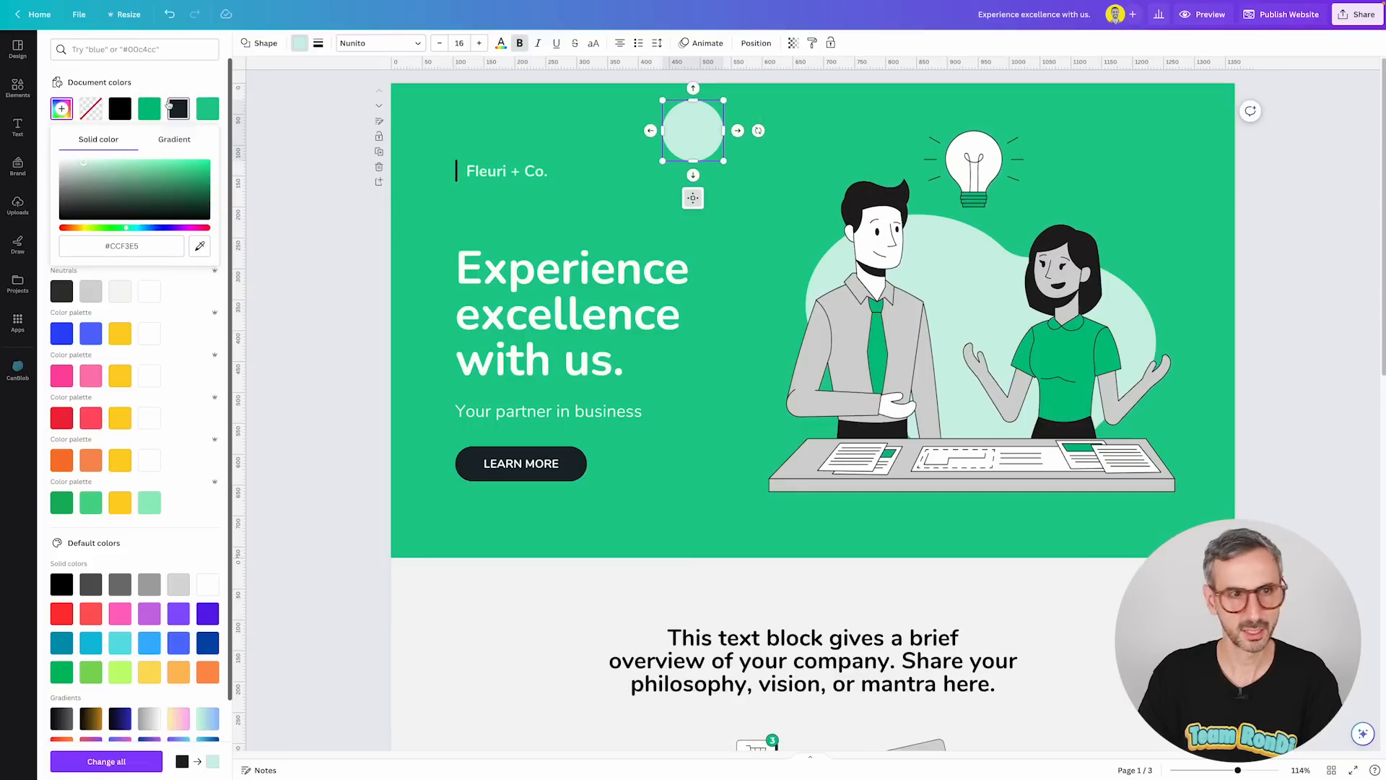
Copy the circle's hex code CCF3E5 and paste it as the CanBlob blob color.
left_click_drag(105, 247, 122, 247)
double_click(122, 246)
key("ctrl+c")
left_click(284, 233)
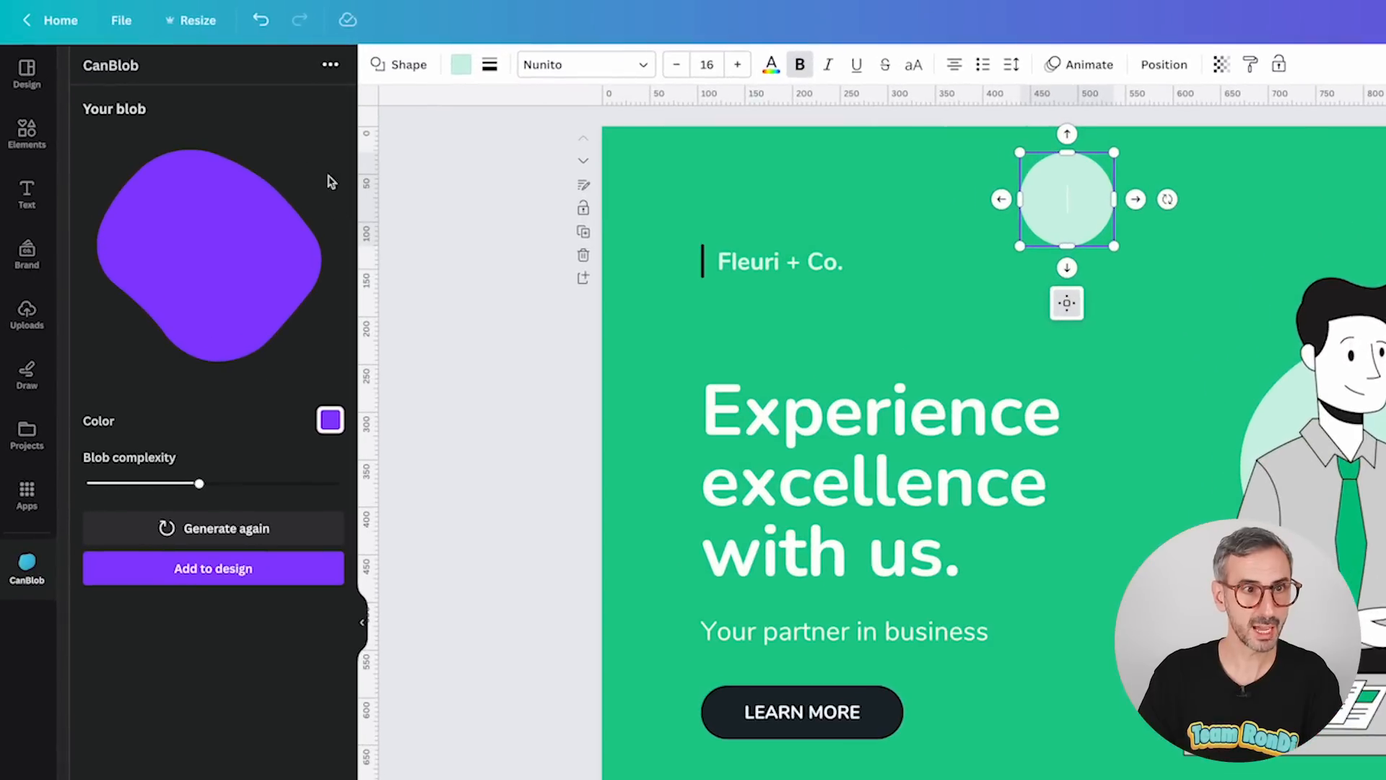
left_click(332, 420)
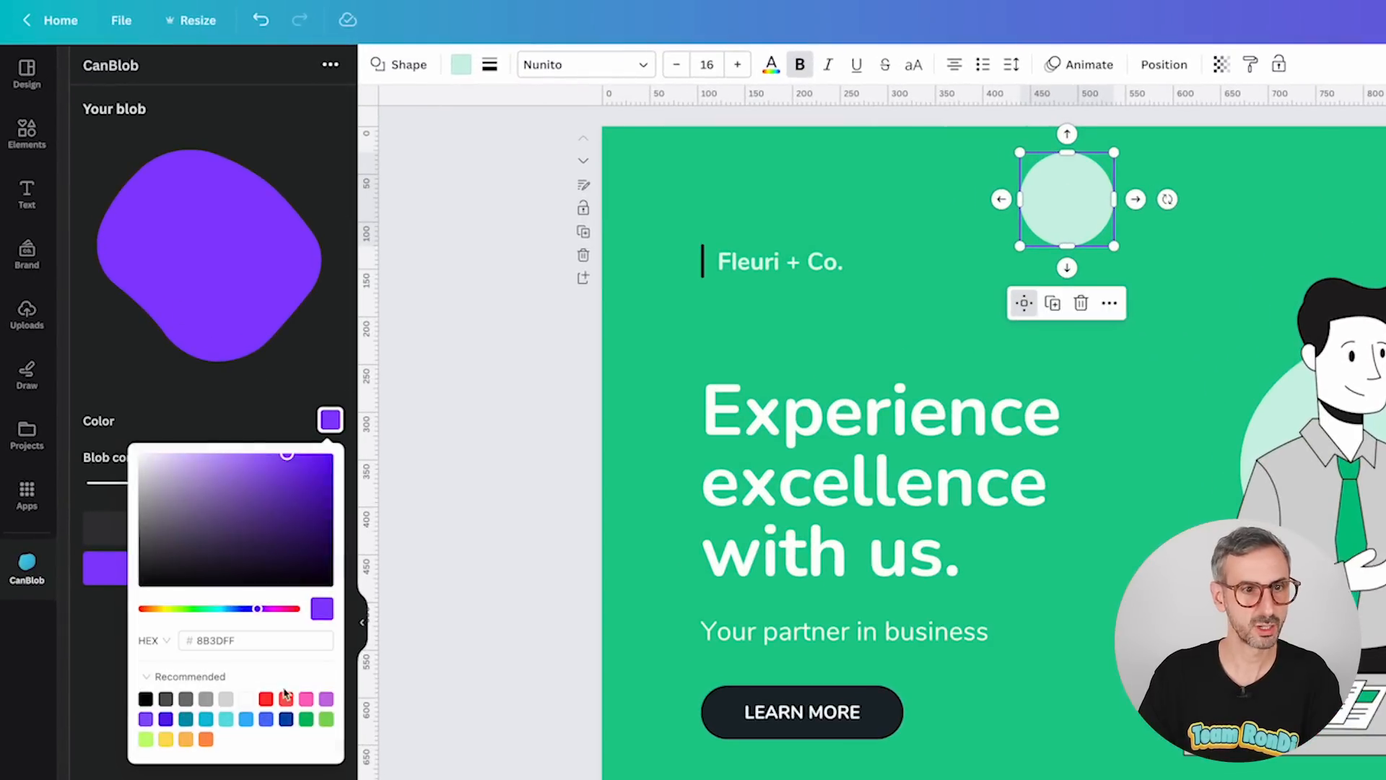
left_click(228, 639)
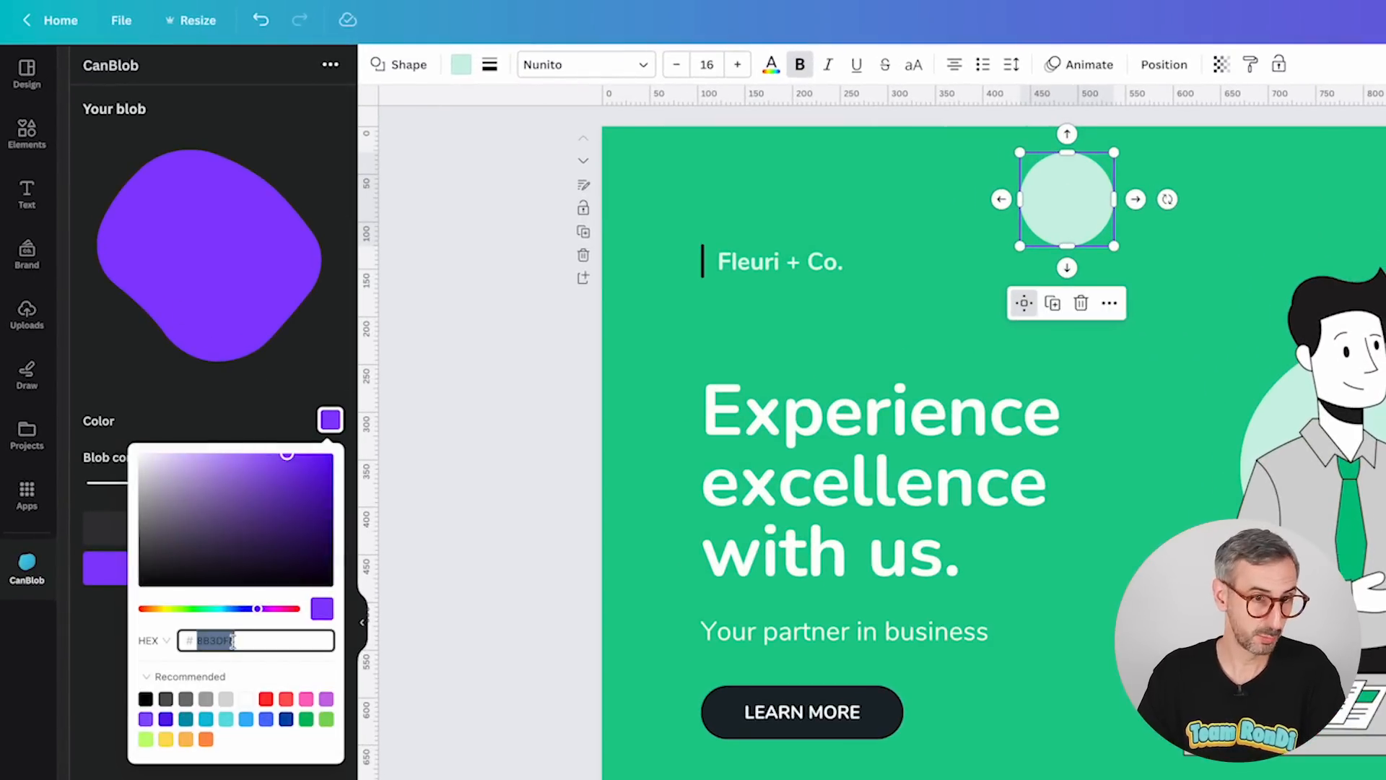
key("ctrl+v")
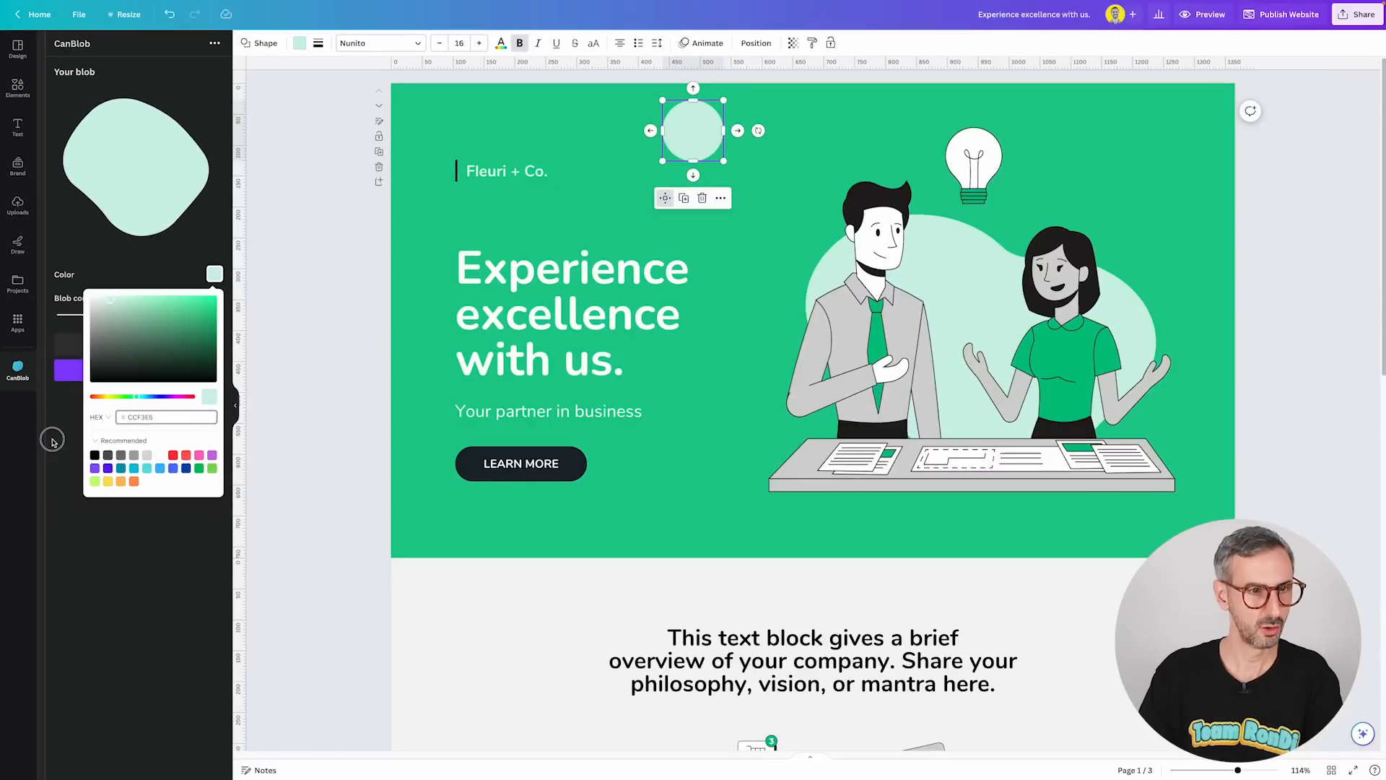
left_click(81, 674)
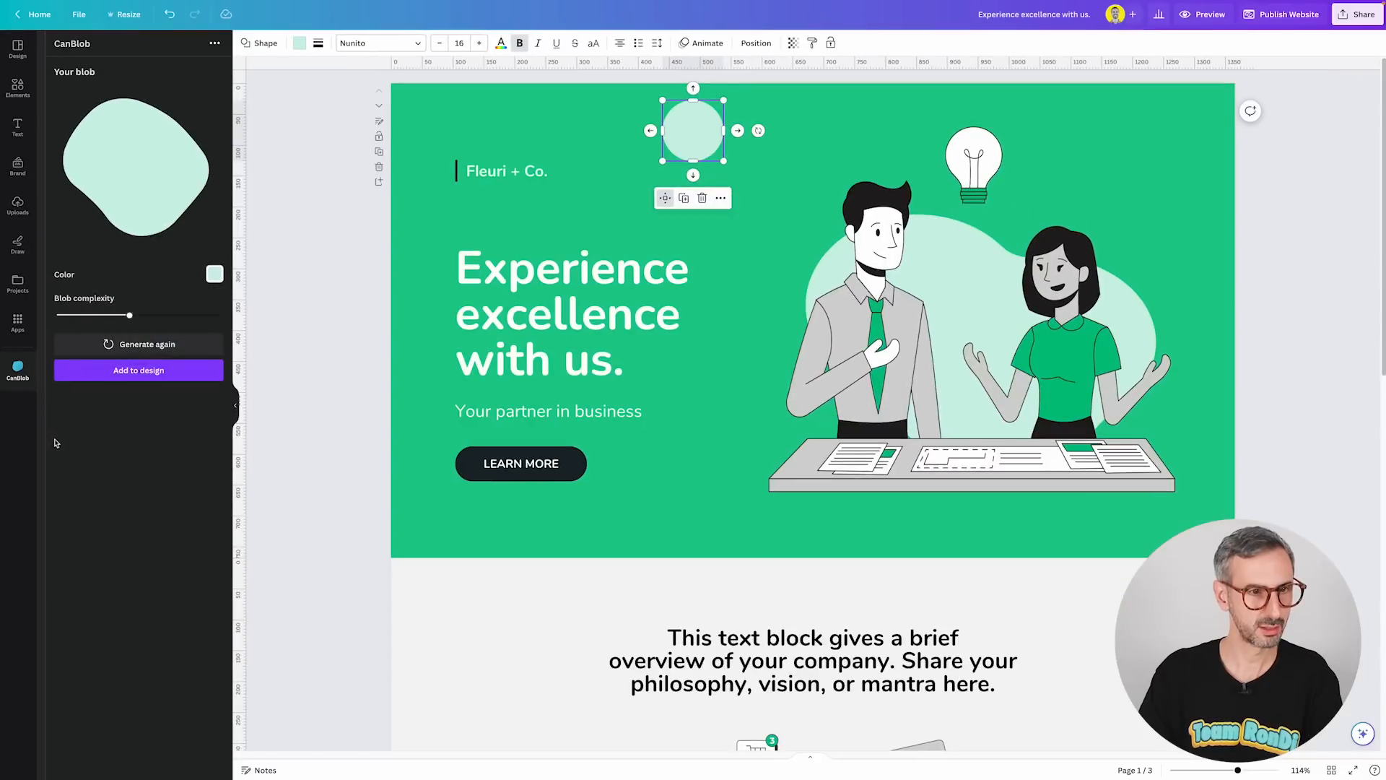
Add the mint blob to the first page and delete the small circle near the top.
left_click(109, 371)
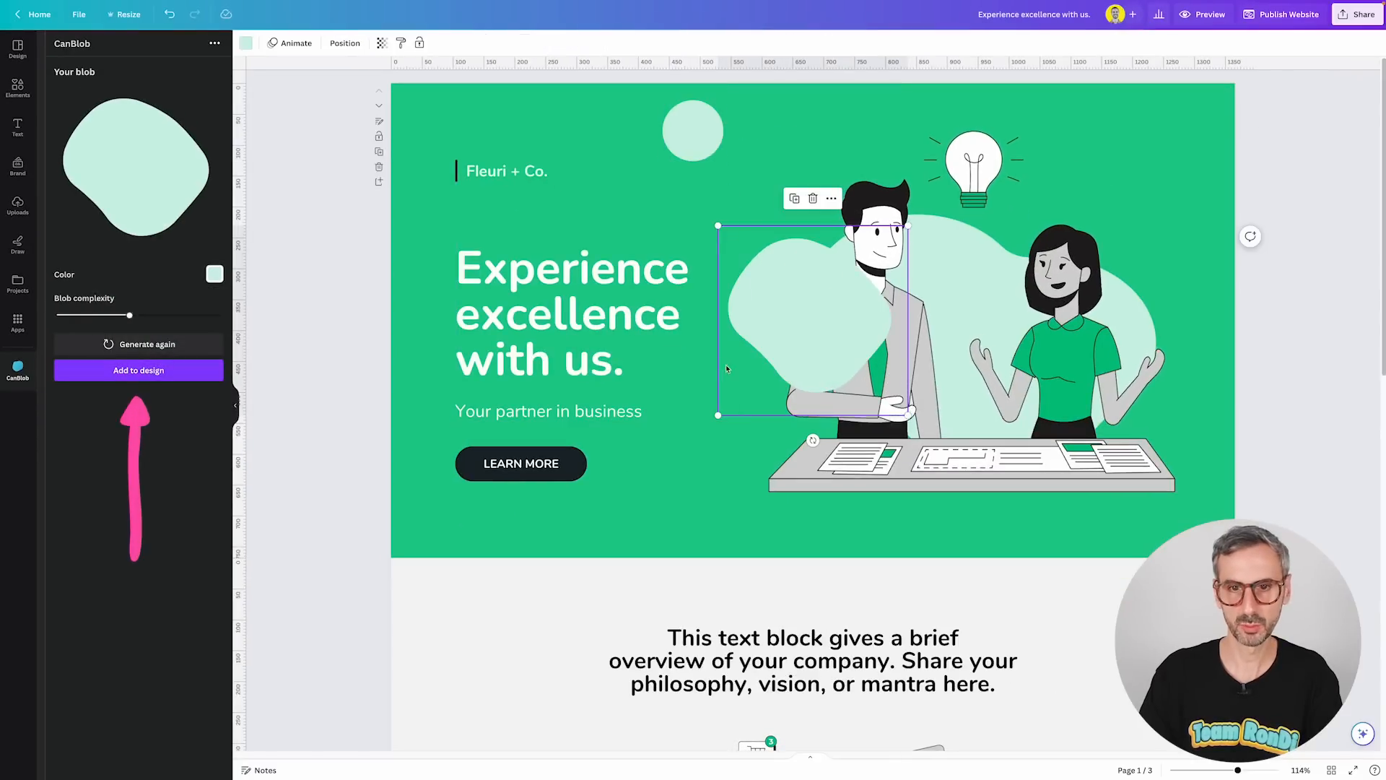
left_click_drag(838, 315, 880, 260)
left_click(684, 131)
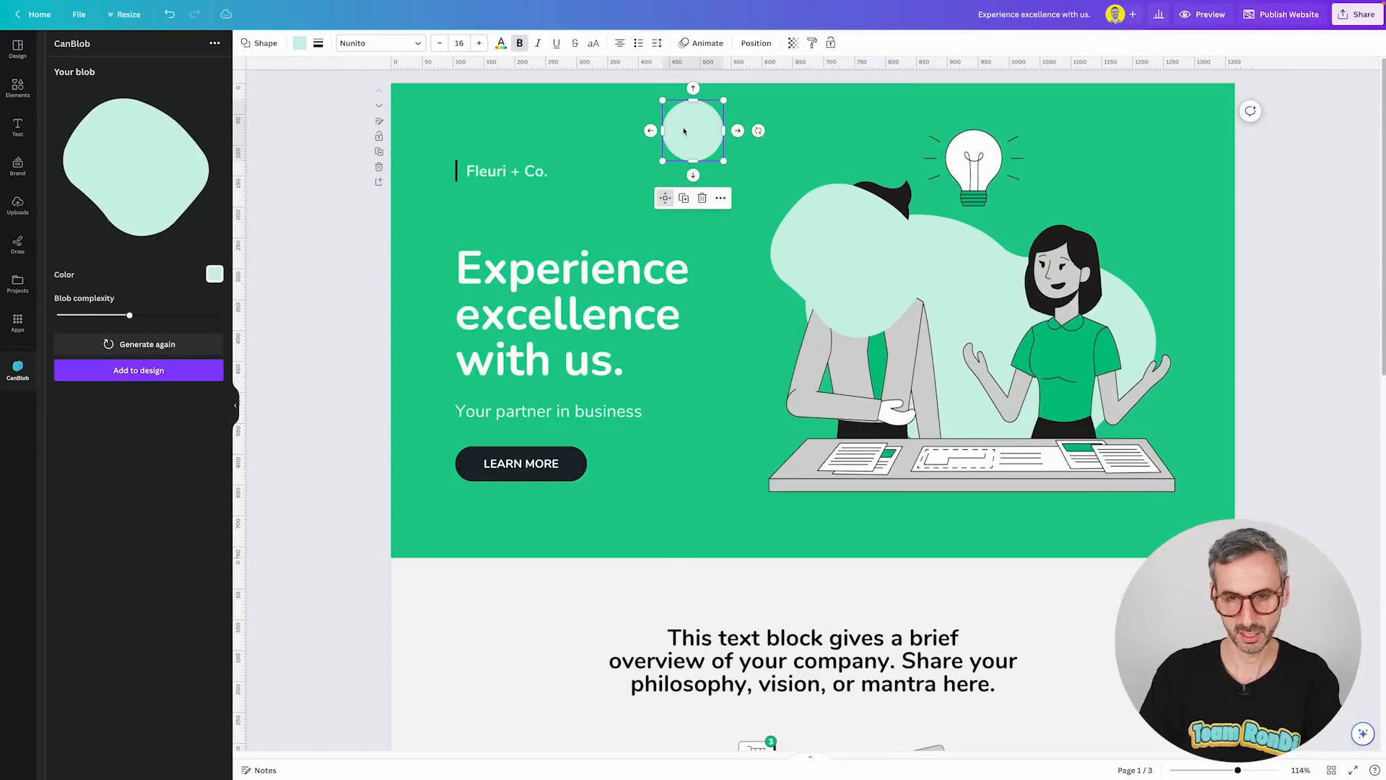
key("Delete")
Enlarge and rotate the blob so it covers the people illustration on the right.
left_click(903, 339)
left_click_drag(950, 359, 1147, 557)
left_click_drag(907, 347, 944, 357)
left_click_drag(987, 594, 766, 8)
left_click_drag(1011, 409, 975, 366)
left_click_drag(883, 598, 876, 636)
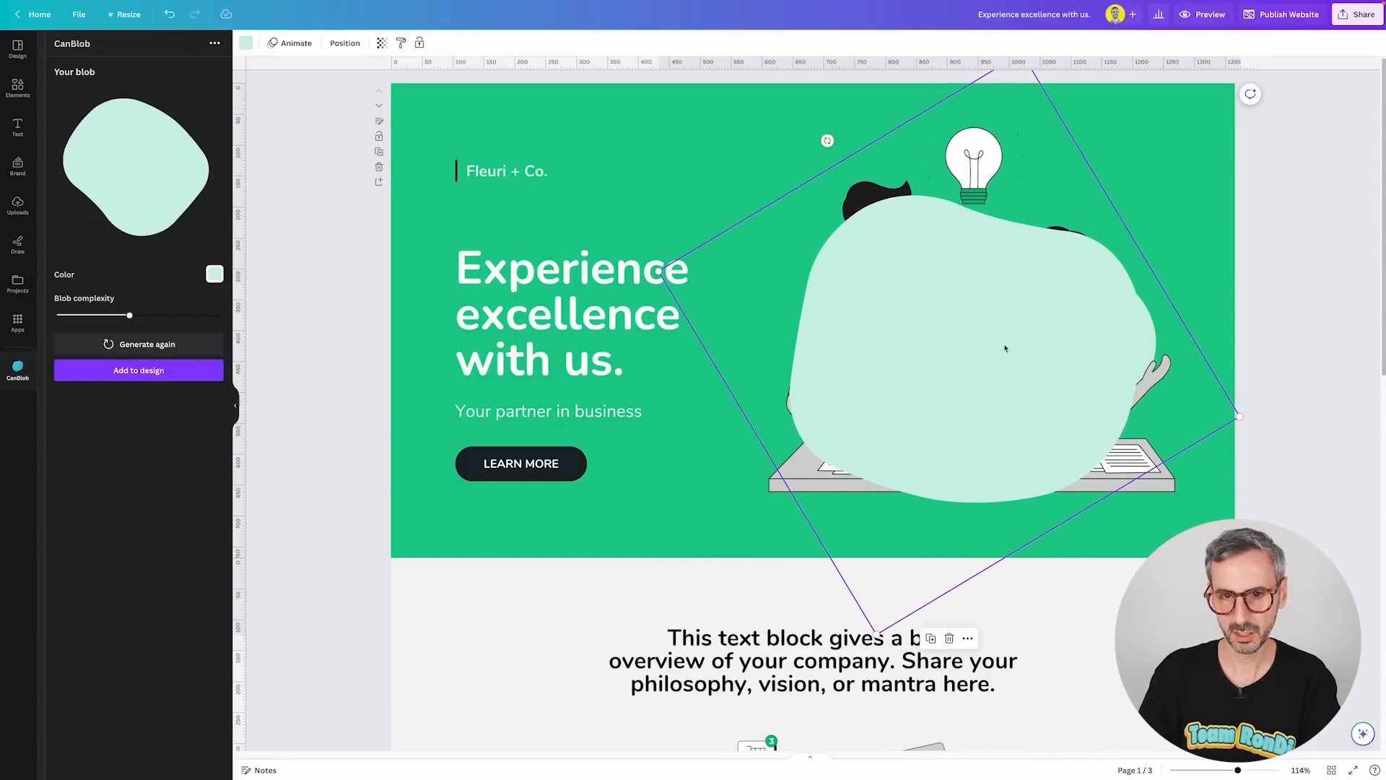
Send the blob to the back behind the illustration and nudge the illustration slightly right.
left_click(776, 492)
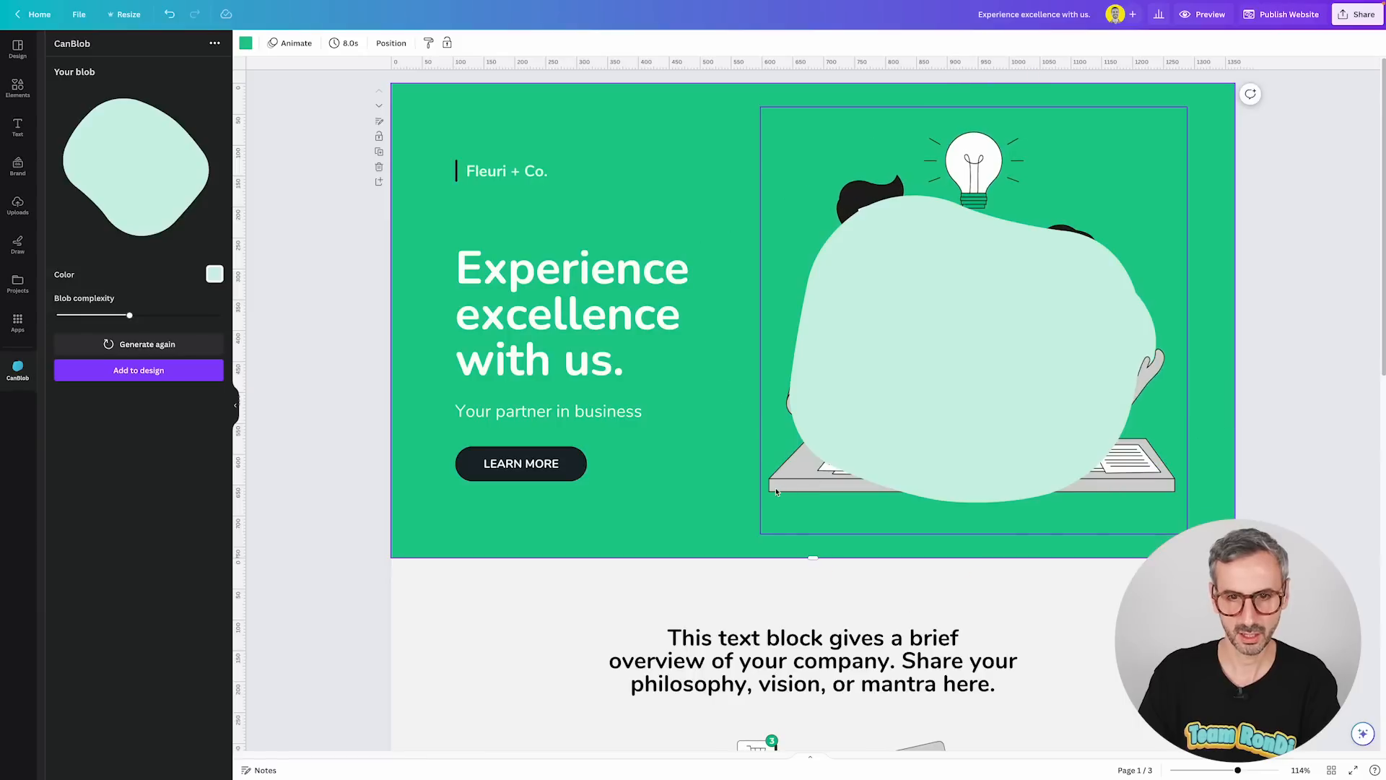
left_click(981, 331)
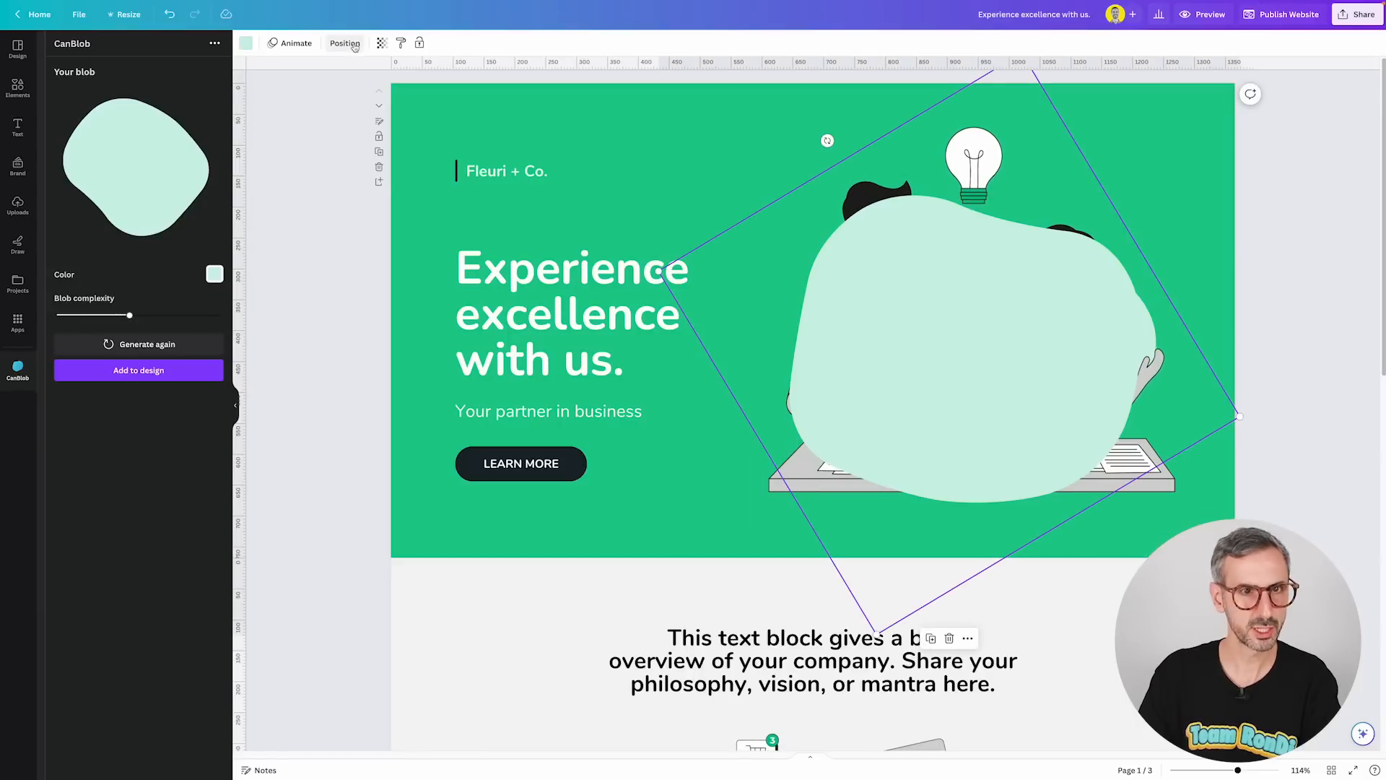
left_click(346, 44)
left_click(172, 94)
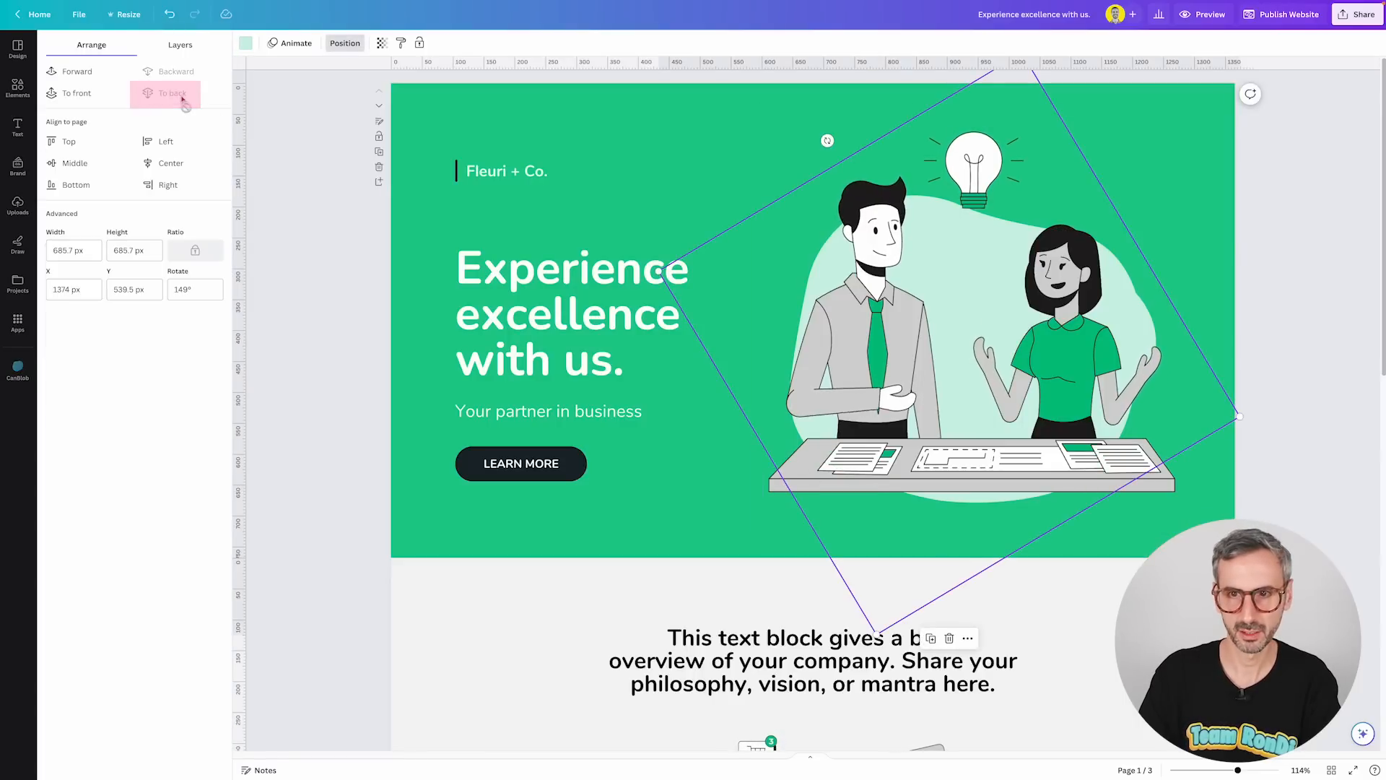
mouse_move(999, 318)
left_mouse_down()
mouse_move(898, 318)
mouse_move(1052, 309)
mouse_move(565, 487)
mouse_move(919, 381)
mouse_move(981, 281)
mouse_move(995, 319)
mouse_move(1006, 303)
mouse_move(1024, 316)
left_mouse_up()
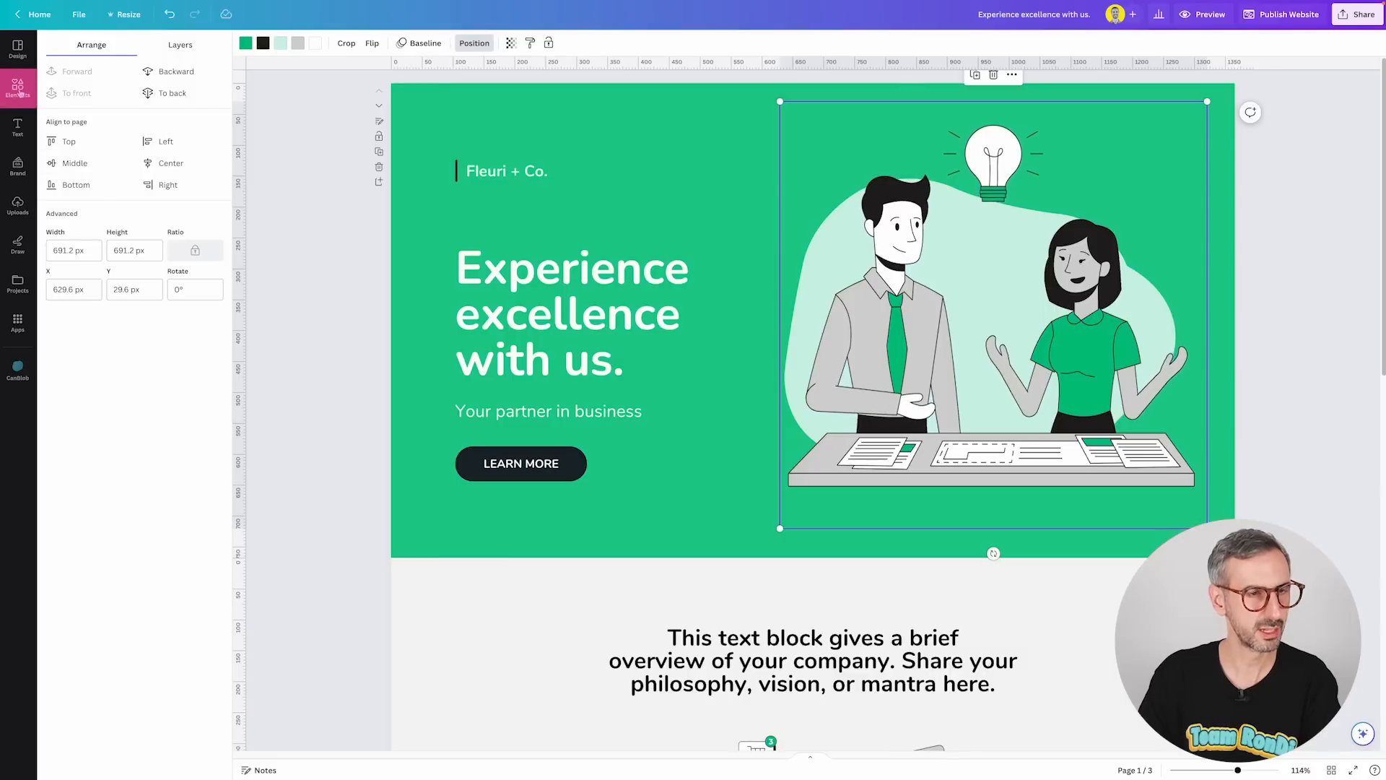
Search elements for "designer graphic computer" and show all matching graphics.
left_click(19, 90)
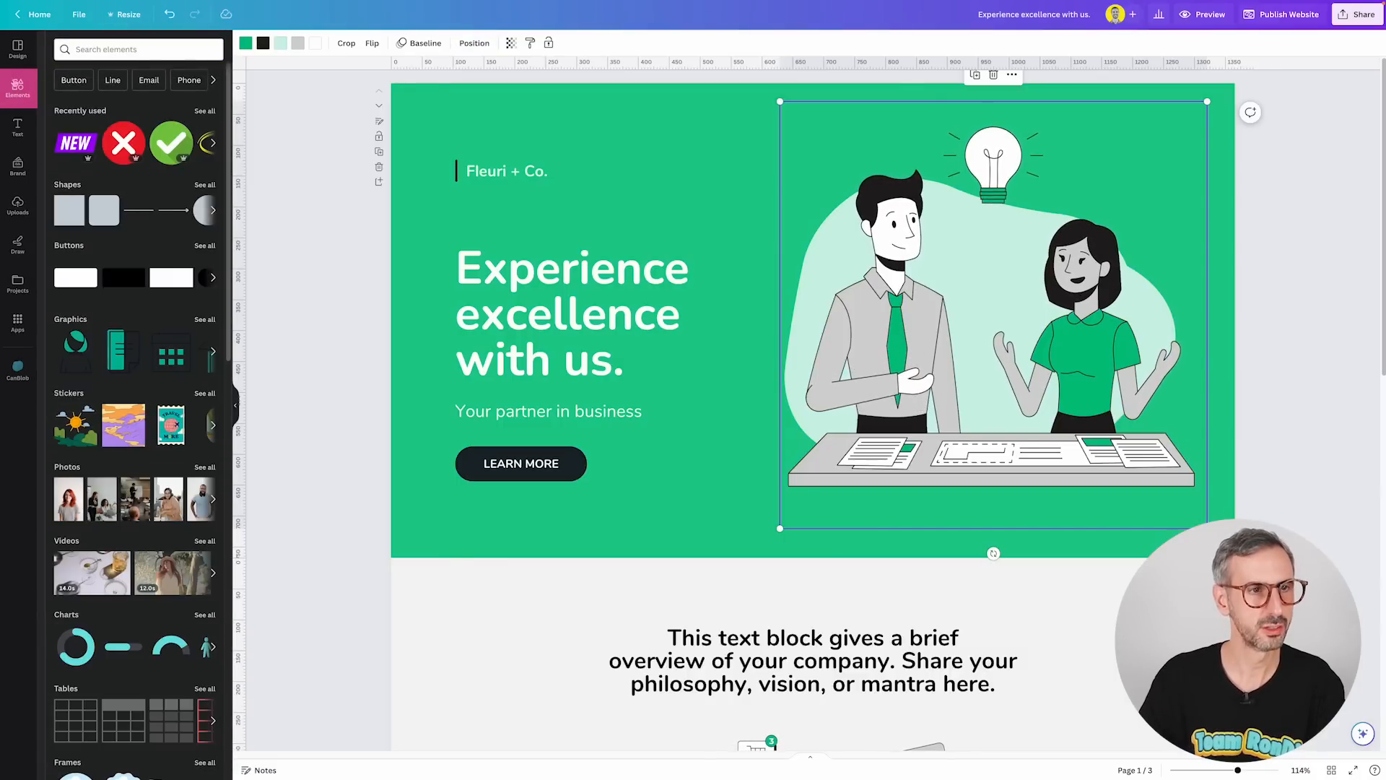
left_click(176, 50)
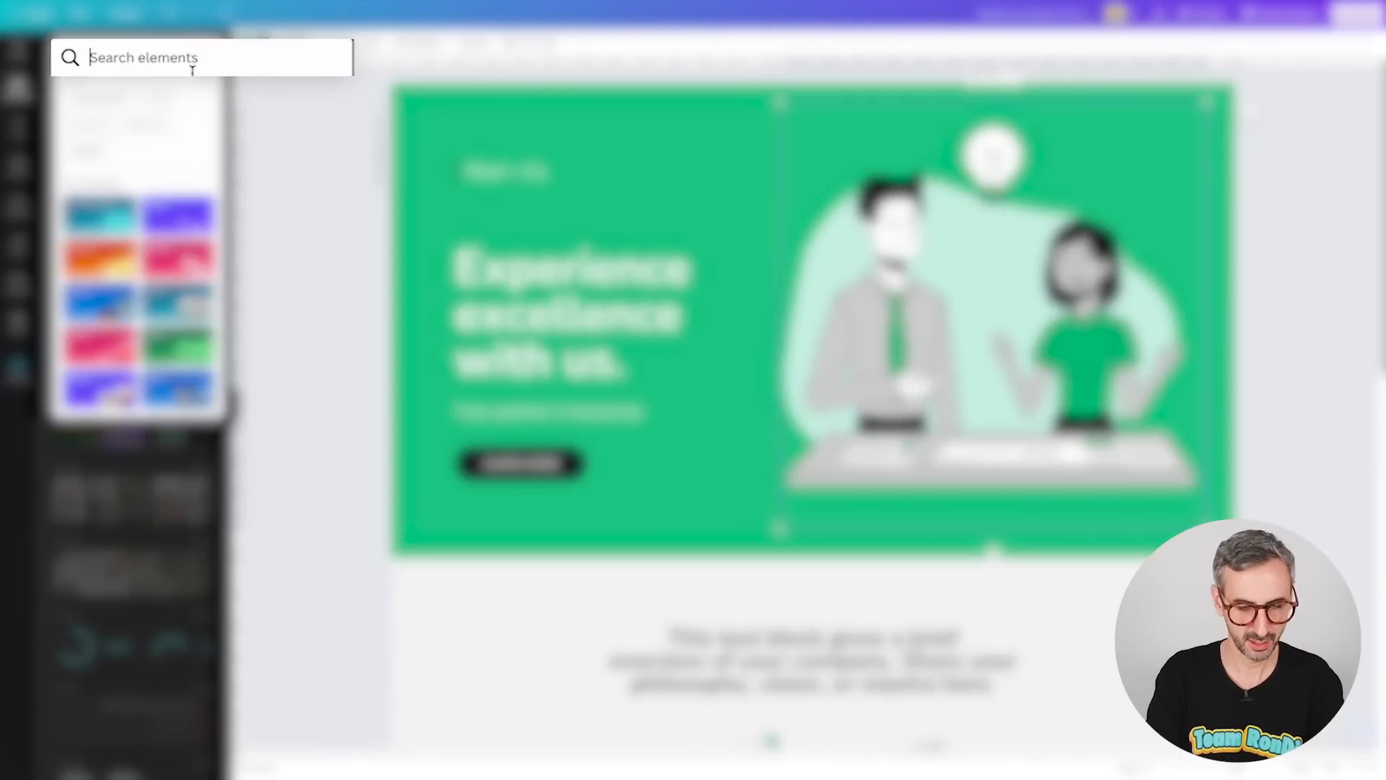
type("designer graphic computer")
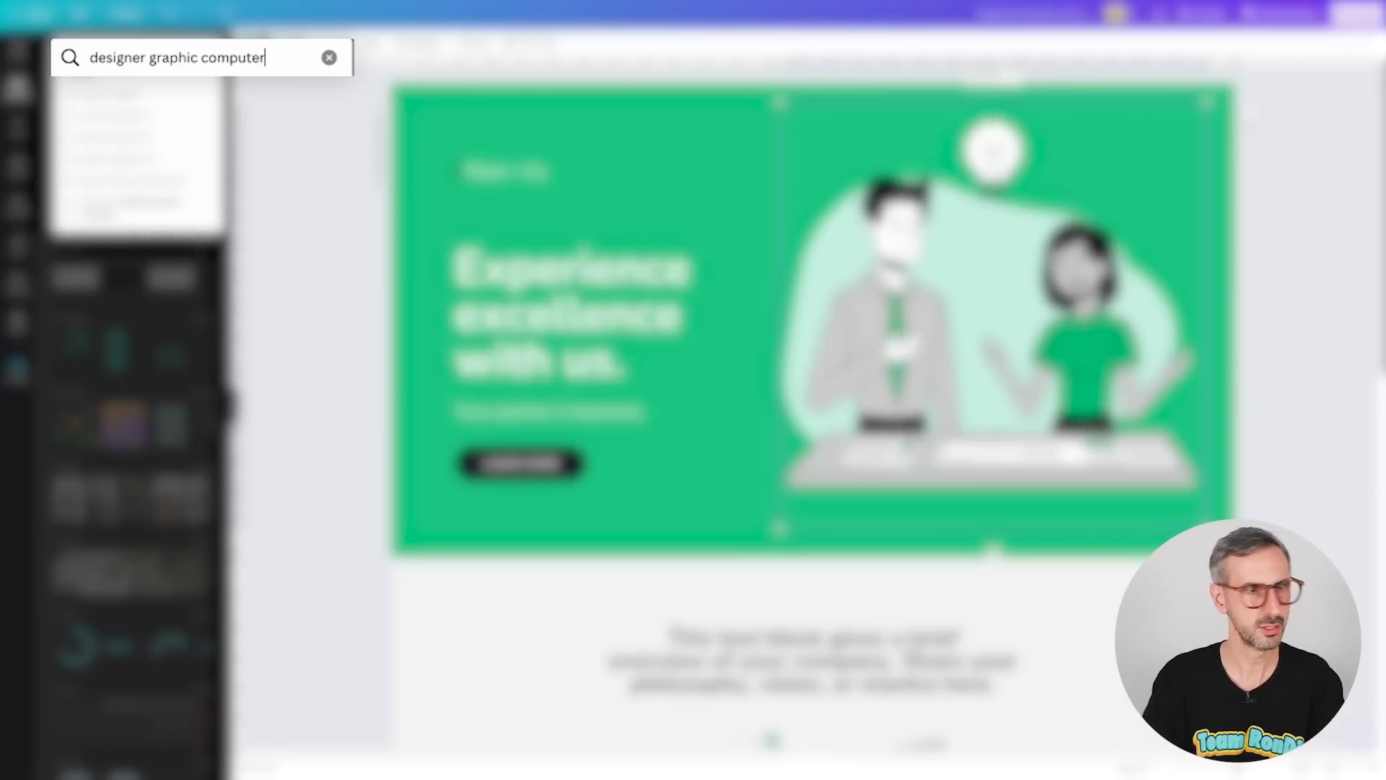
key("Return")
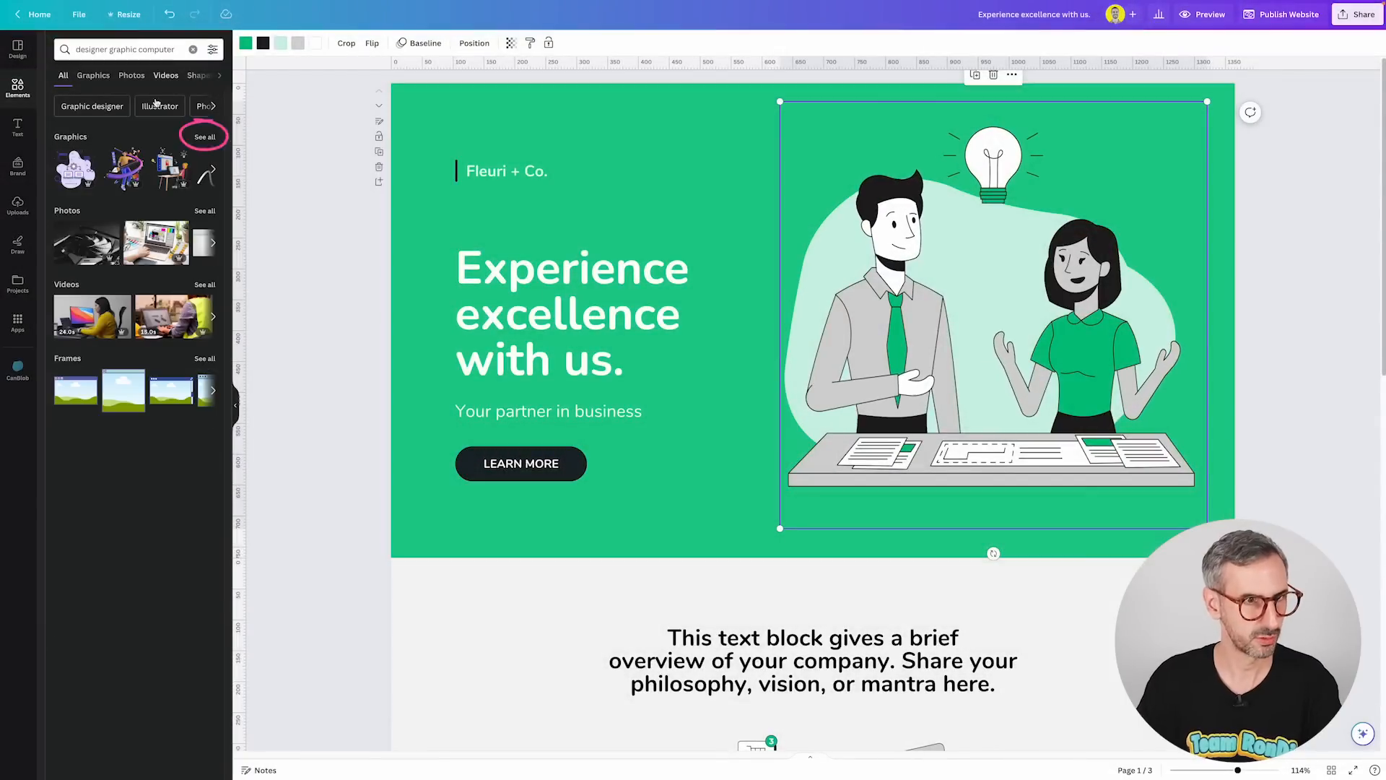
left_click(205, 138)
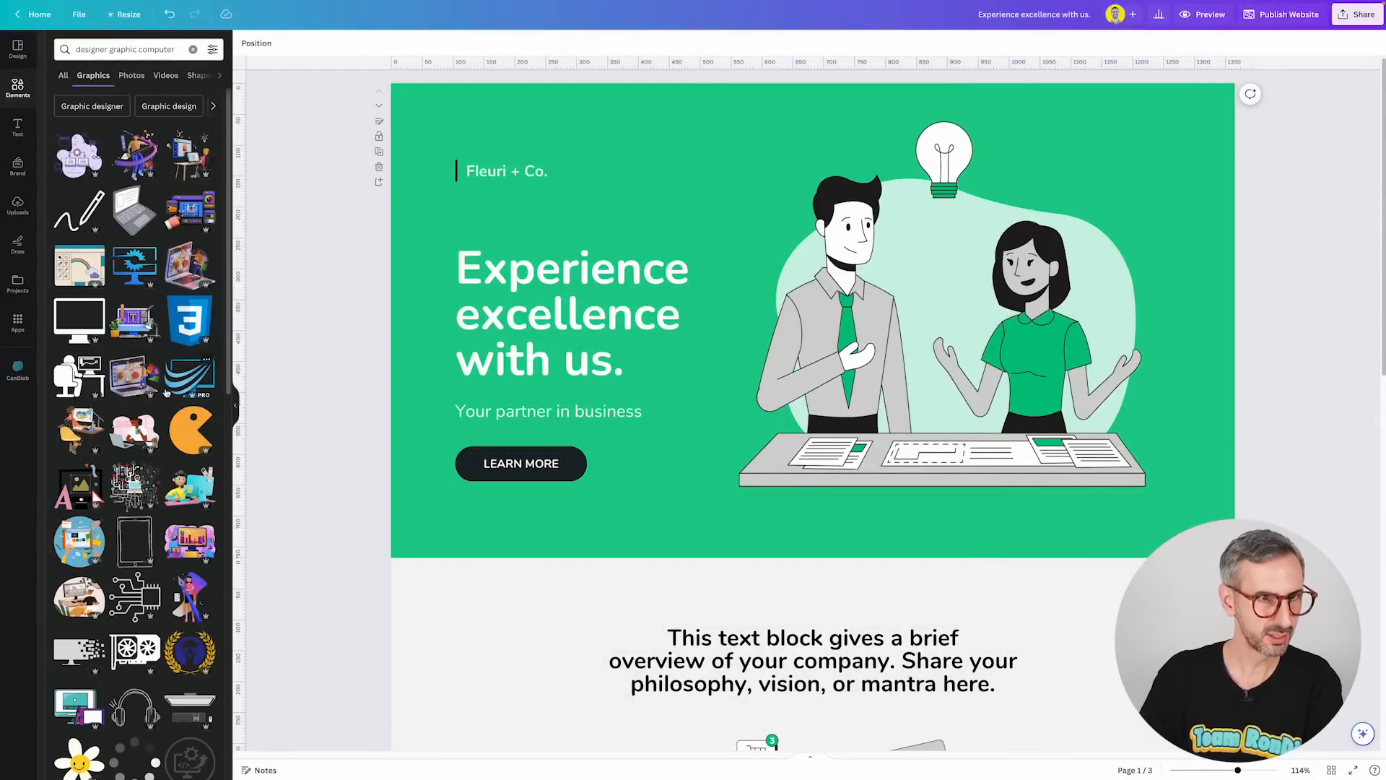
Add a woman-at-computer graphic to the page, move it below the headline, and delete it.
scroll(116, 184, "down", 1)
scroll(115, 184, "down", 5)
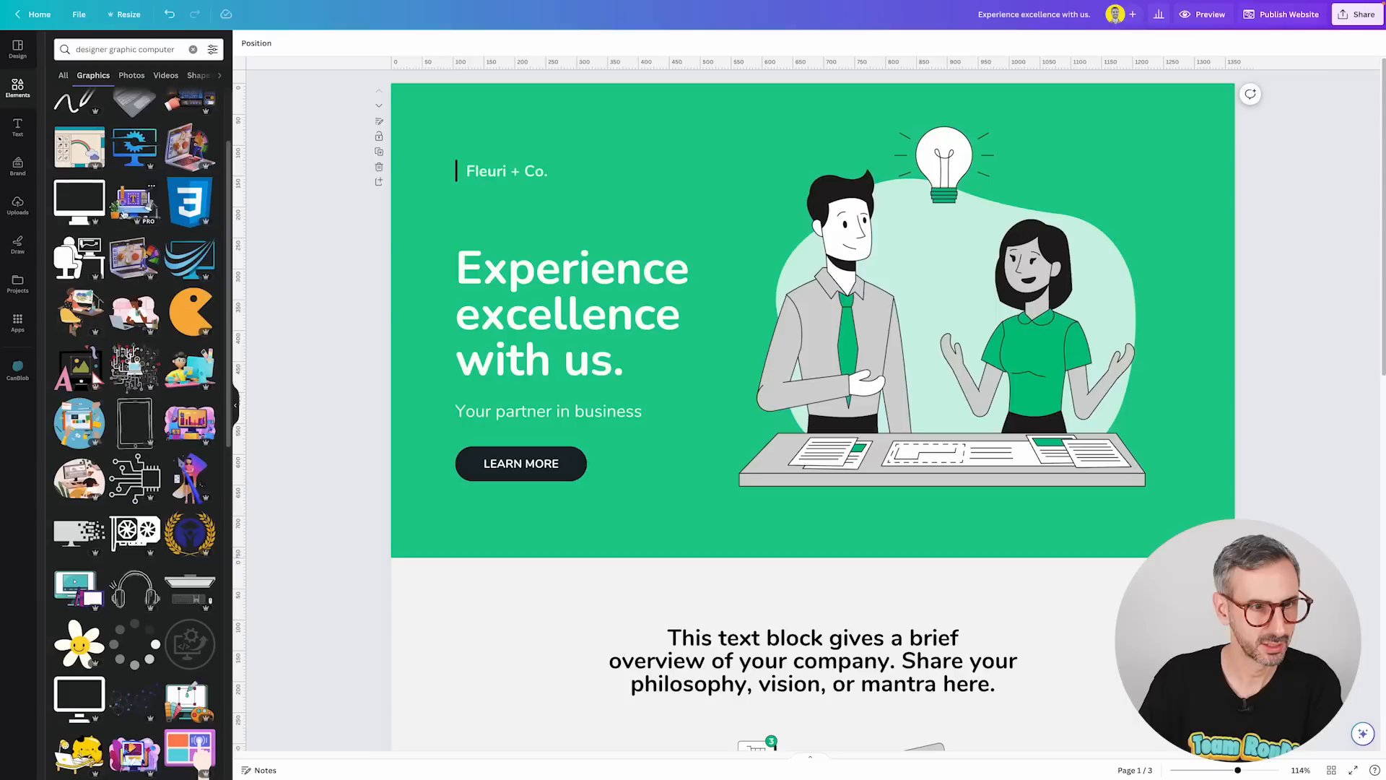
scroll(140, 475, "down", 5)
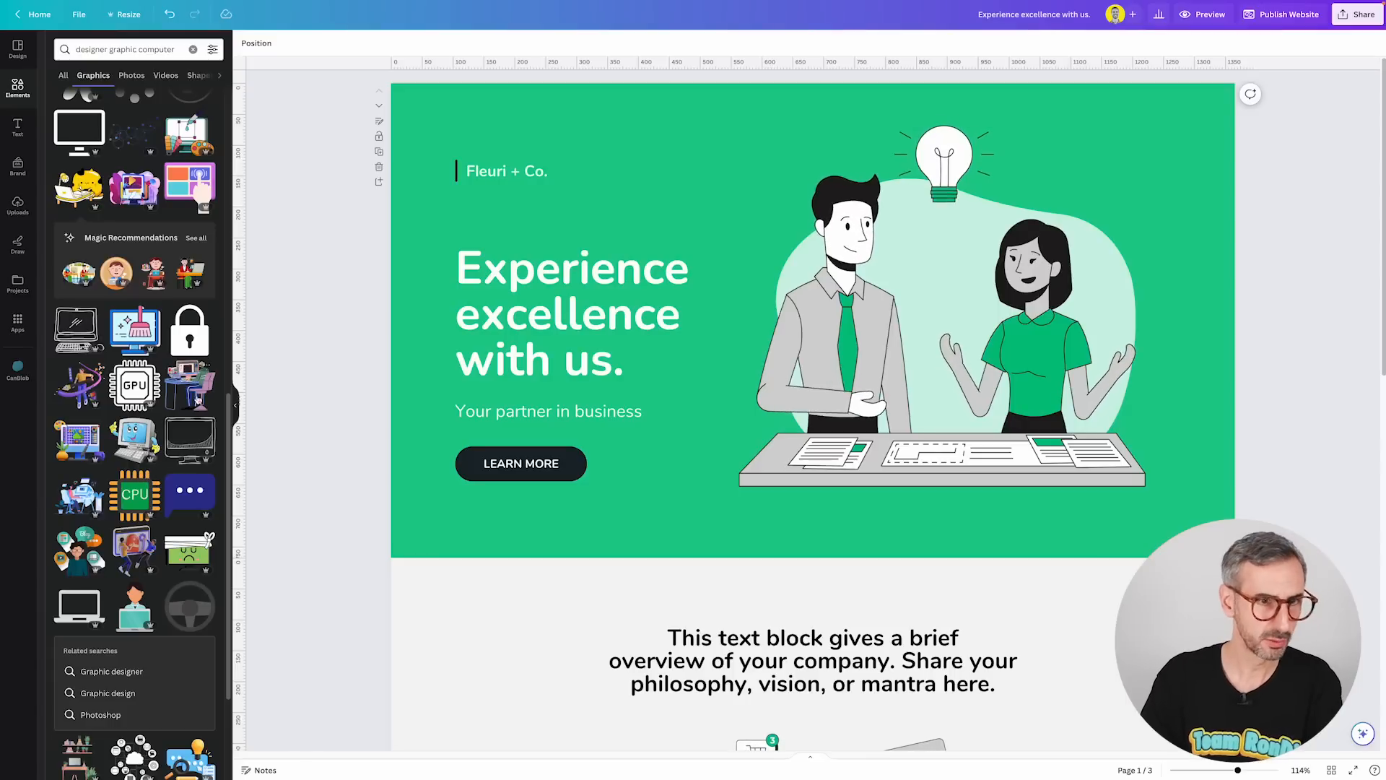
left_click(79, 495)
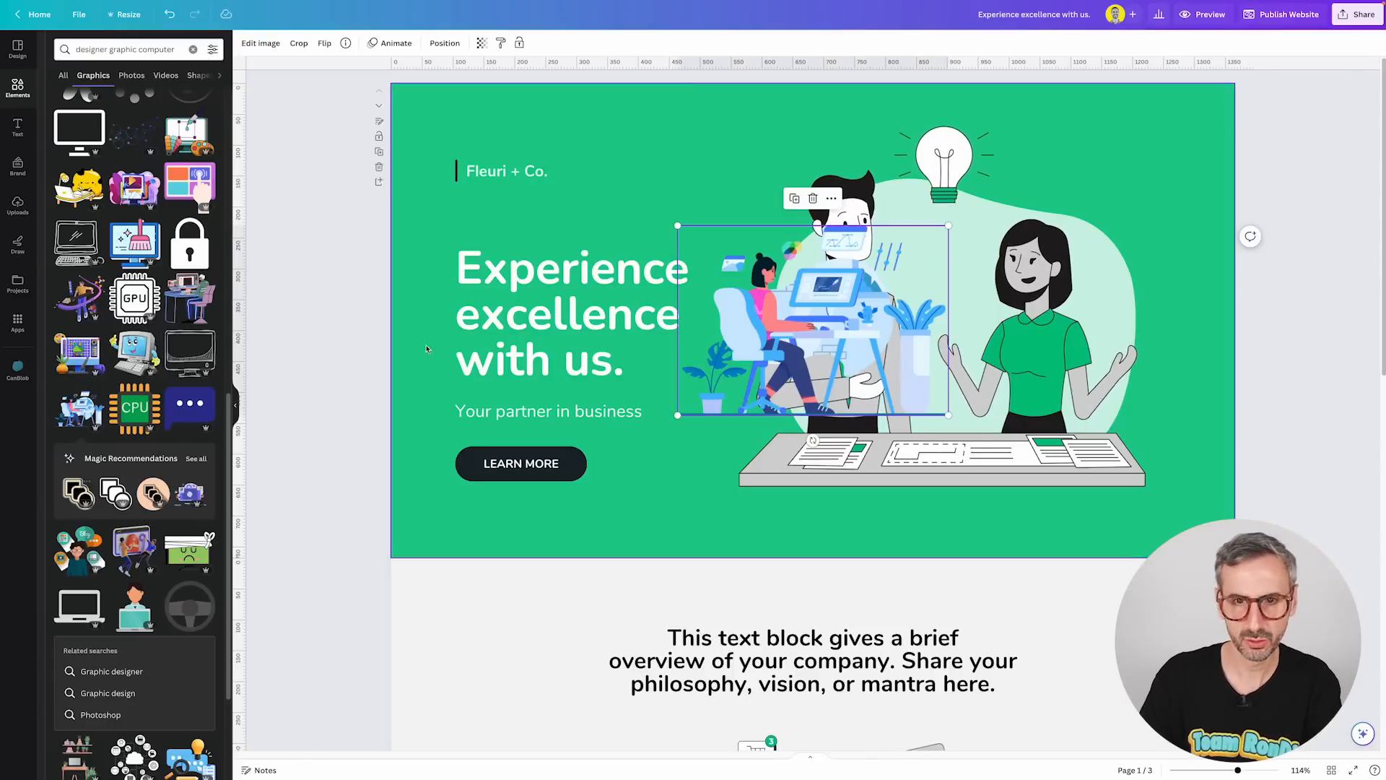
left_click_drag(806, 345, 691, 478)
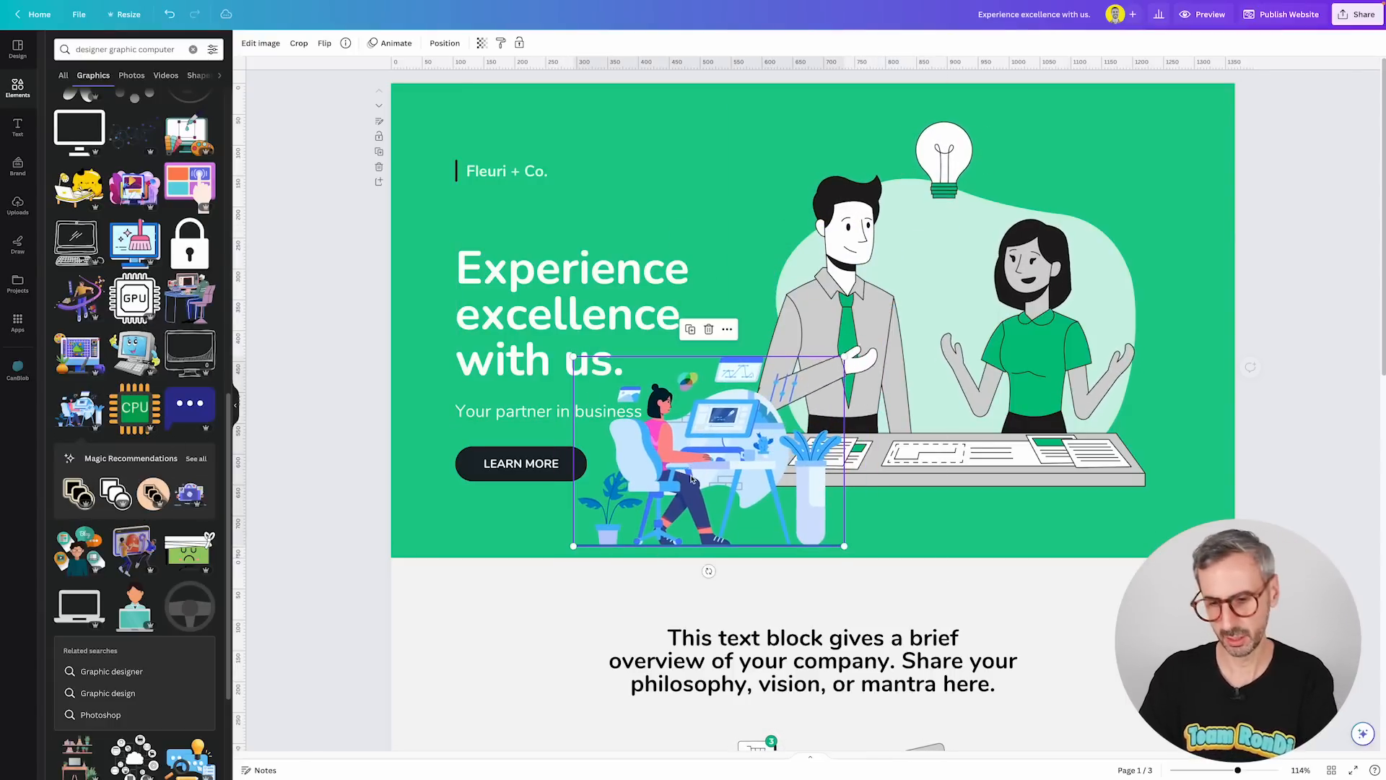
key("Delete")
Add the yellow cat-at-laptop graphic and enlarge it over the people illustration.
scroll(181, 480, "down", 2)
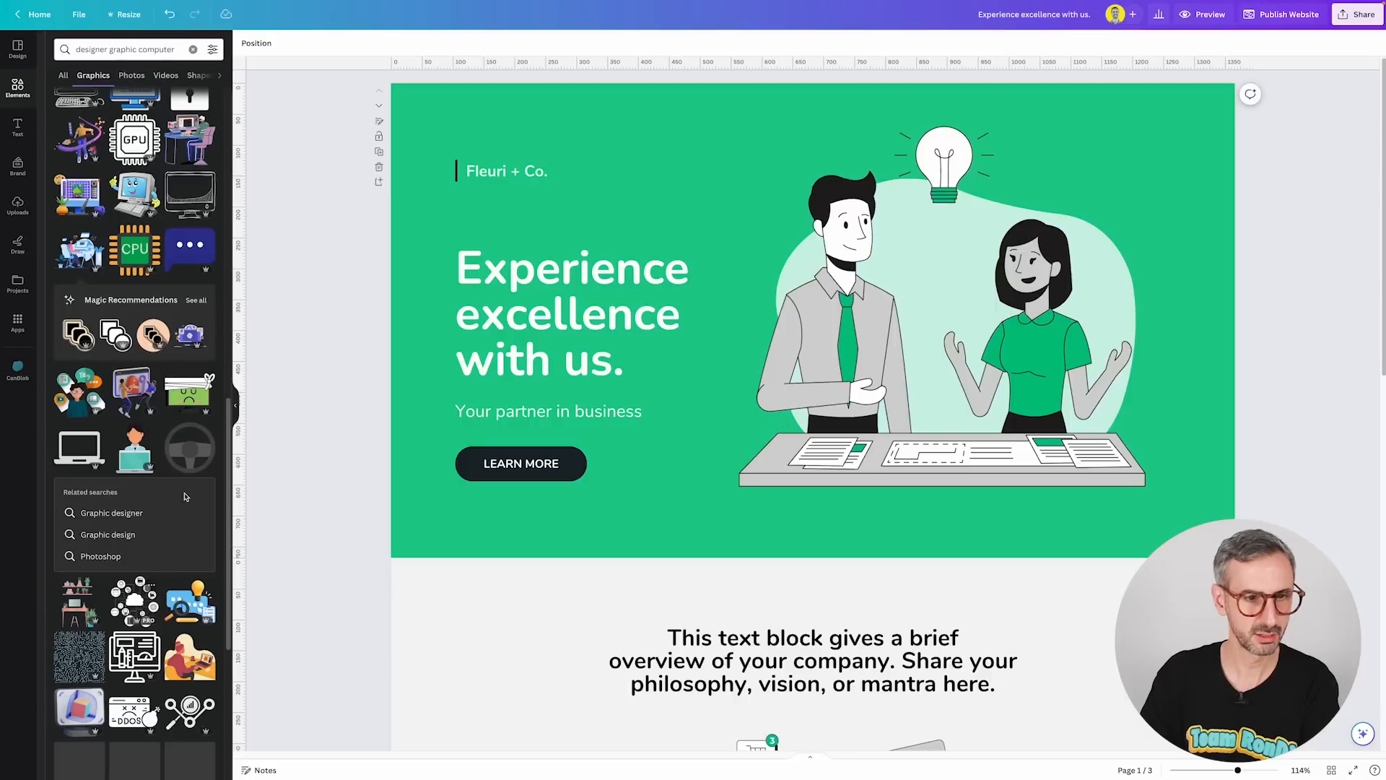
scroll(181, 481, "up", 2)
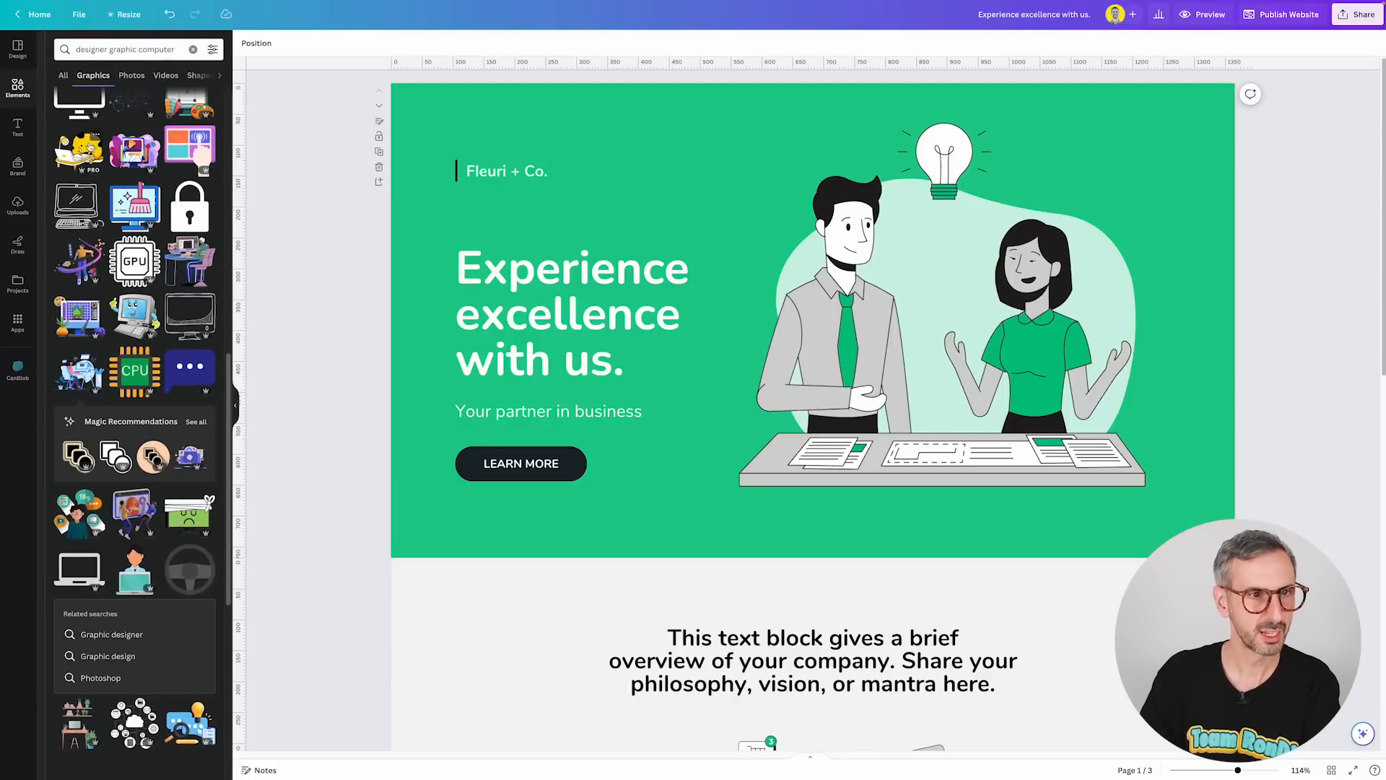
left_click(79, 148)
left_click_drag(824, 312, 918, 383)
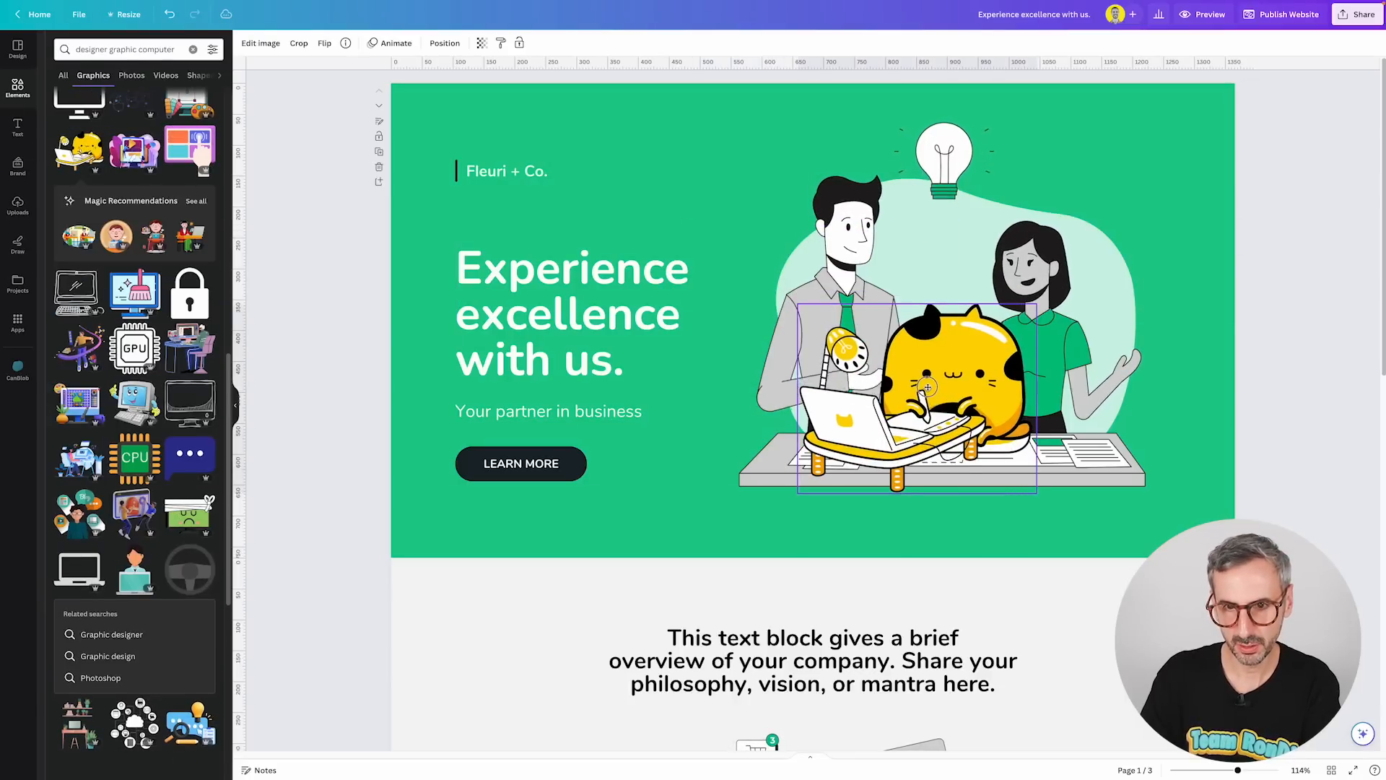
left_click_drag(1026, 298, 1153, 209)
left_click_drag(968, 348, 1010, 341)
Delete the people illustration and move the cat graphic onto the mint blob.
left_click(795, 362)
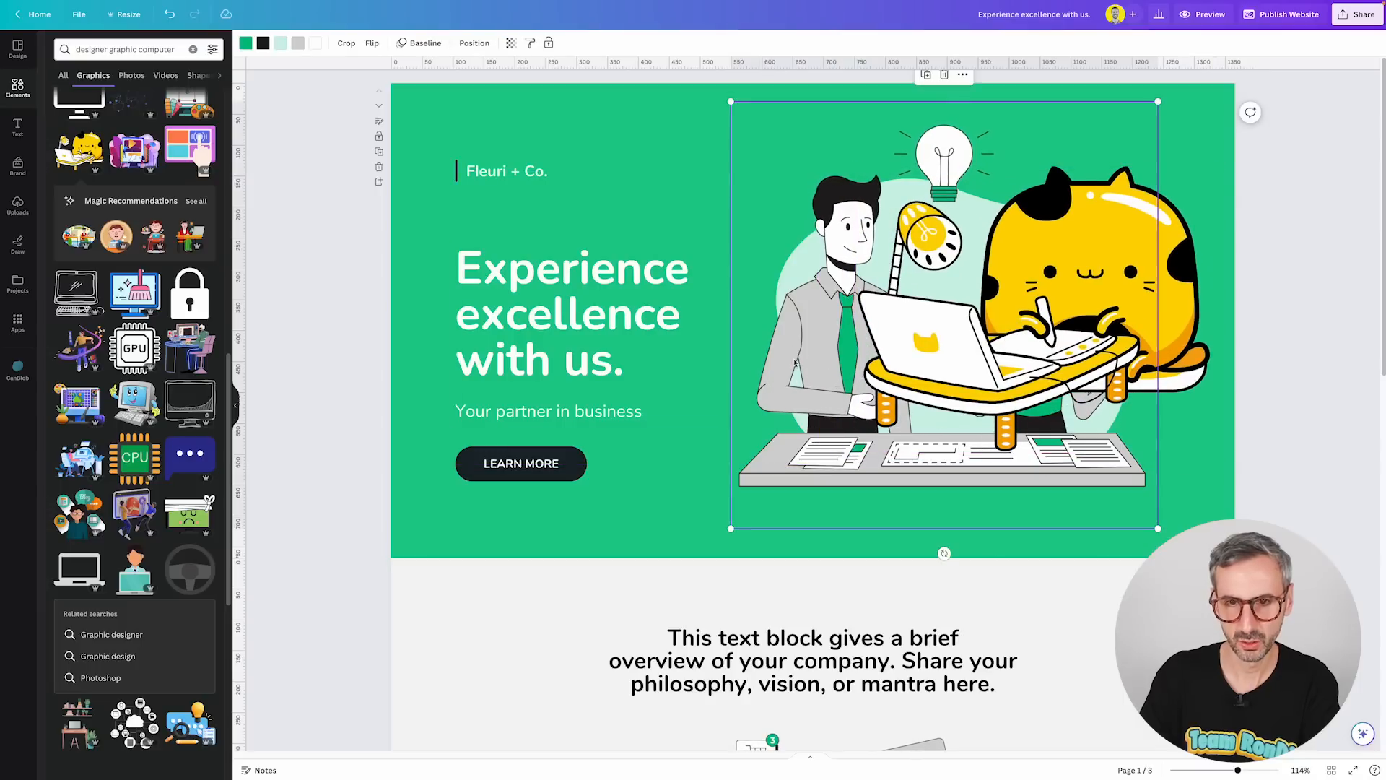
key("Delete")
left_click_drag(1074, 342, 990, 379)
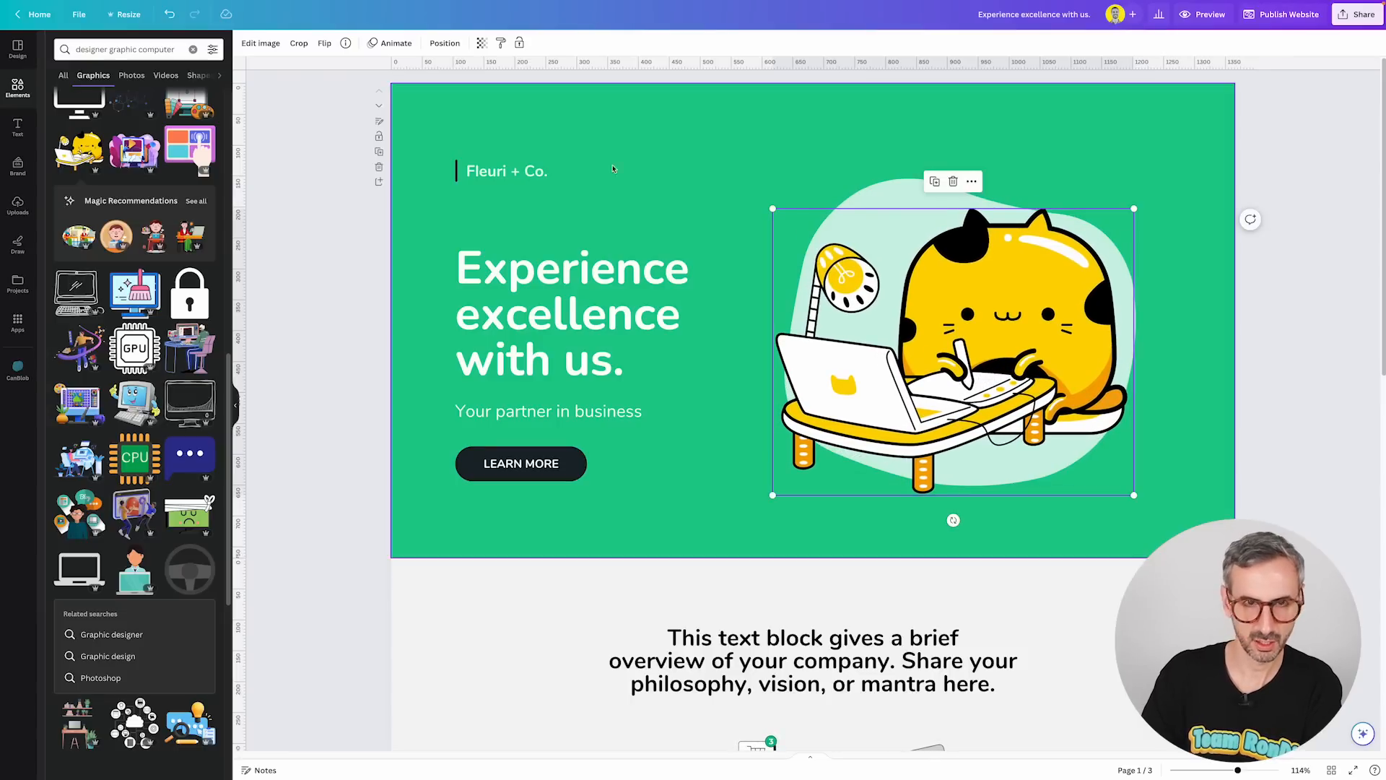
Apply the ColorMix Parakeet effect to the cat graphic, setting hue to 0.6 and saturation to -0.4.
left_click(261, 44)
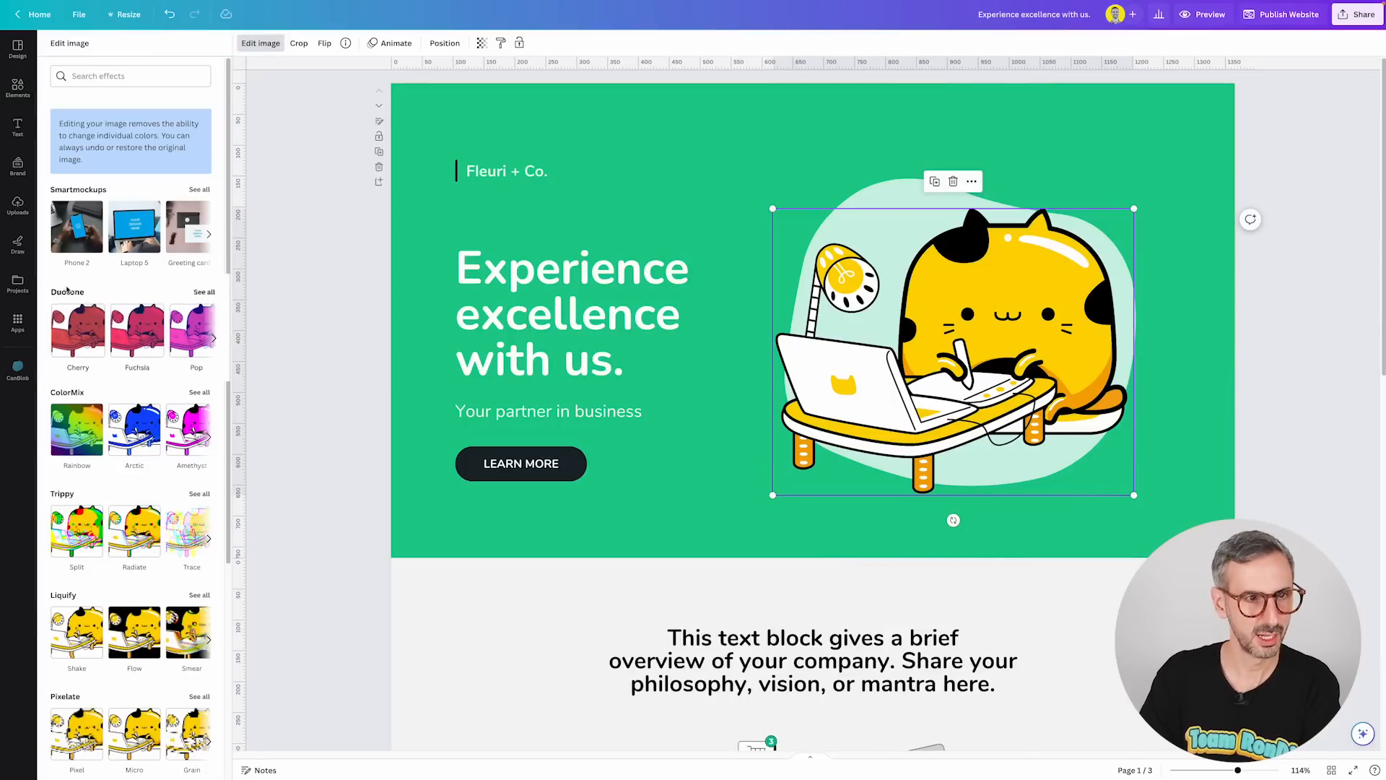
mouse_move(87, 331)
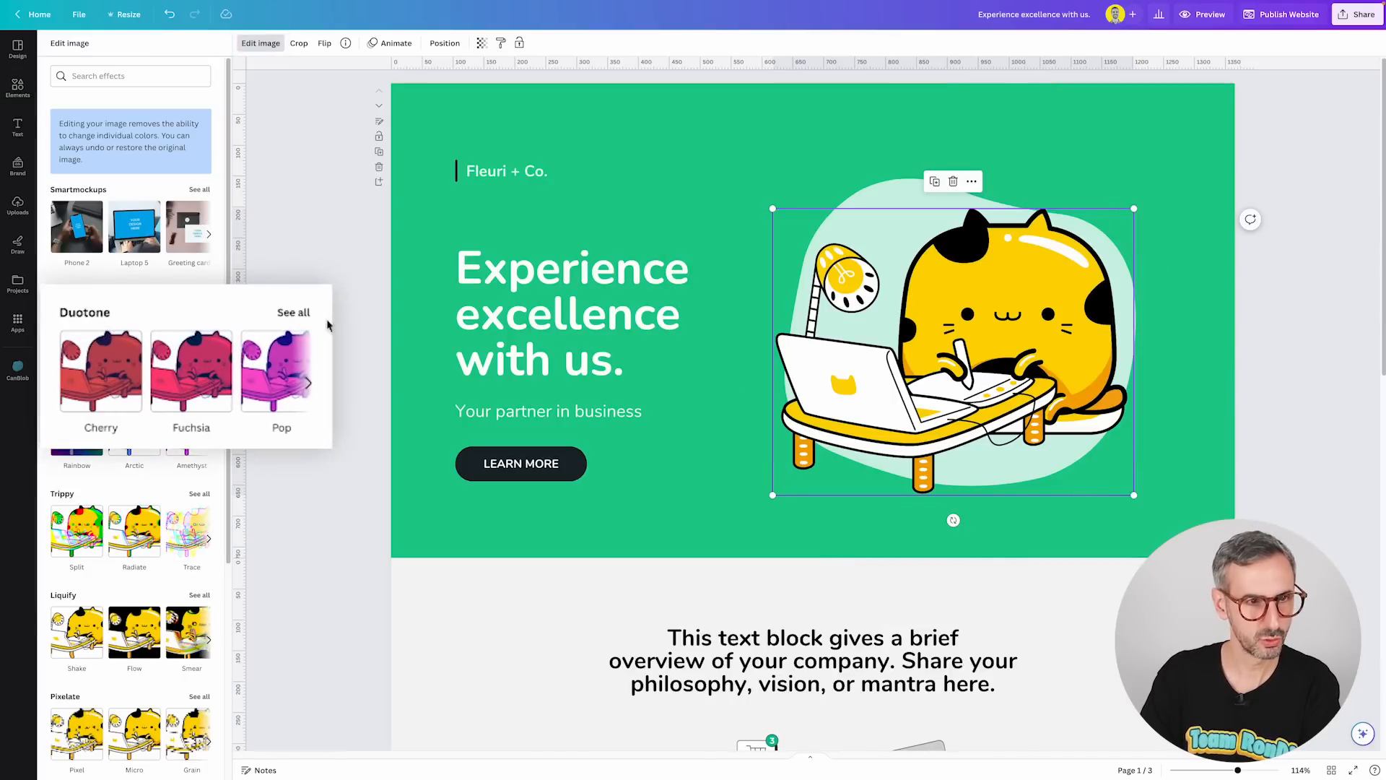
mouse_move(192, 441)
left_click(288, 394)
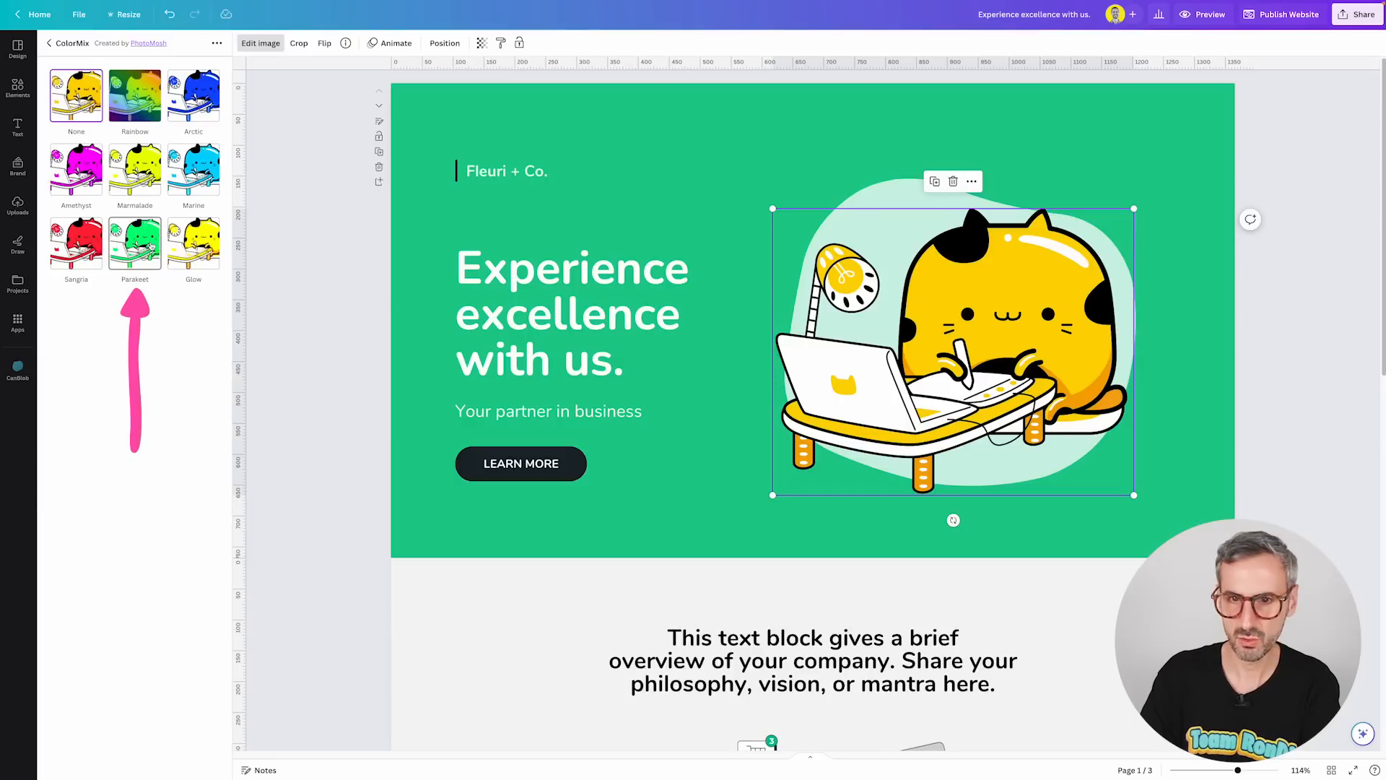
left_click(151, 247)
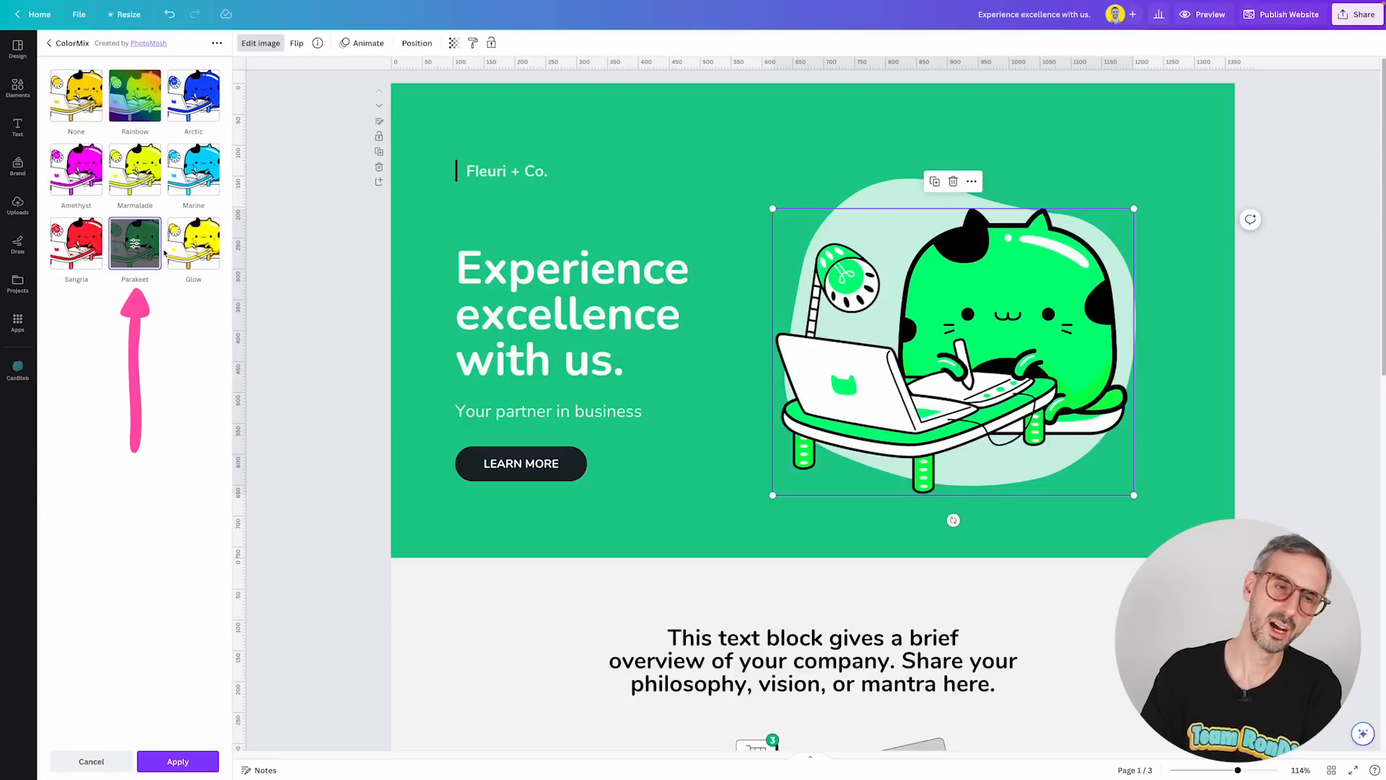
left_click(137, 241)
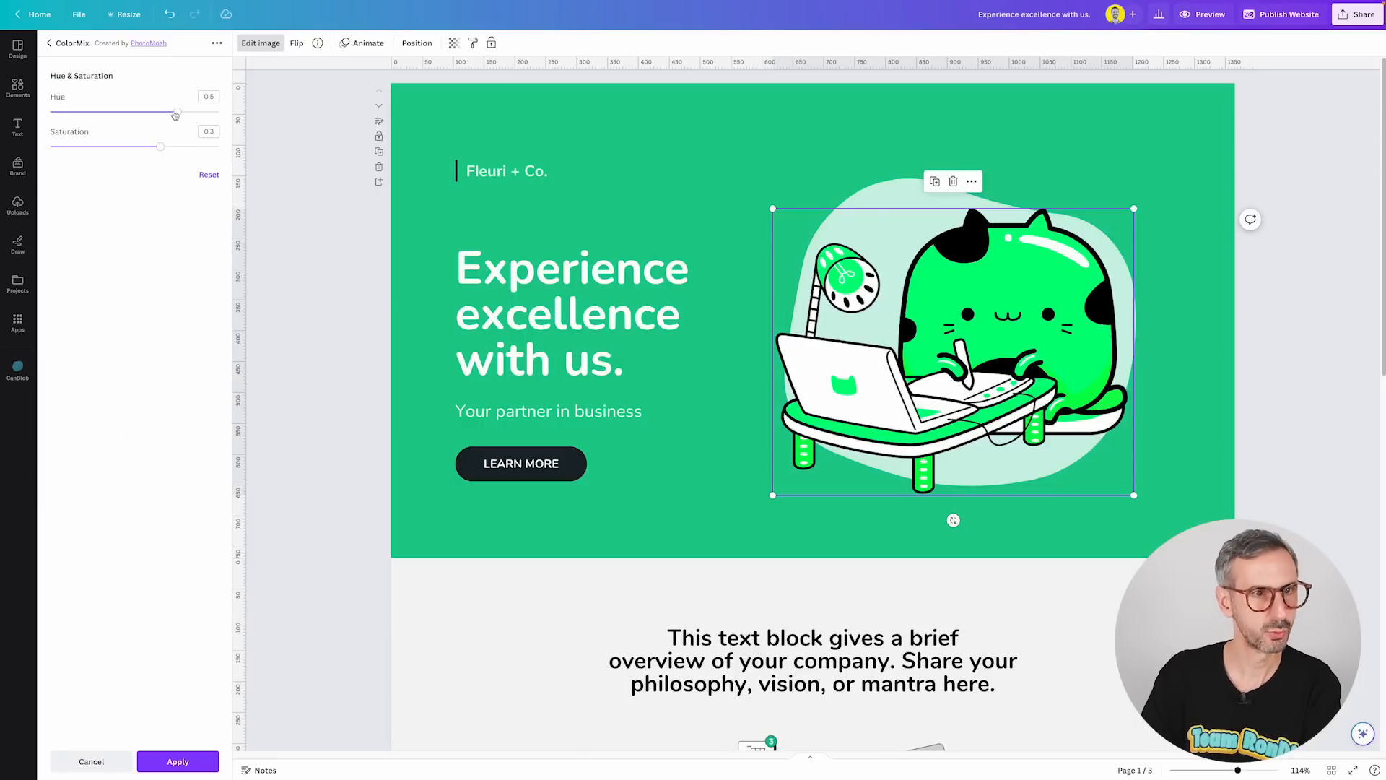
left_click_drag(168, 112, 101, 146)
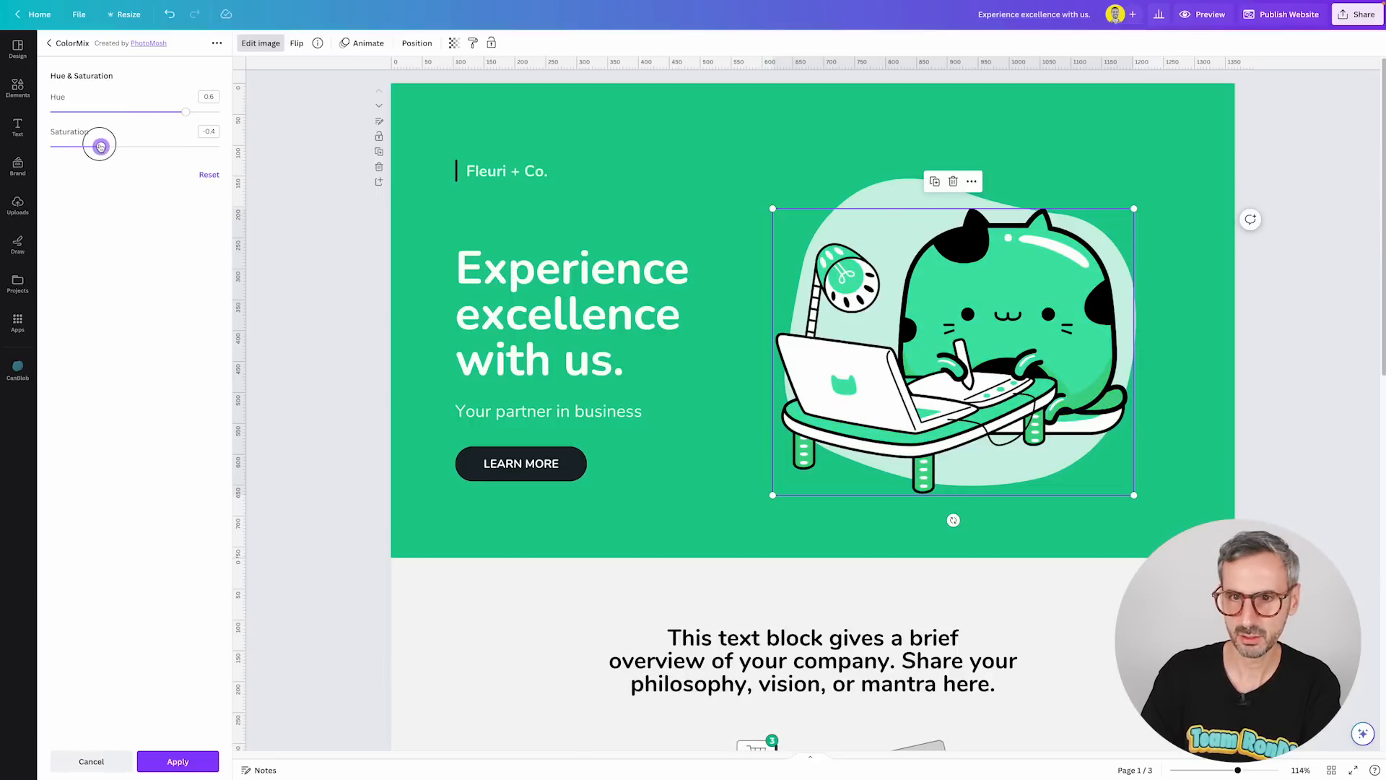
left_click_drag(184, 113, 186, 112)
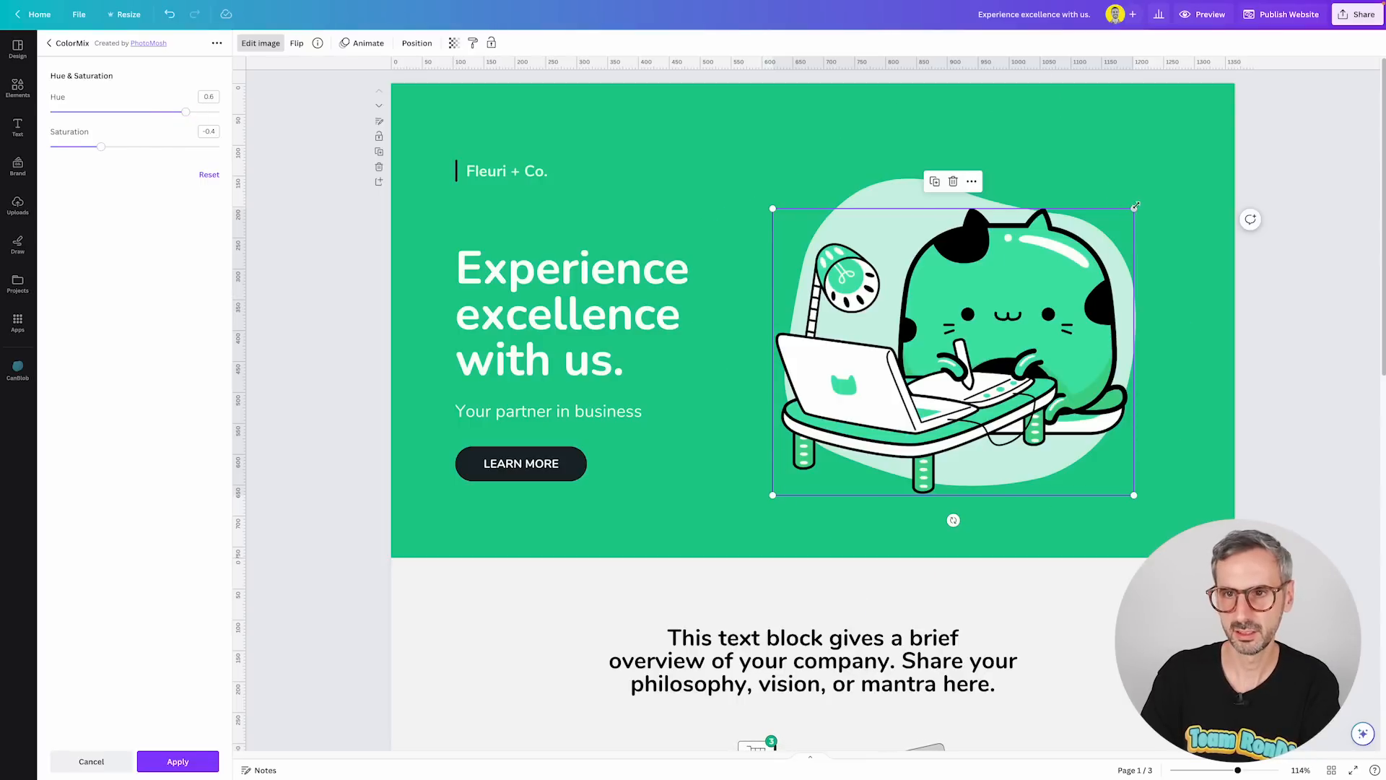
Apply the recolor and enlarge the cat graphic, repositioning it over the mint blob.
left_click(1136, 211)
left_click(1111, 242)
mouse_move(1134, 208)
left_mouse_down()
mouse_move(1184, 184)
mouse_move(1151, 195)
left_mouse_up()
left_click_drag(1001, 426, 1033, 418)
left_click(1260, 210)
mouse_move(1091, 338)
left_mouse_down()
mouse_move(1065, 337)
mouse_move(1085, 337)
left_mouse_up()
left_click(1325, 380)
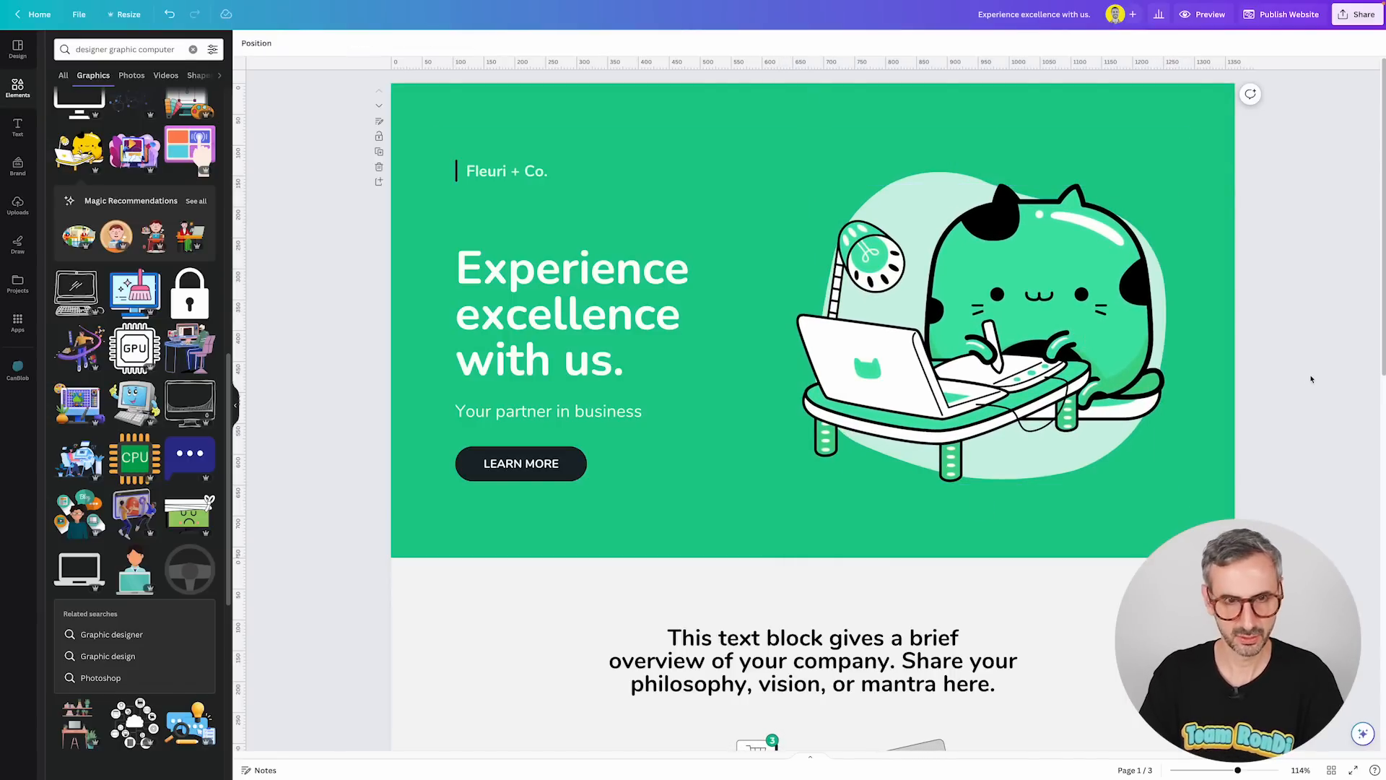
Open the CanBlob app, raise blob complexity to maximum, and generate several new blob shapes.
scroll(1075, 506, "down", 3)
scroll(1069, 506, "down", 2)
scroll(1067, 505, "up", 5)
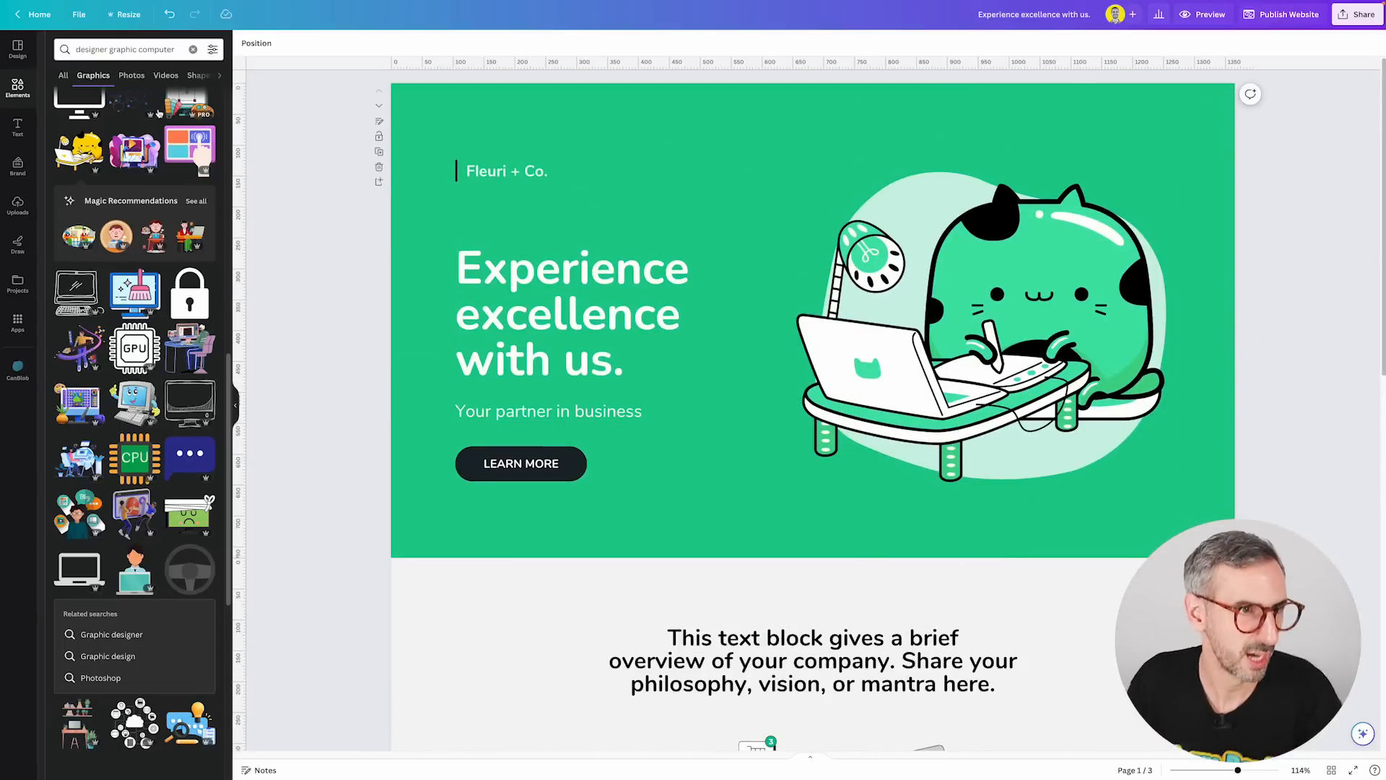
left_click(29, 359)
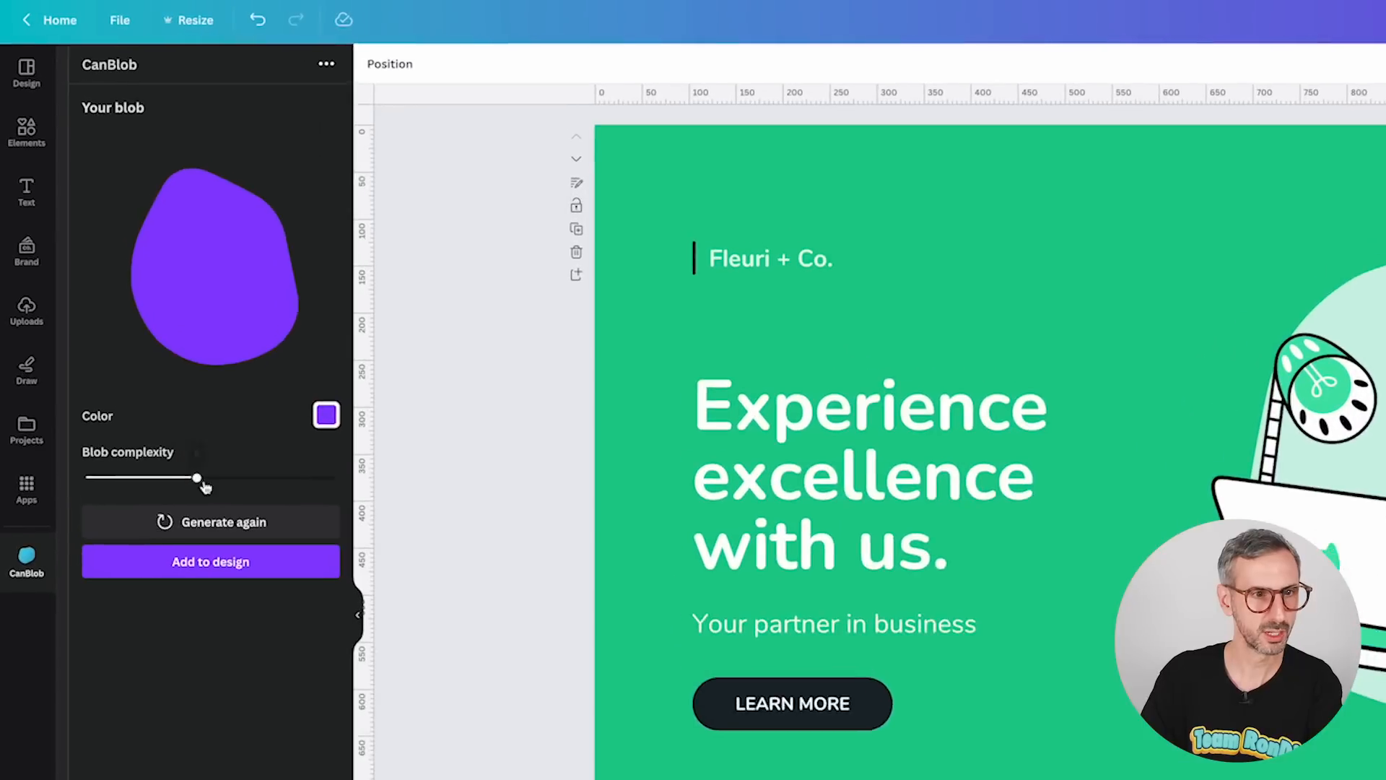
left_click_drag(130, 316, 184, 317)
left_click_drag(284, 486, 312, 484)
left_click(256, 527)
left_click(256, 529)
left_click(258, 531)
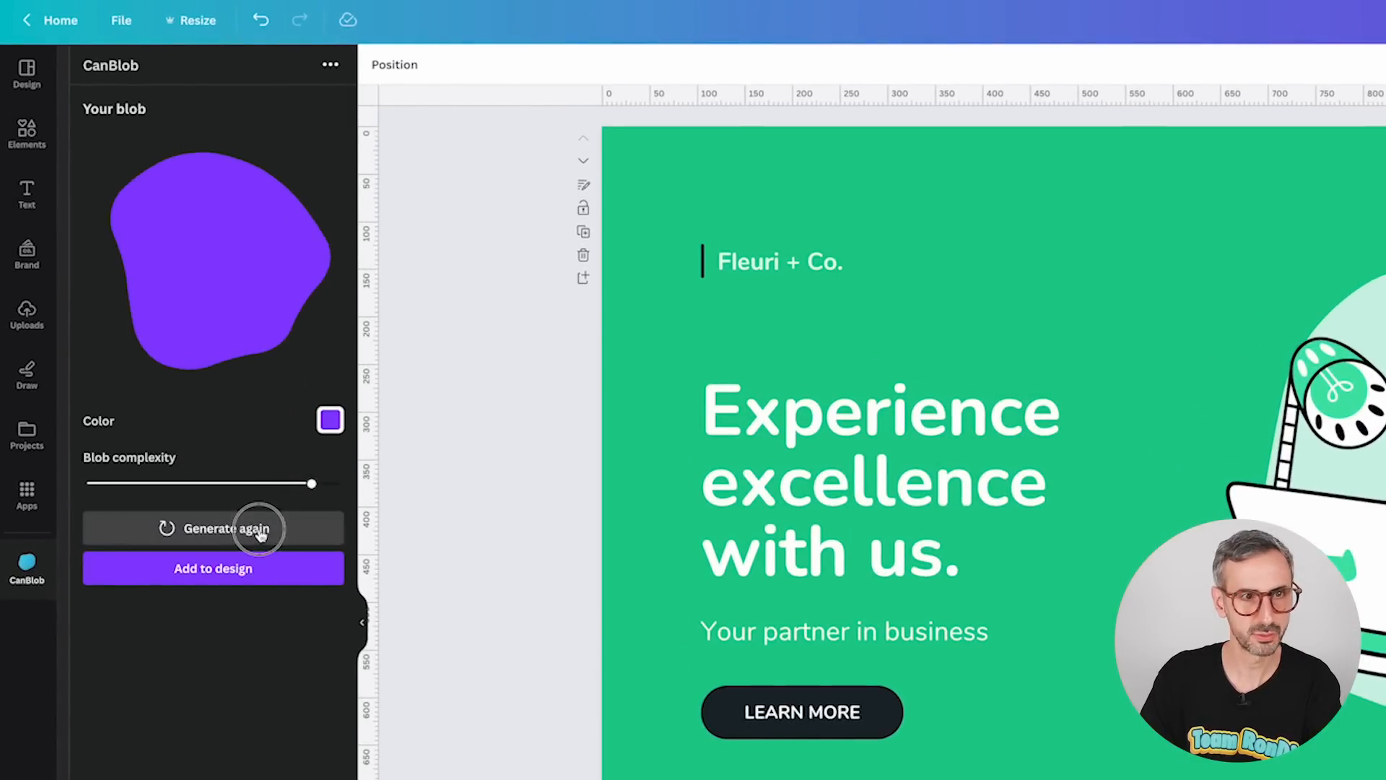
left_click(258, 532)
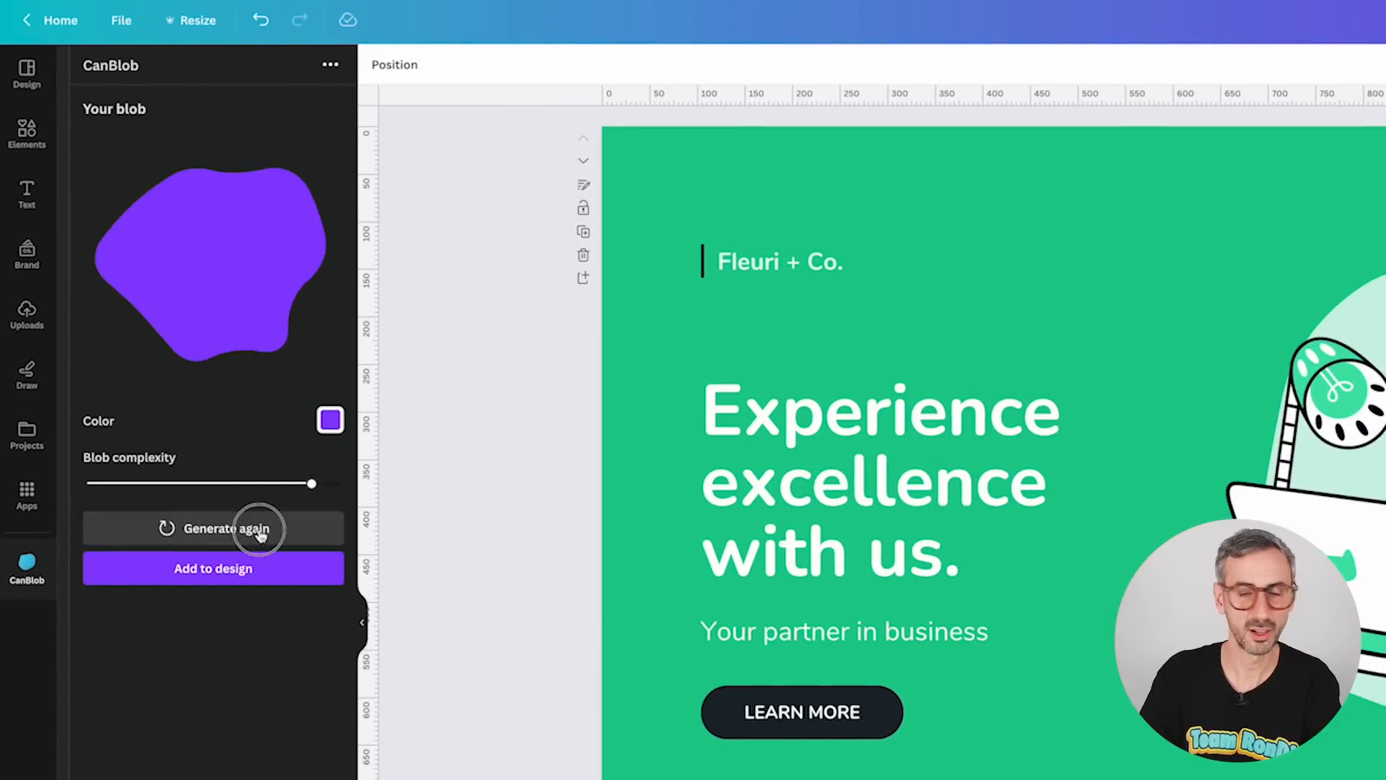
left_click(259, 531)
left_click(258, 531)
Lower the blob complexity to about the middle and generate new blob shapes again.
left_click_drag(312, 484, 231, 486)
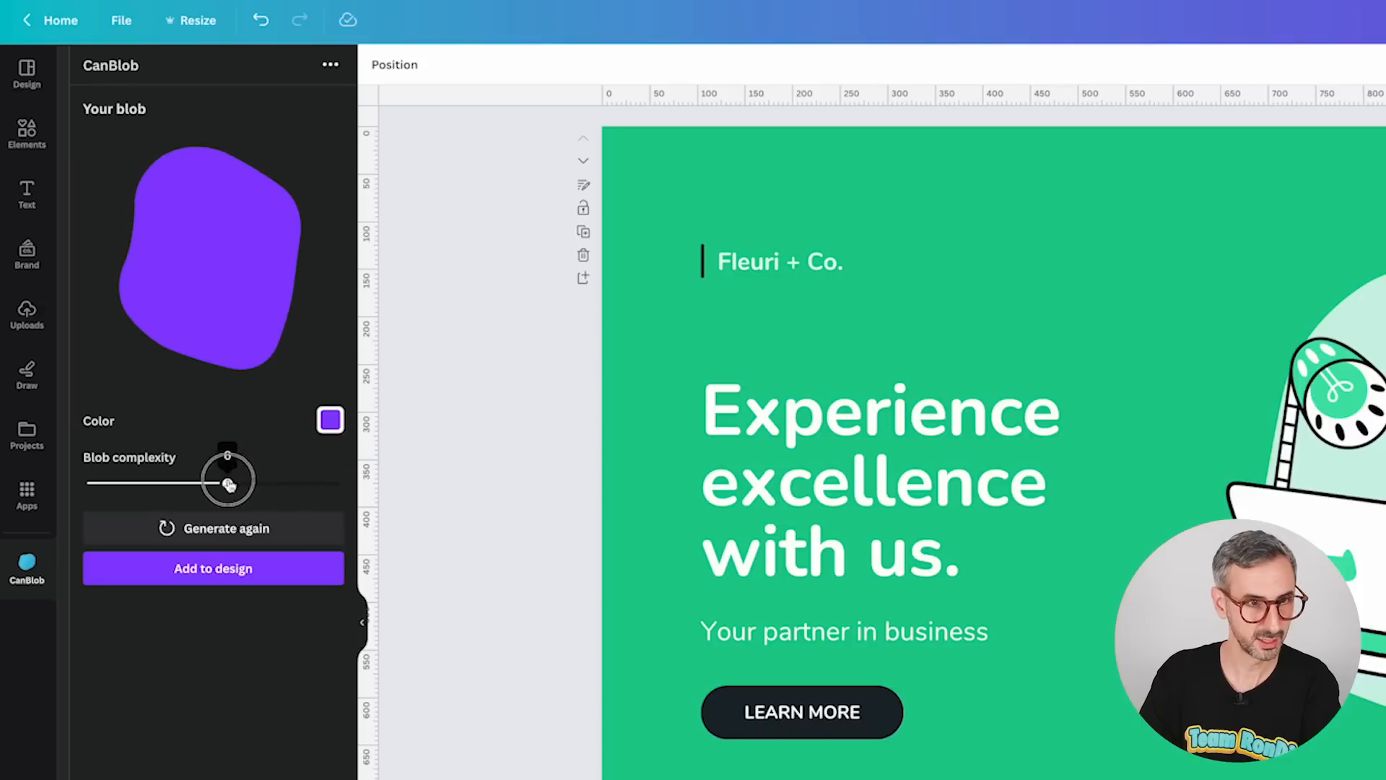
left_click(232, 530)
left_click(233, 530)
left_click(235, 529)
left_click(235, 529)
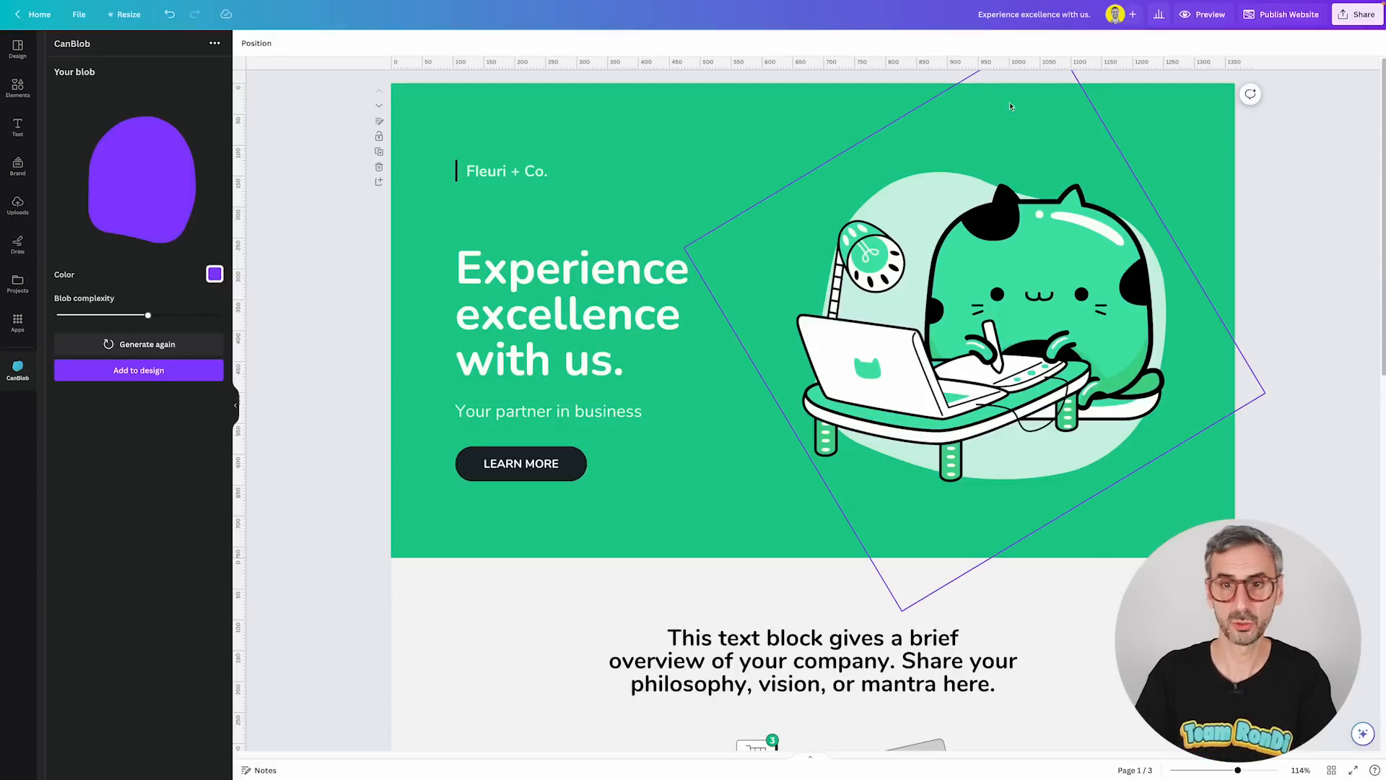
Copy the mint blob from the hero section, add a new page, and paste and position it there.
left_click(934, 179)
left_click(934, 179)
key("ctrl+c")
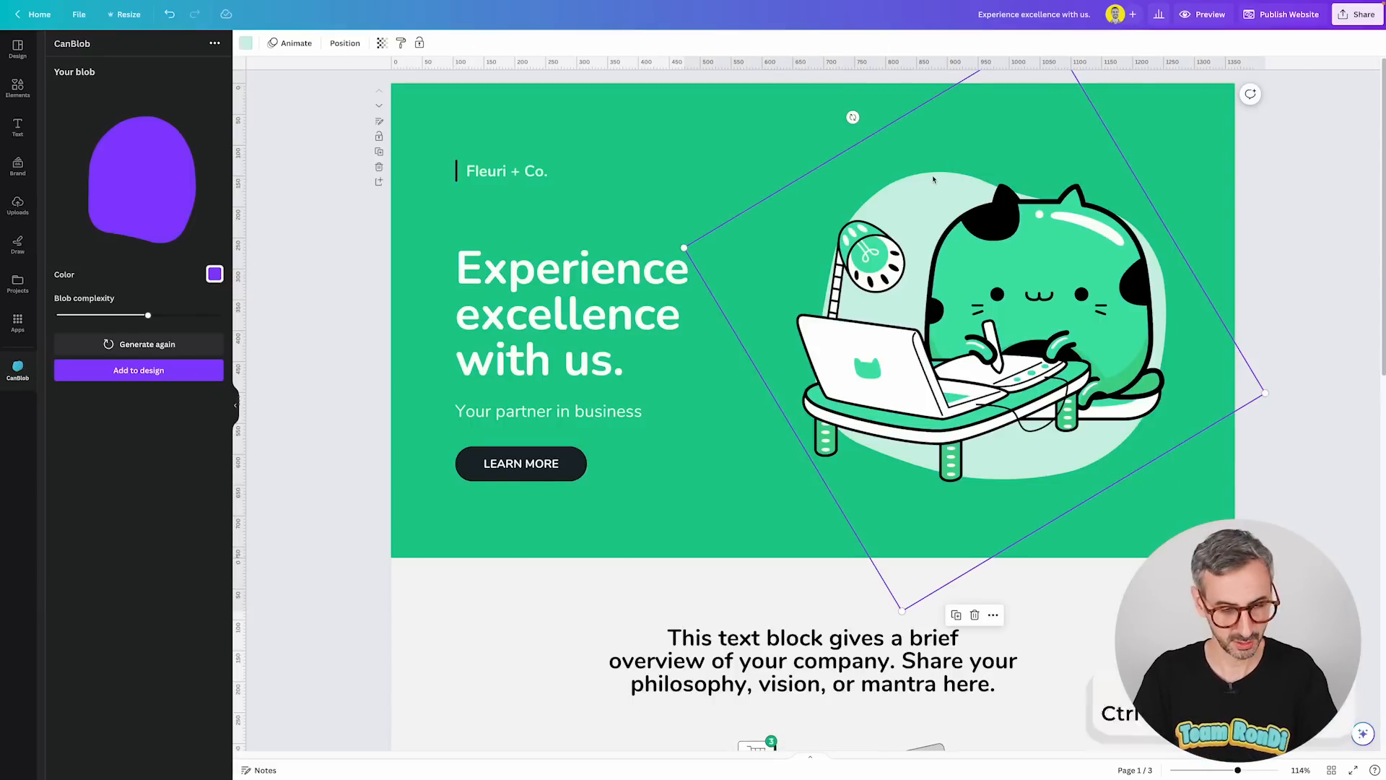
scroll(847, 720, "down", 15)
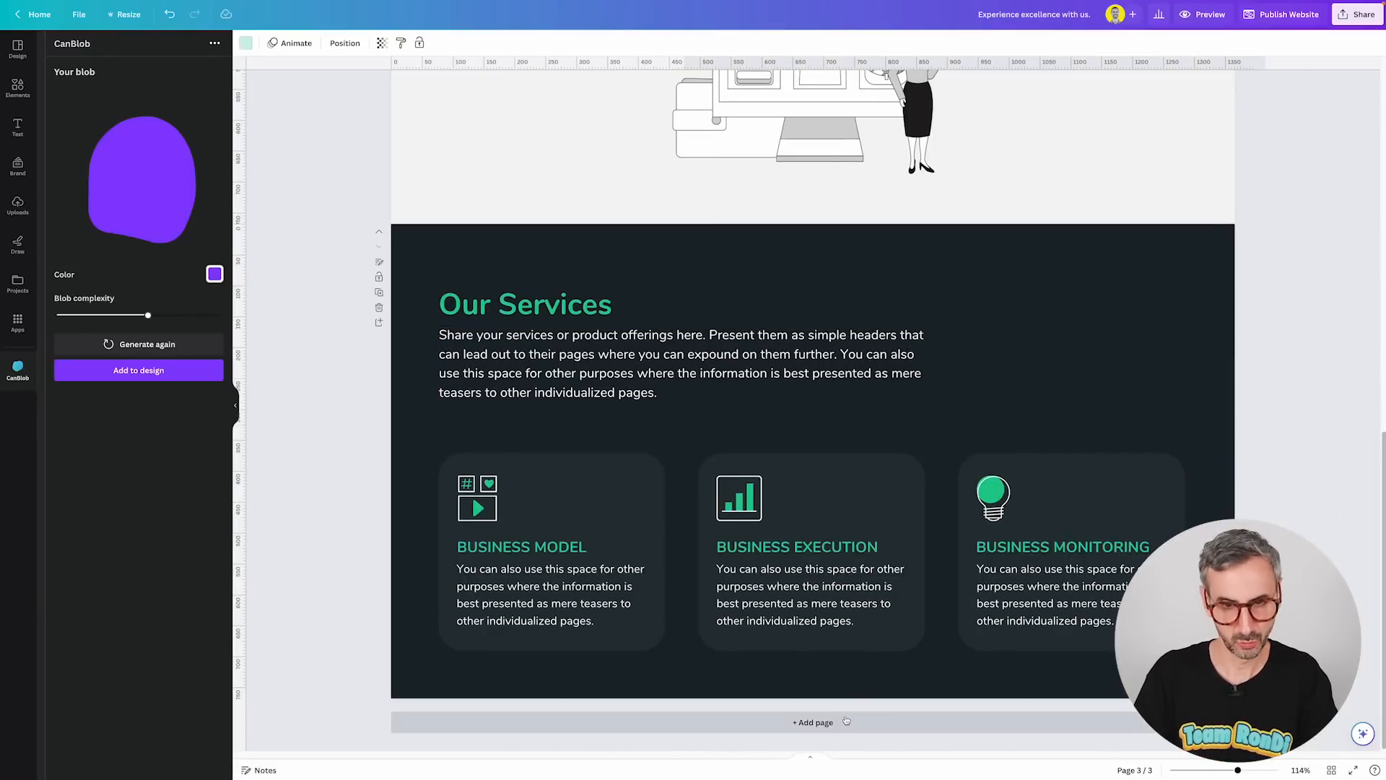
left_click(846, 721)
key("ctrl+v")
left_click_drag(744, 504, 637, 497)
left_click_drag(831, 146, 765, 440)
left_click_drag(755, 556, 616, 403)
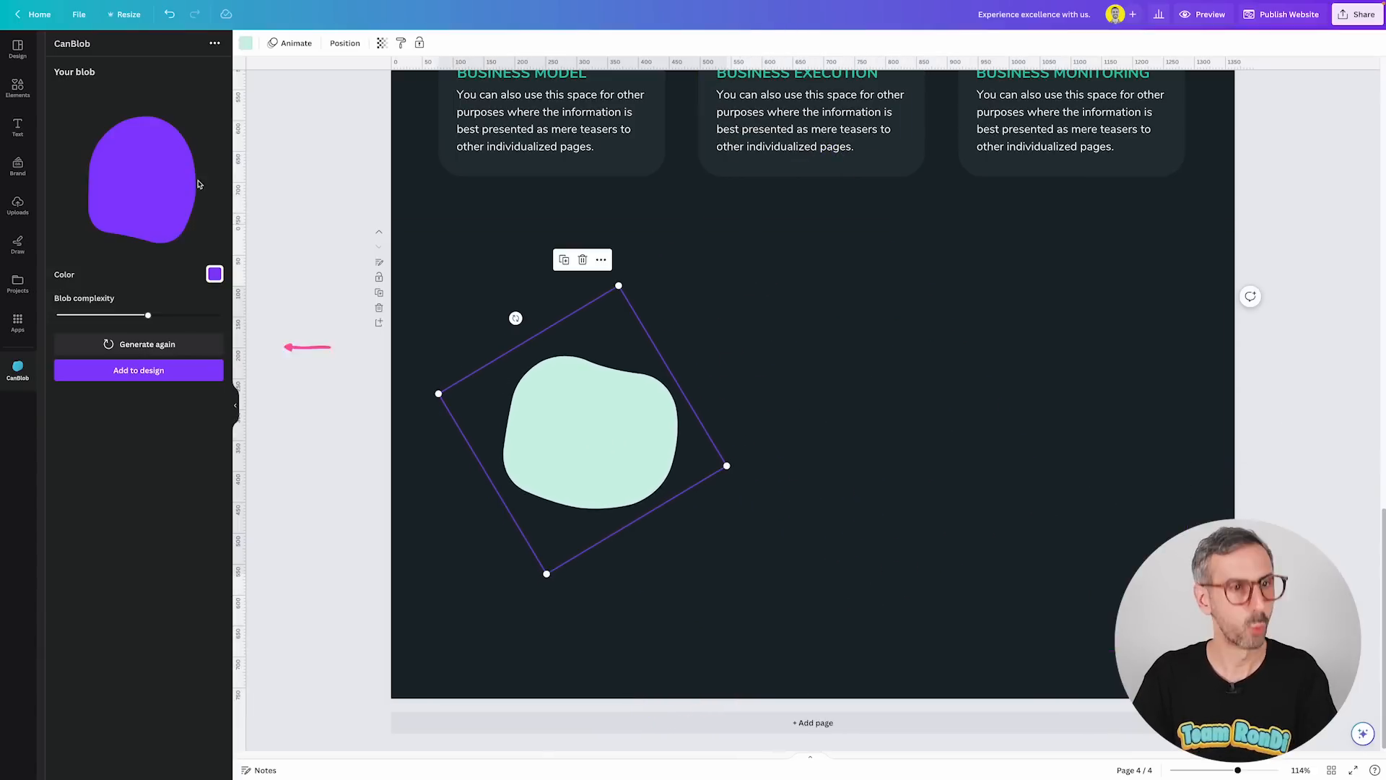
Generate a new purple blob, add it beside the mint blob, and enlarge it slightly.
left_click(140, 345)
left_click(131, 371)
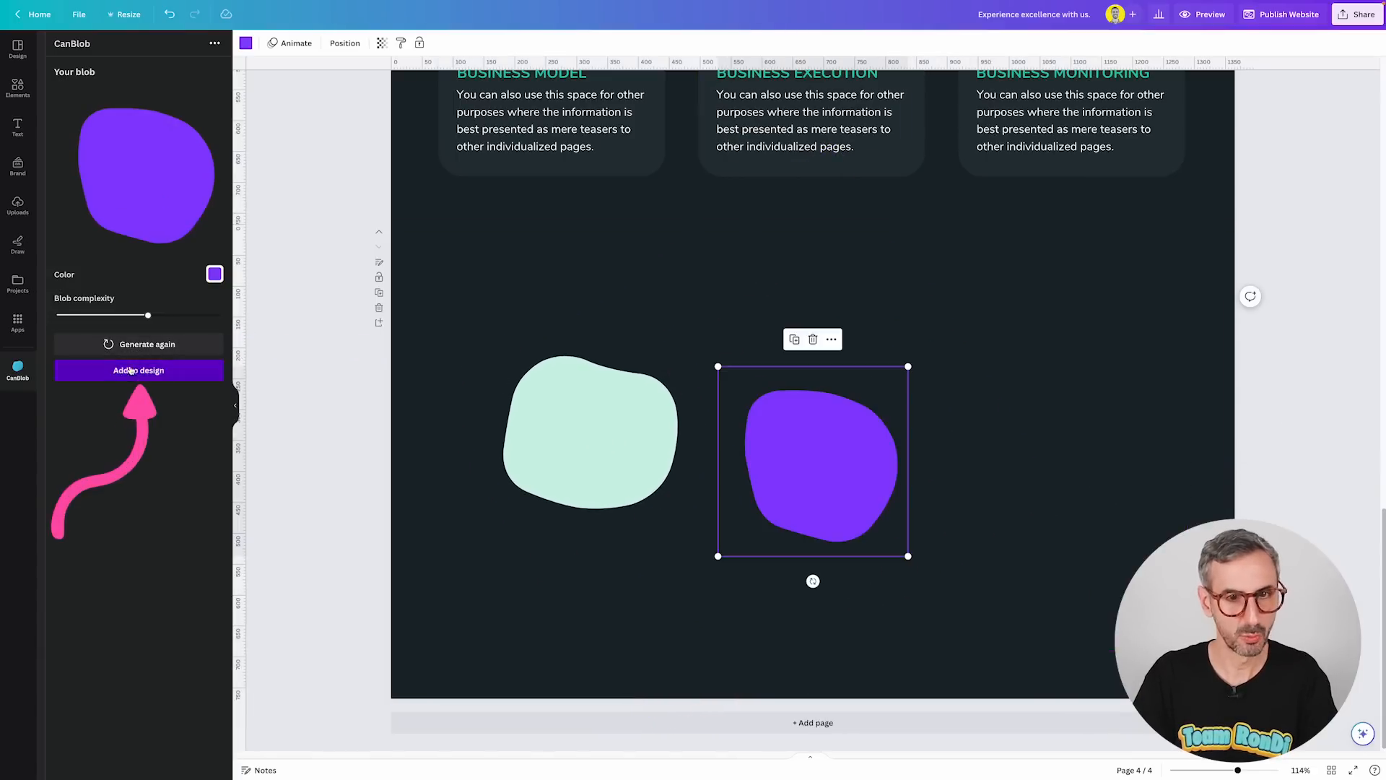
left_click_drag(863, 508, 852, 470)
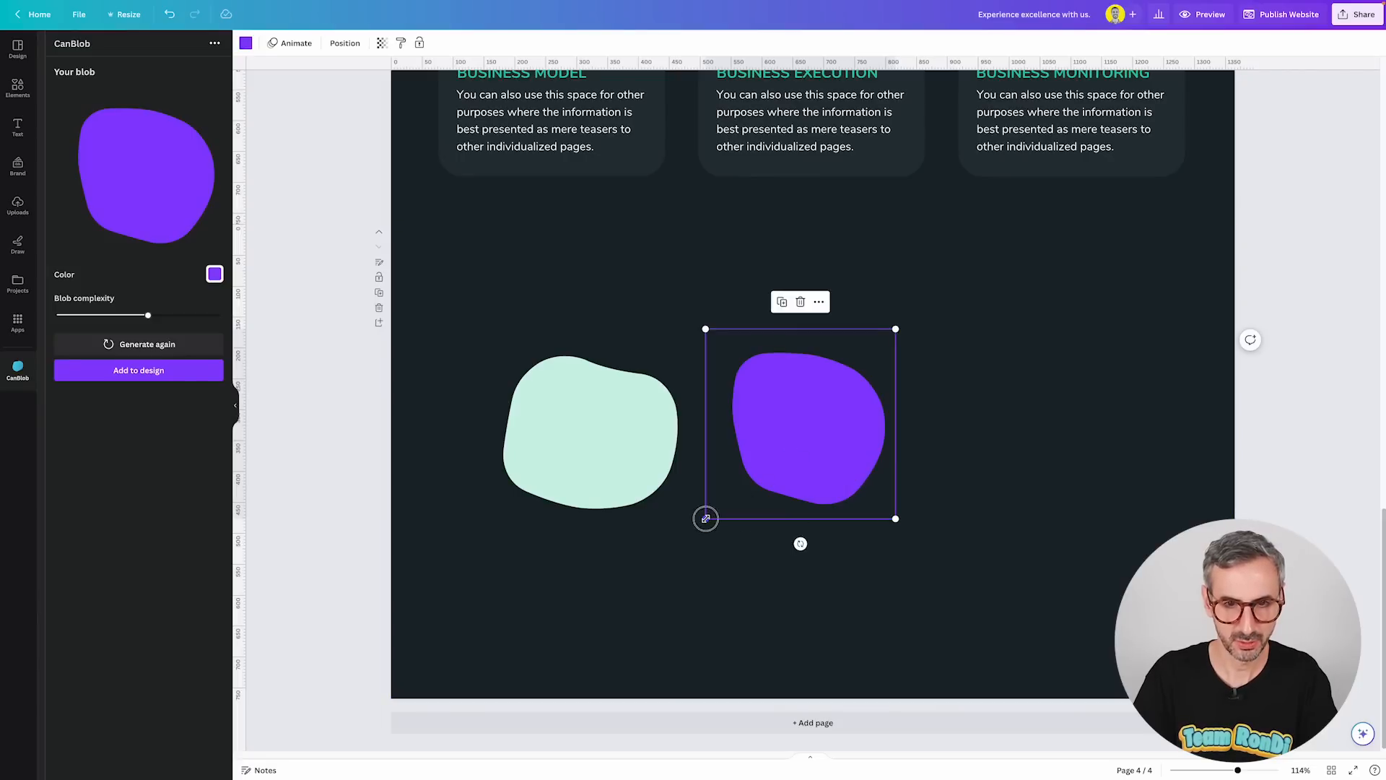
left_click_drag(705, 519, 677, 544)
left_click_drag(771, 475, 799, 465)
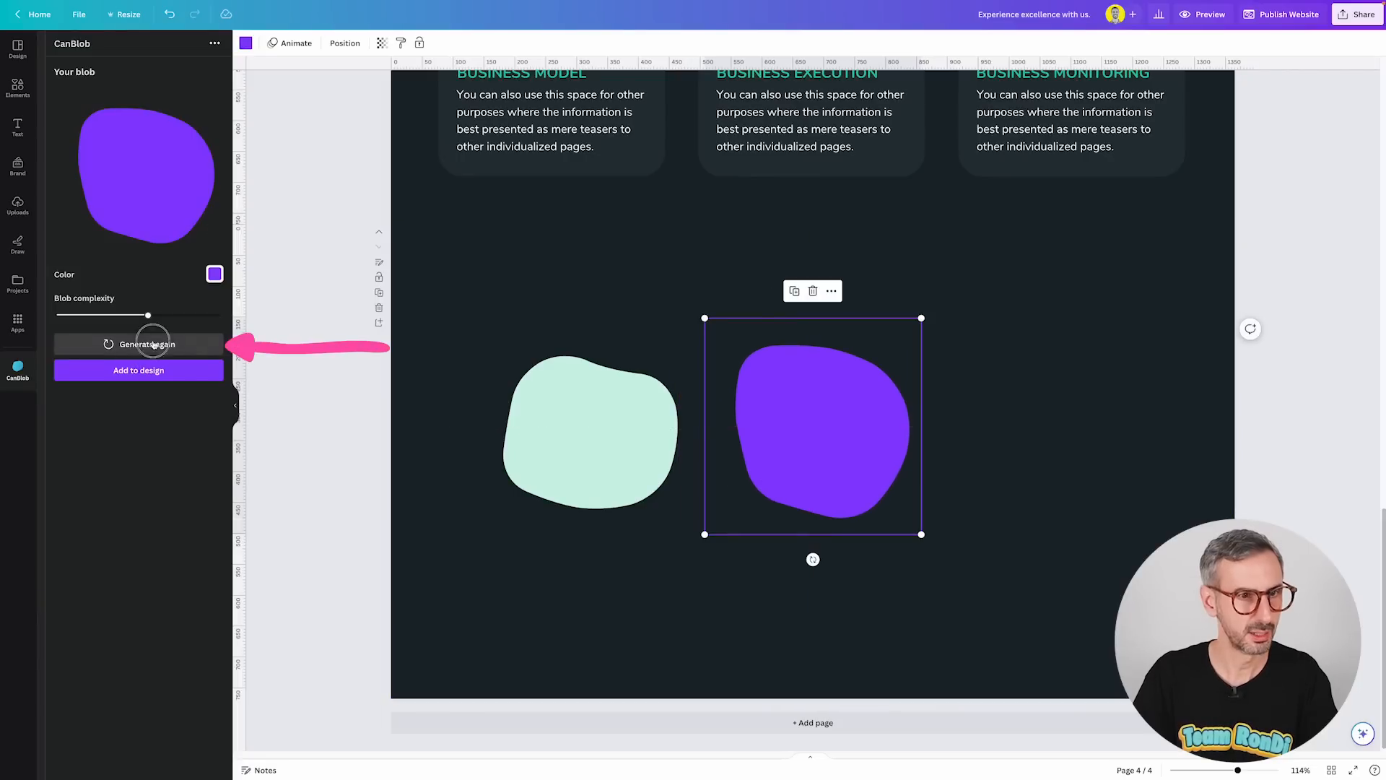
Generate and add a third purple blob, placing and sizing it at the right of the row.
left_click(158, 346)
left_click(139, 369)
left_click_drag(885, 415, 1099, 404)
left_click_drag(1124, 339, 1176, 288)
left_click_drag(1056, 410, 1070, 427)
left_click_drag(328, 461, 1032, 447)
left_click(959, 614)
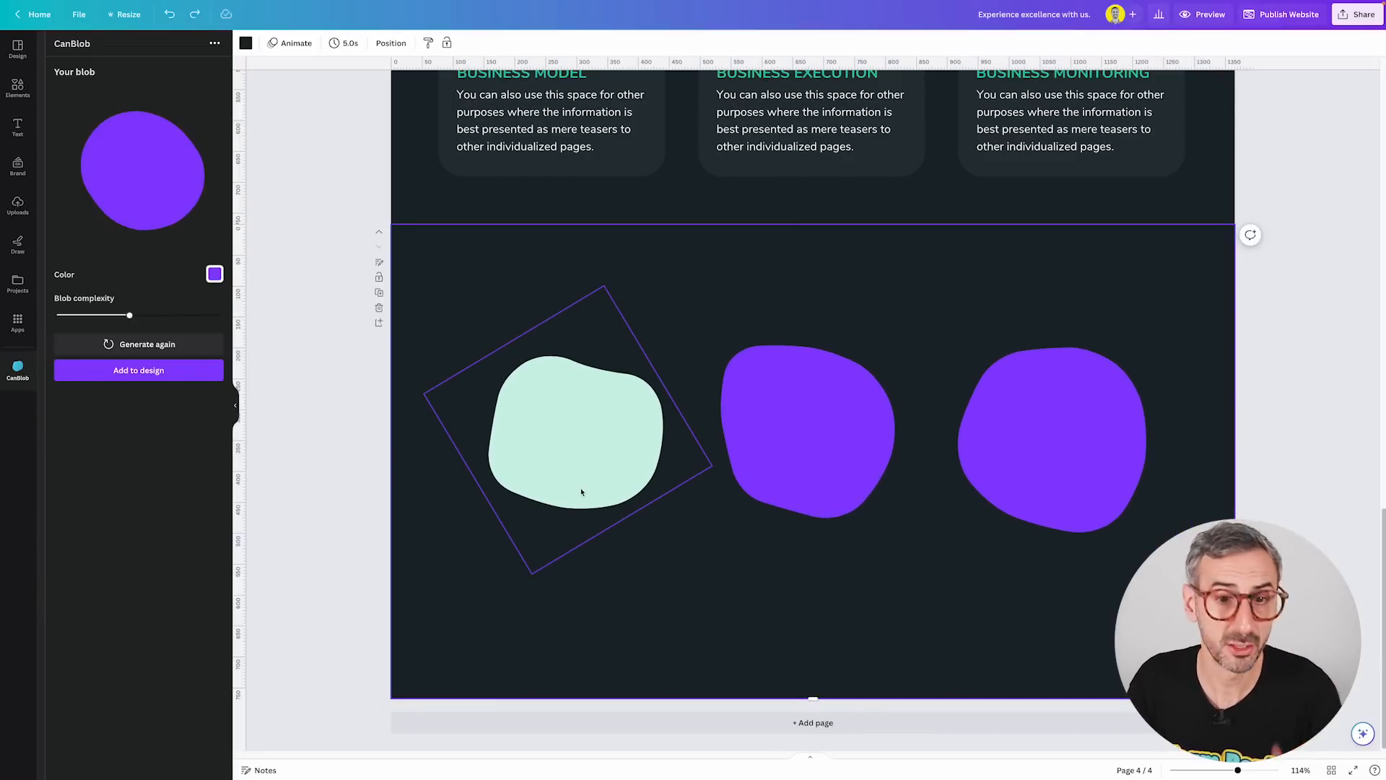
Fill the mint blob with a linear gradient from mint to #688F95.
left_click(590, 462)
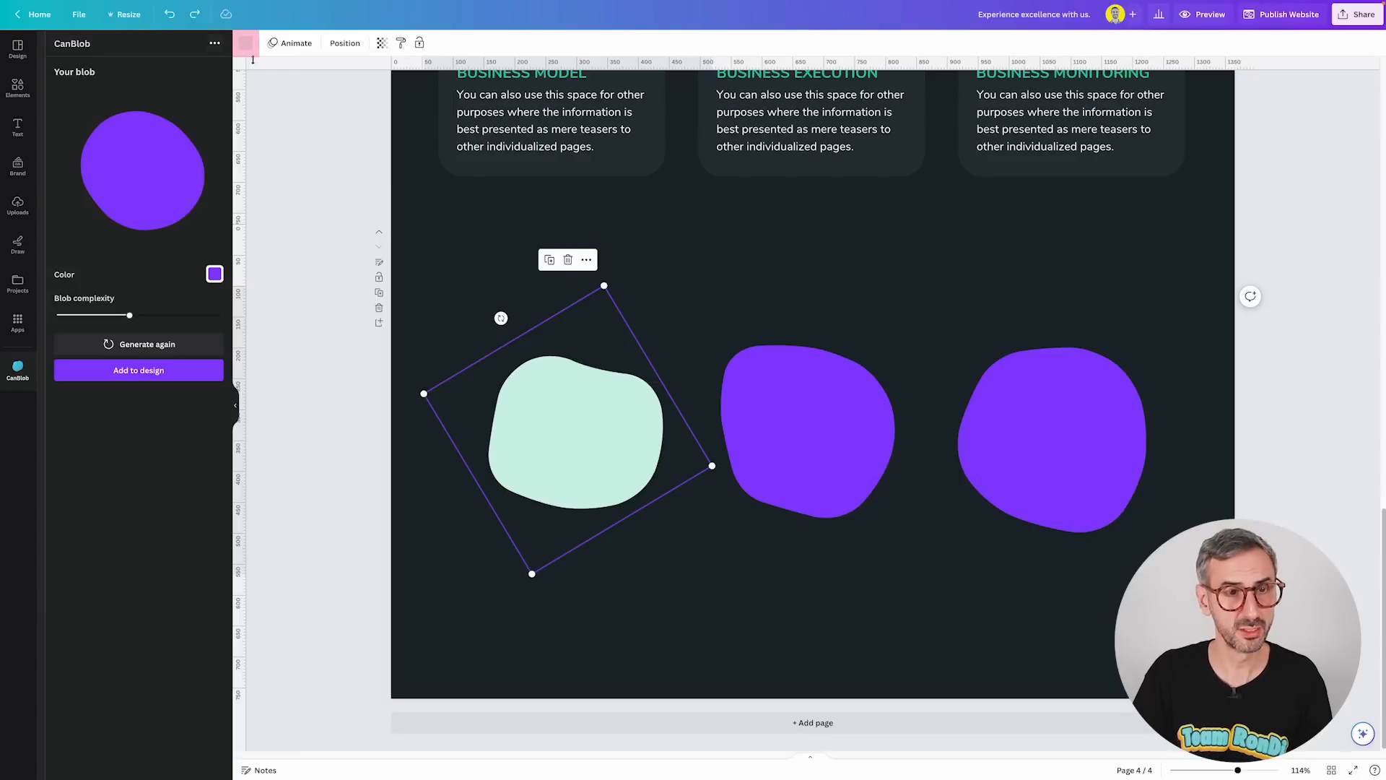
left_click(247, 45)
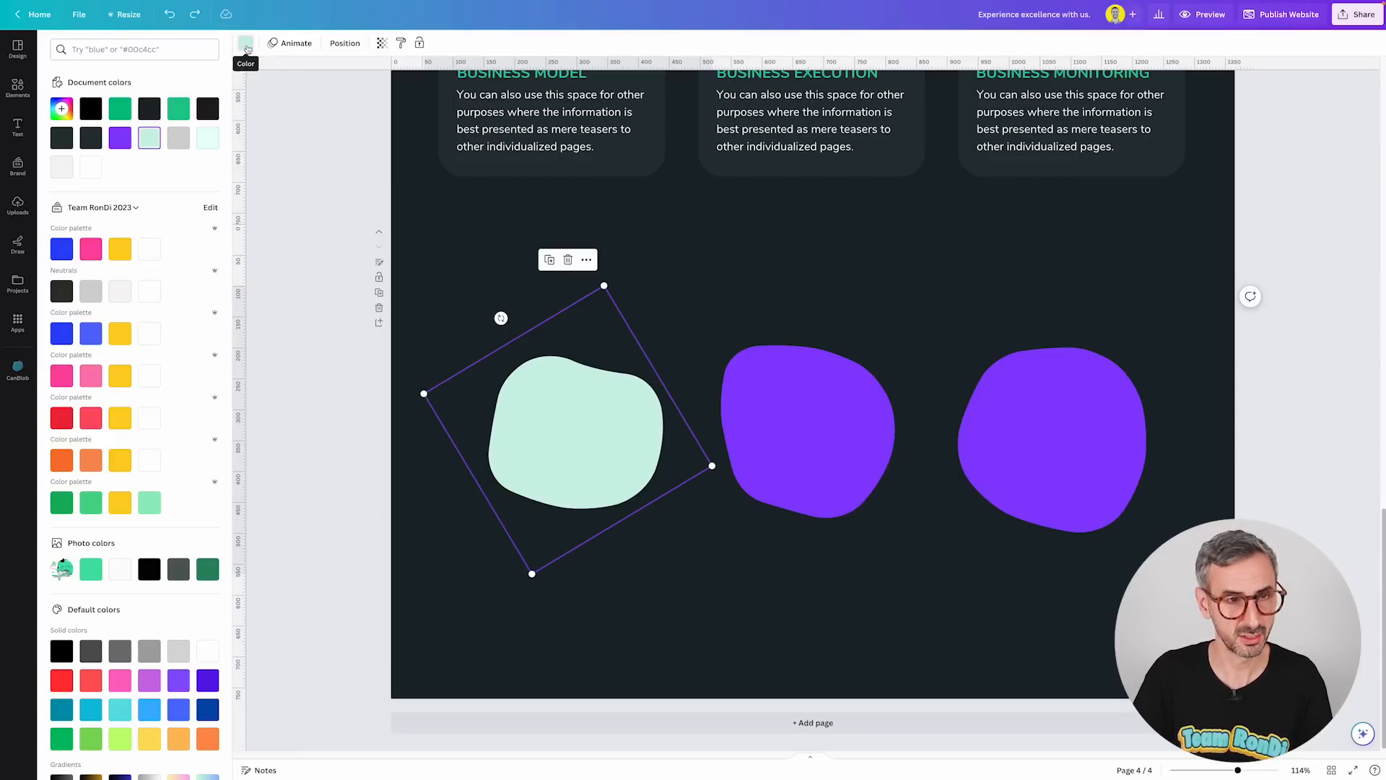
left_click(62, 108)
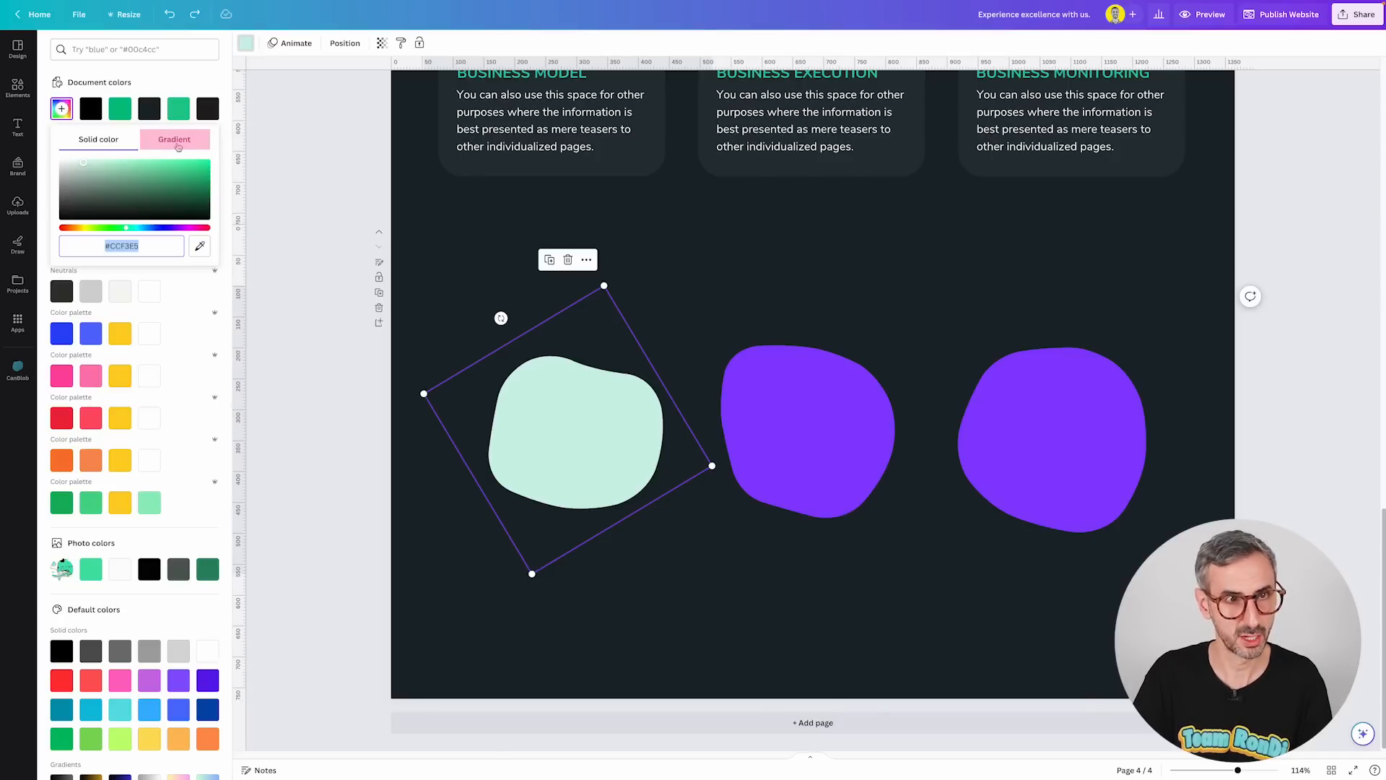
left_click(176, 143)
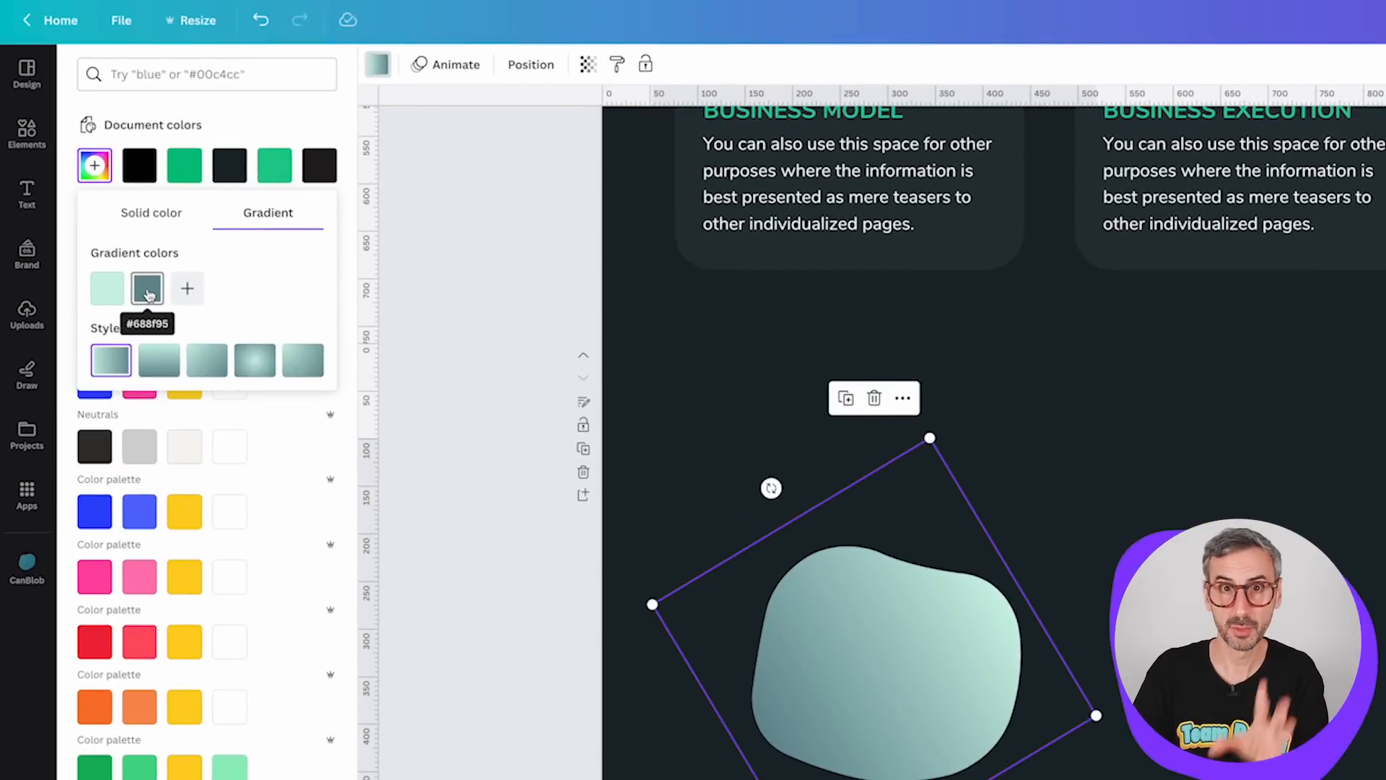
left_click(148, 289)
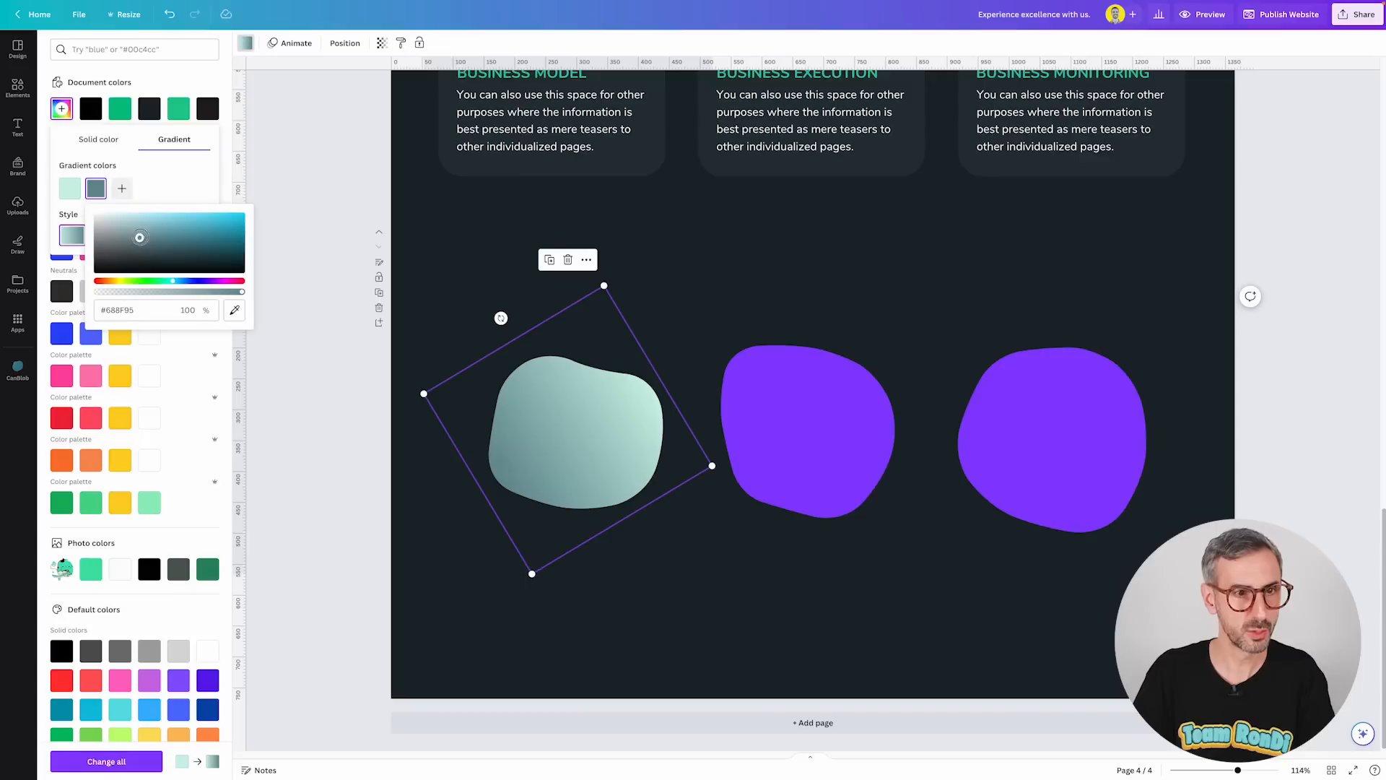
left_click_drag(216, 364, 218, 349)
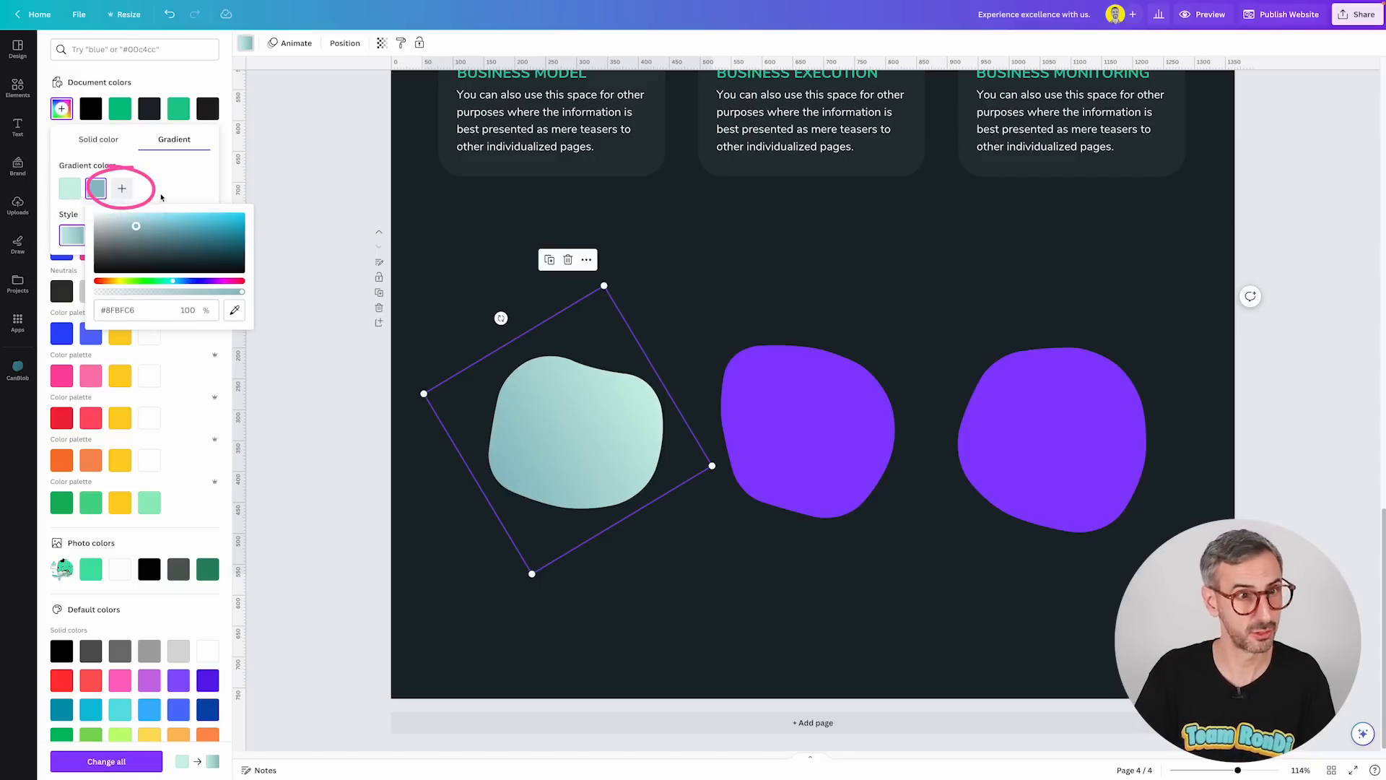
left_click(176, 195)
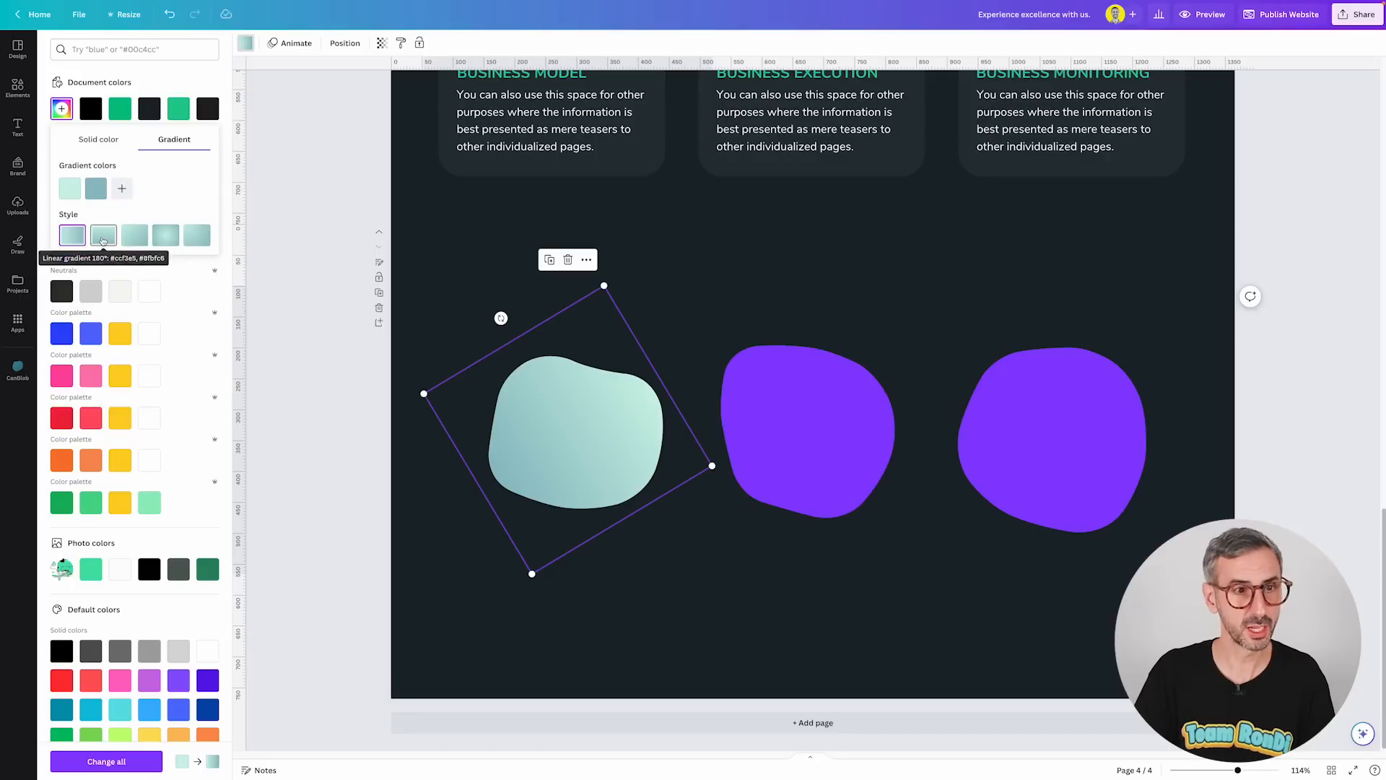
left_click(135, 235)
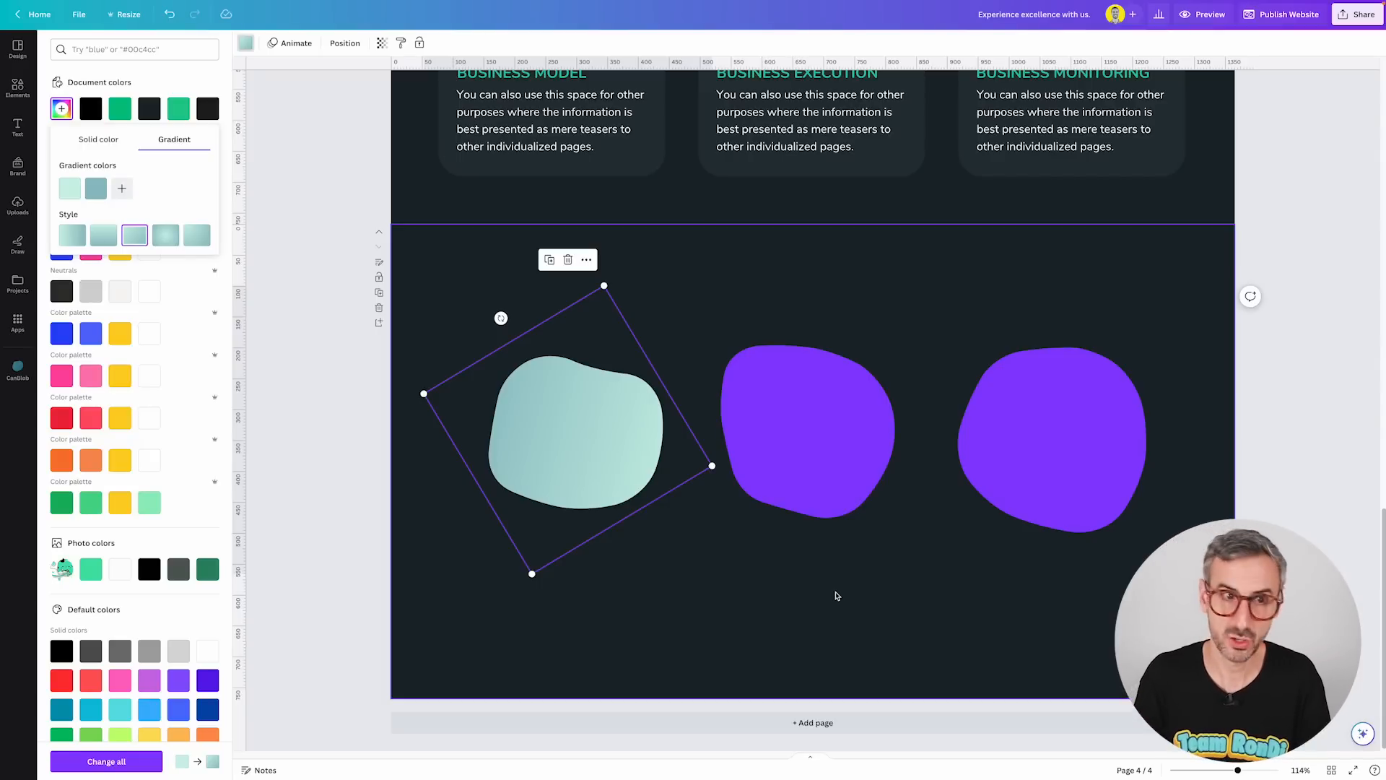
key("Escape")
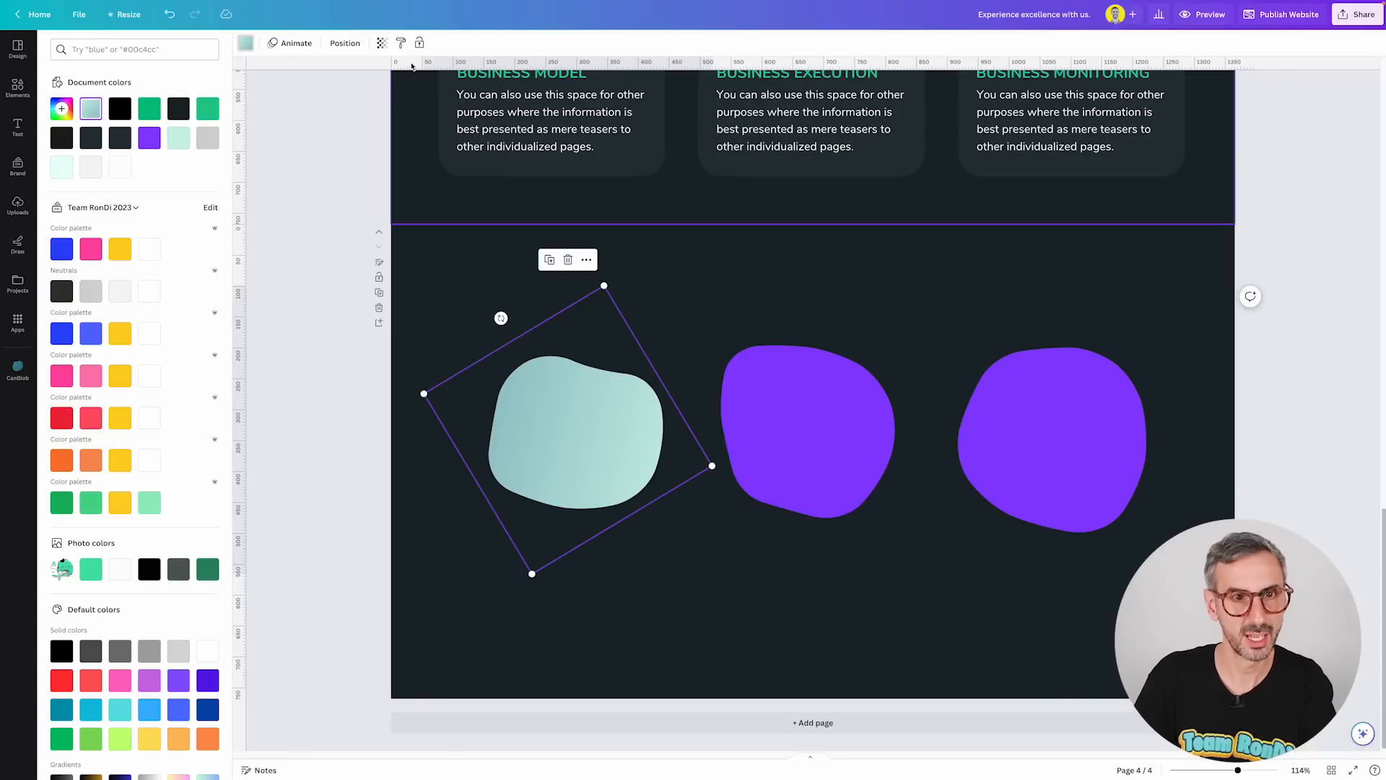
Copy the mint blob's gradient style onto the two purple blobs.
left_click(401, 45)
left_click_drag(1291, 438, 869, 553)
left_click(882, 611)
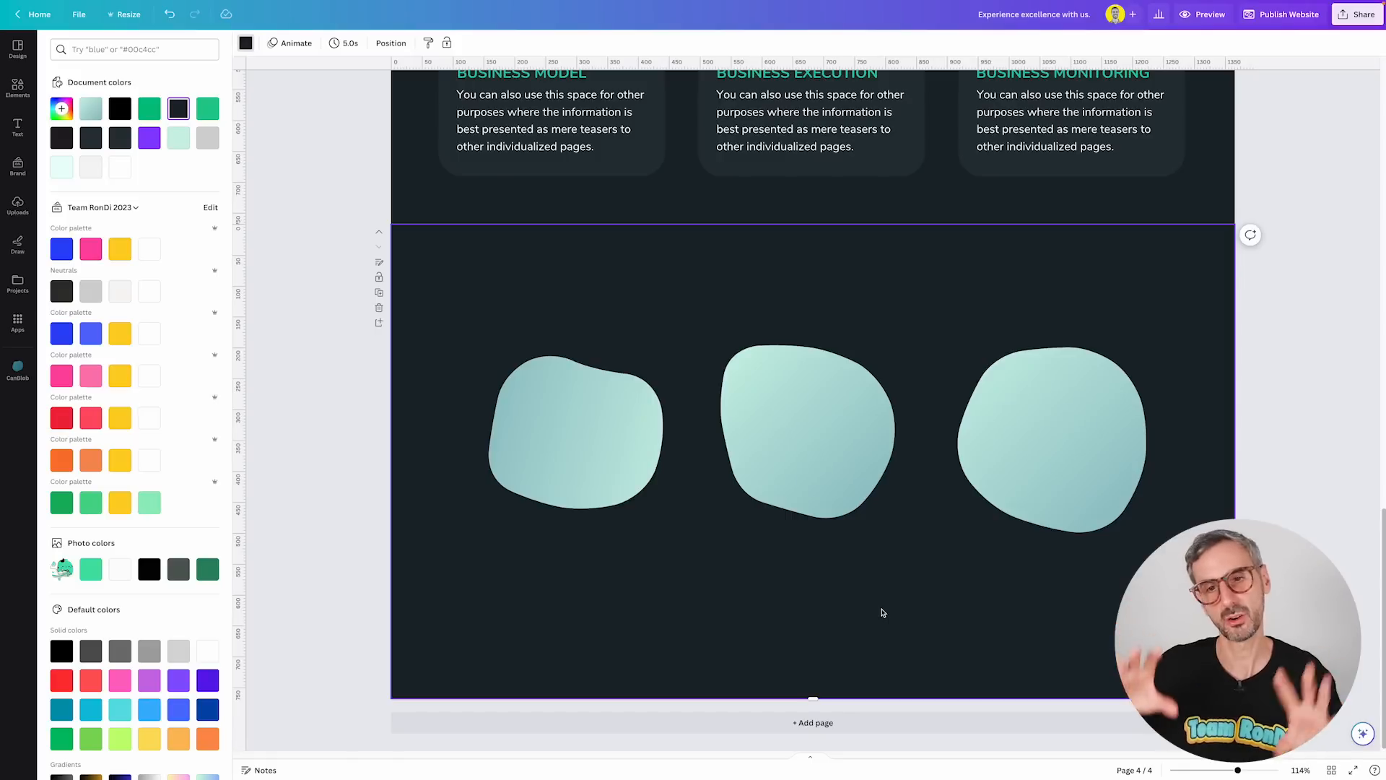
Select all three blobs together and move them slightly lower on the page.
left_click(1363, 490)
left_click_drag(1315, 507, 592, 394)
left_click_drag(795, 448, 789, 481)
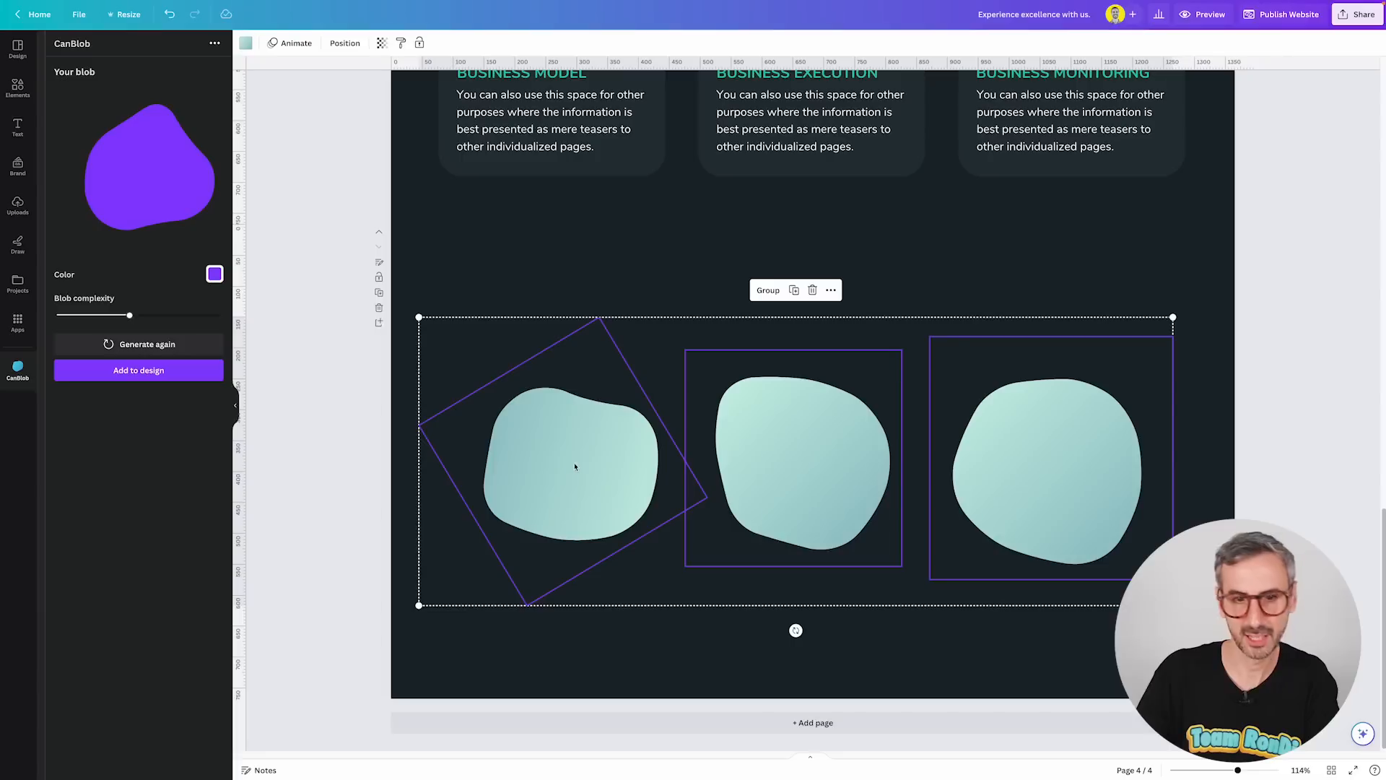
Examine the Our Services cards above the blob row.
left_click(1285, 492)
scroll(895, 356, "up", 3)
left_click(1086, 195)
left_click(773, 197)
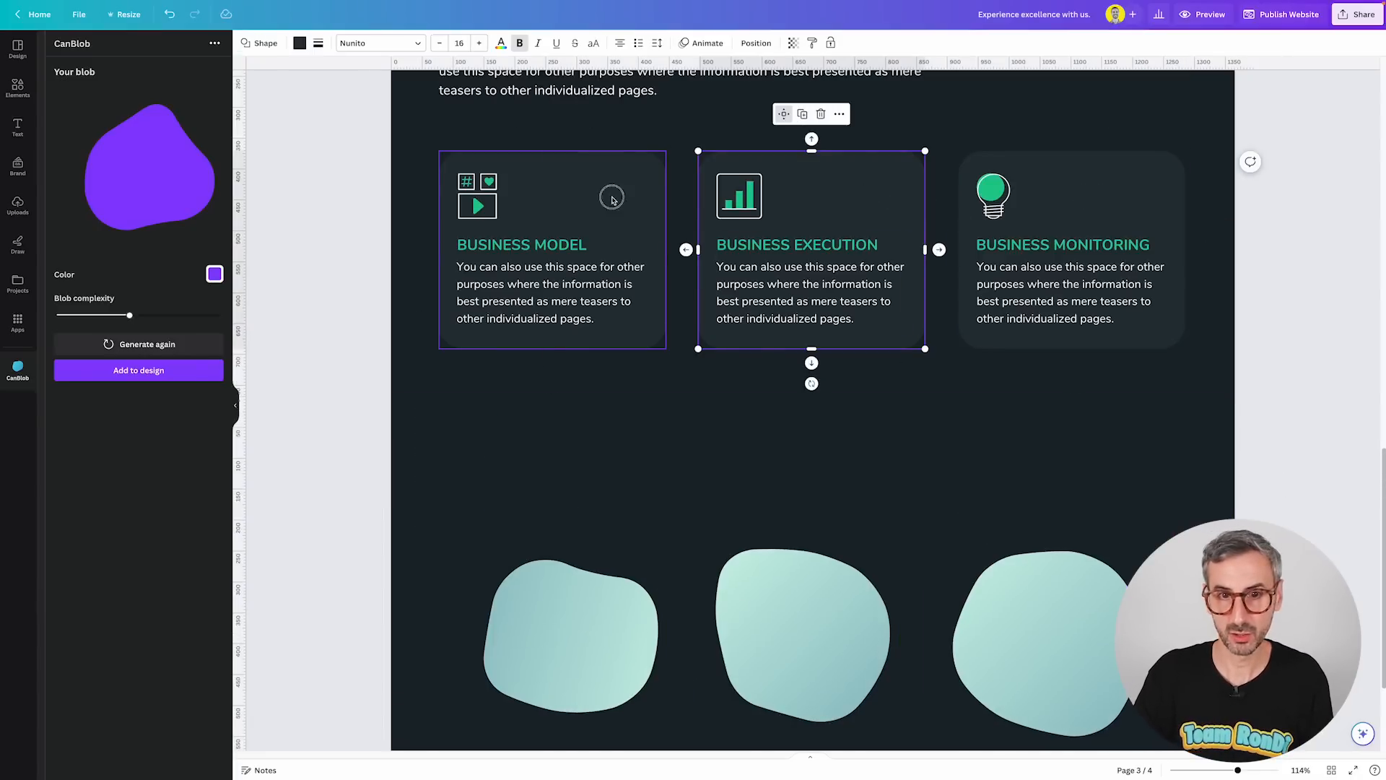
left_click(642, 194)
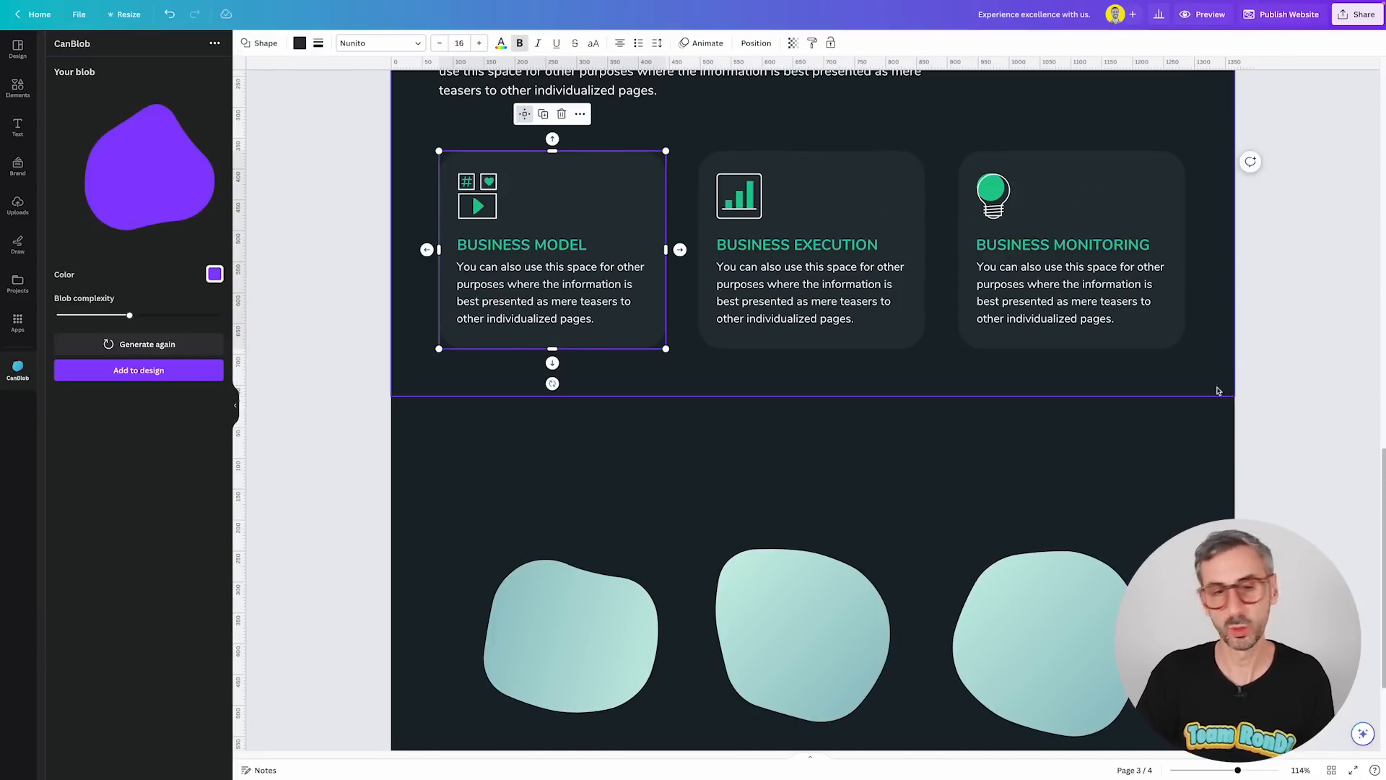
scroll(839, 302, "up", 2)
scroll(876, 390, "up", 3)
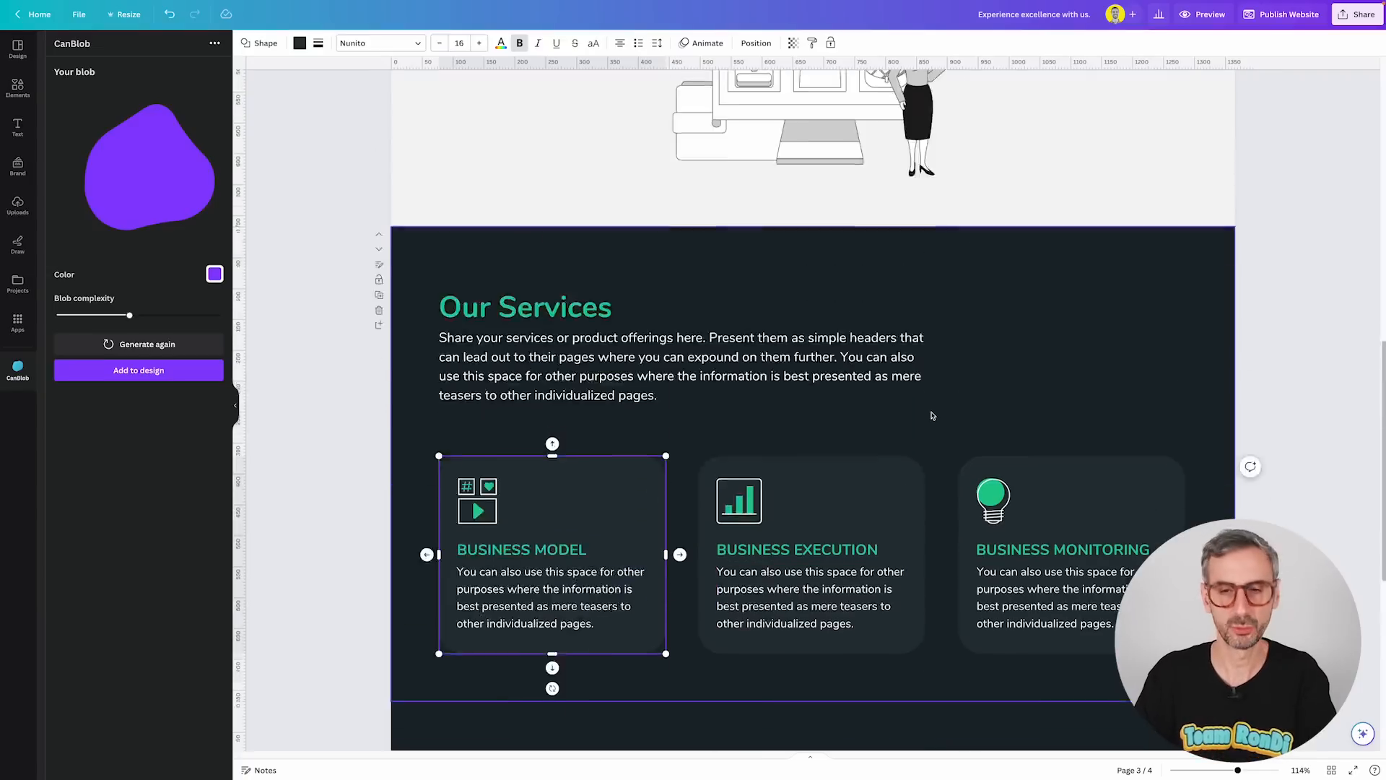
scroll(938, 418, "down", 2)
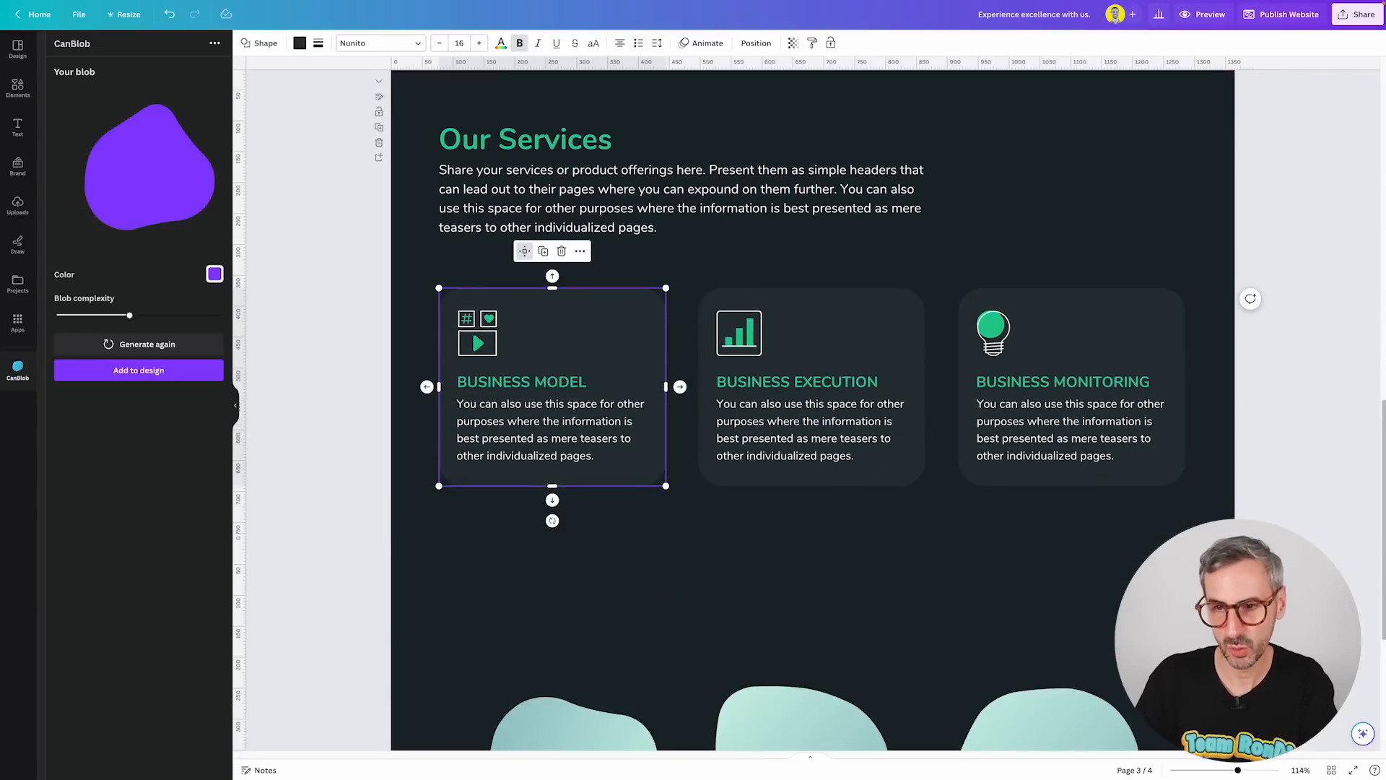
Open the CanSquircle app from the apps library.
key("Escape")
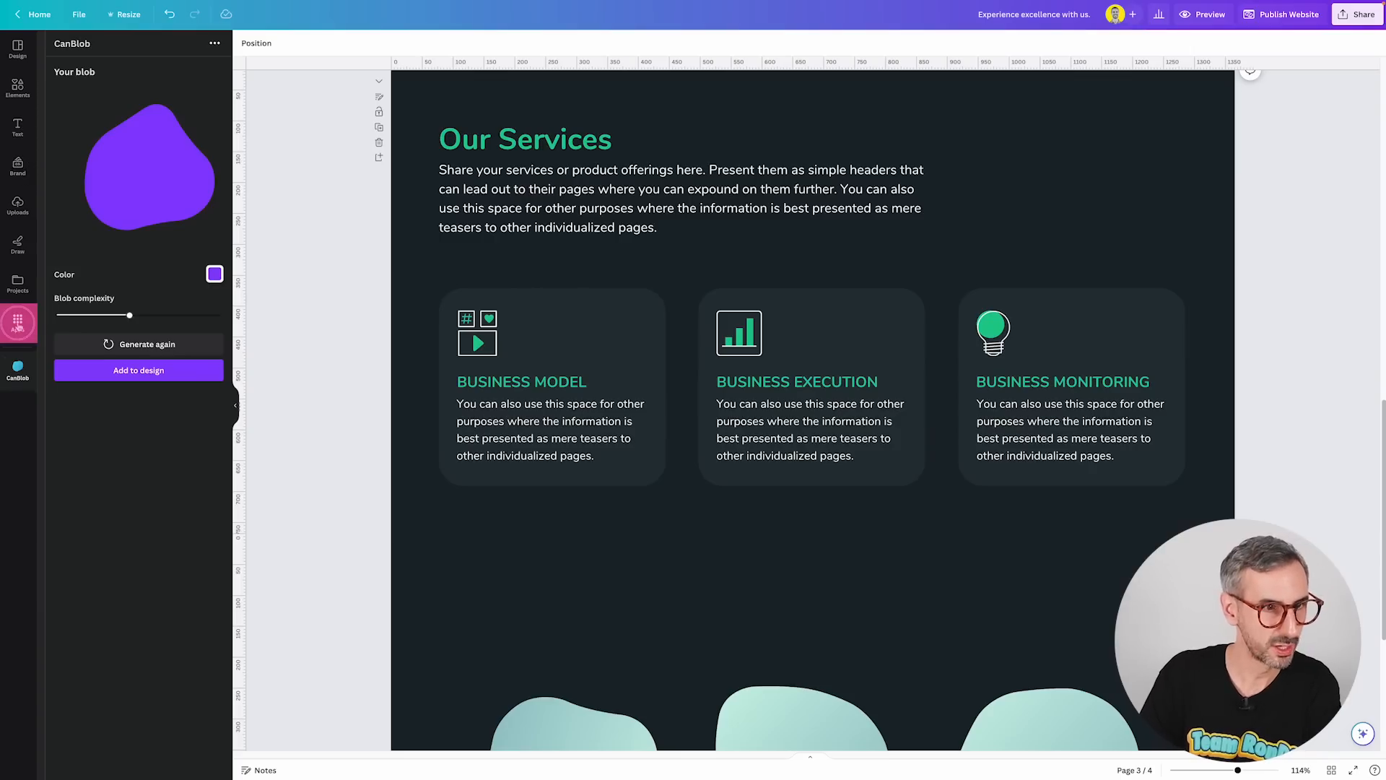
left_click(18, 325)
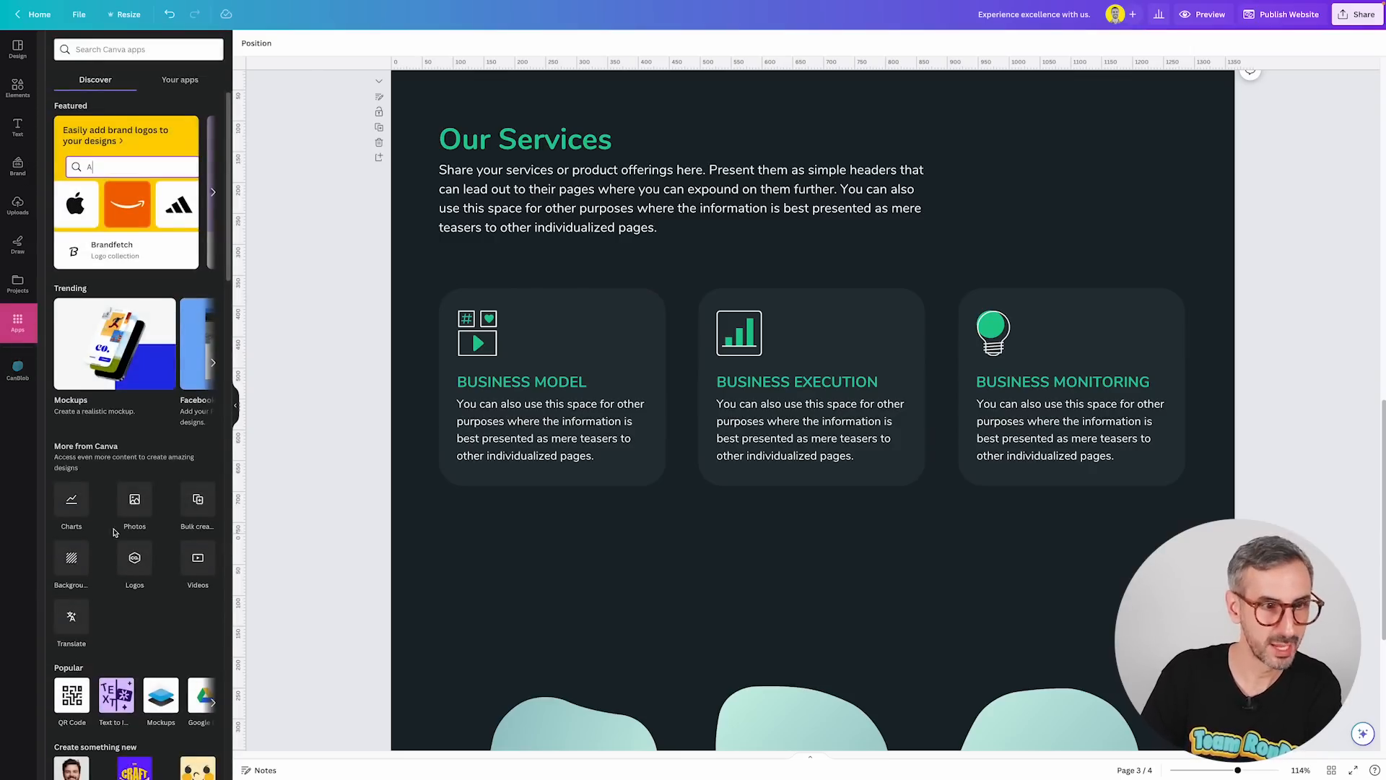
scroll(112, 531, "down", 5)
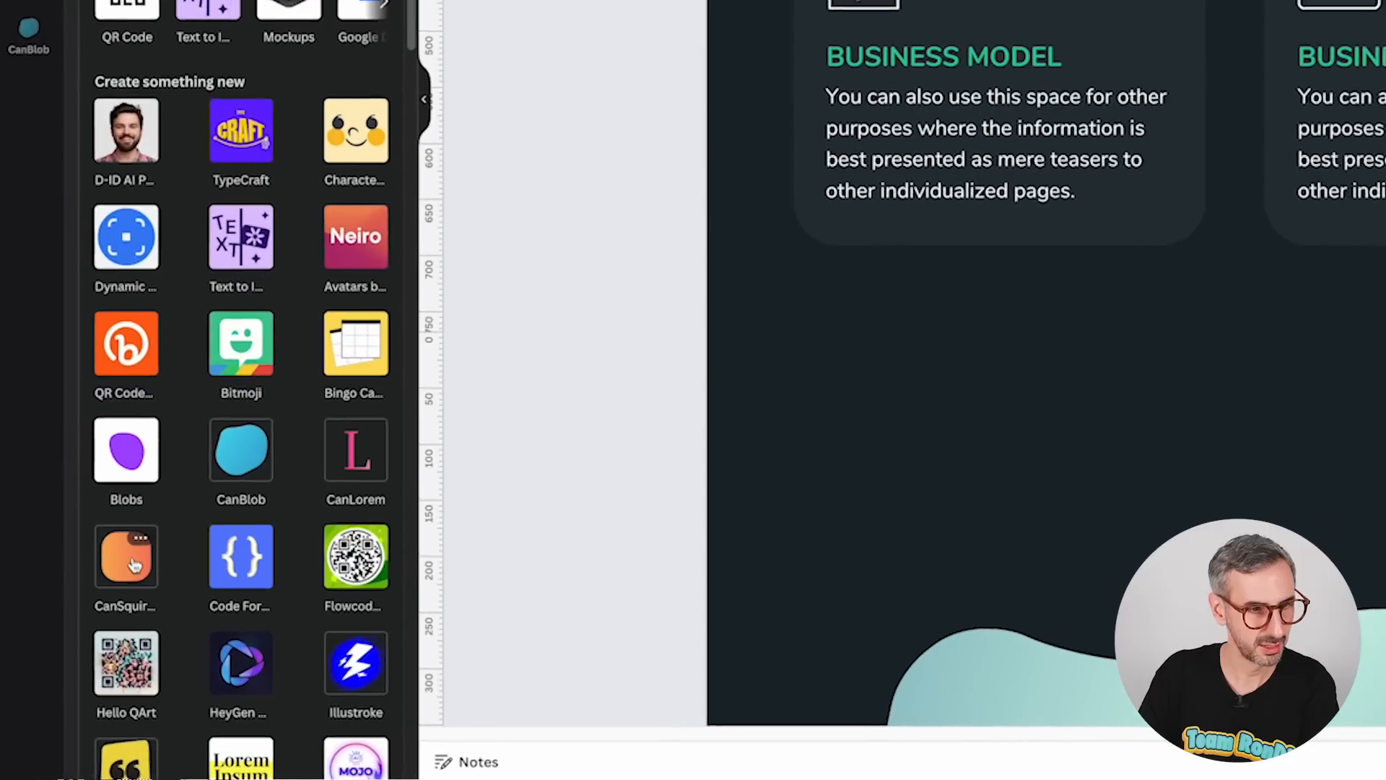
left_click(134, 564)
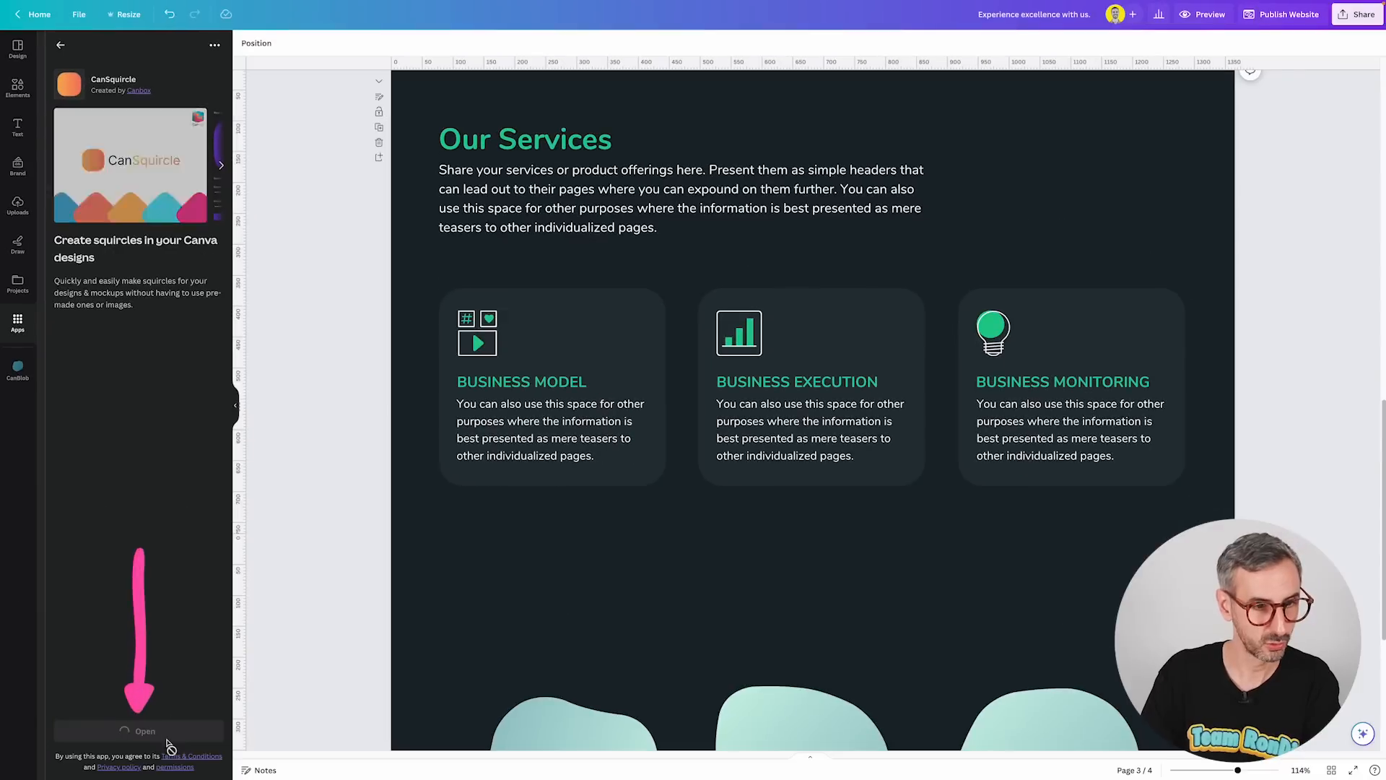
left_click(177, 737)
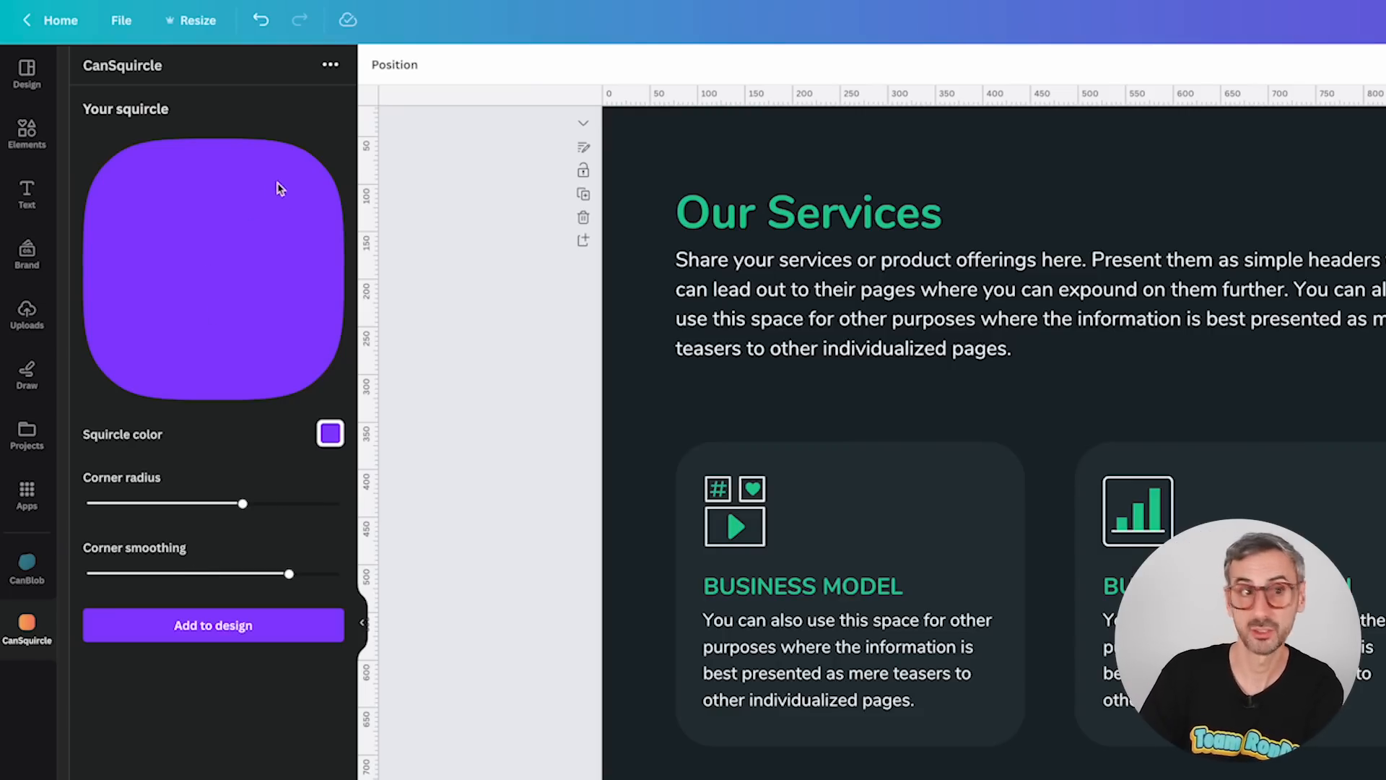
Set the squircle's corner radius to a medium value after trying the minimum and maximum.
left_click_drag(246, 509, 75, 503)
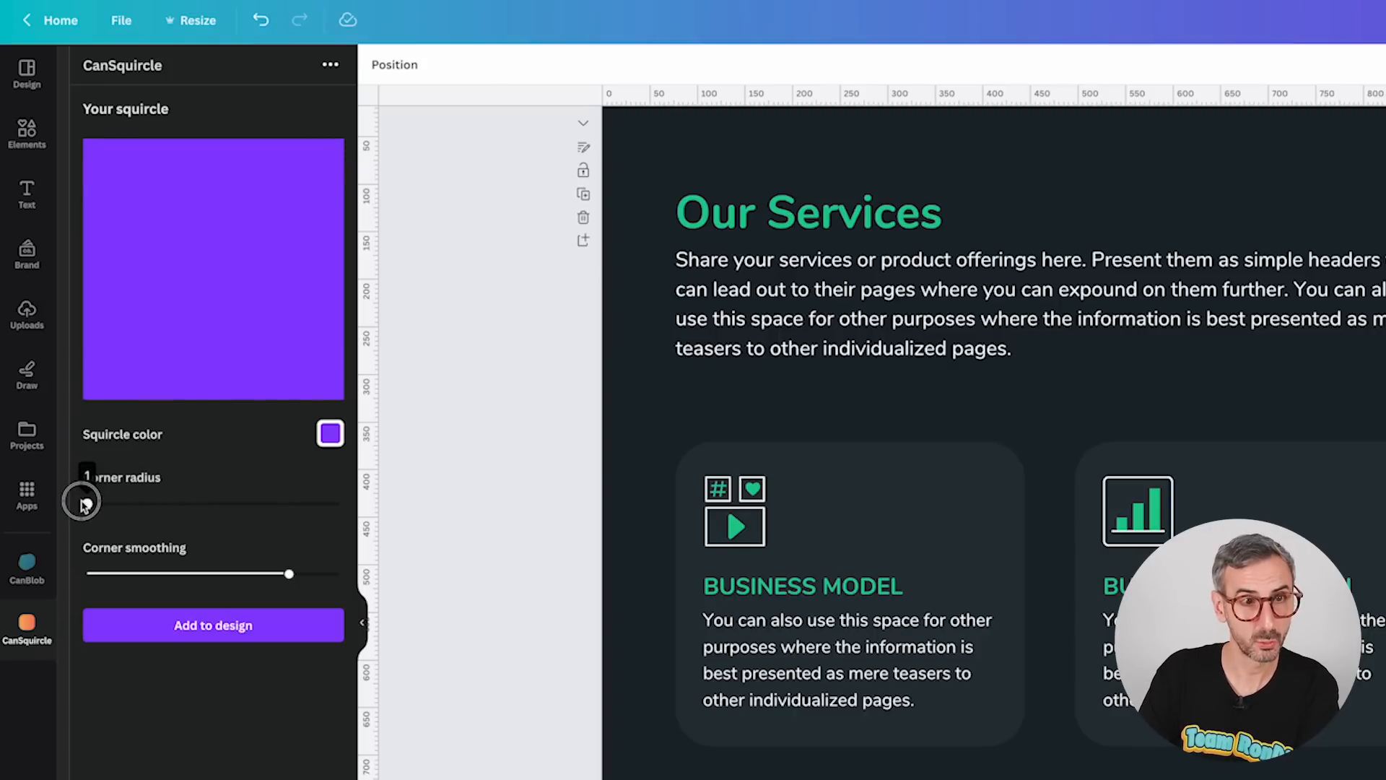
left_click_drag(85, 503, 367, 502)
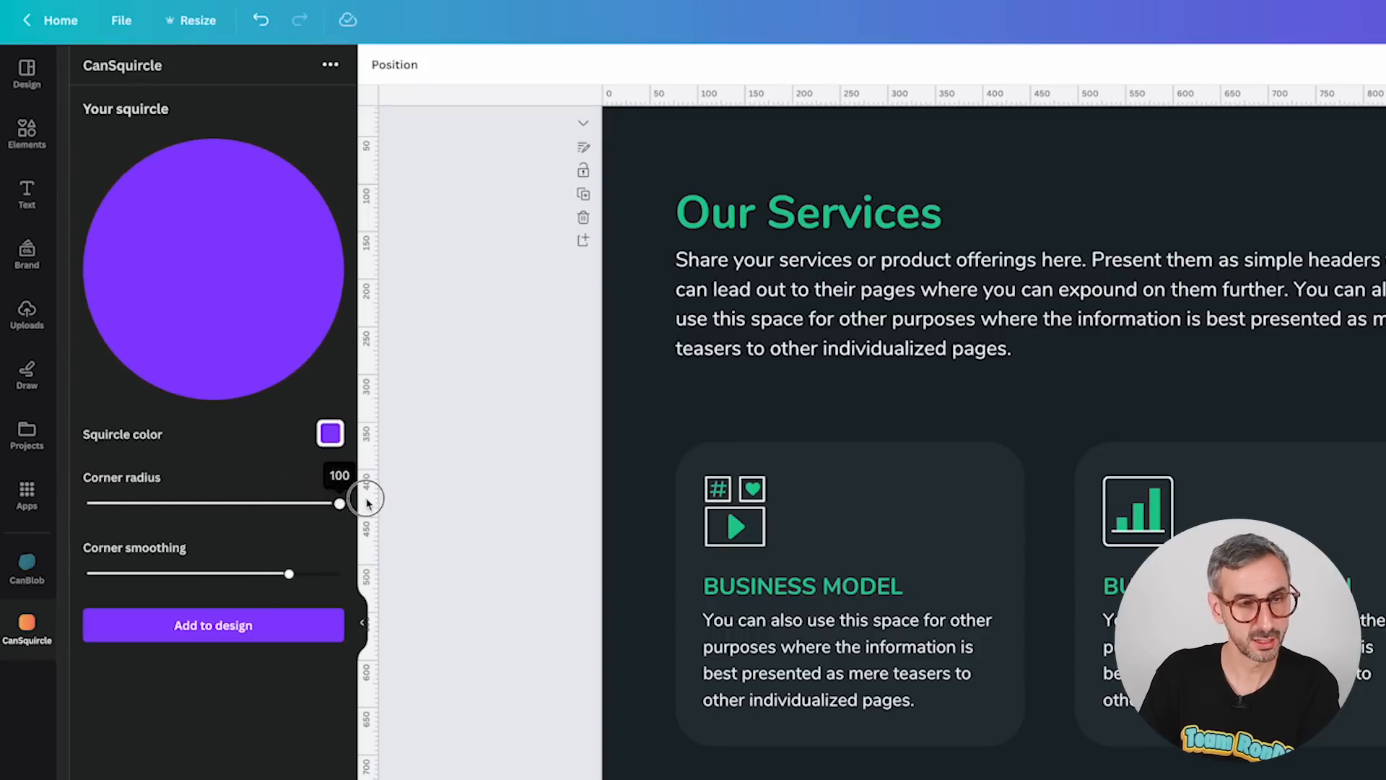
left_click_drag(368, 503, 189, 504)
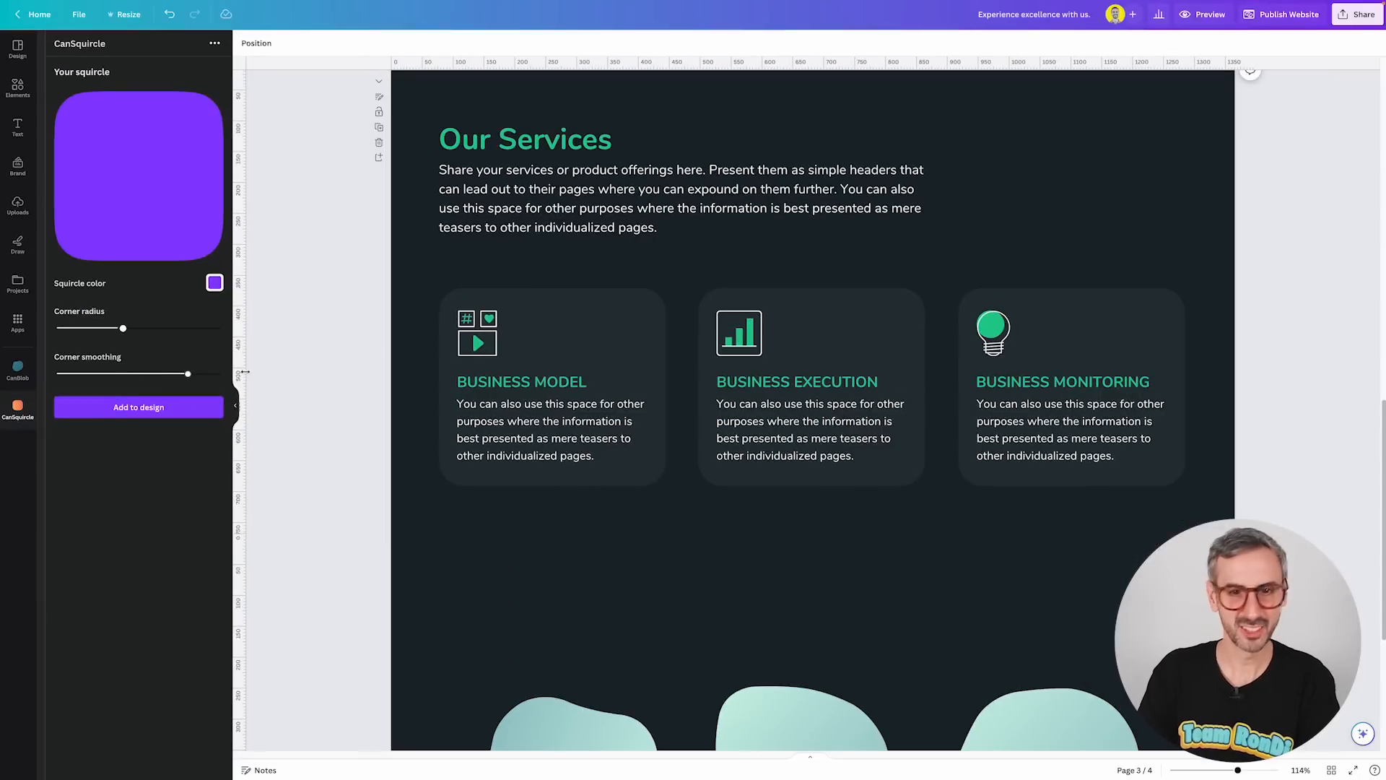
Copy the Business Execution card's fill colour hex code 263237.
left_click(631, 330)
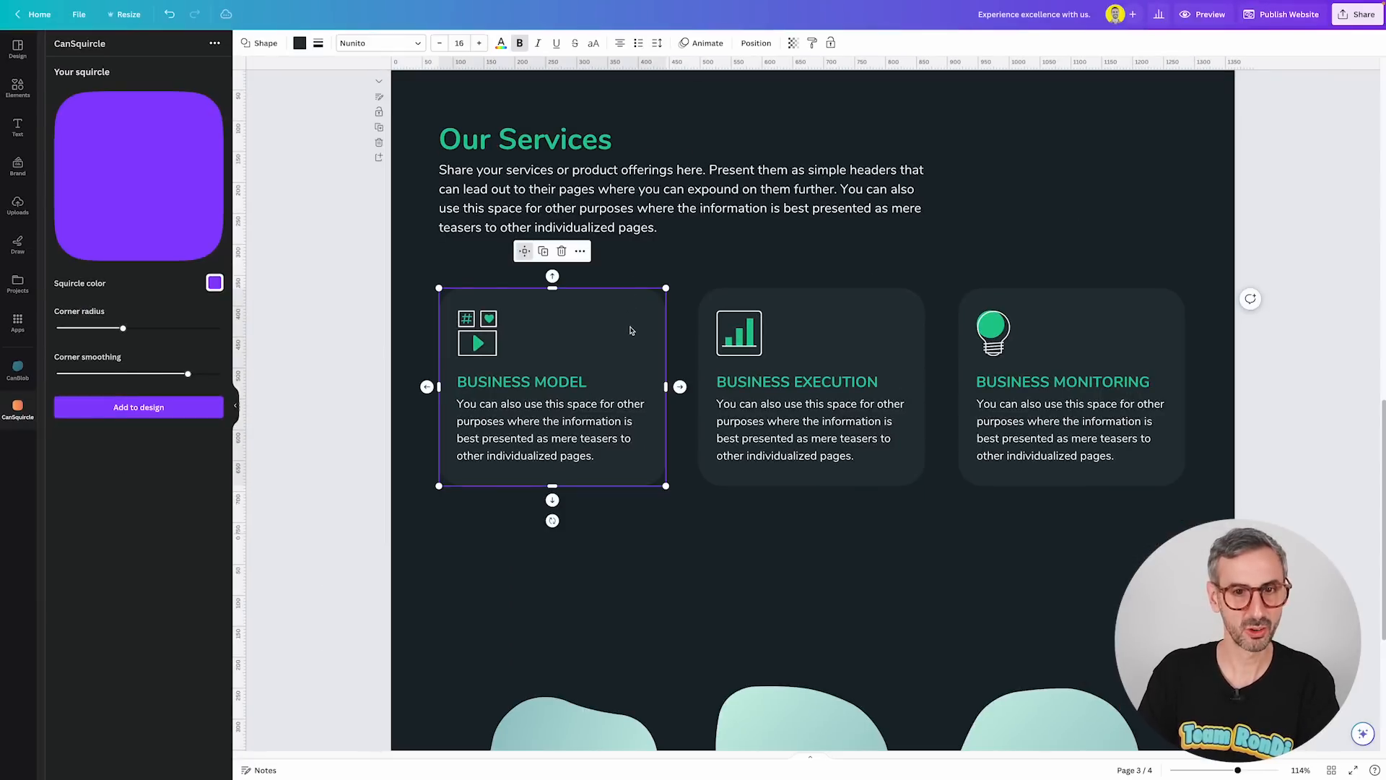
mouse_move(845, 337)
left_mouse_down()
mouse_move(878, 341)
mouse_move(854, 328)
left_mouse_up()
mouse_move(122, 329)
left_mouse_down()
mouse_move(160, 326)
mouse_move(119, 322)
left_mouse_up()
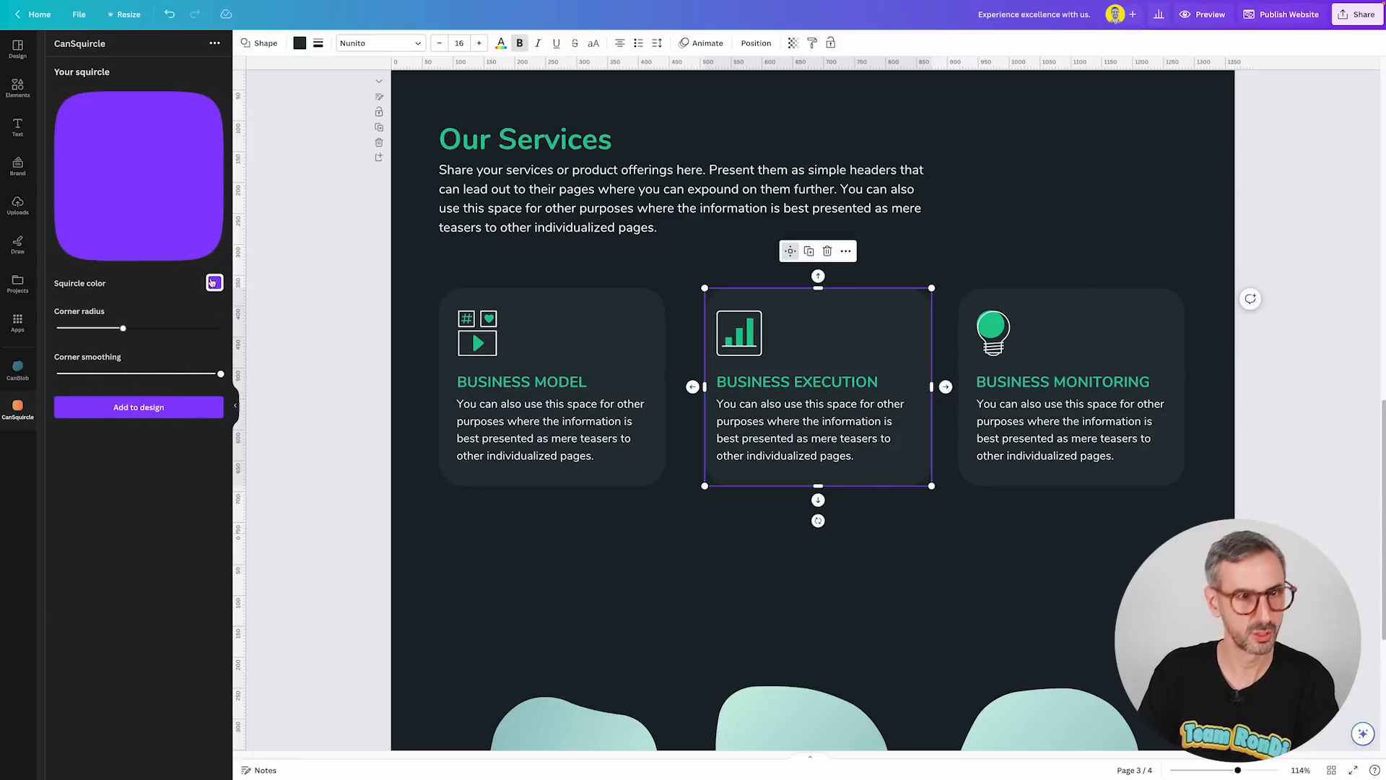
left_click(299, 43)
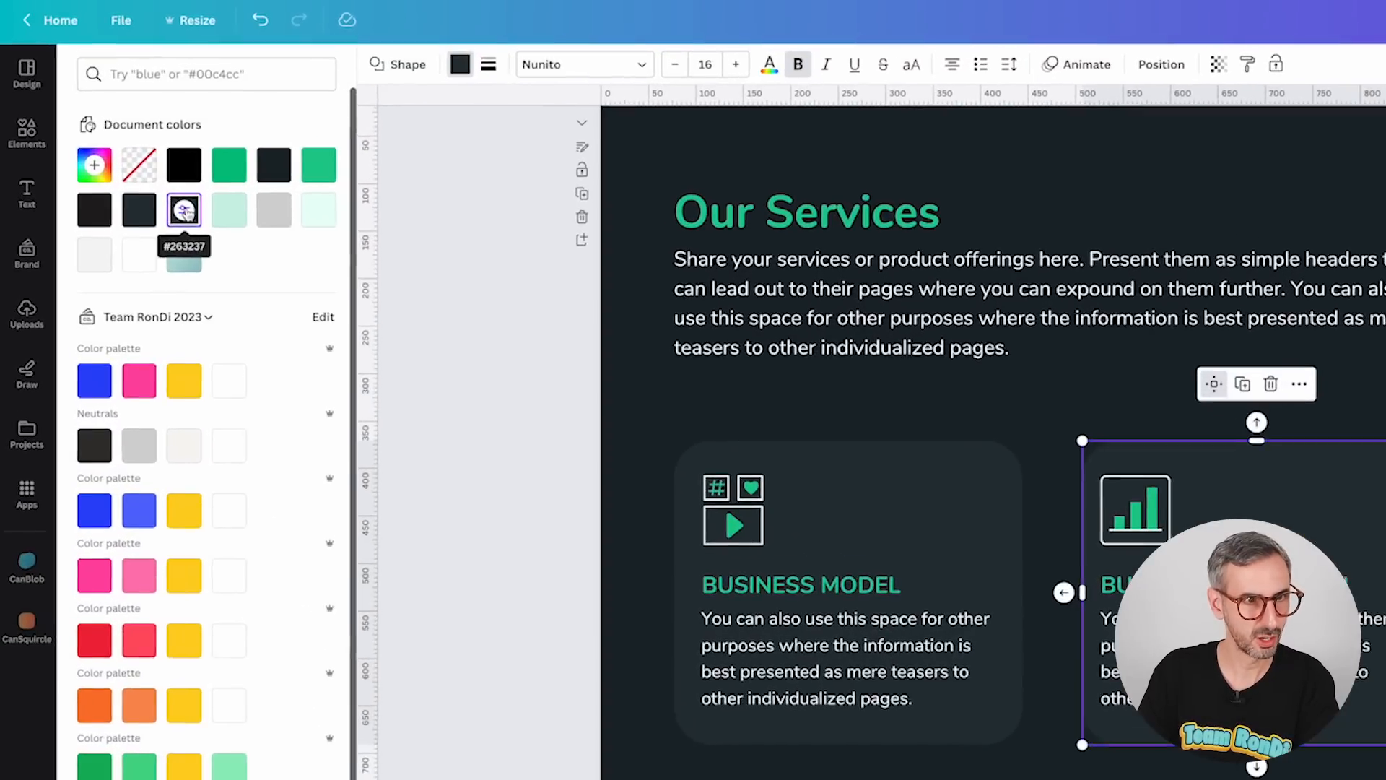
left_click(59, 109)
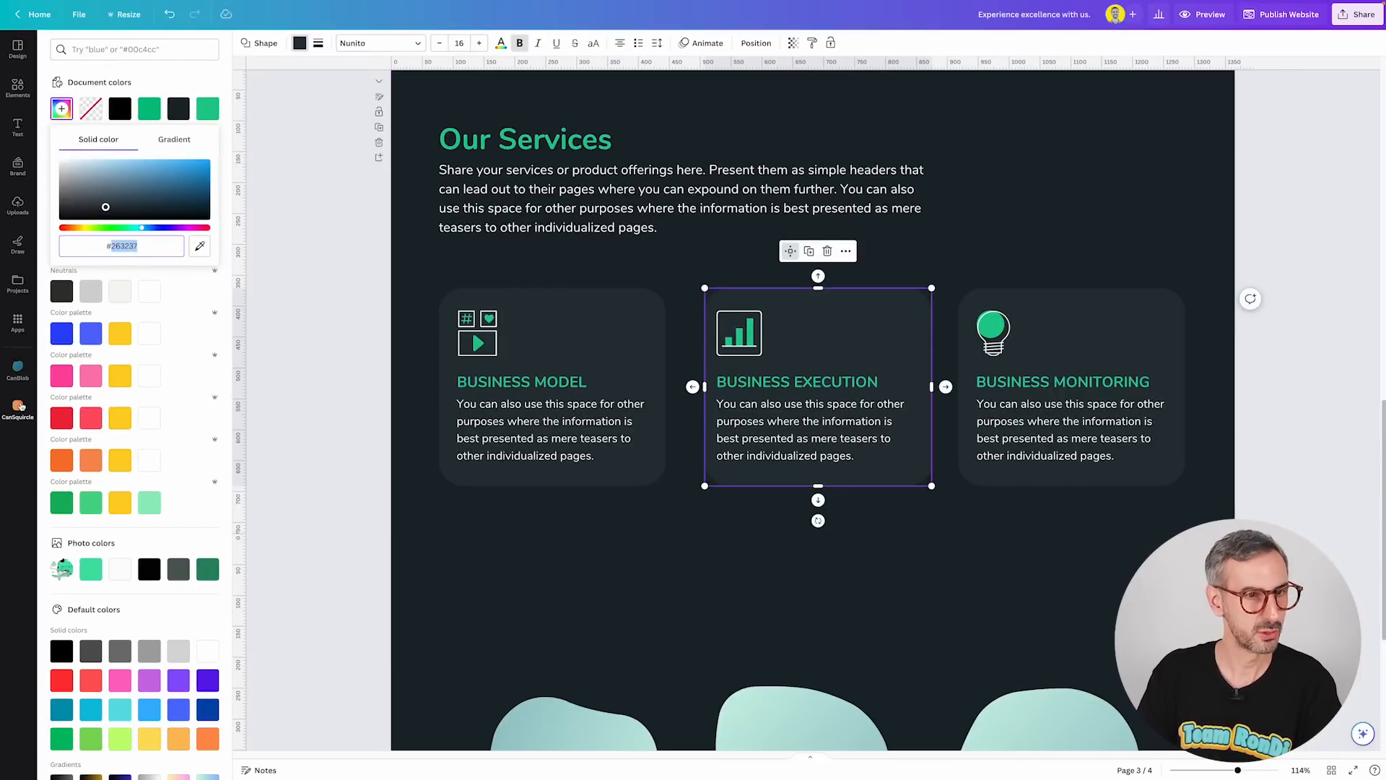
Set the squircle colour to the pasted 263237 and add the squircle to the design.
left_click(18, 406)
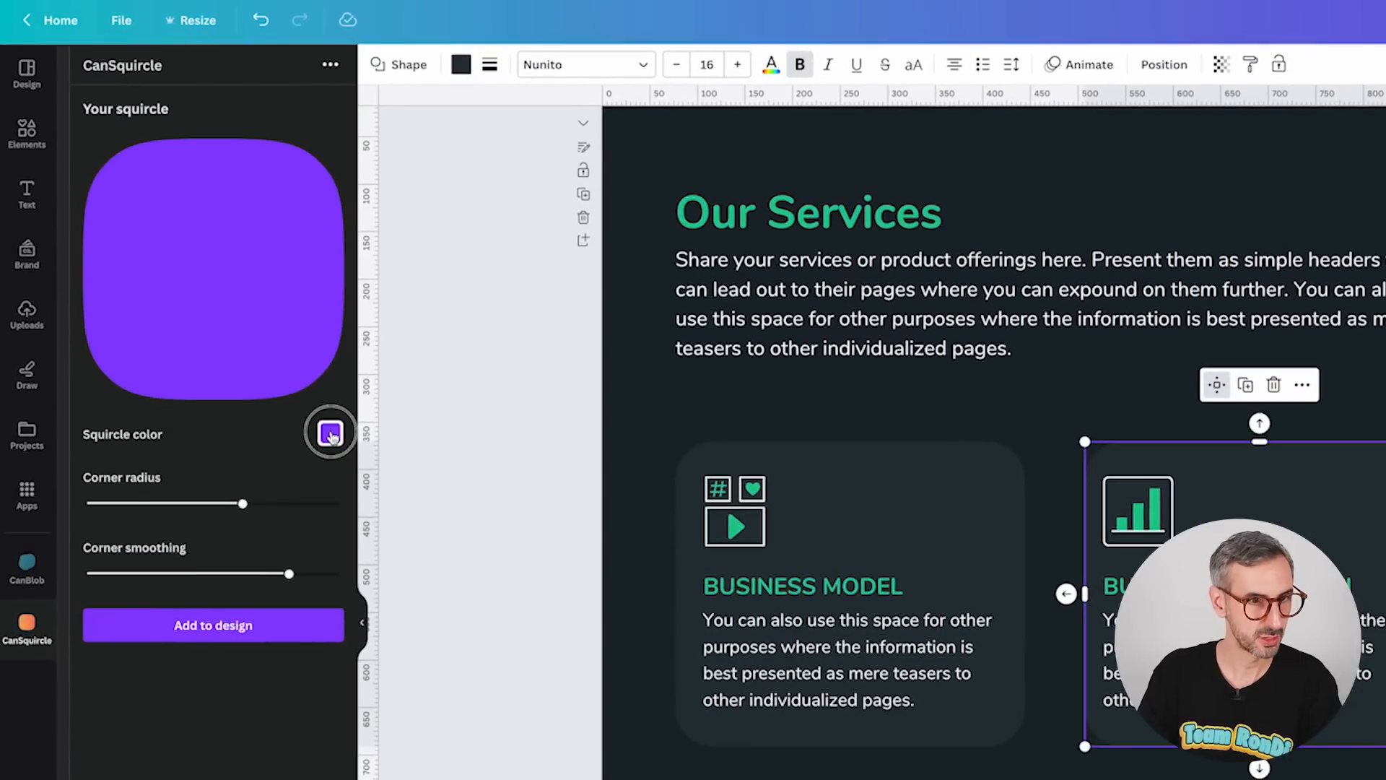
left_click(292, 384)
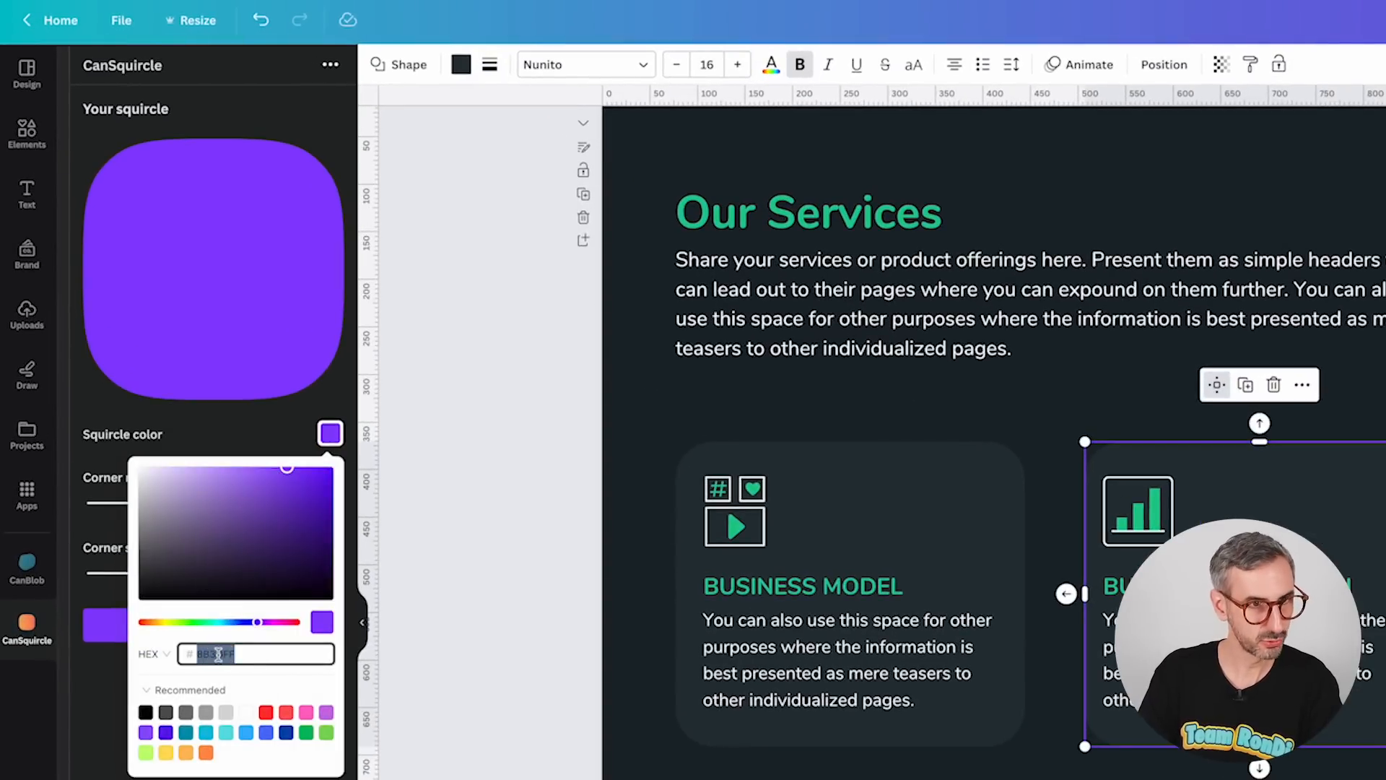
type("263137")
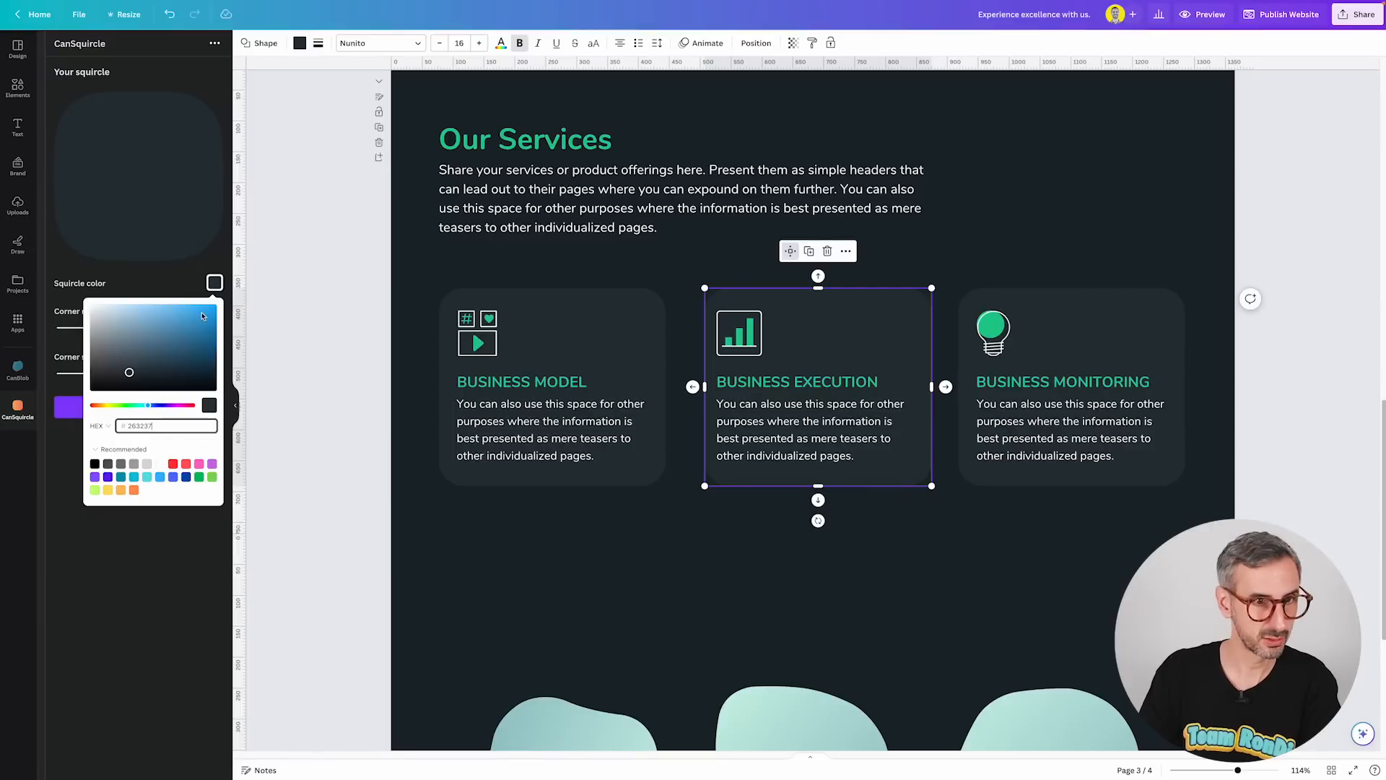
left_click(73, 414)
Move and resize the new squircle to cover the Business Model card.
left_click_drag(804, 309, 523, 387)
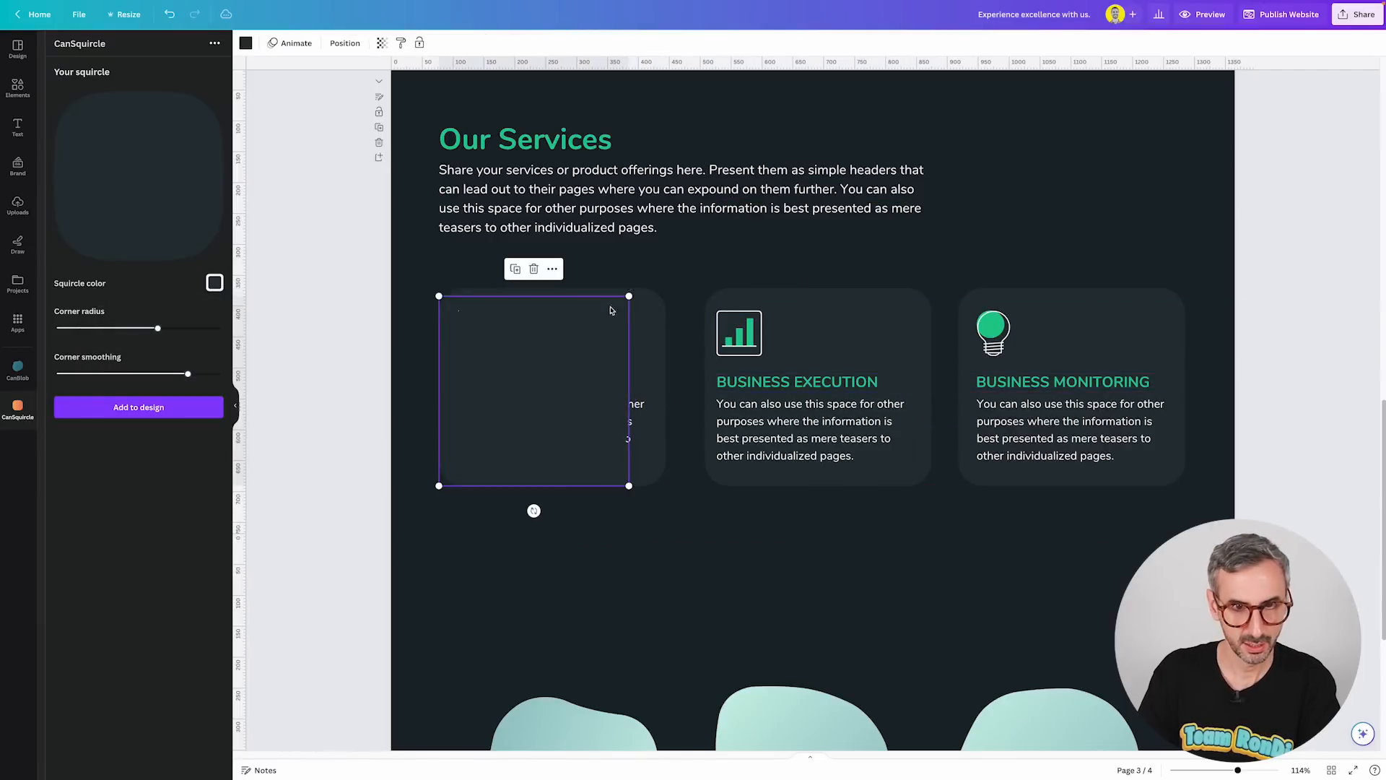
left_click_drag(629, 292, 672, 282)
left_click_drag(544, 375, 546, 379)
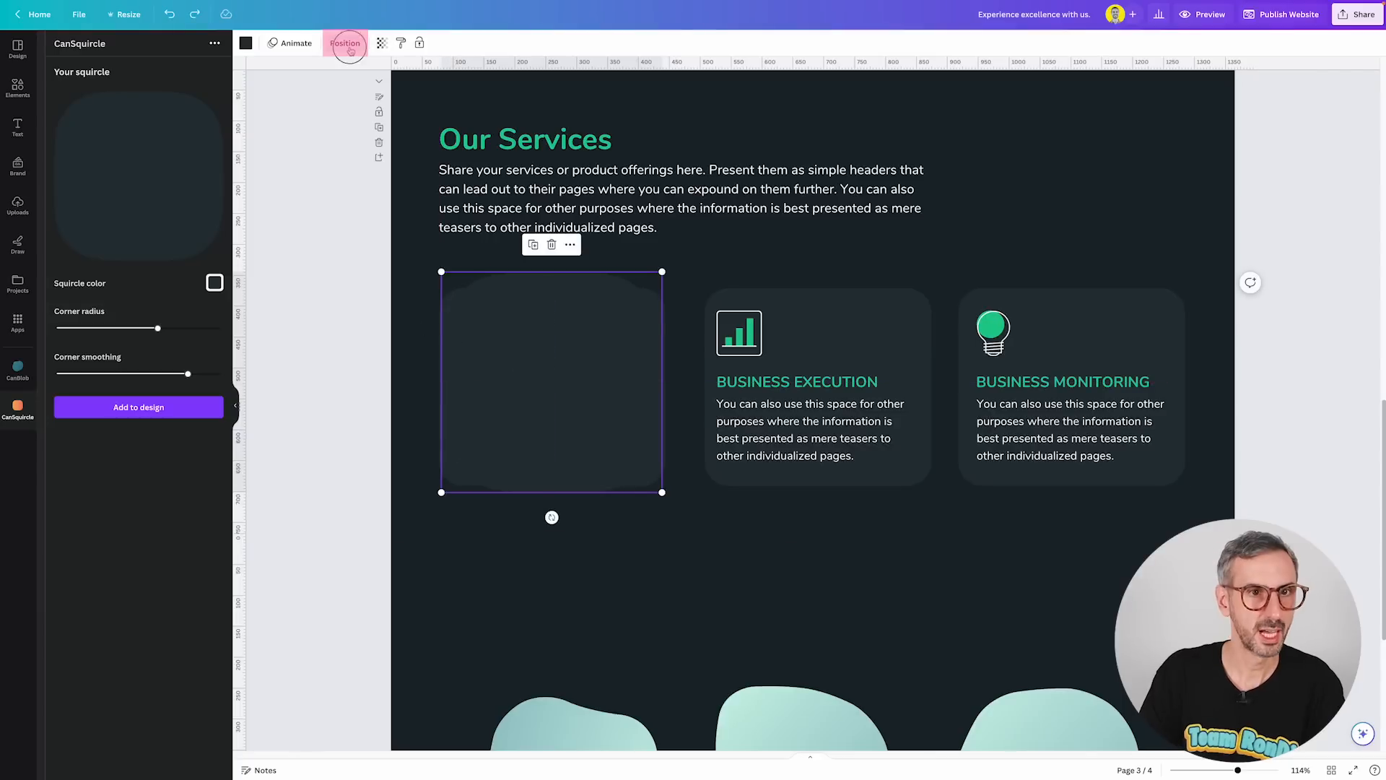
left_click(345, 44)
left_click(180, 45)
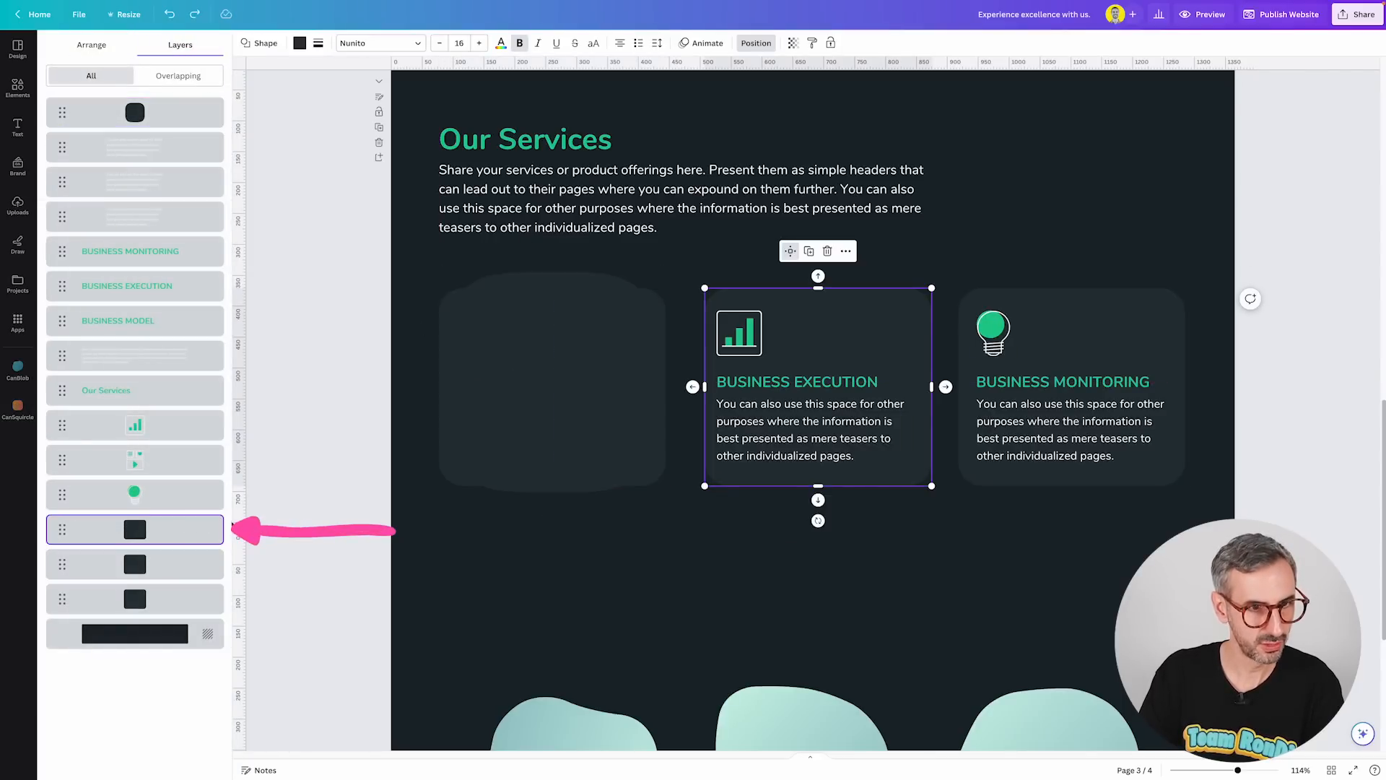
left_click(91, 46)
mouse_move(586, 394)
left_mouse_down()
mouse_move(678, 392)
mouse_move(597, 609)
mouse_move(735, 364)
mouse_move(576, 387)
mouse_move(588, 394)
left_mouse_up()
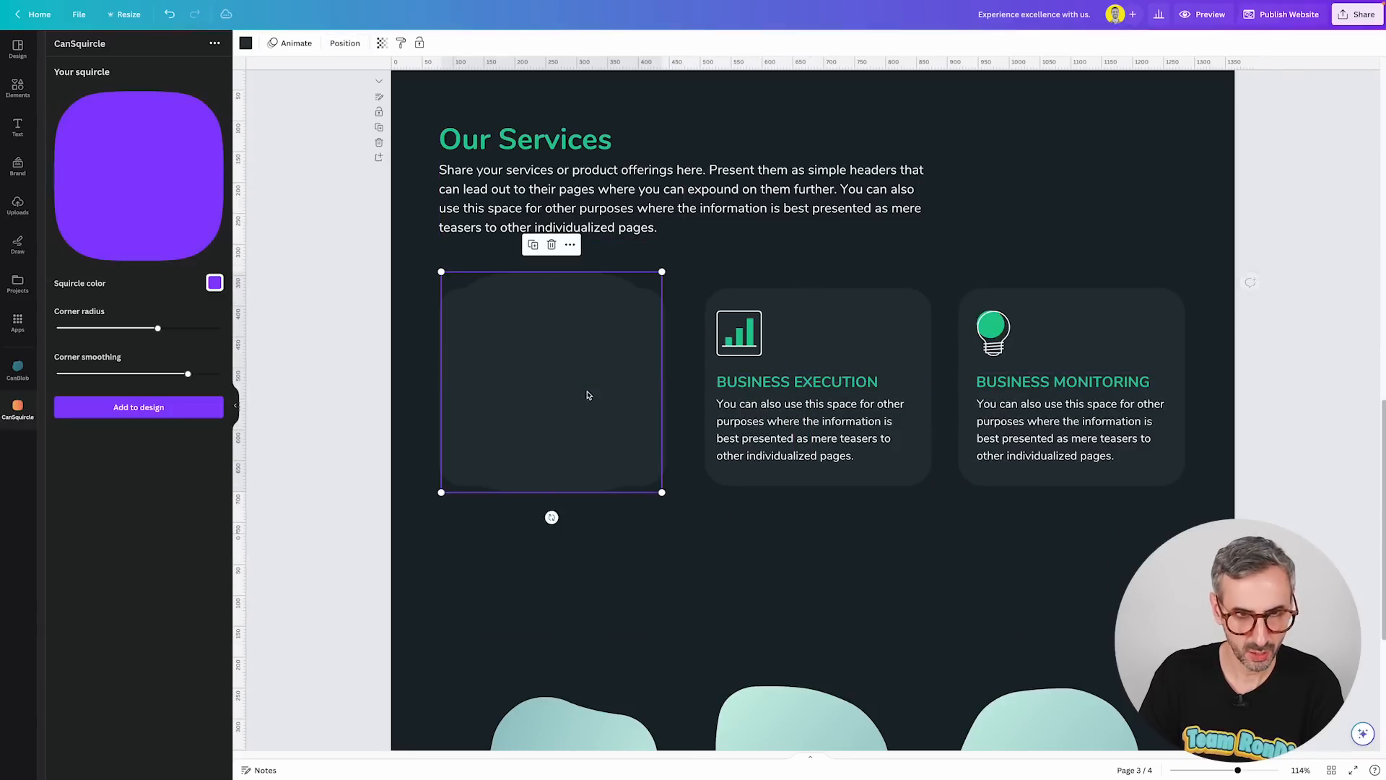
left_click(666, 309)
key("ctrl+z")
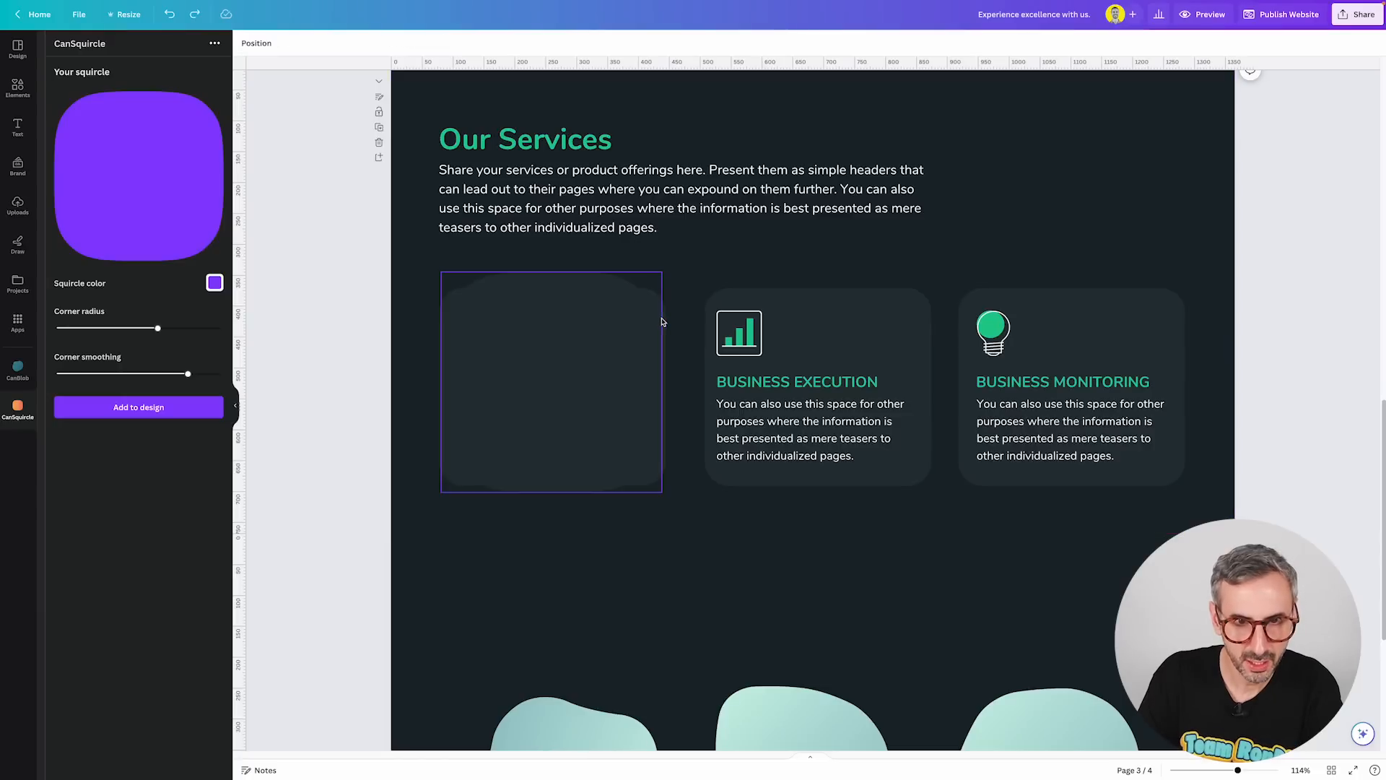
Delete the original Business Model card background.
left_click(657, 322)
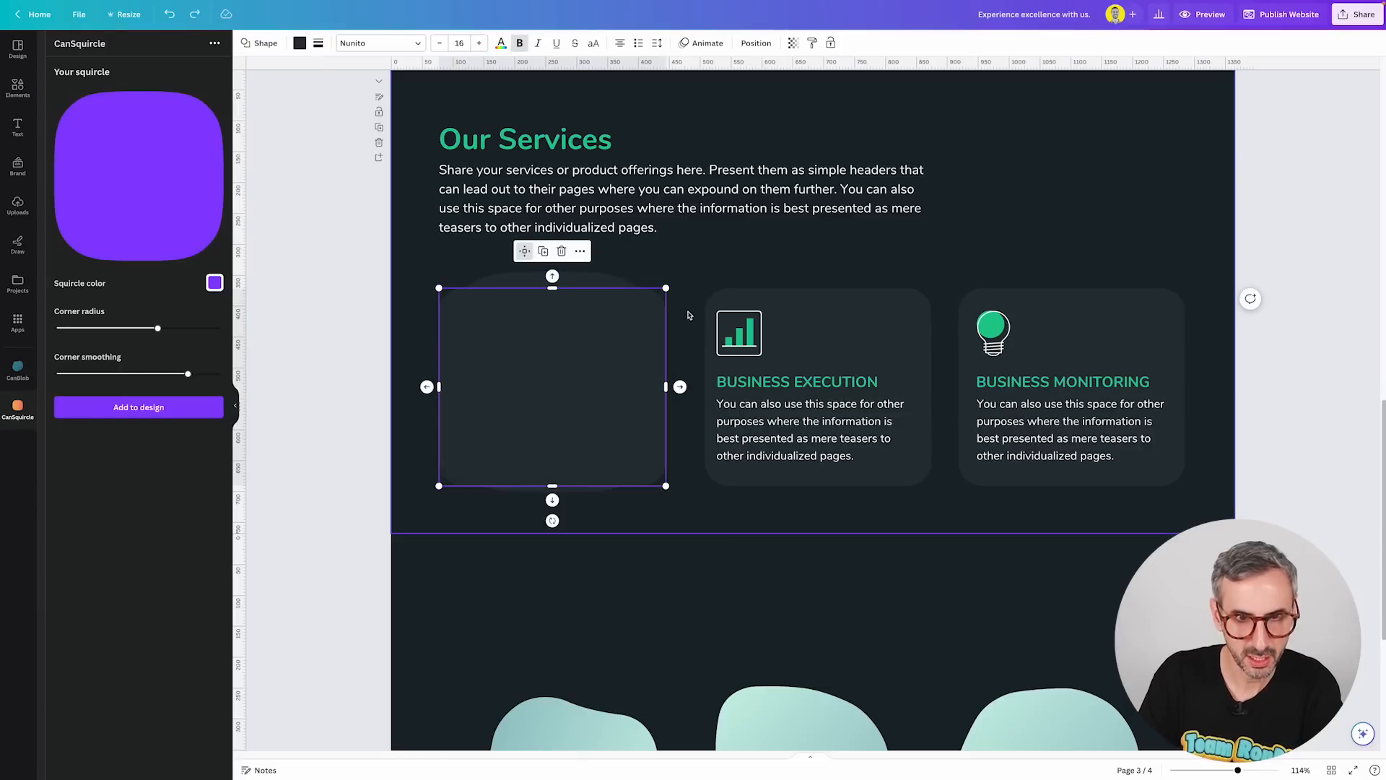
key("Delete")
Send the squircle to the back behind the Business Model content and enlarge it slightly.
left_click(612, 345)
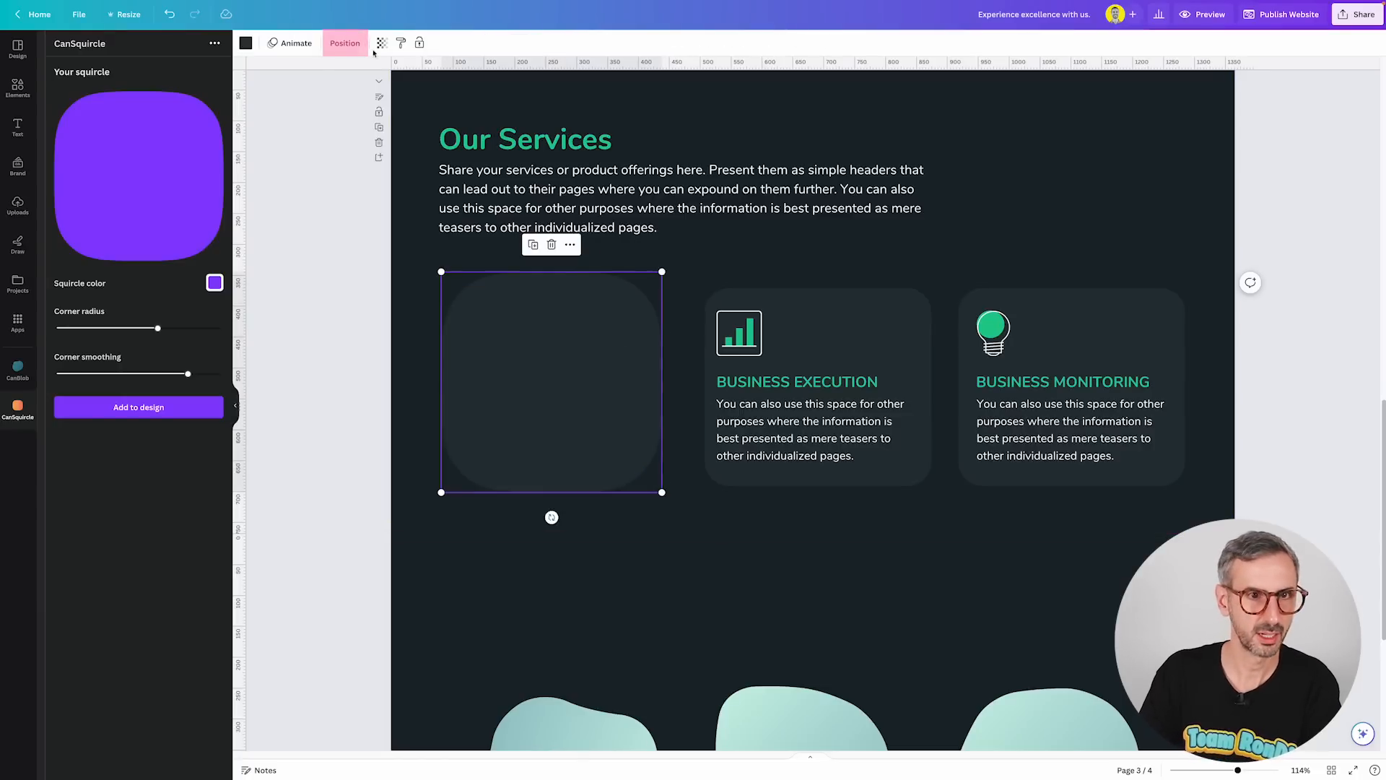
left_click(345, 43)
left_click(165, 94)
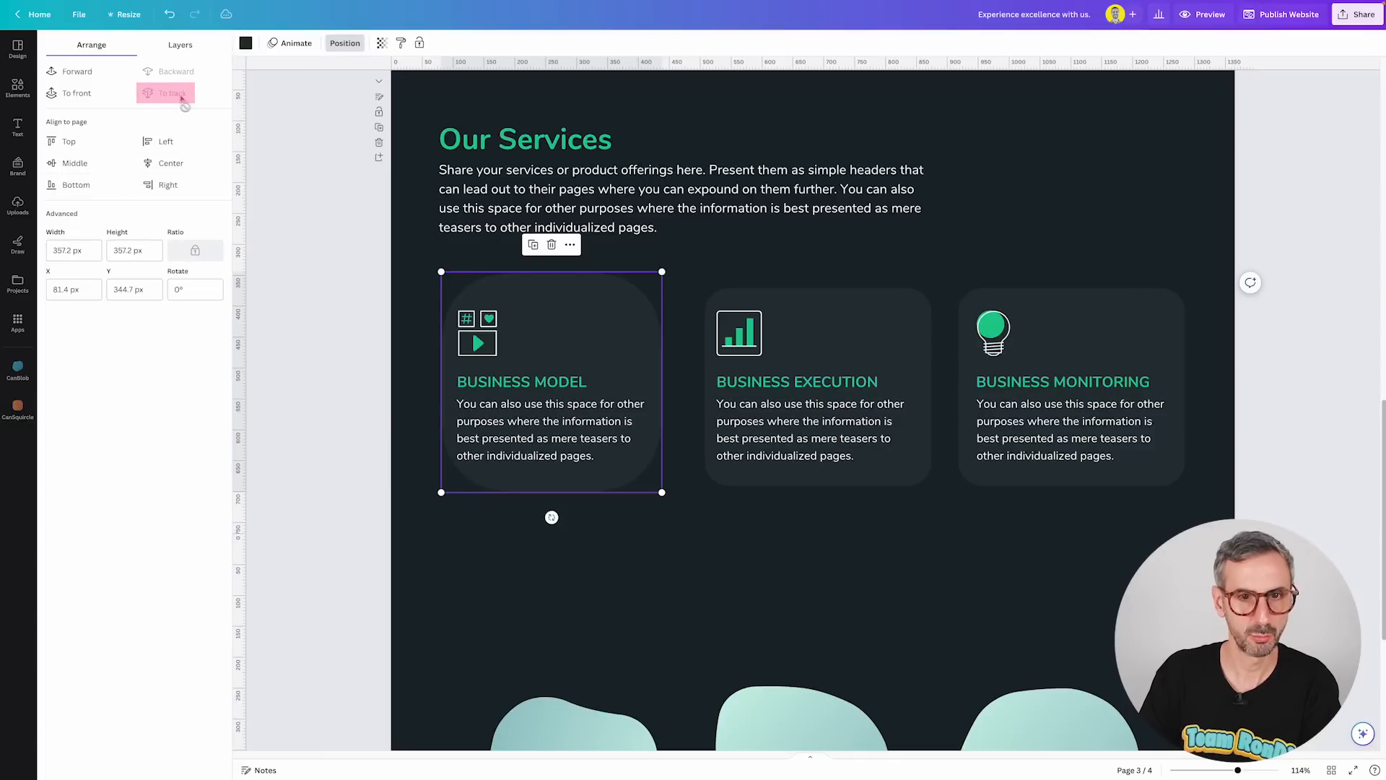
left_click_drag(441, 272, 421, 265)
left_click_drag(529, 289, 537, 295)
left_click(338, 320)
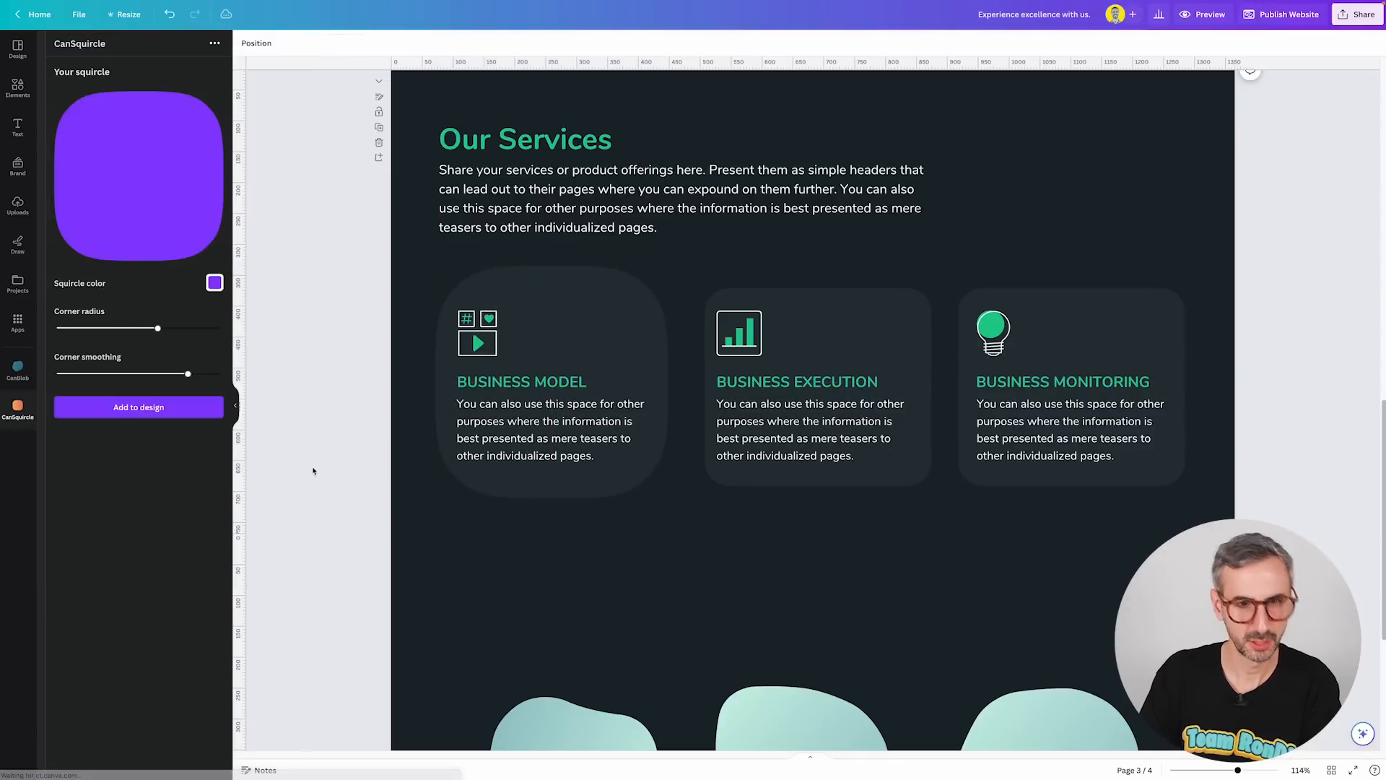
Center the Business Model icon, heading and description text inside the squircle.
left_click_drag(463, 320, 537, 304)
left_click(533, 374)
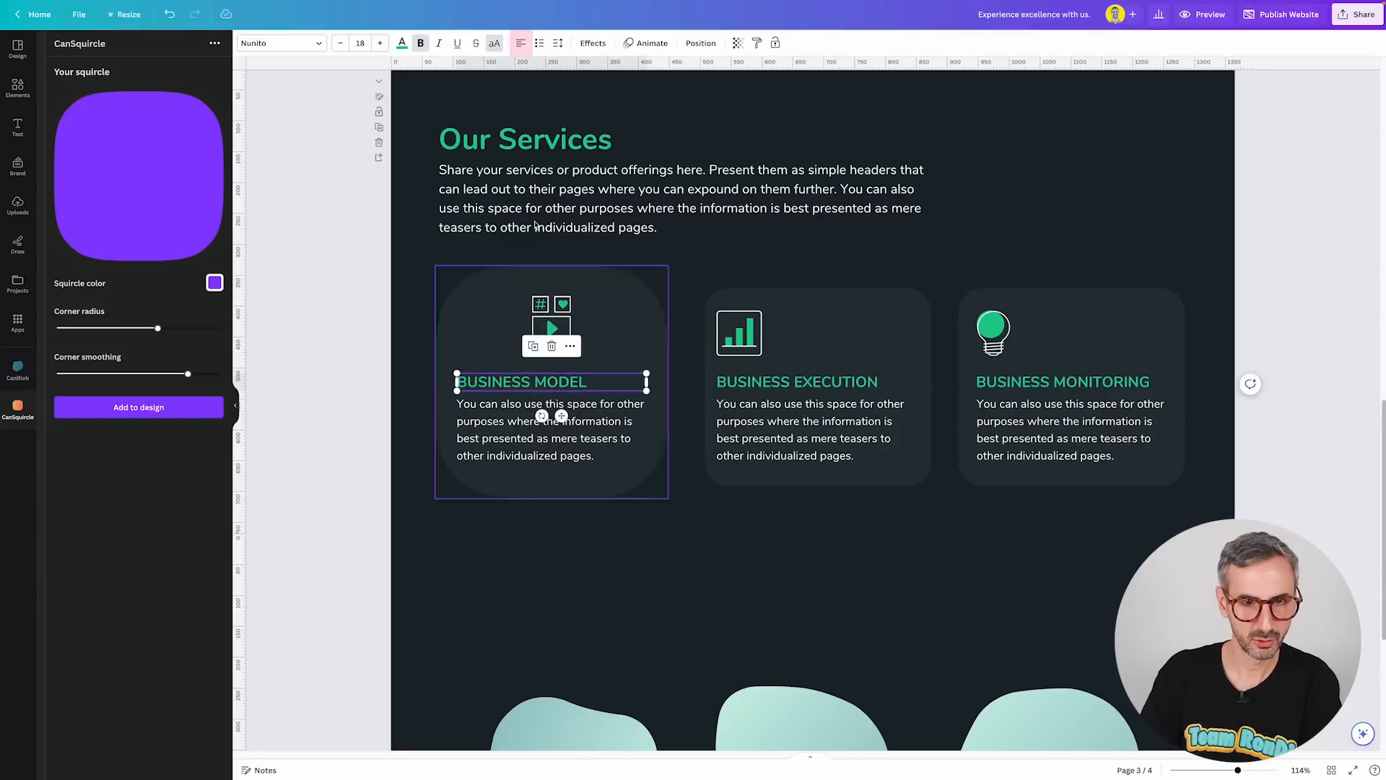
left_click(529, 45)
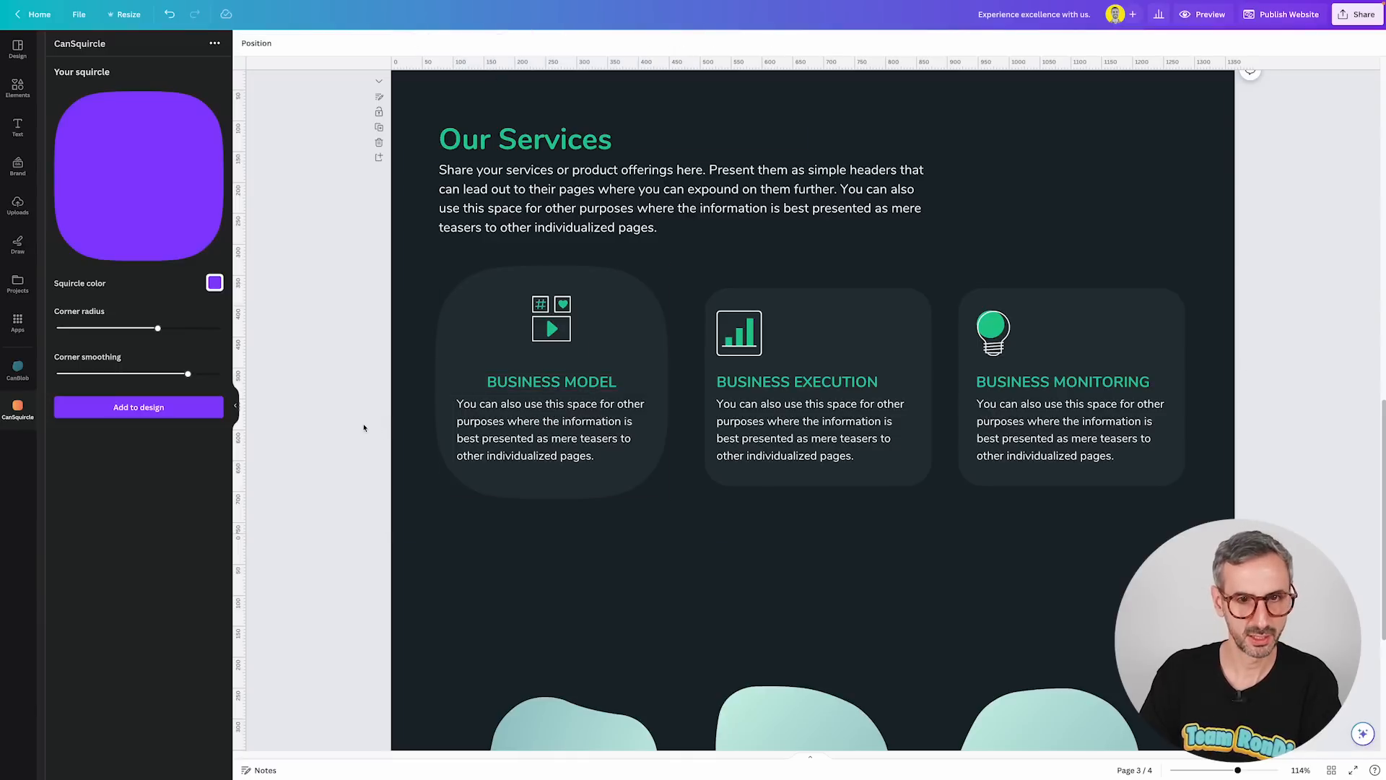
left_click(568, 431)
left_click(521, 44)
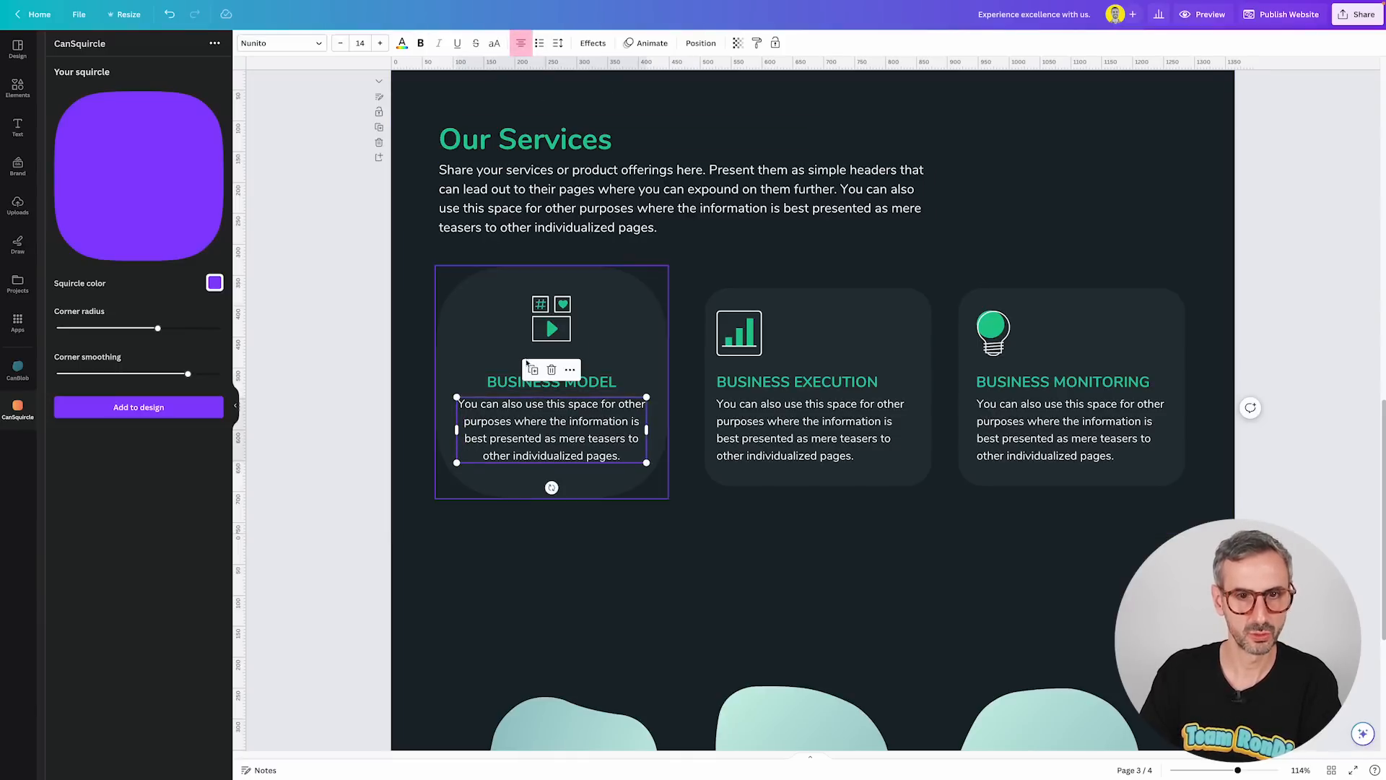
left_click(379, 480)
left_click(586, 388)
left_click(570, 426, "shift")
left_click_drag(570, 426, 569, 420)
left_click(555, 312)
left_click_drag(555, 312, 554, 316)
left_click(345, 455)
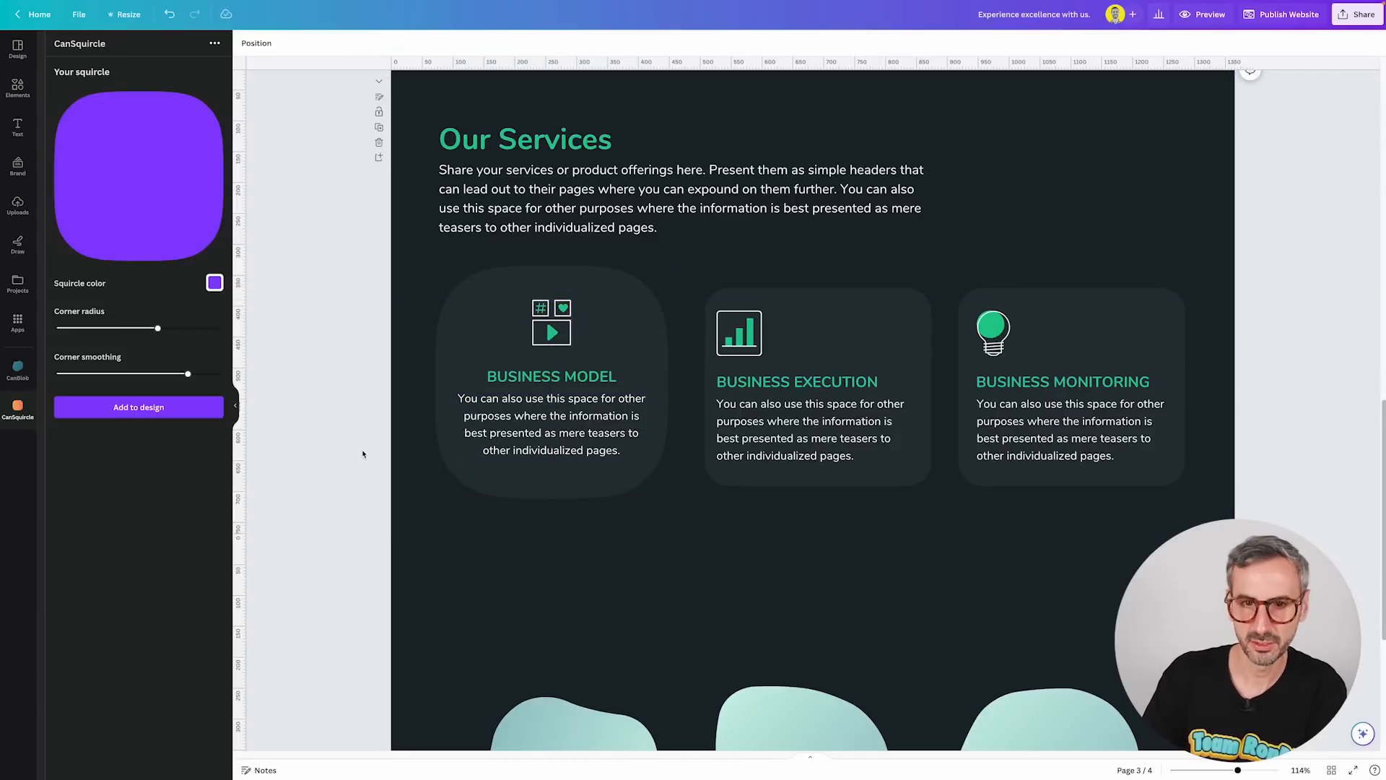
Replace the Business Execution and Business Monitoring card backgrounds with copies of the squircle.
left_click(888, 314)
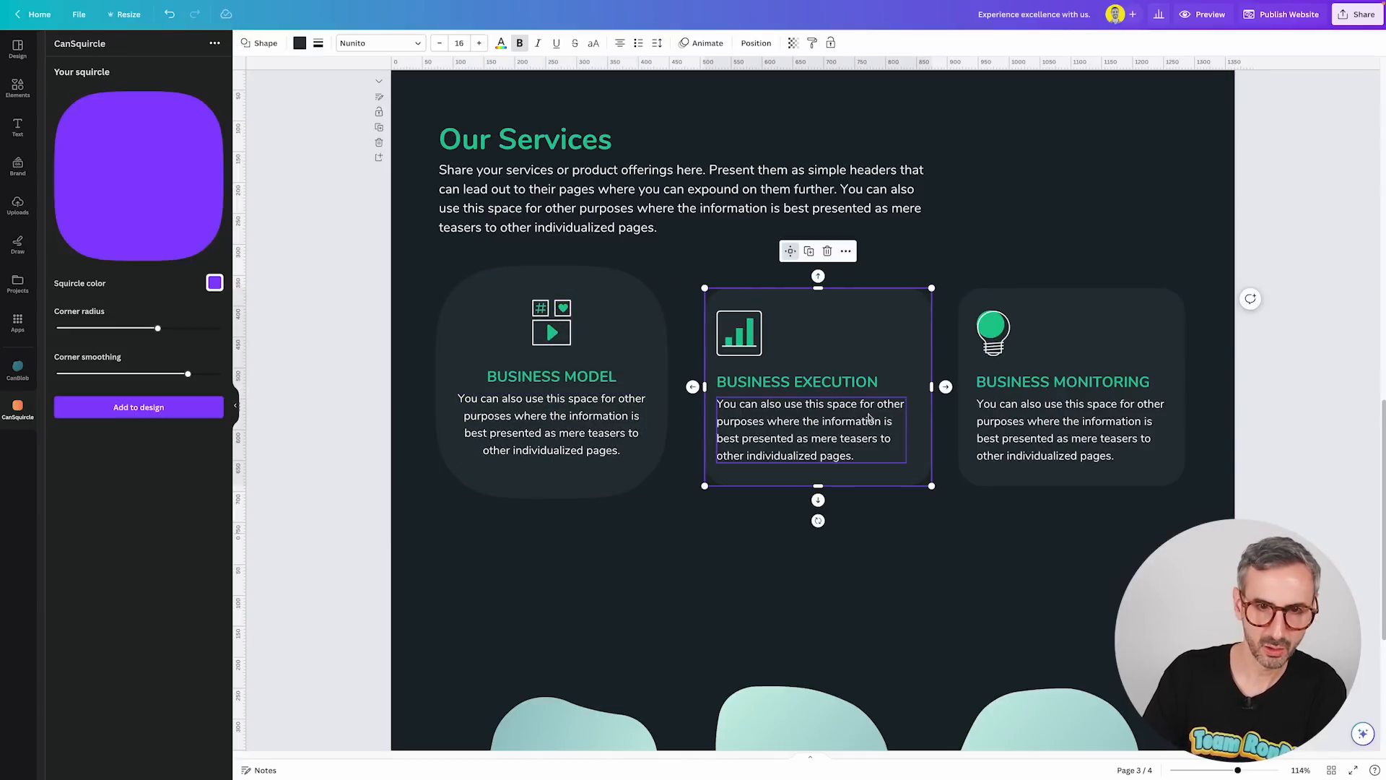
left_click(645, 345)
left_click(336, 482)
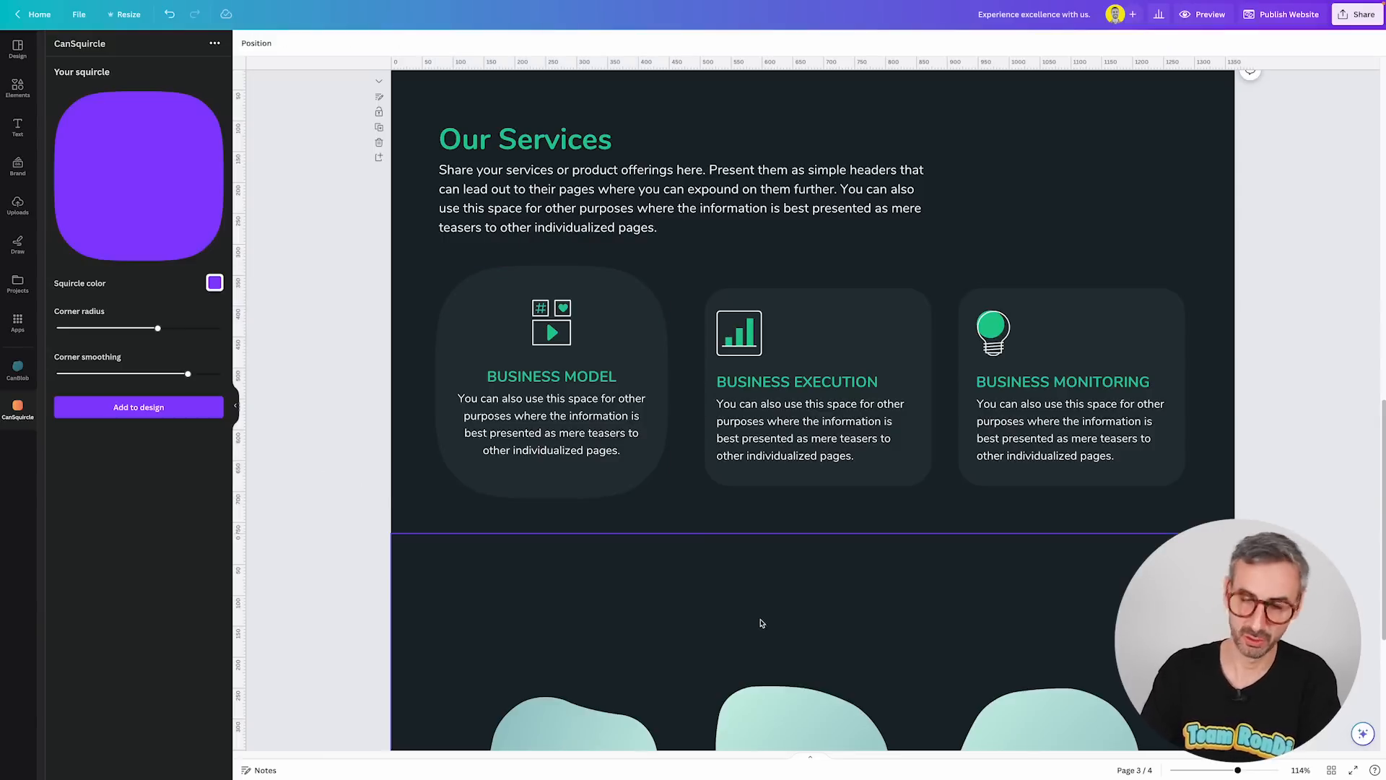
left_click(823, 307)
left_click(1120, 312)
key("Delete")
left_click_drag(614, 331, 1126, 327)
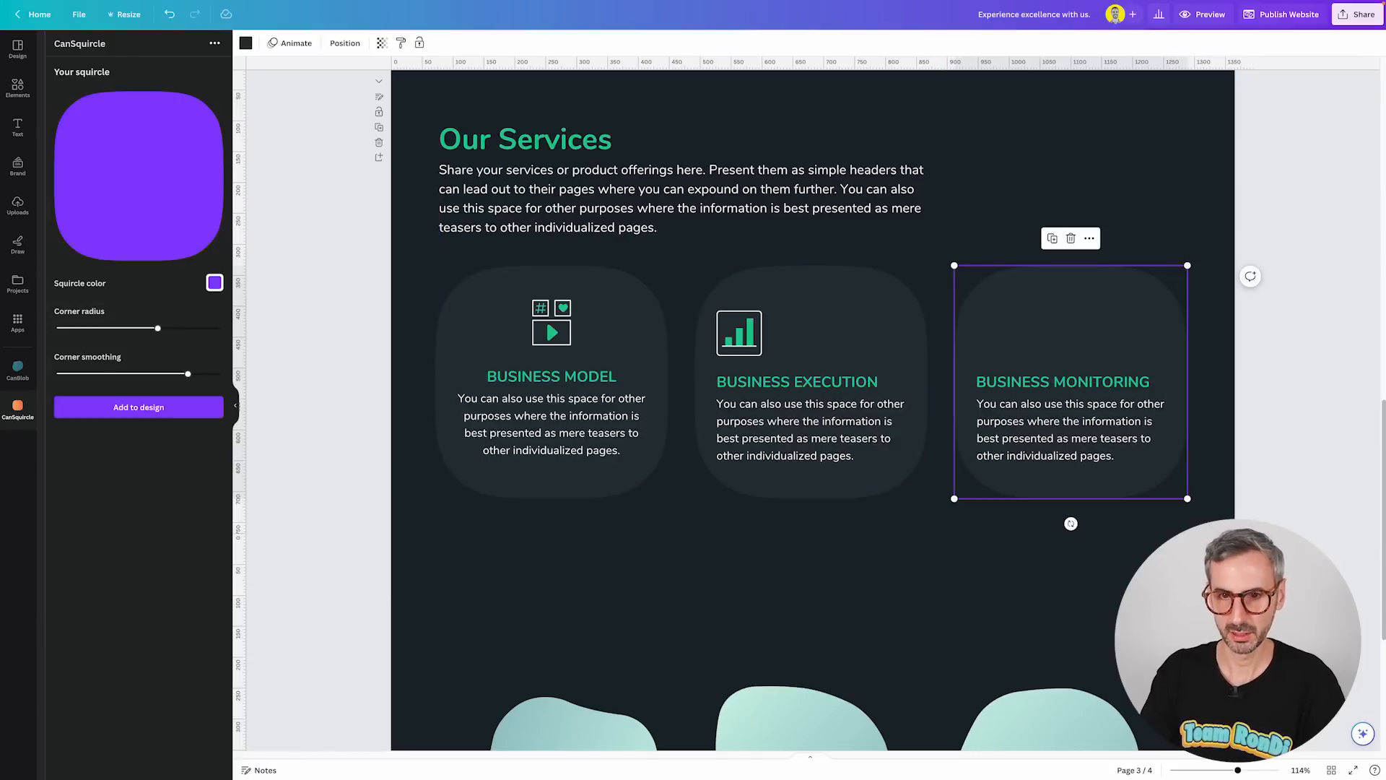
Center the Business Execution icon and lower the squircle's corner smoothing setting.
left_click_drag(753, 336, 817, 328)
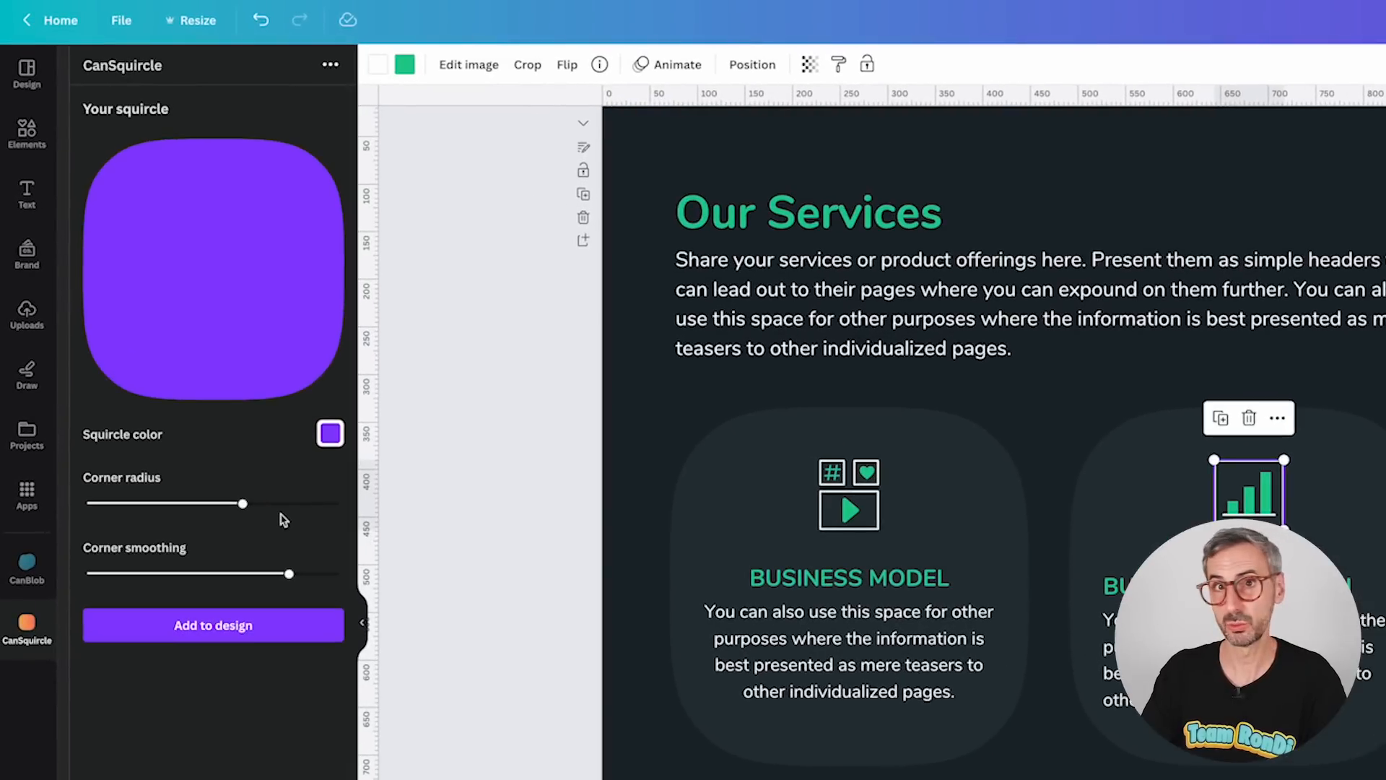
mouse_move(244, 508)
left_mouse_down()
mouse_move(106, 519)
mouse_move(236, 520)
mouse_move(104, 524)
mouse_move(301, 517)
mouse_move(125, 512)
mouse_move(236, 505)
left_mouse_up()
left_click_drag(291, 582, 190, 543)
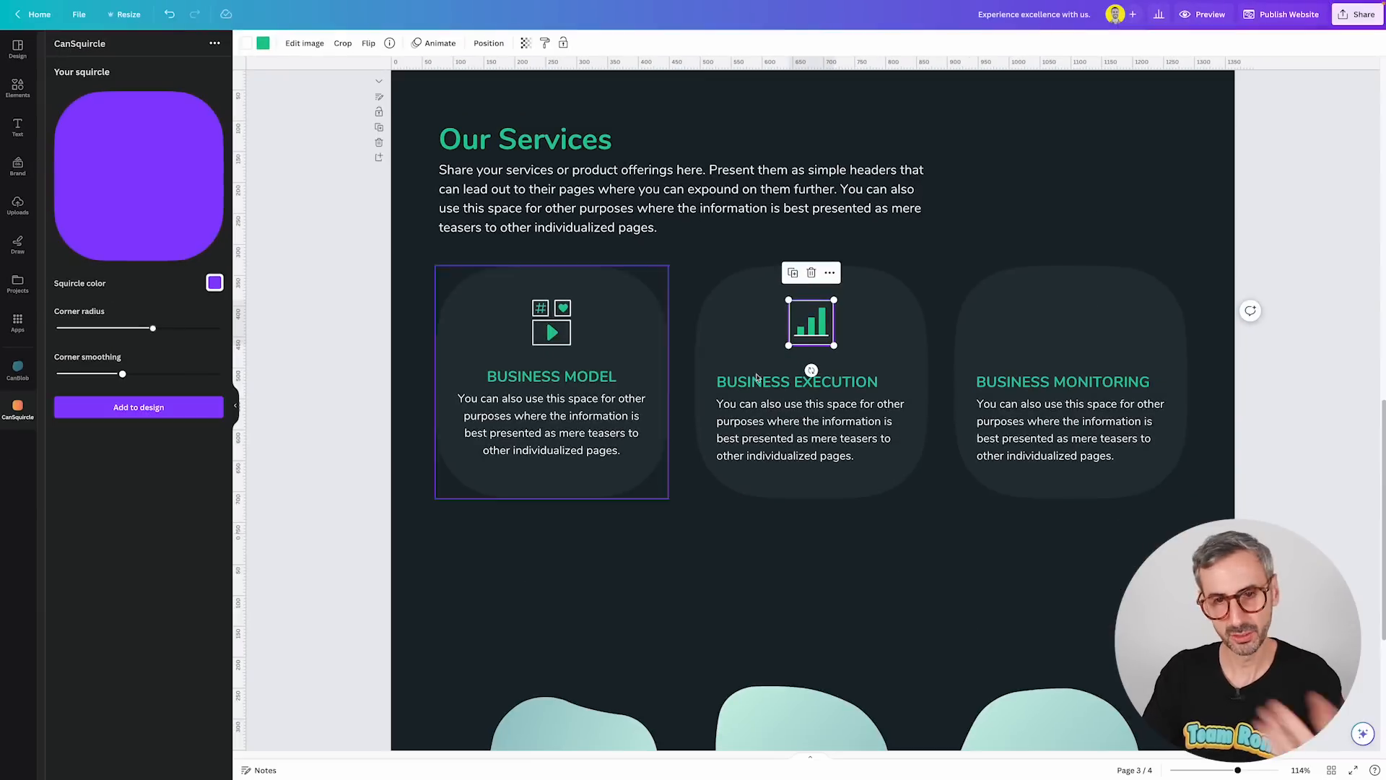
left_click(1083, 330)
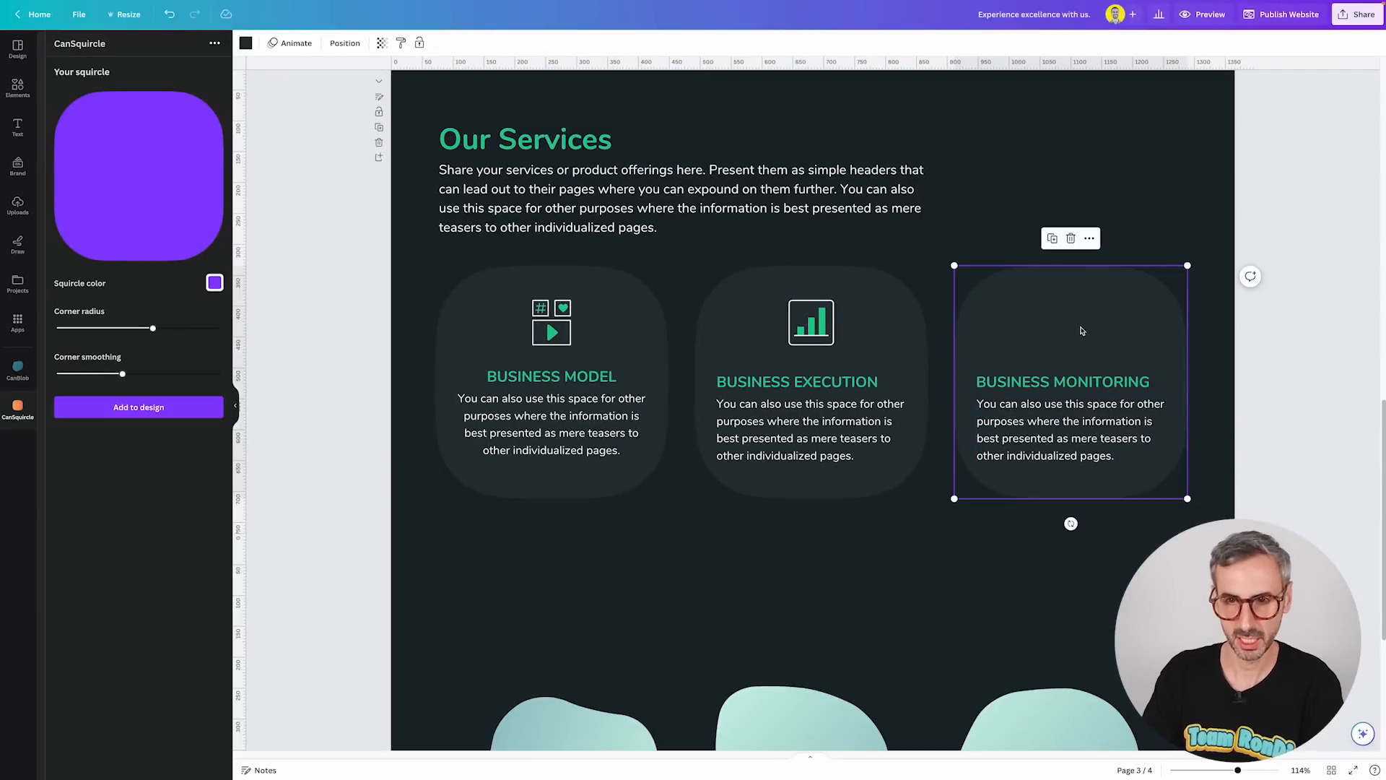